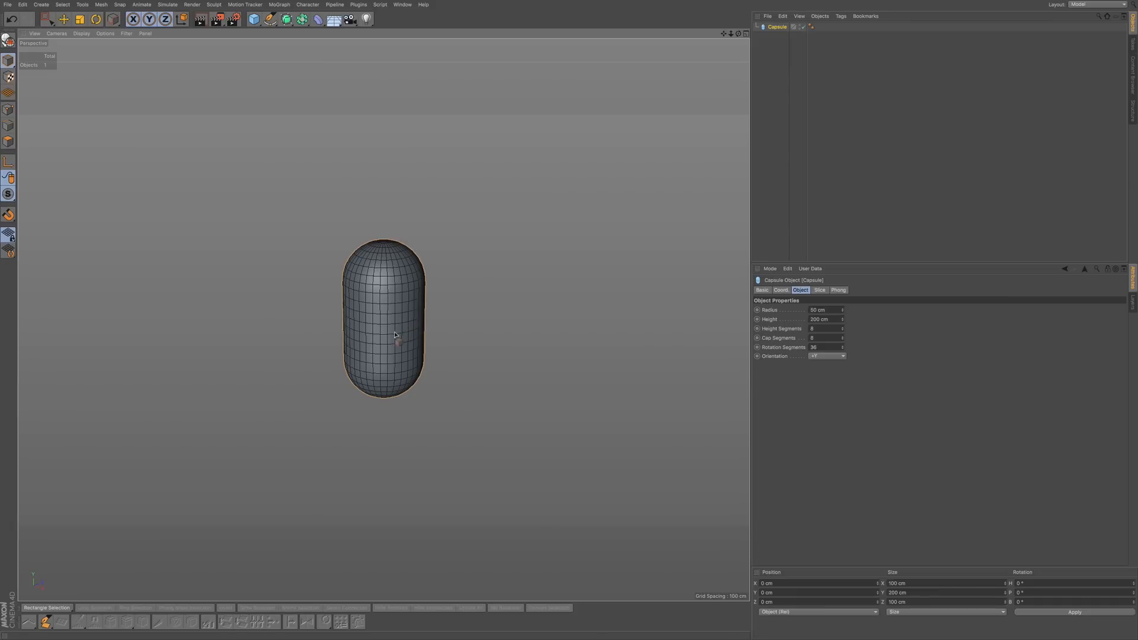
- Set the capsule's orientation to +Z so that it lies horizontally
alt+right_drag(395, 317, 503, 317)
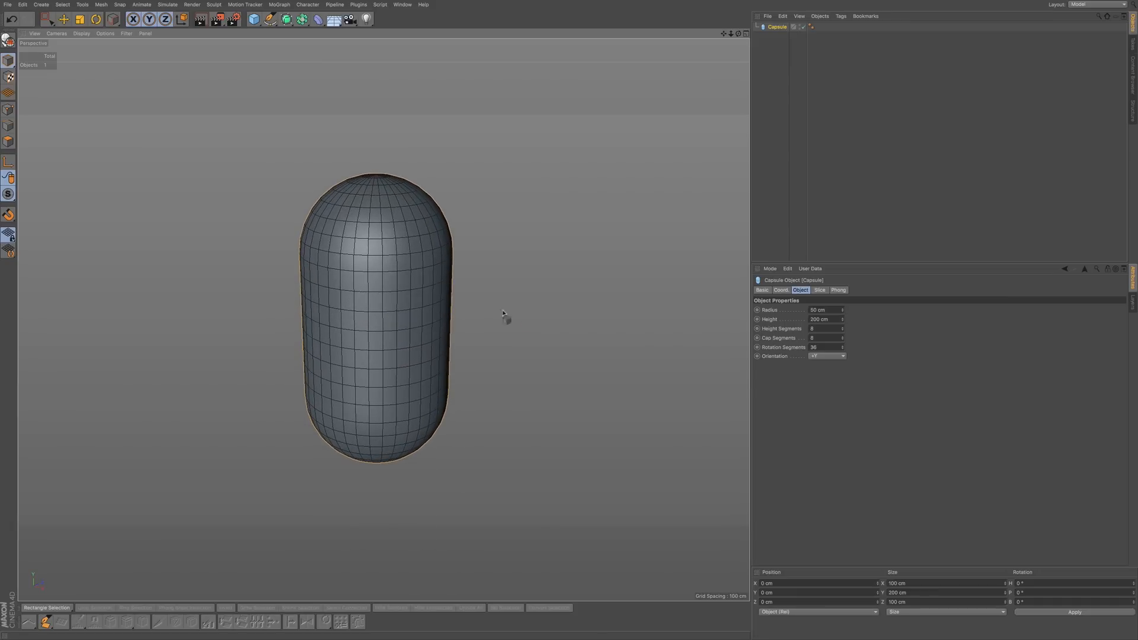
click(815, 356)
click(814, 401)
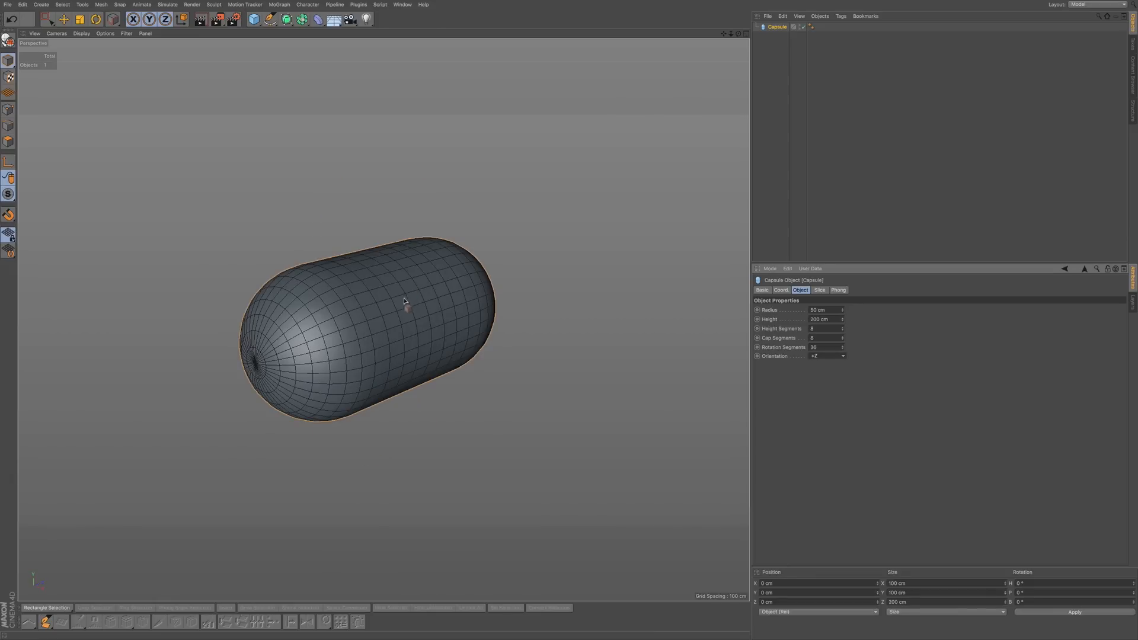
alt+drag(409, 305, 417, 292)
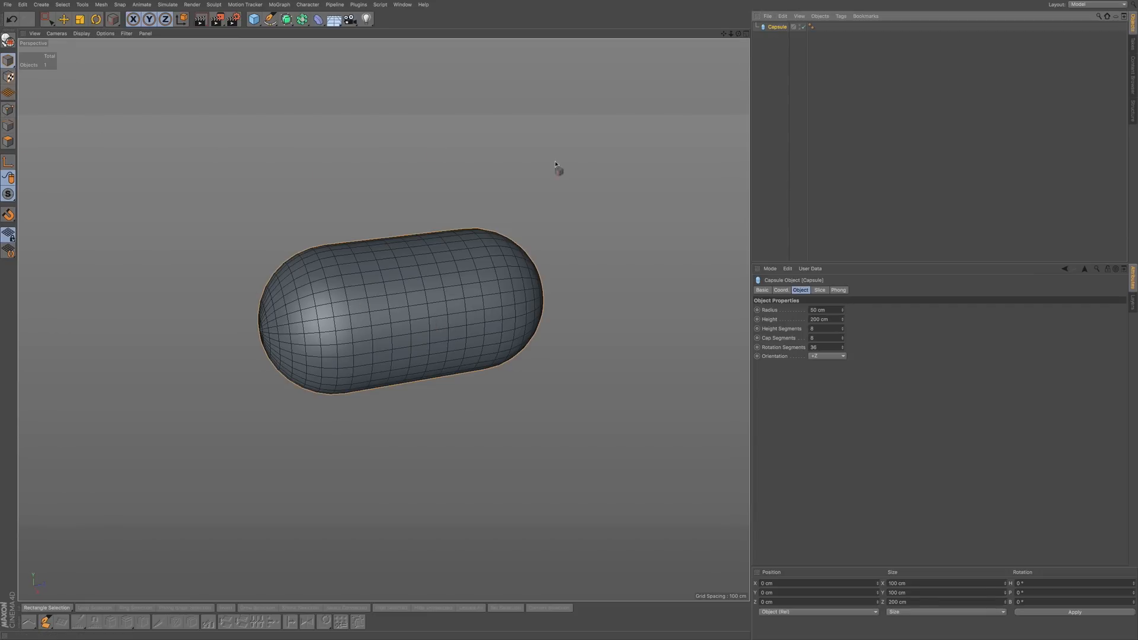
- Stretch the capsule to a height of about 236 cm and set its height segments to 14
click(63, 19)
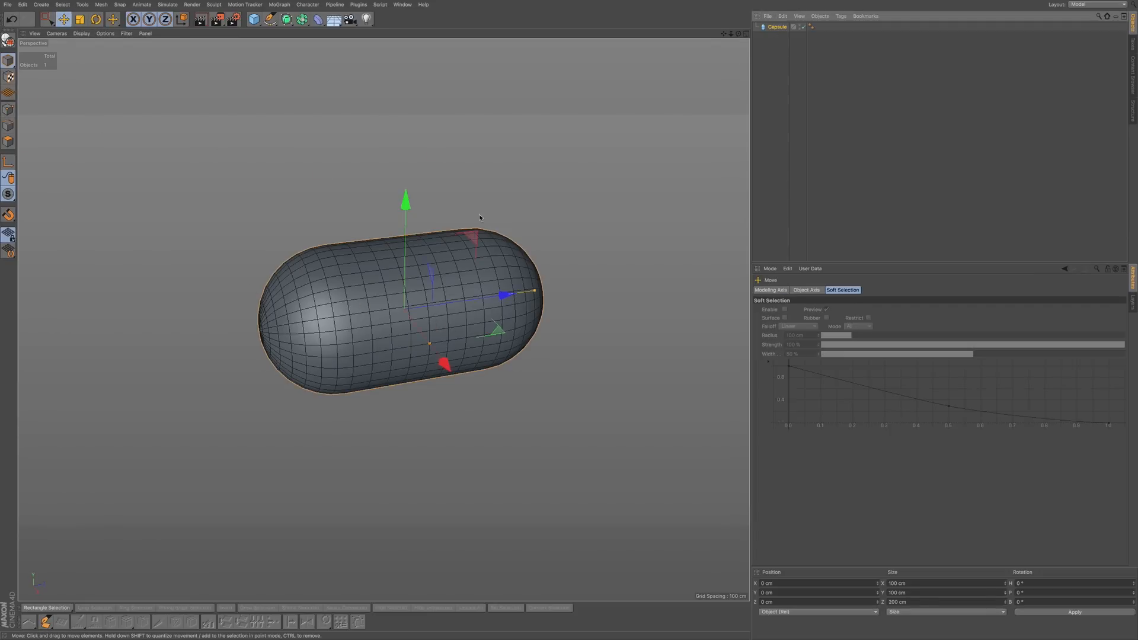
drag(540, 294, 556, 288)
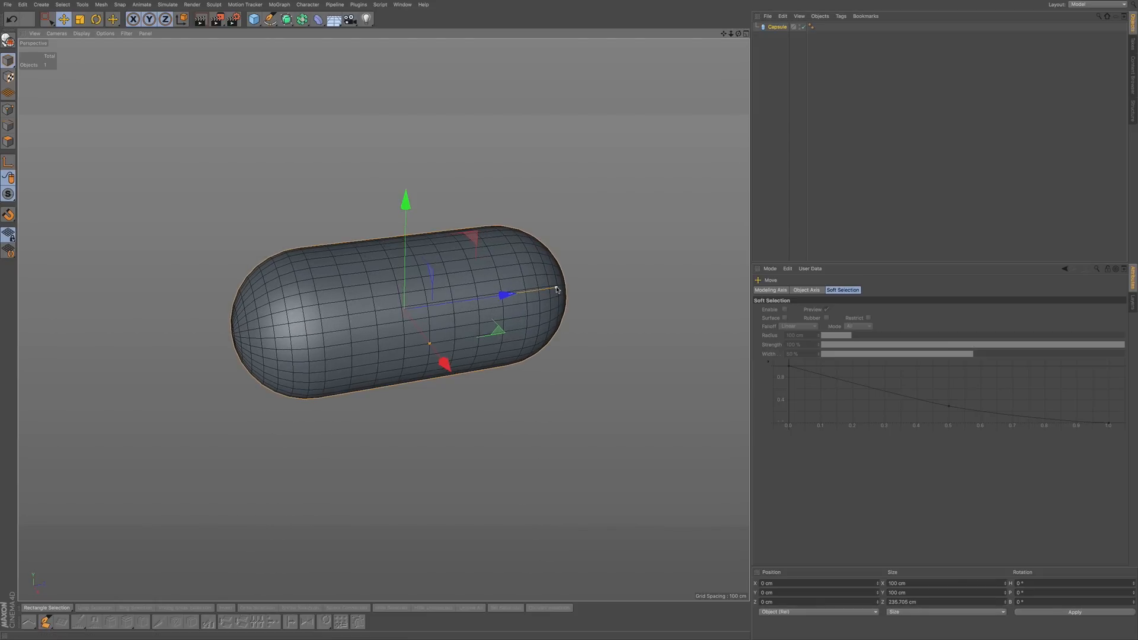
click(777, 28)
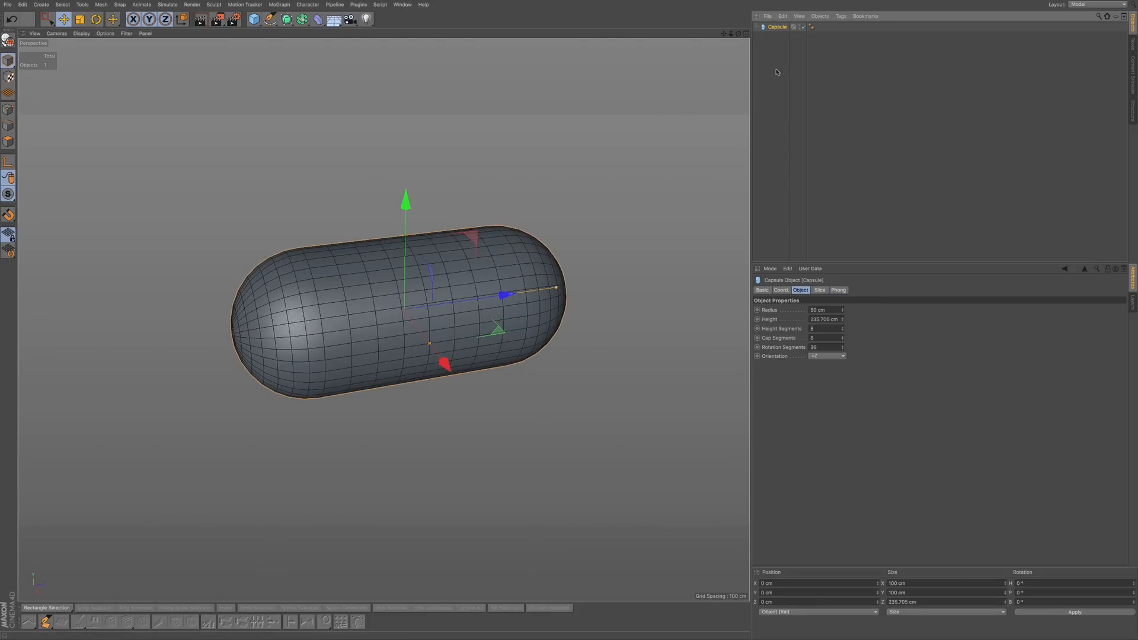
drag(842, 329, 842, 330)
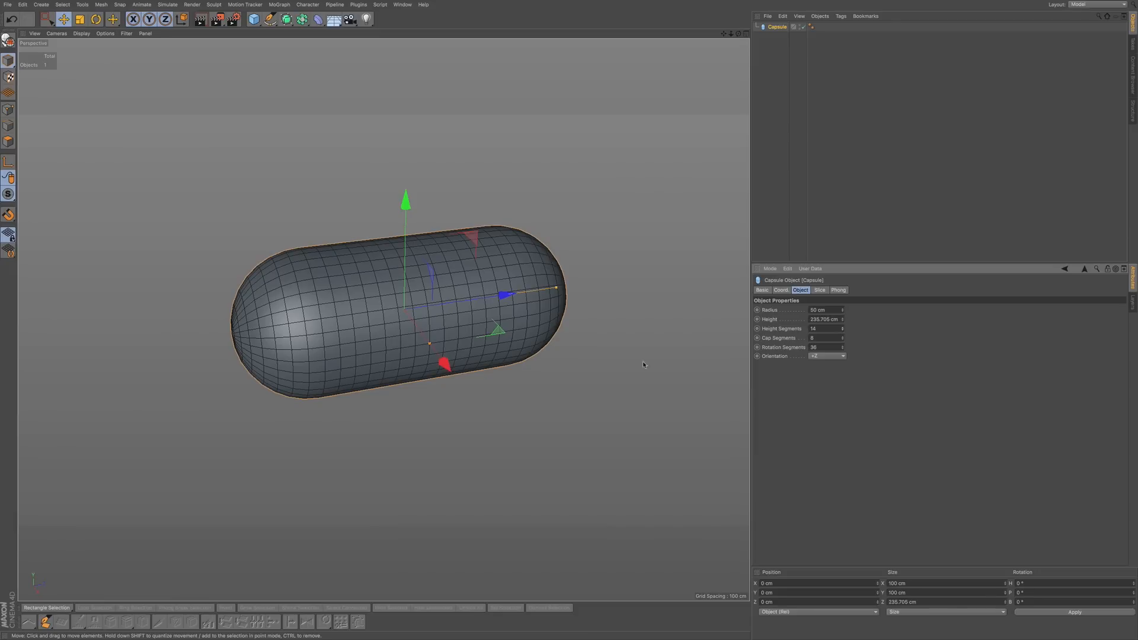
- Convert the capsule to an editable polygon object and start Path Selection on its edges in the top view
key(c)
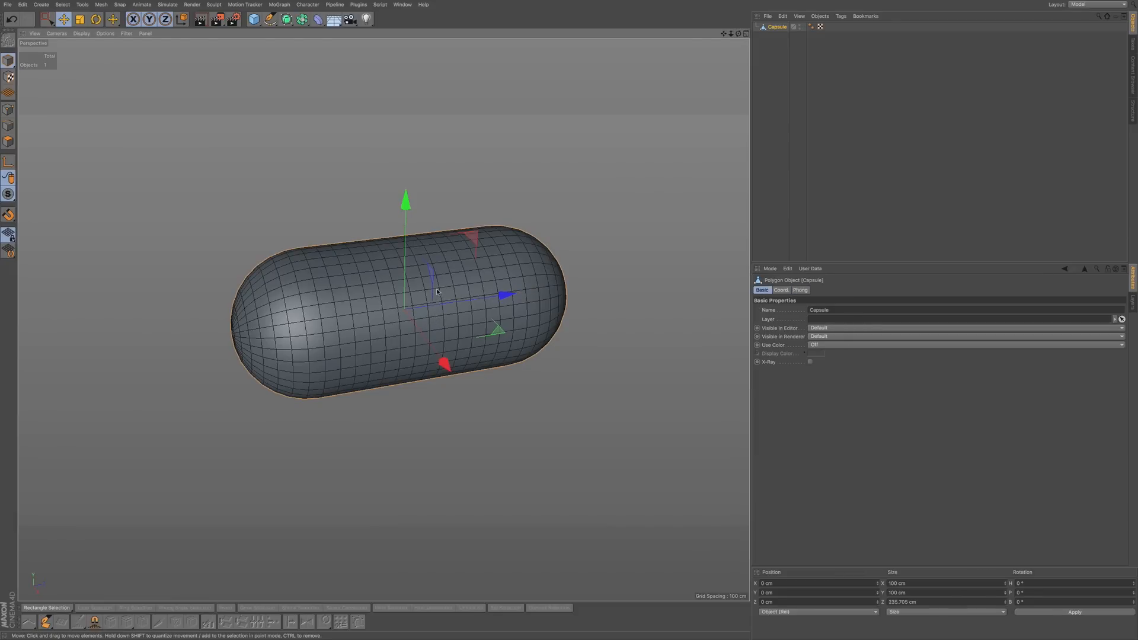
key(F2)
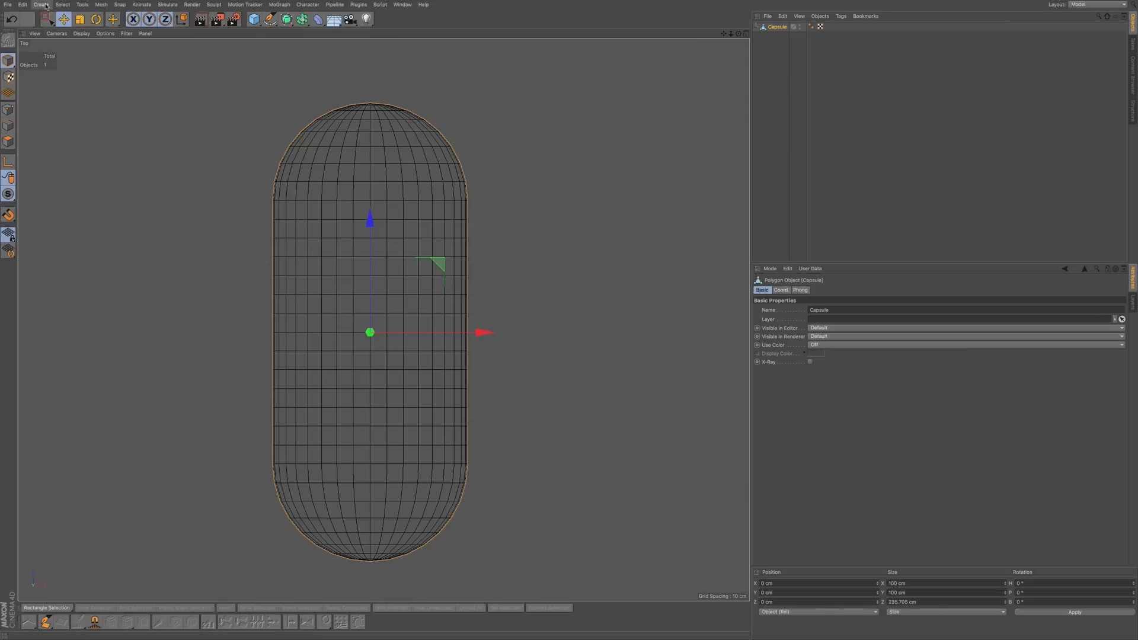
click(63, 4)
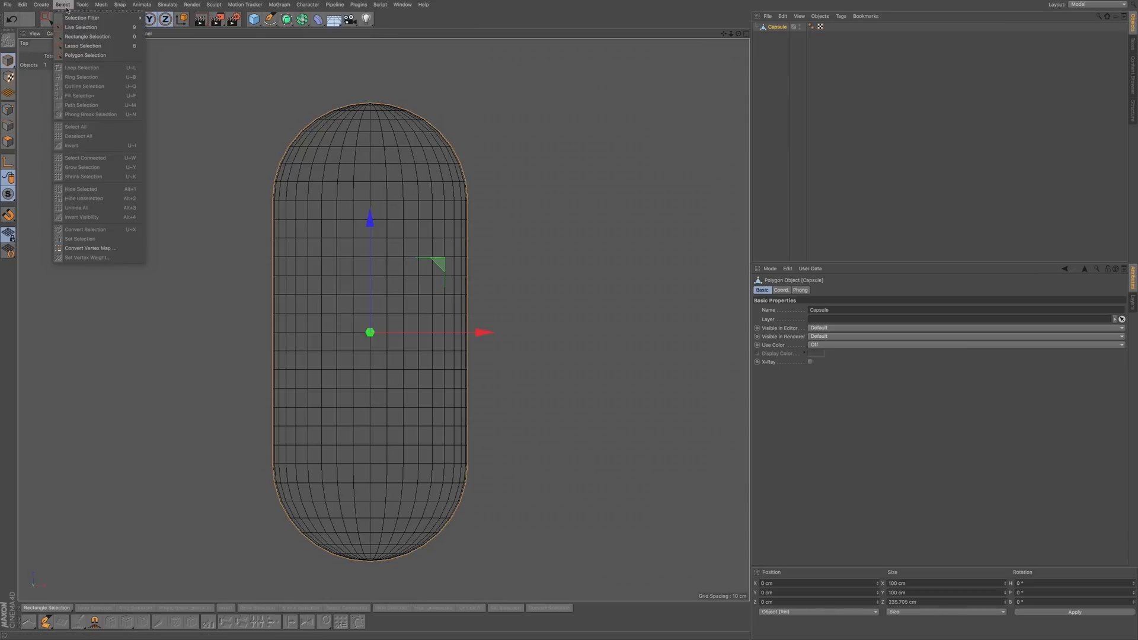
click(8, 127)
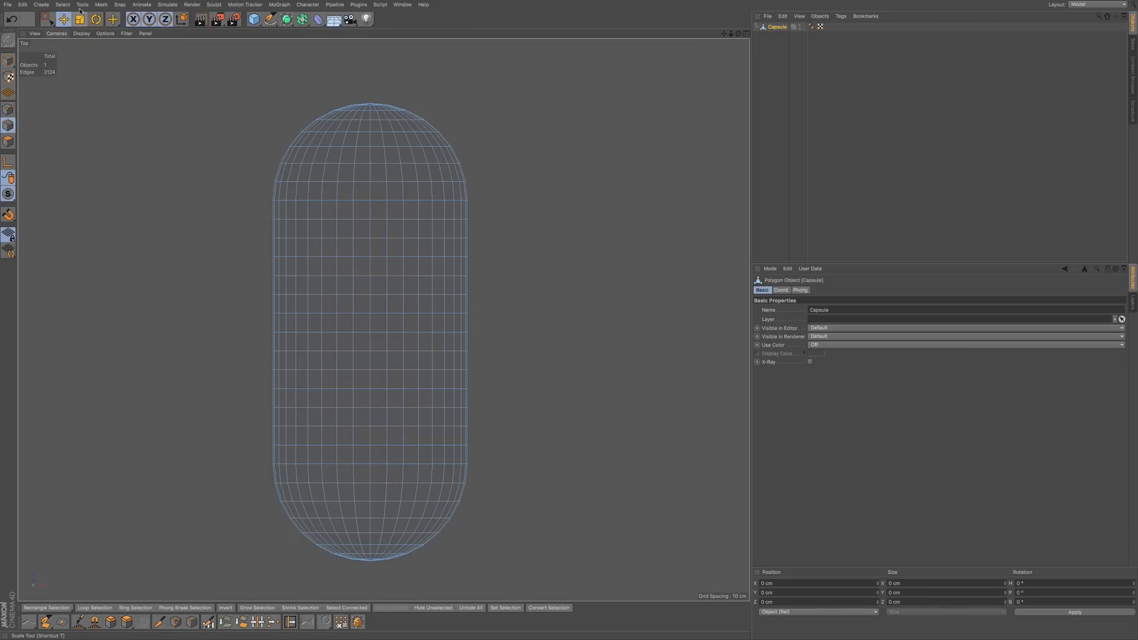
click(66, 6)
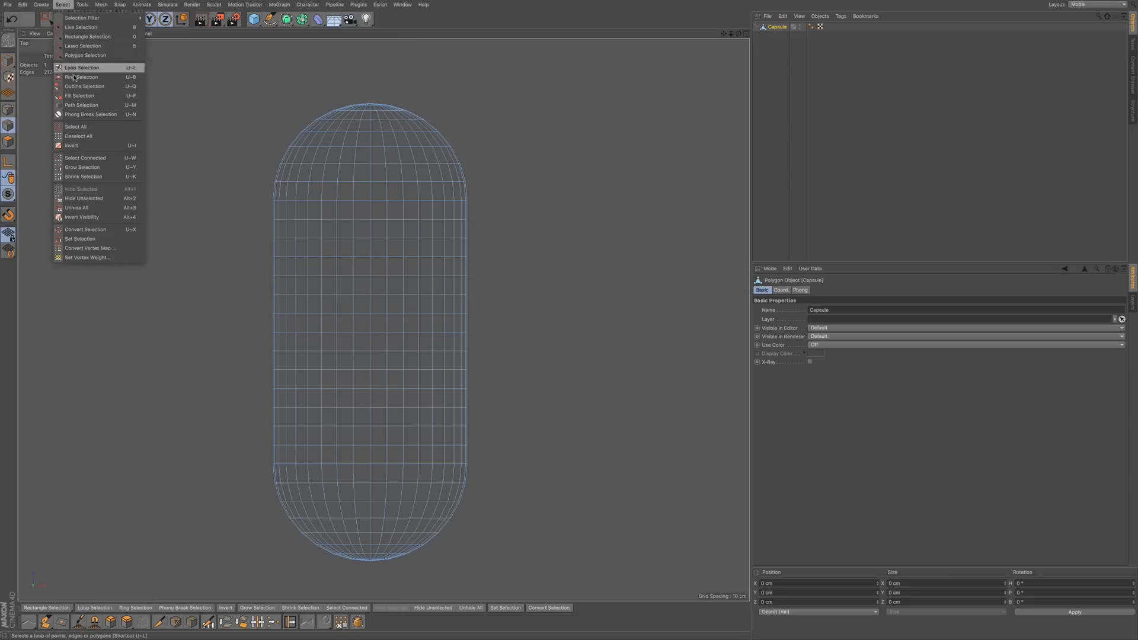
click(81, 105)
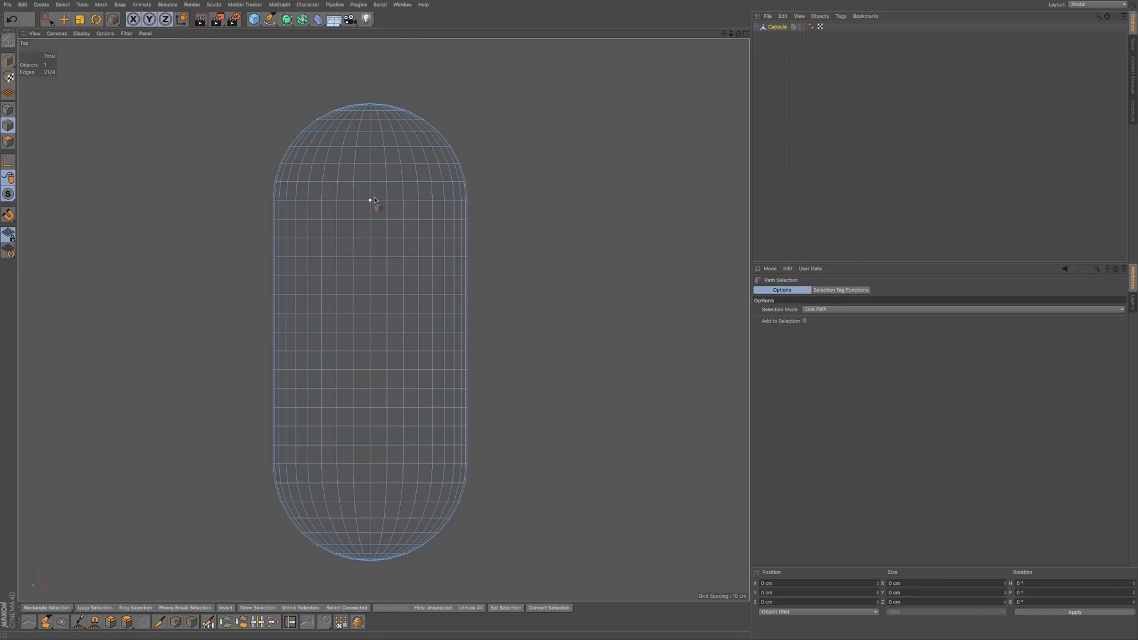
mouse_move(371, 201)
mouse_down()
mouse_move(402, 201)
mouse_move(417, 239)
mouse_move(413, 337)
mouse_move(324, 336)
mouse_move(327, 227)
mouse_move(342, 221)
mouse_up()
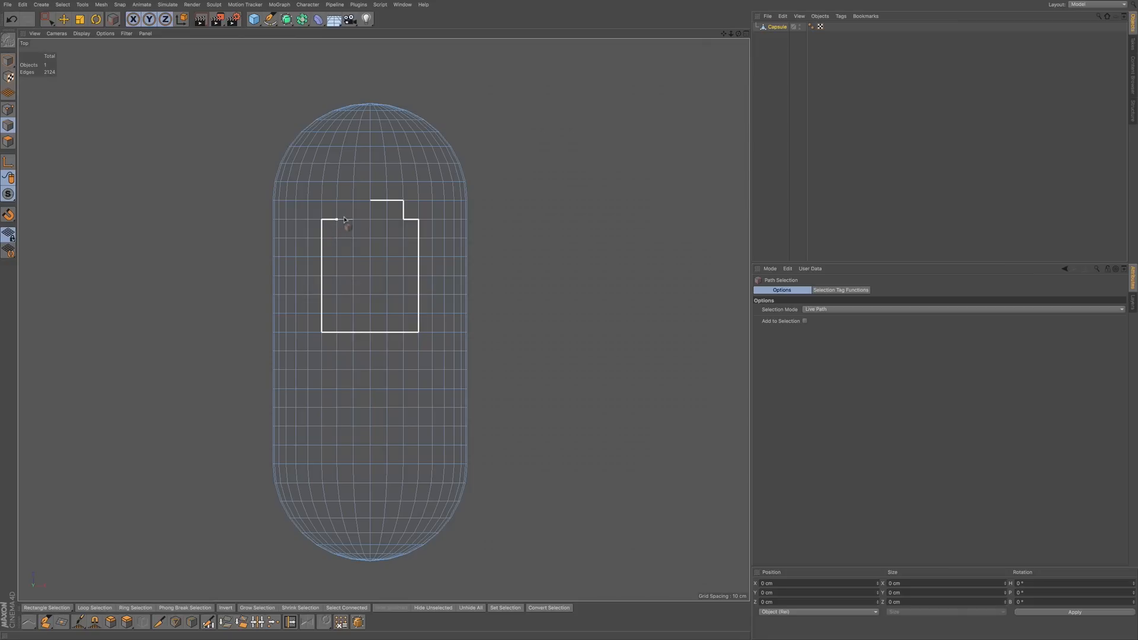
drag(351, 209, 354, 201)
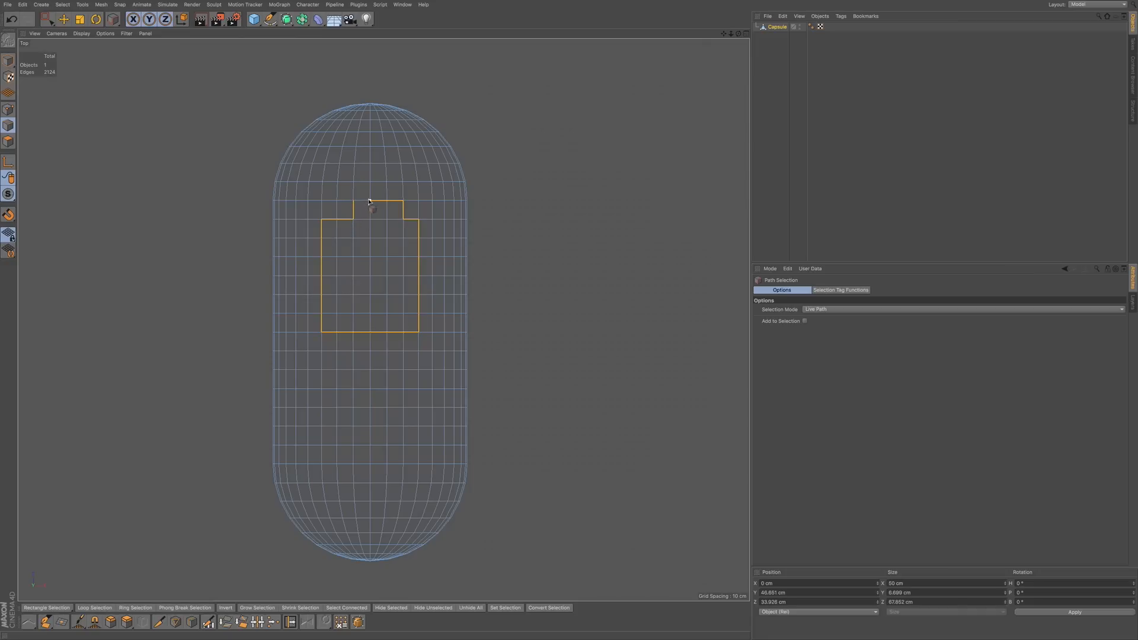
key(ctrl+z)
- Trace a closed edge path around a rectangular panel with two notched corners on the capsule's upper half in the top view
mouse_move(369, 201)
mouse_down()
mouse_move(397, 202)
mouse_move(417, 254)
mouse_move(417, 332)
mouse_move(404, 334)
mouse_up()
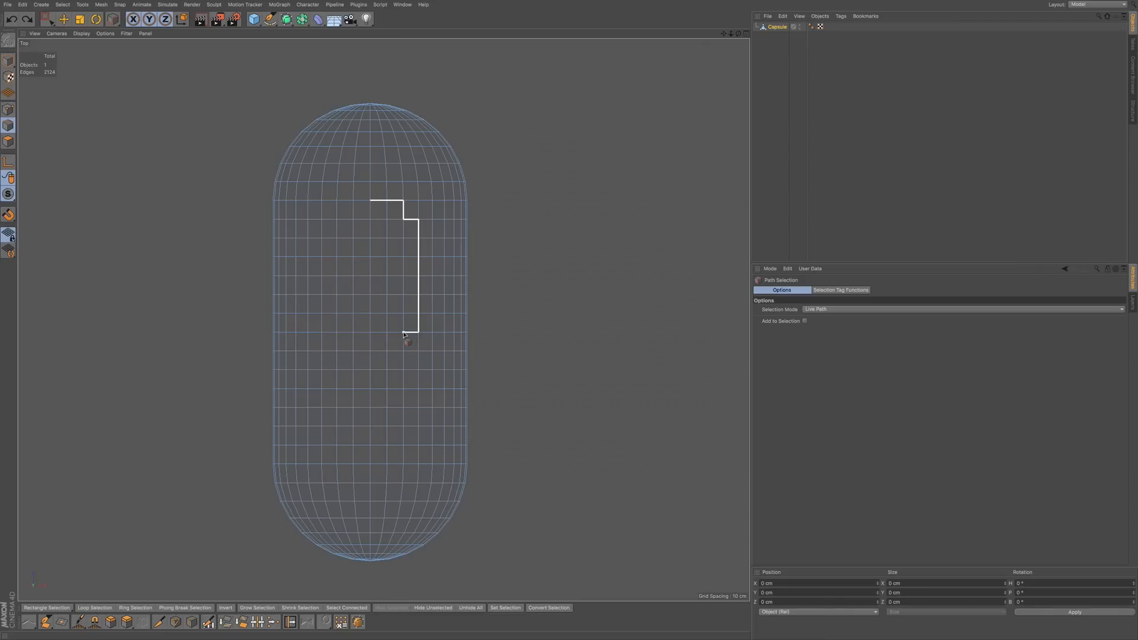
drag(400, 335, 336, 333)
mouse_move(333, 326)
mouse_down()
mouse_move(336, 219)
mouse_move(336, 323)
mouse_move(324, 333)
mouse_move(322, 220)
mouse_move(406, 196)
mouse_up()
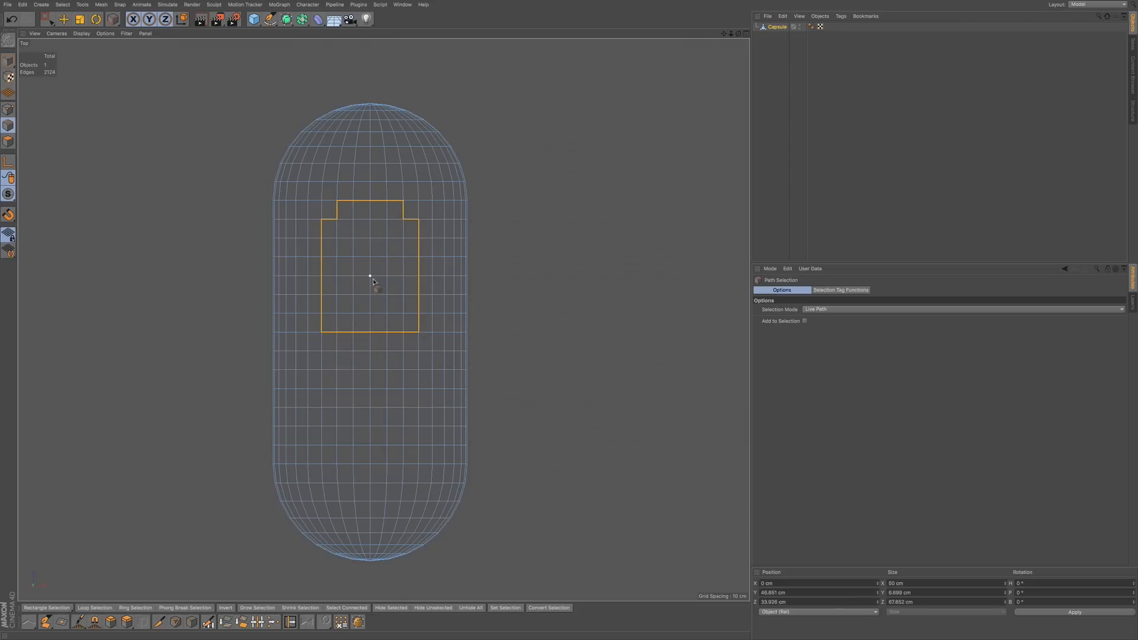
- Select all polygons enclosed by the traced panel outline with Fill Selection in the perspective view
key(F1)
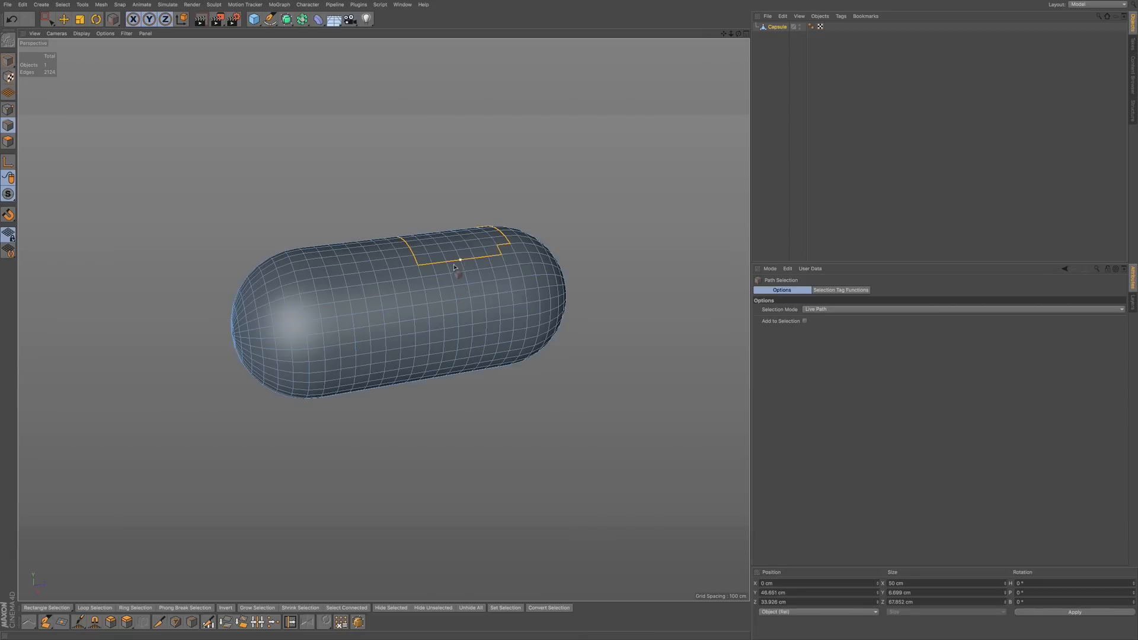
alt+middle_drag(457, 255, 432, 302)
alt+drag(433, 303, 428, 322)
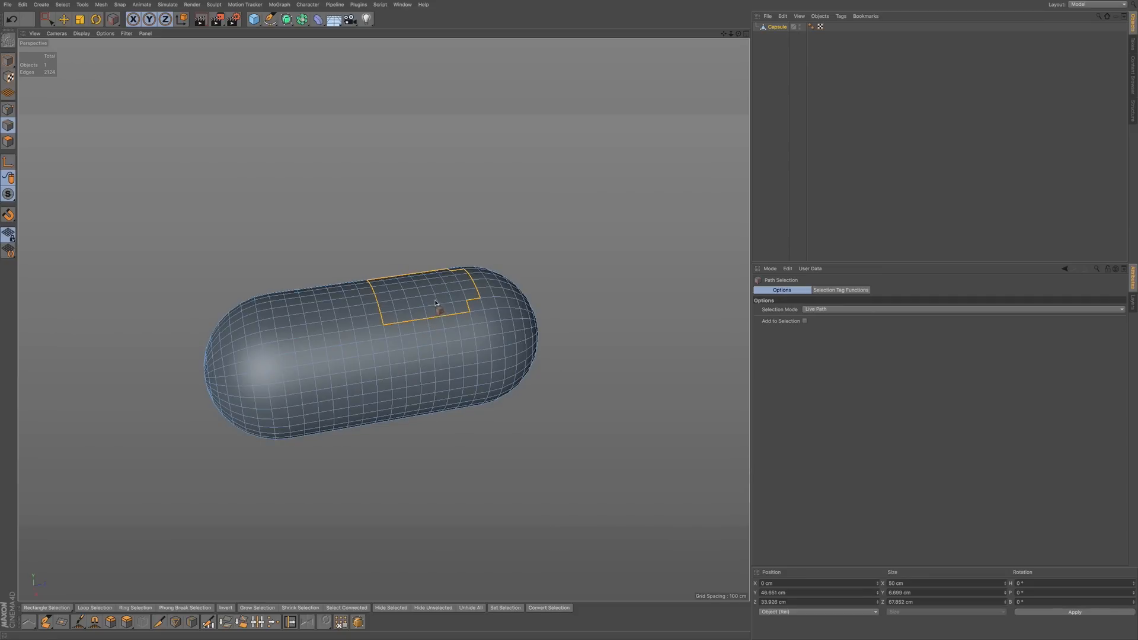
scroll(436, 302, up, 5)
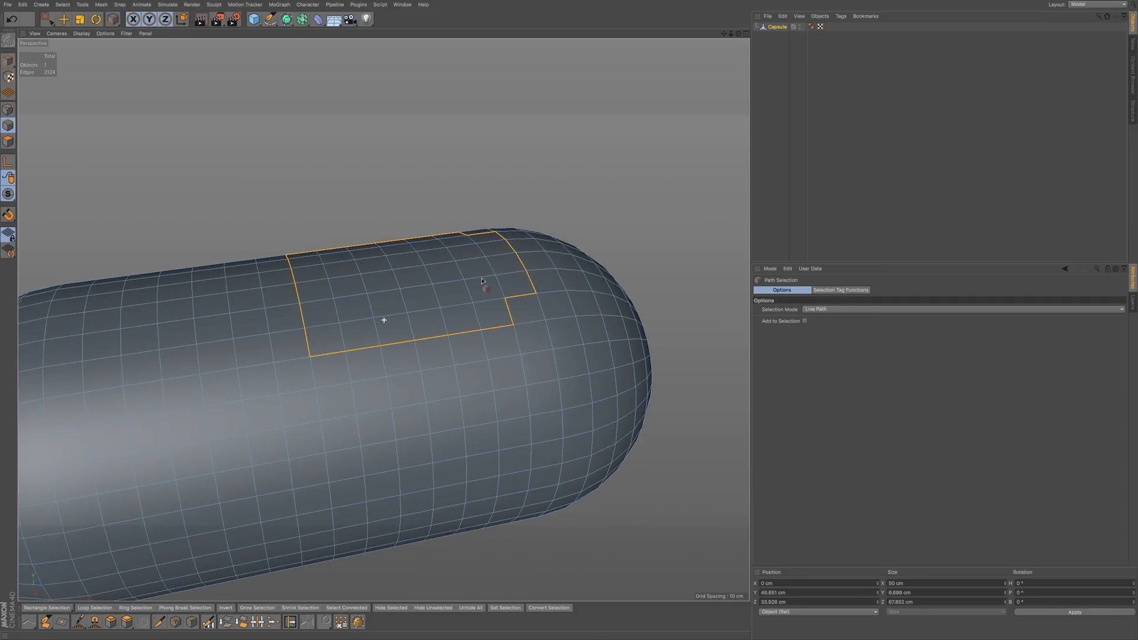
alt+middle_drag(482, 281, 445, 310)
alt+drag(444, 306, 443, 336)
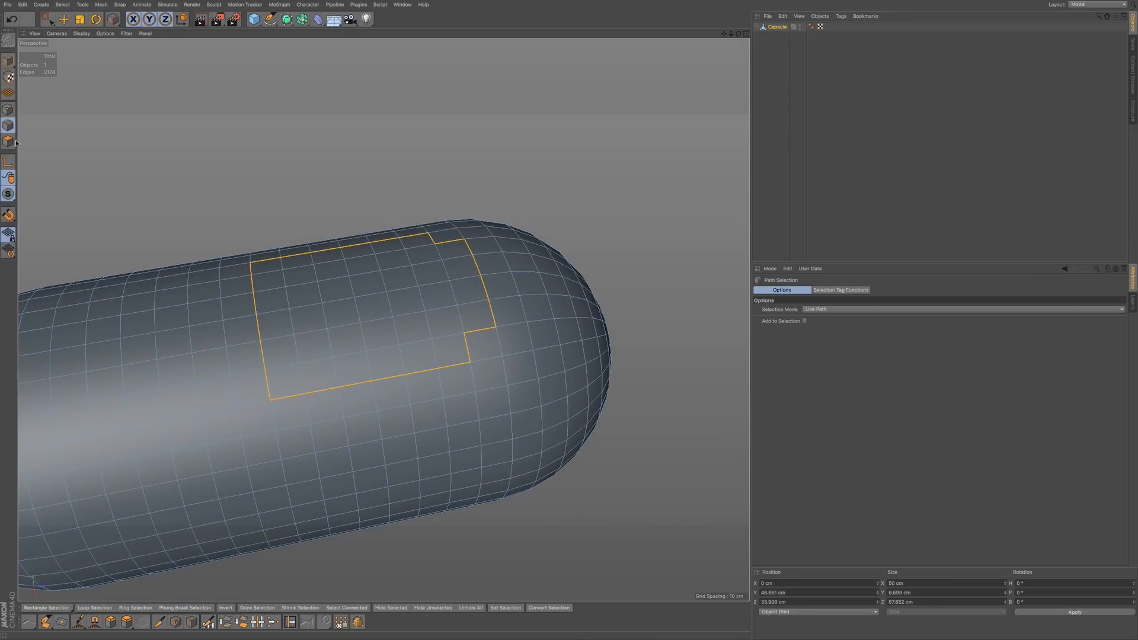
click(64, 5)
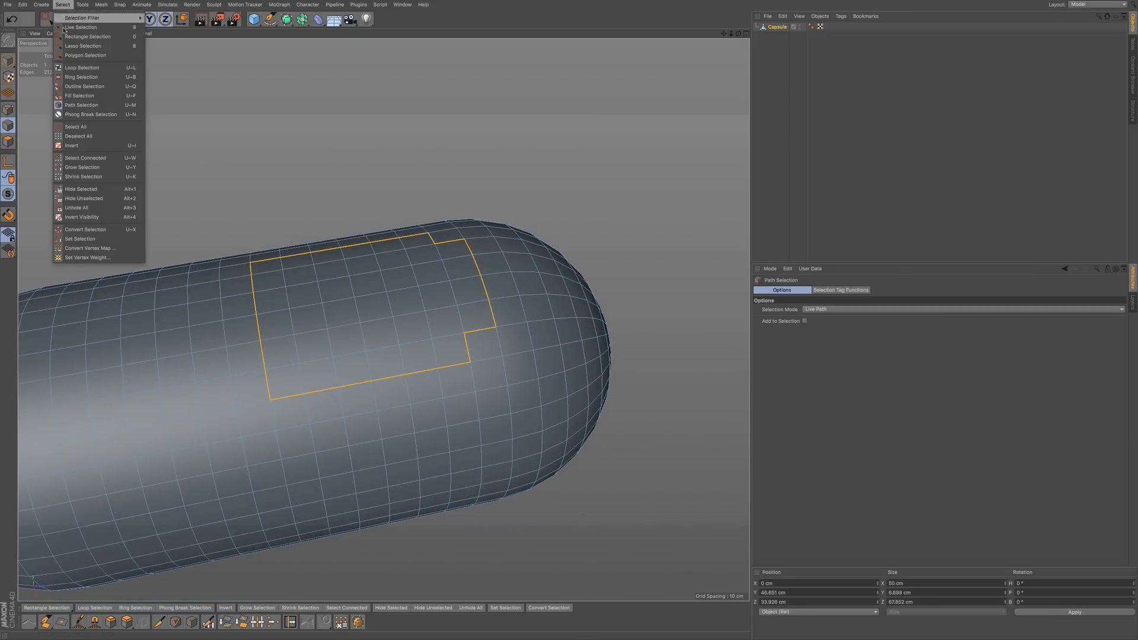
click(73, 97)
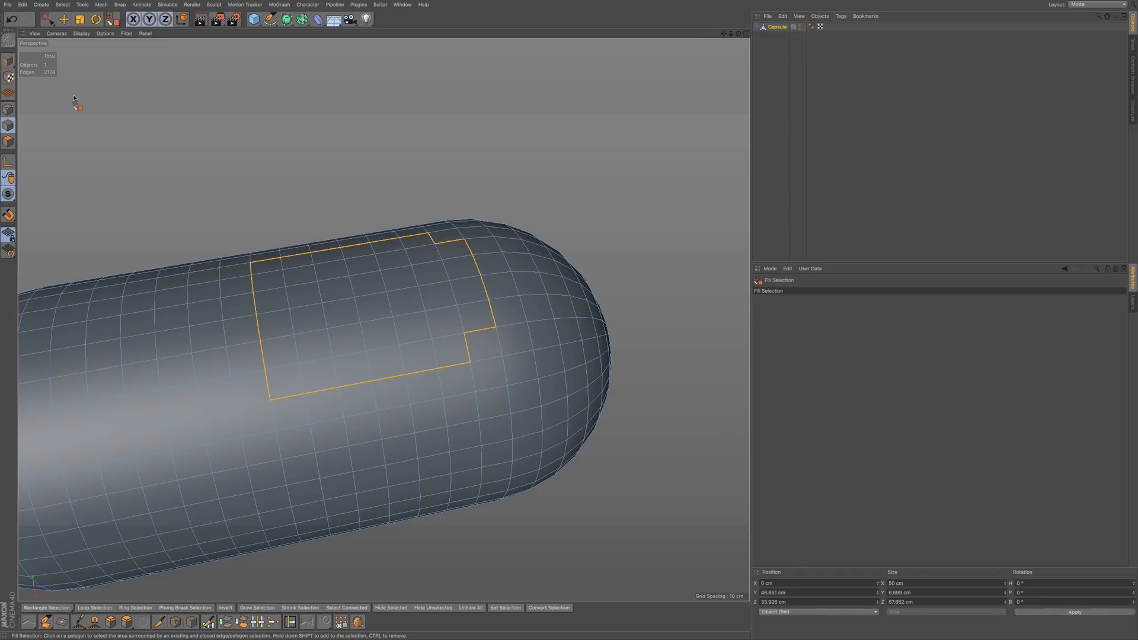
click(354, 272)
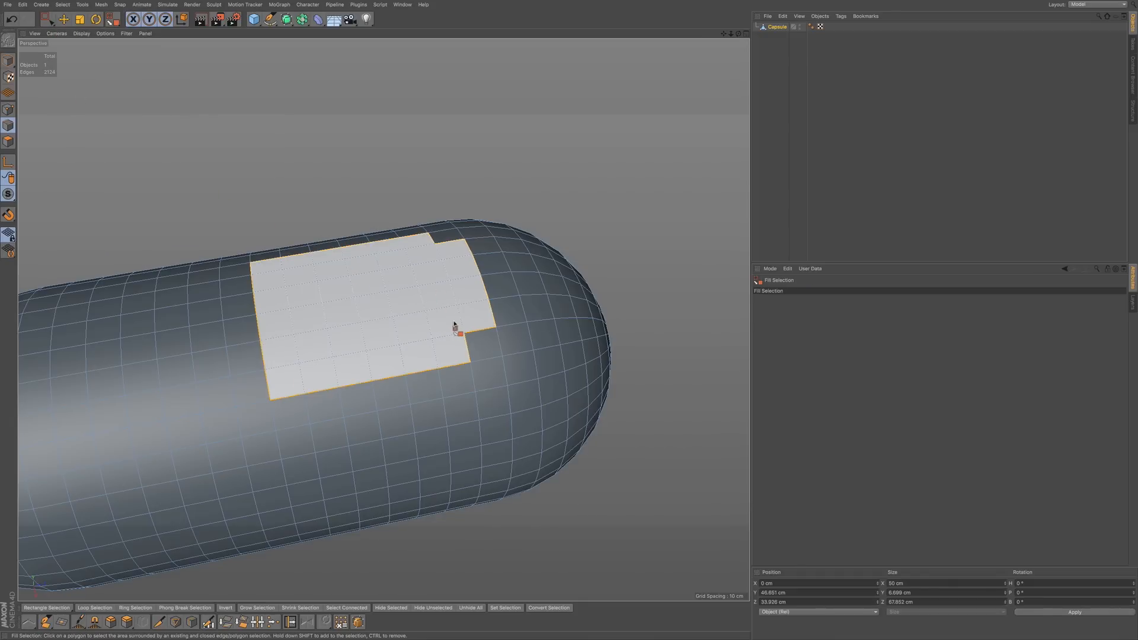
click(390, 313)
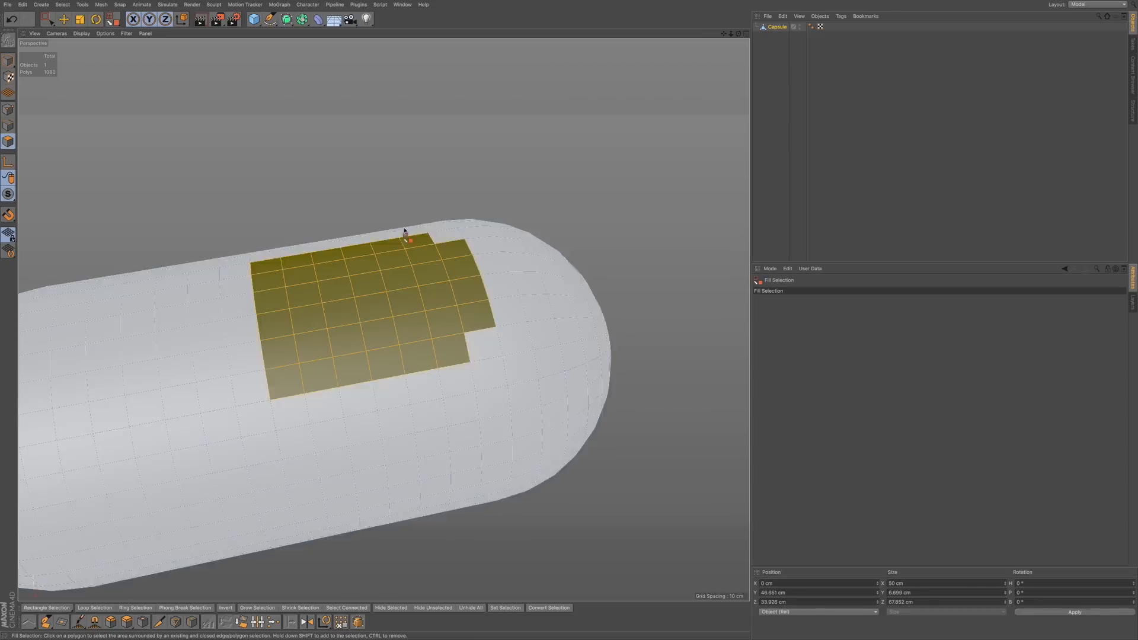
- Disconnect the selected panel polygons from the capsule, then test moving them and undo the move
drag(45, 23, 77, 25)
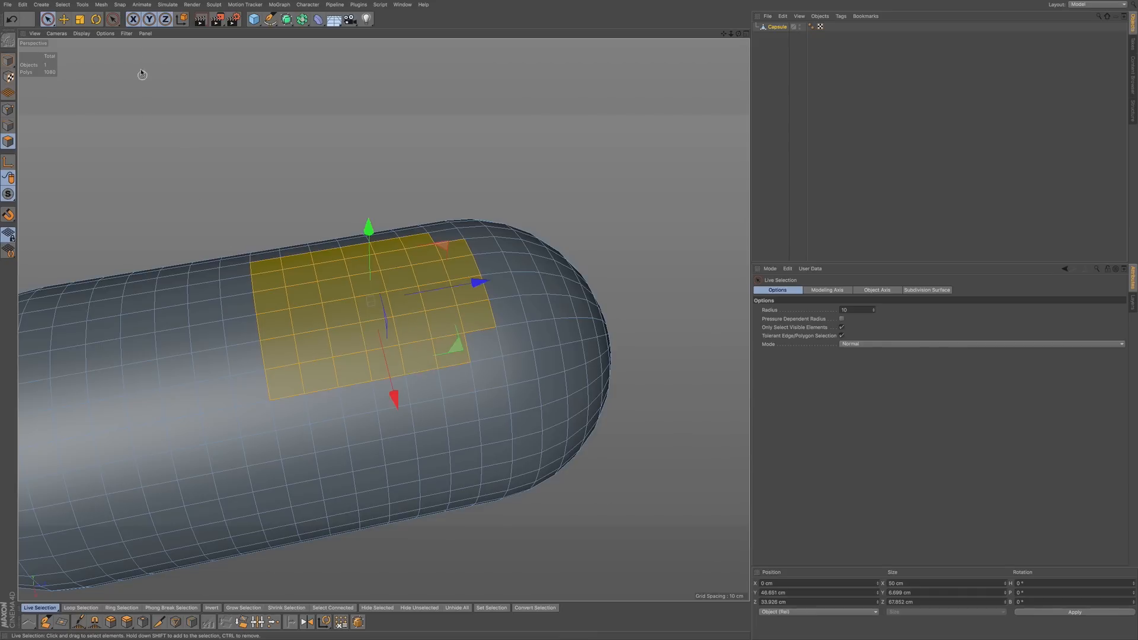
click(101, 4)
mouse_move(102, 27)
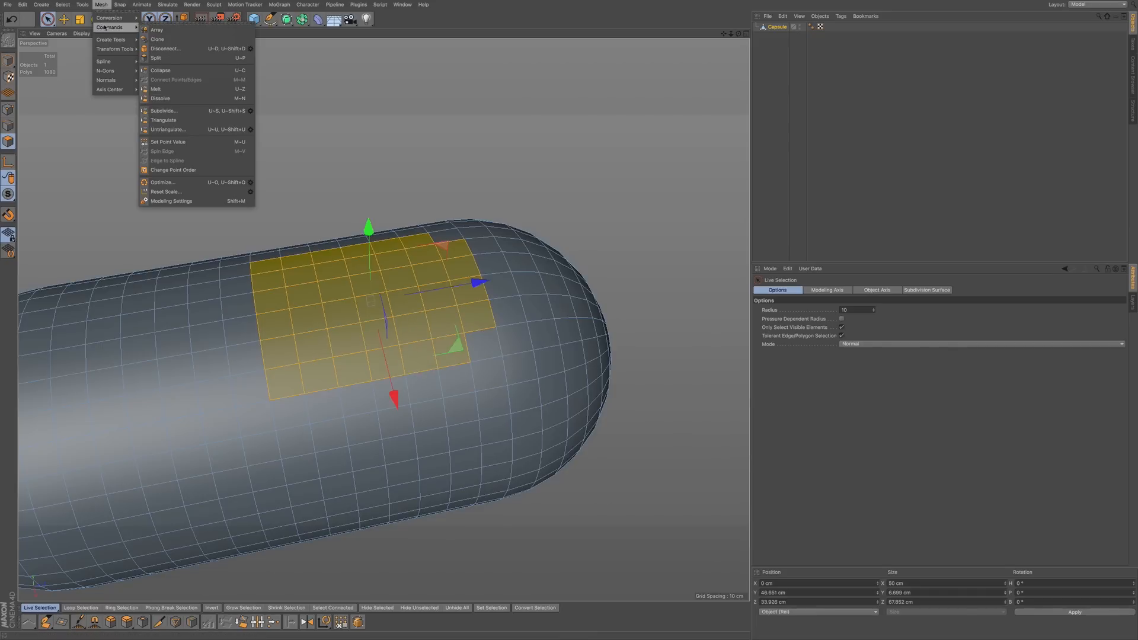
click(166, 51)
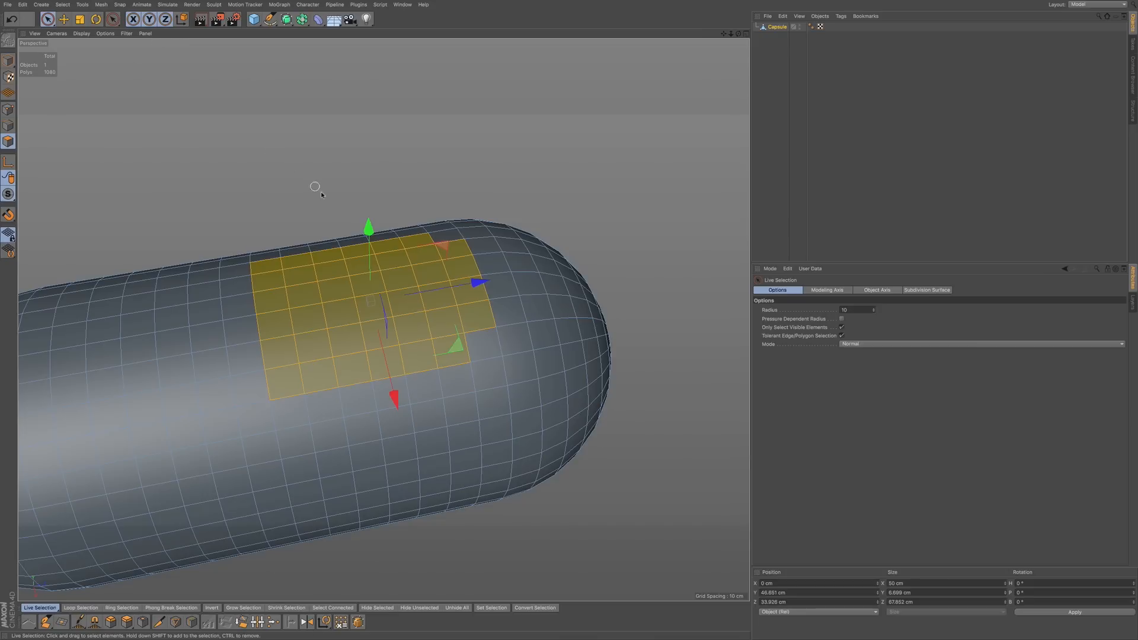
mouse_move(370, 234)
mouse_down()
mouse_move(374, 214)
mouse_move(369, 243)
mouse_move(368, 230)
mouse_up()
key(ctrl+z)
- Place the capsule under a Subdivision Surface and toggle the smoothing off and back on to compare the panel corners
alt+click(287, 19)
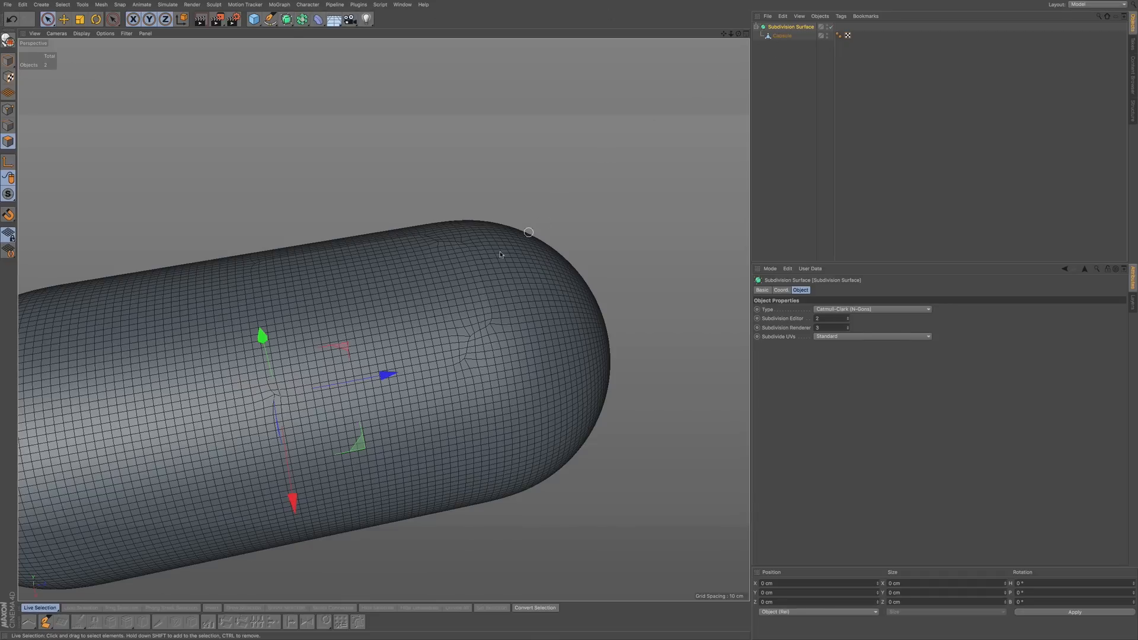
scroll(438, 319, up, 5)
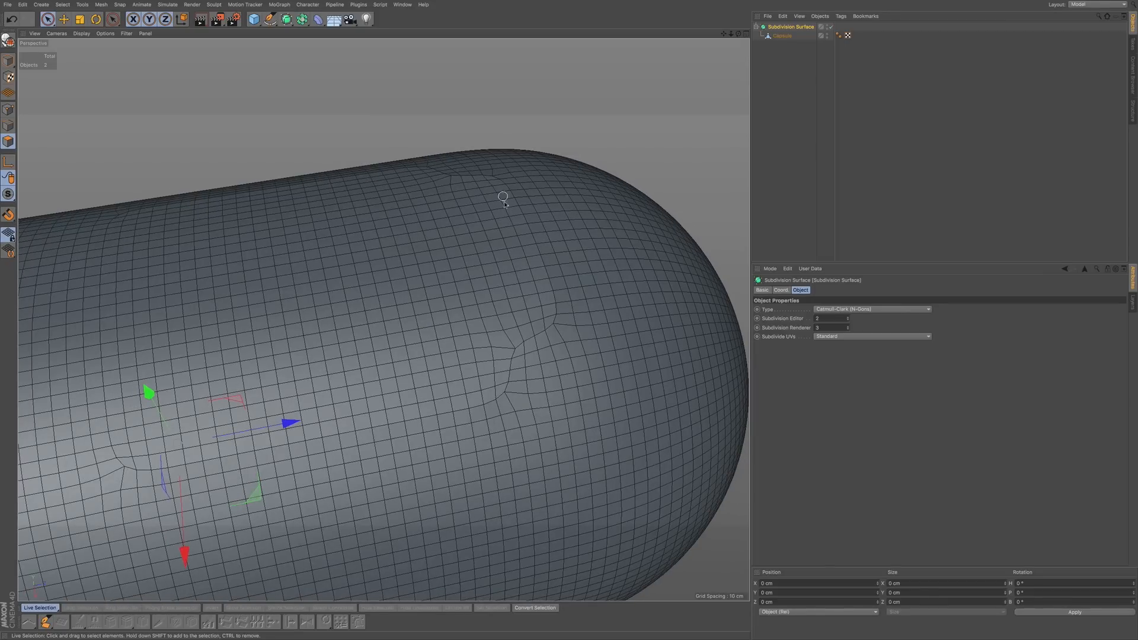
click(831, 27)
click(830, 27)
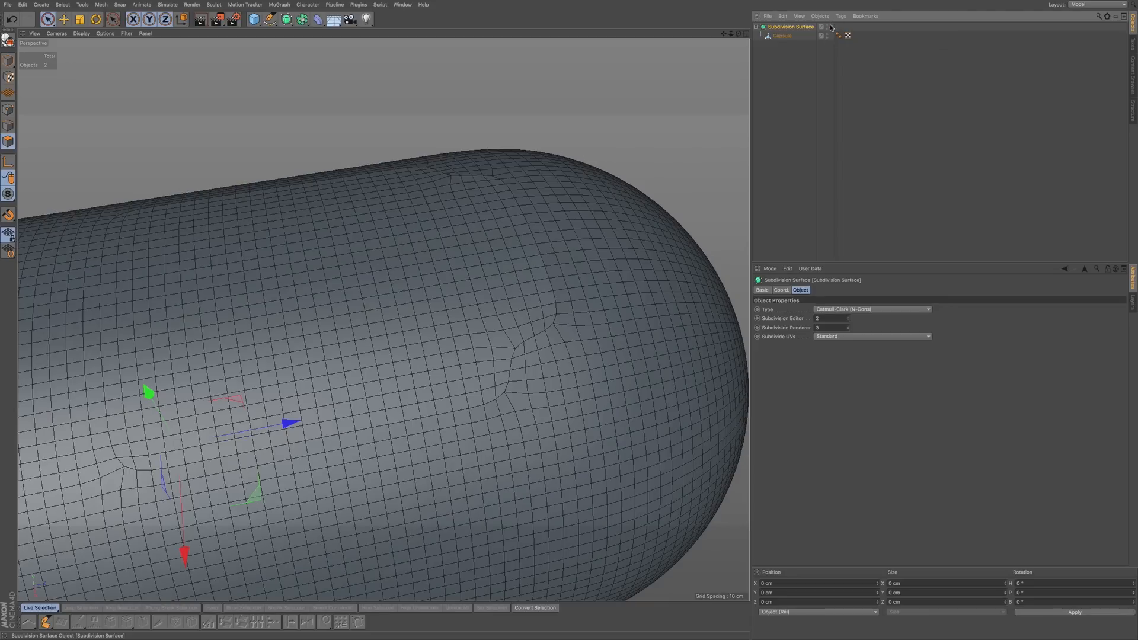
- Shrink the disconnected panel polygons of the Capsule with Normal Scale to about 97.7 %, leaving a thin gap around the panel
click(782, 35)
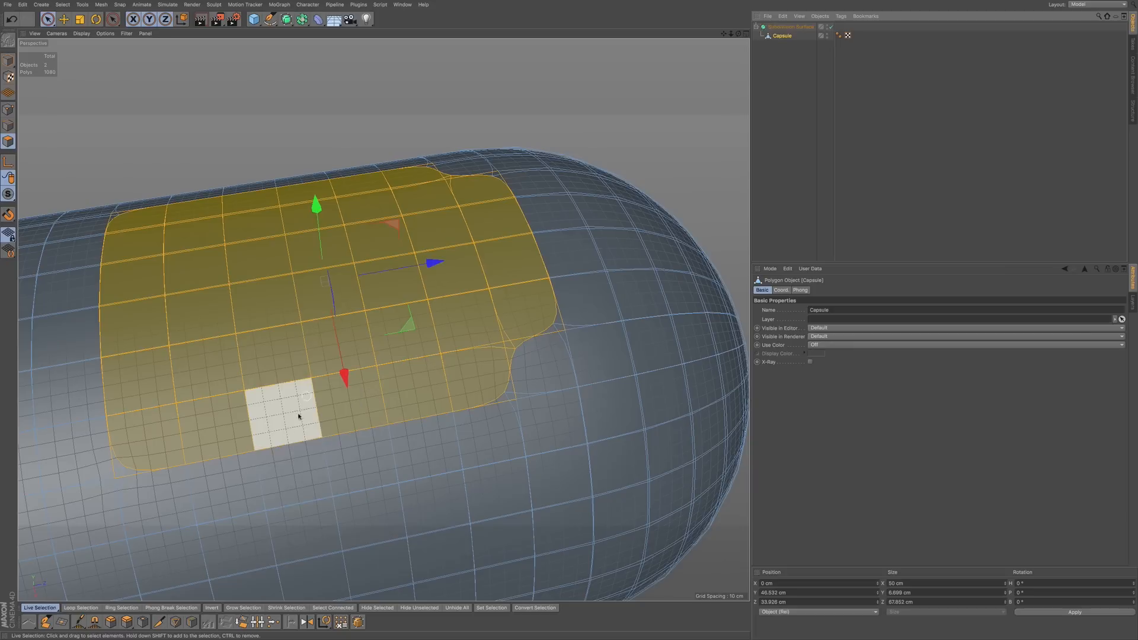
click(321, 622)
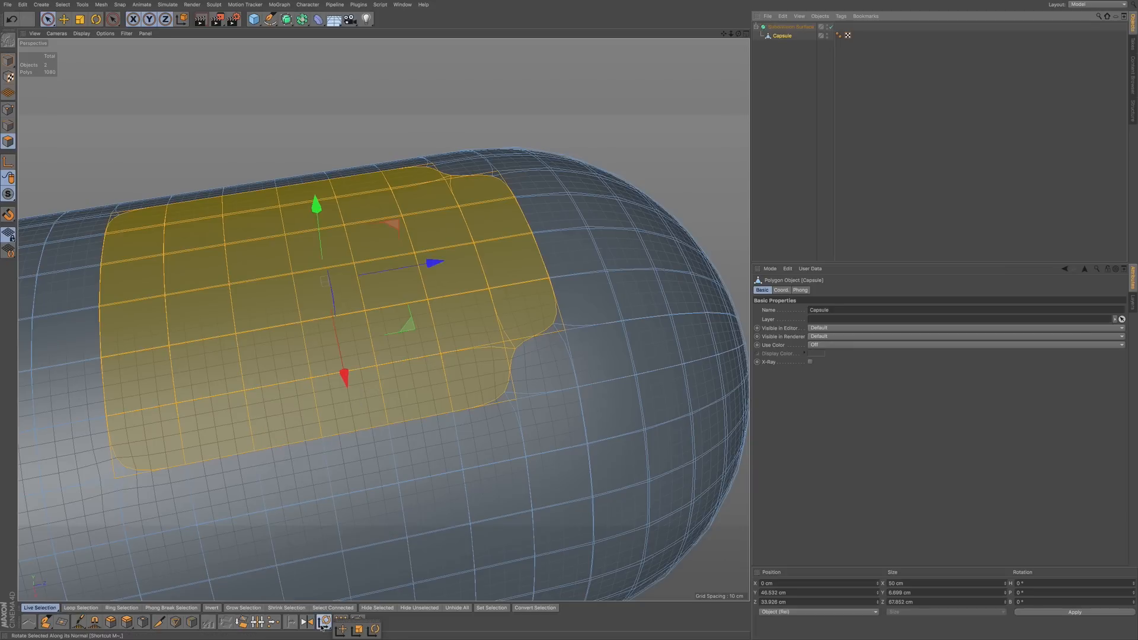
click(357, 629)
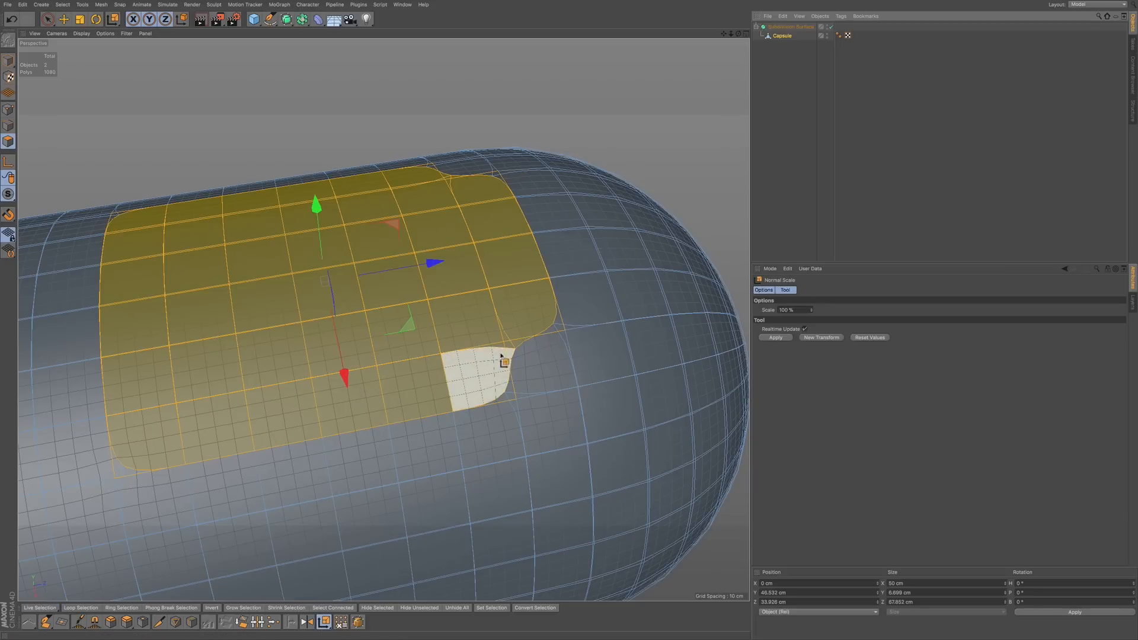
alt+right_drag(518, 351, 622, 287)
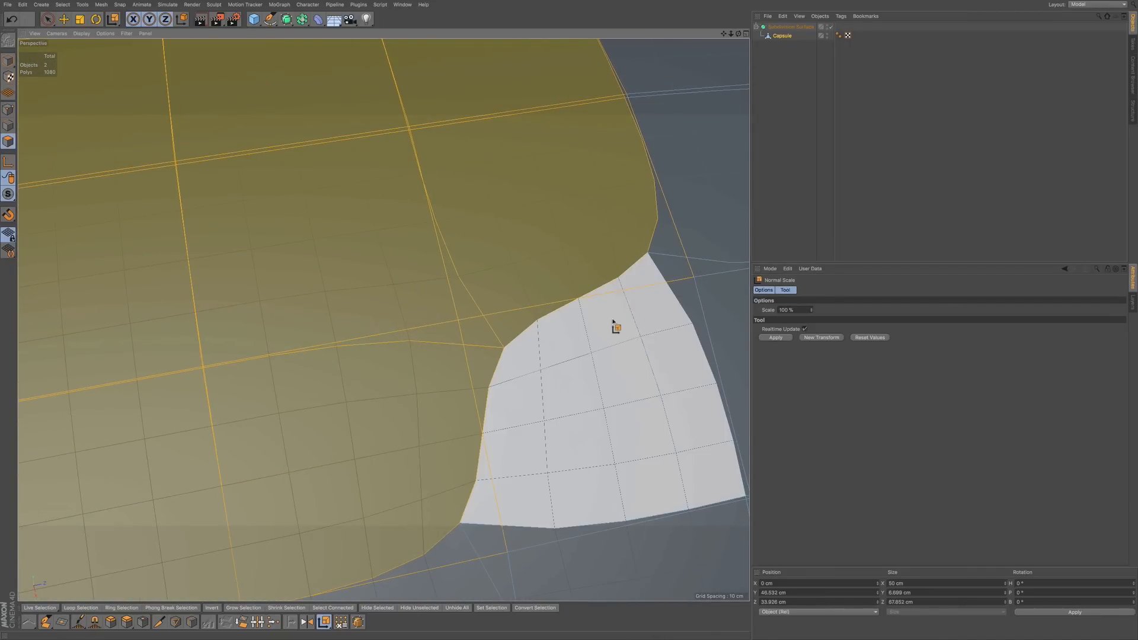
drag(611, 322, 609, 321)
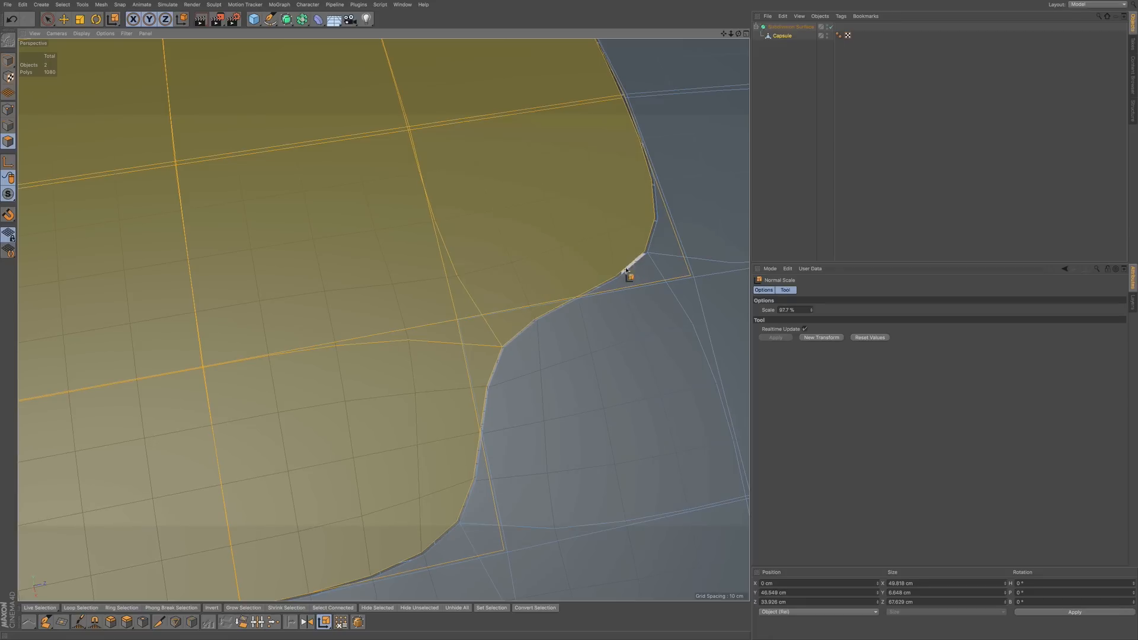
alt+right_drag(546, 316, 396, 329)
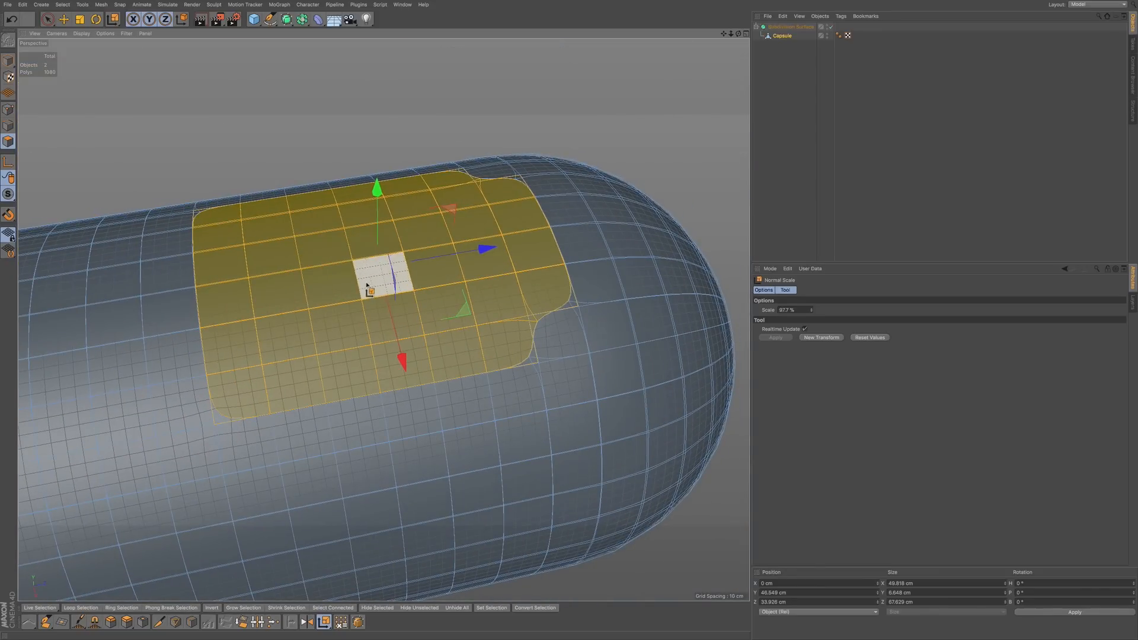
- Switch to edge mode and turn the subdivision smoothing off and back on to examine the border edges at the notch
click(8, 126)
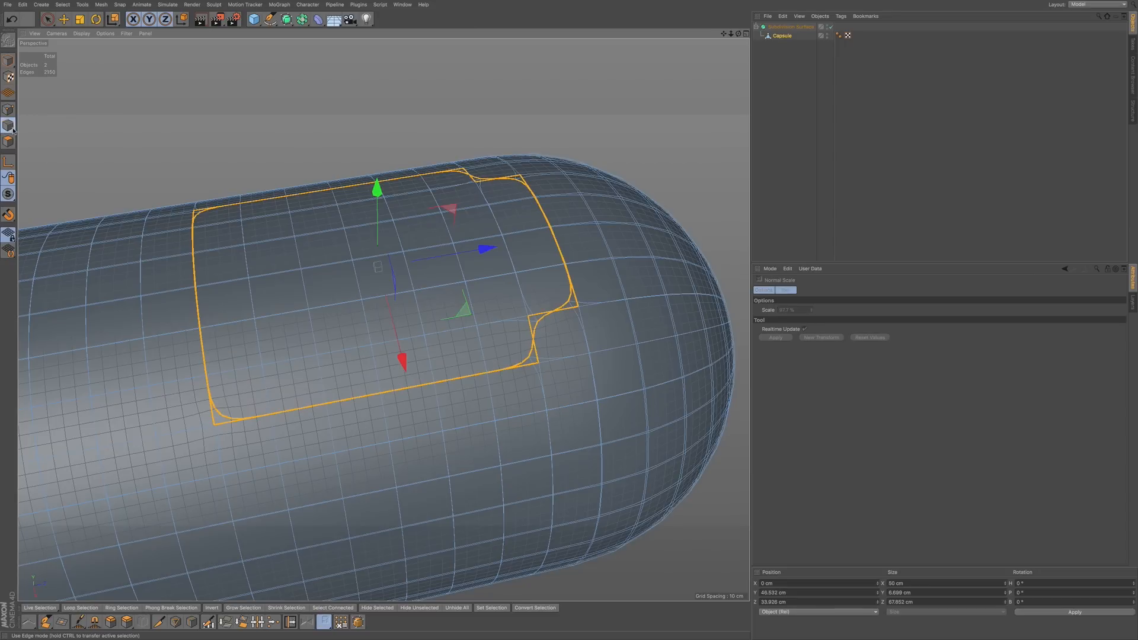
scroll(570, 324, down, 2)
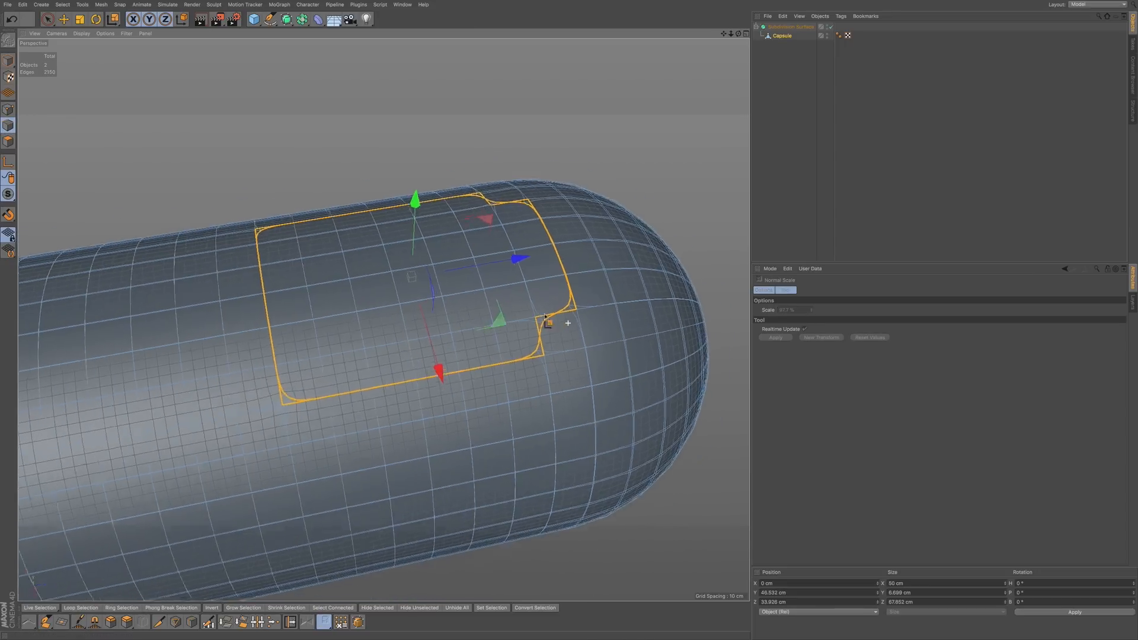
scroll(536, 317, up, 6)
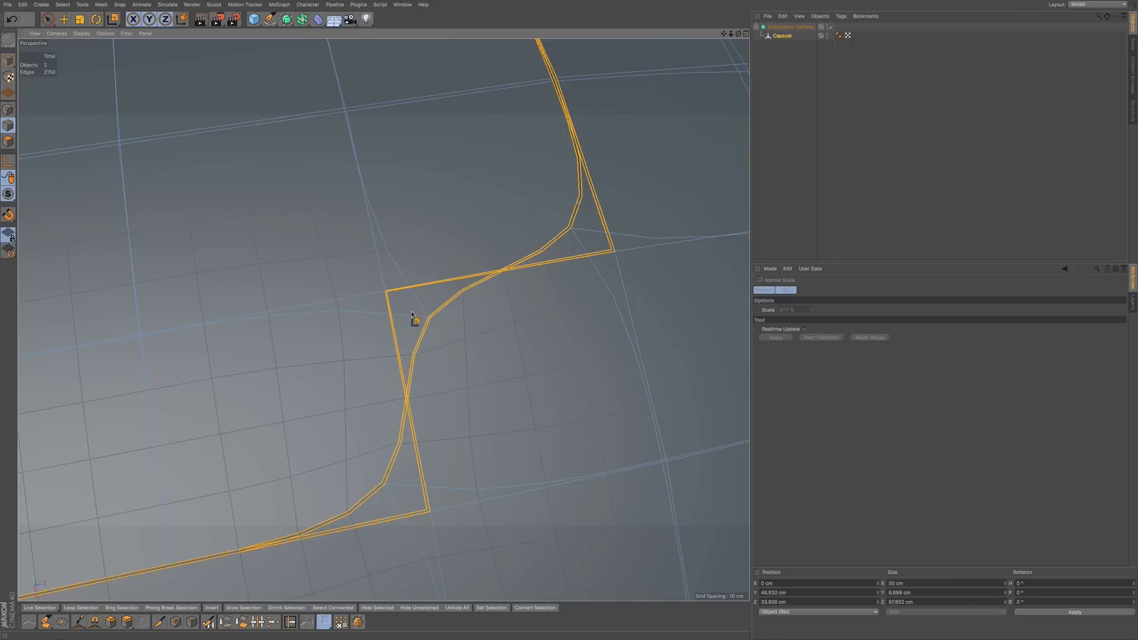
click(831, 27)
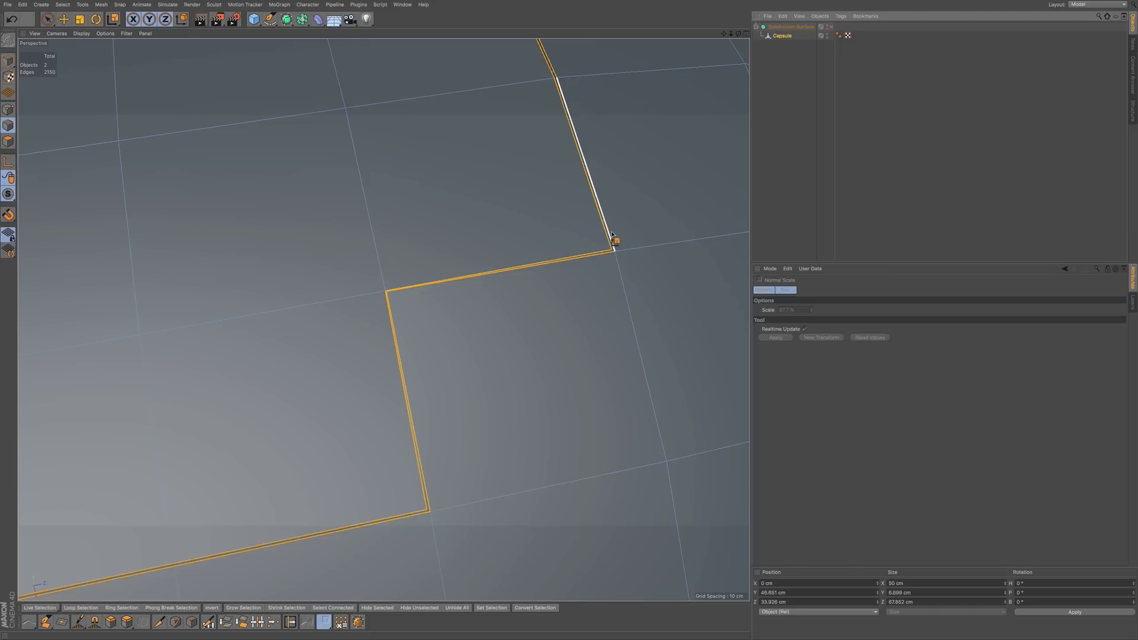
click(831, 26)
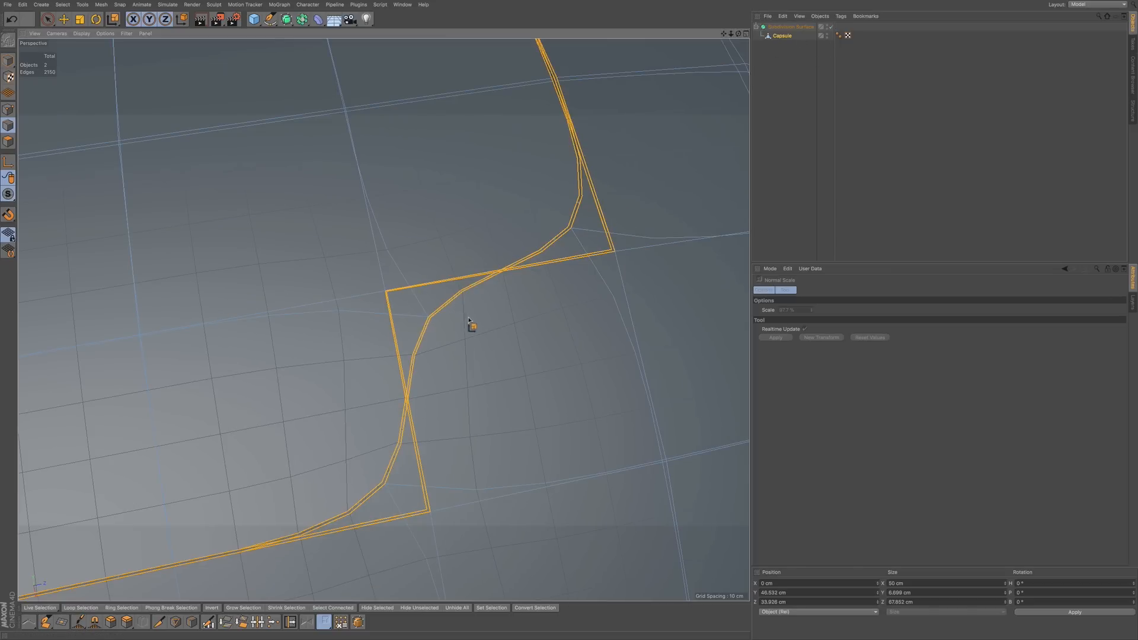
- Try extruding the selected border edges around the panel gap, then undo the extrusions
alt+drag(472, 326, 426, 329)
alt+right_drag(425, 327, 356, 334)
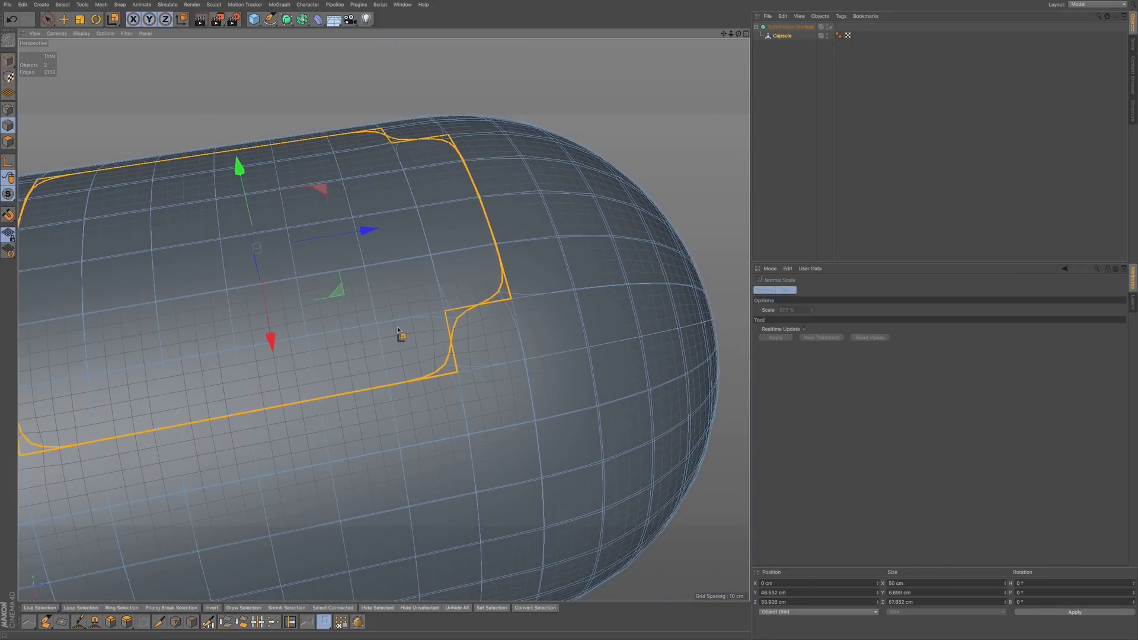
alt+middle_drag(407, 321, 446, 322)
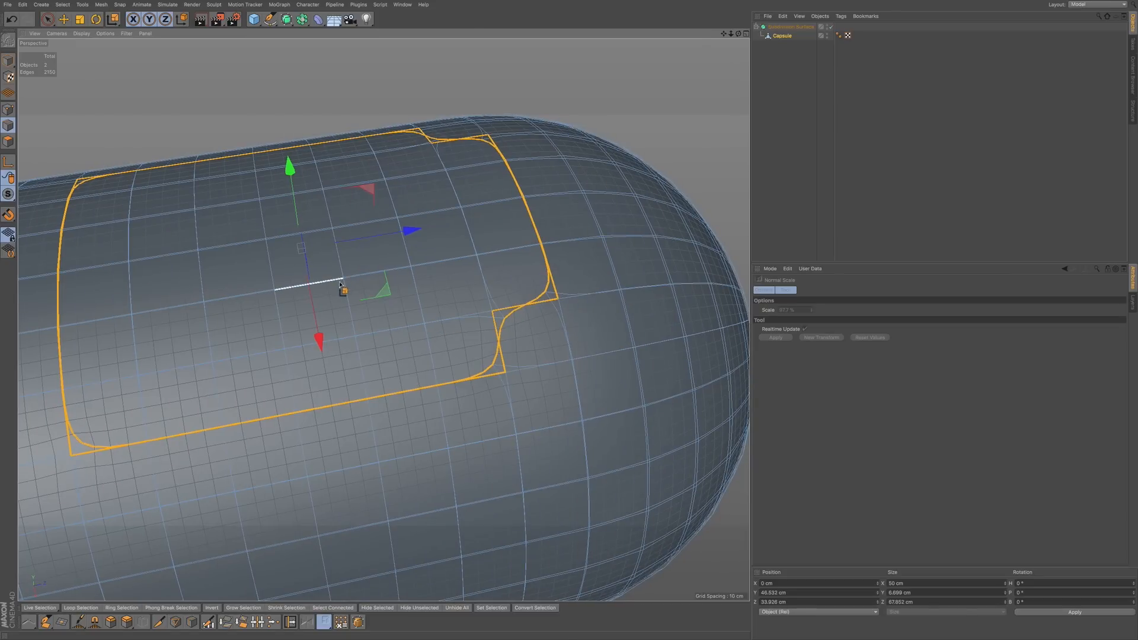
key(d)
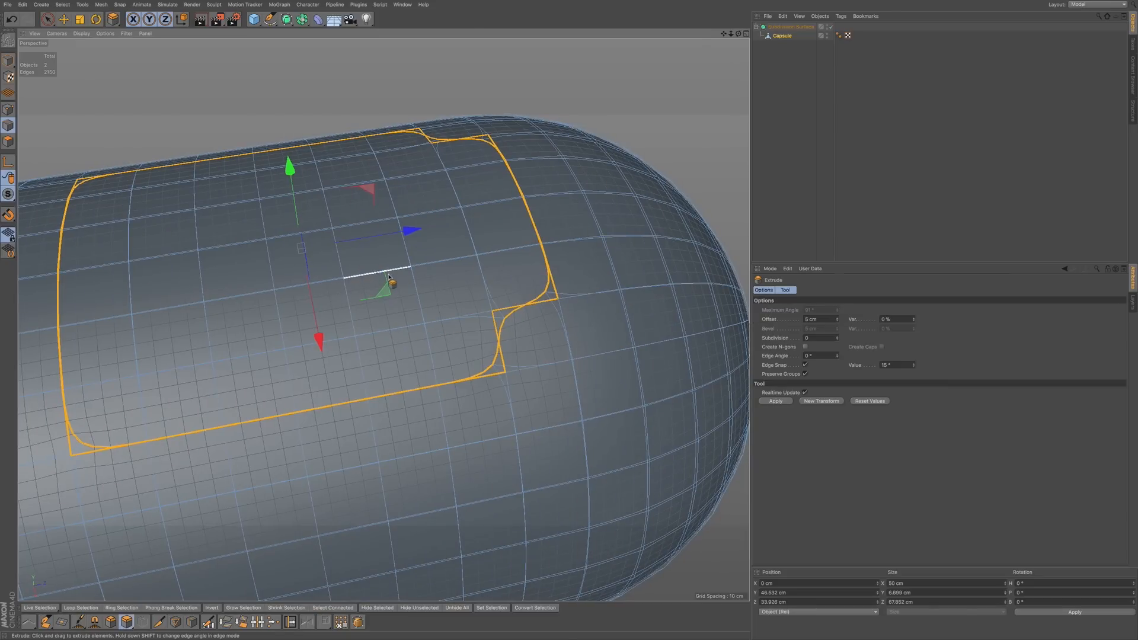
drag(447, 274, 473, 267)
scroll(550, 315, up, 6)
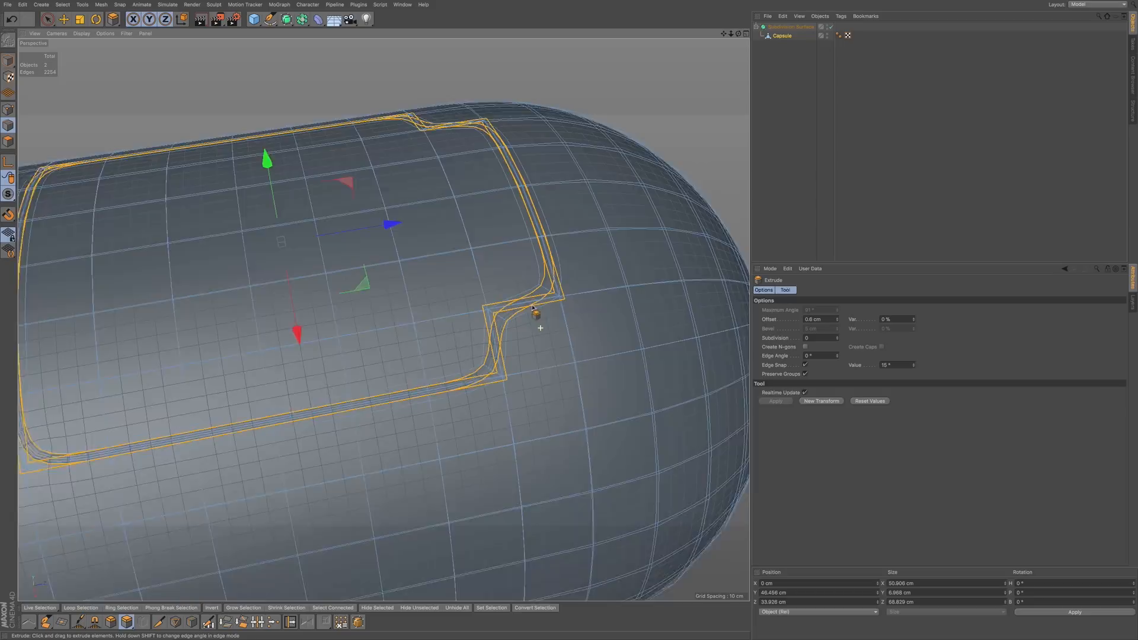
alt+drag(546, 331, 136, 151)
drag(88, 122, 89, 127)
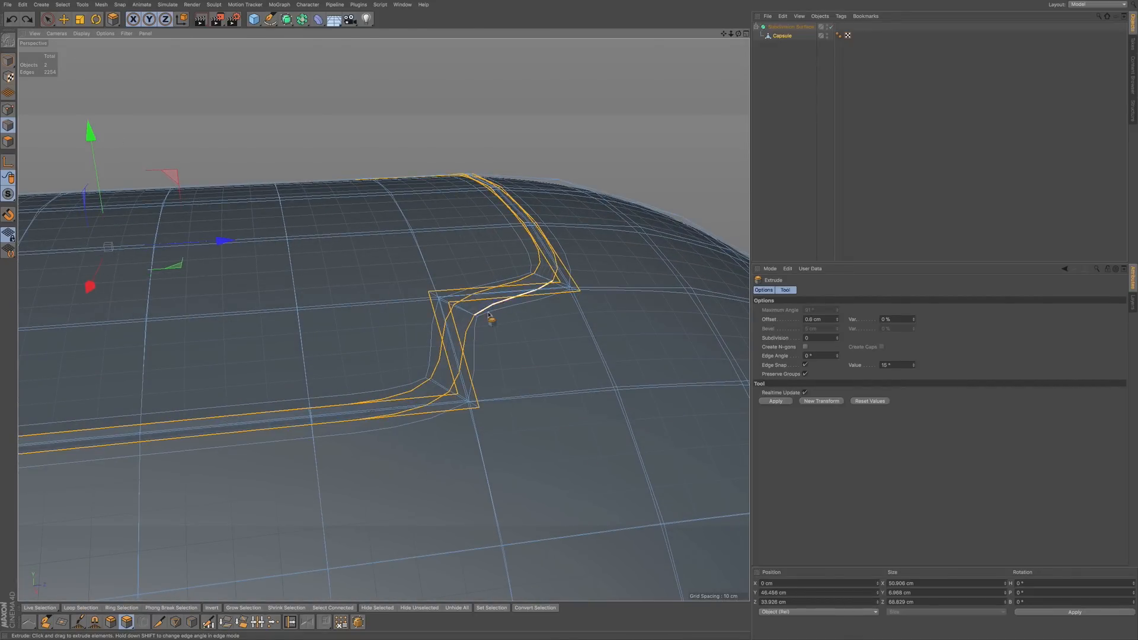
key(ctrl+z)
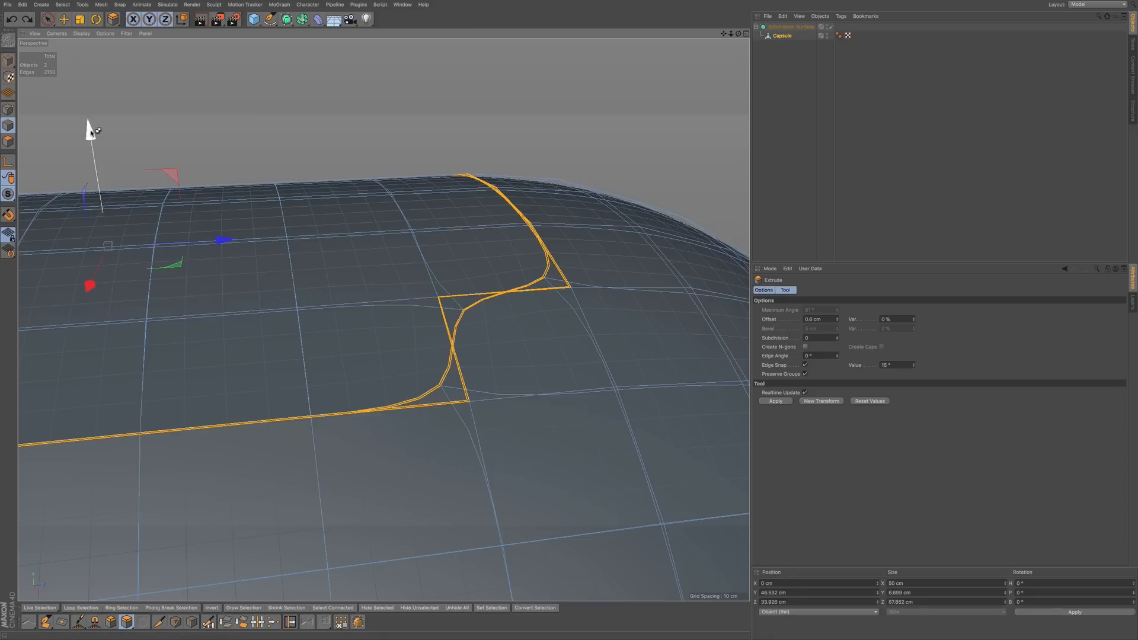
drag(87, 121, 89, 141)
key(ctrl+z)
- Extrude the gap's border edges downward along Y twice, by about 2.2 cm and about 3.5 cm, to form inner walls
drag(91, 131, 94, 161)
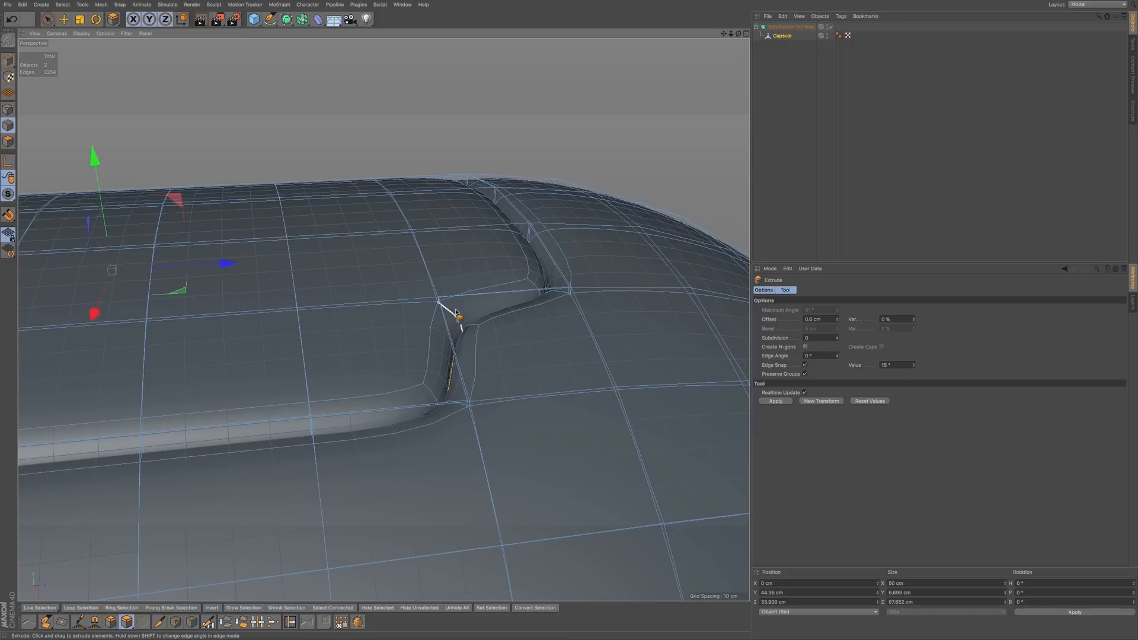
drag(93, 156, 99, 197)
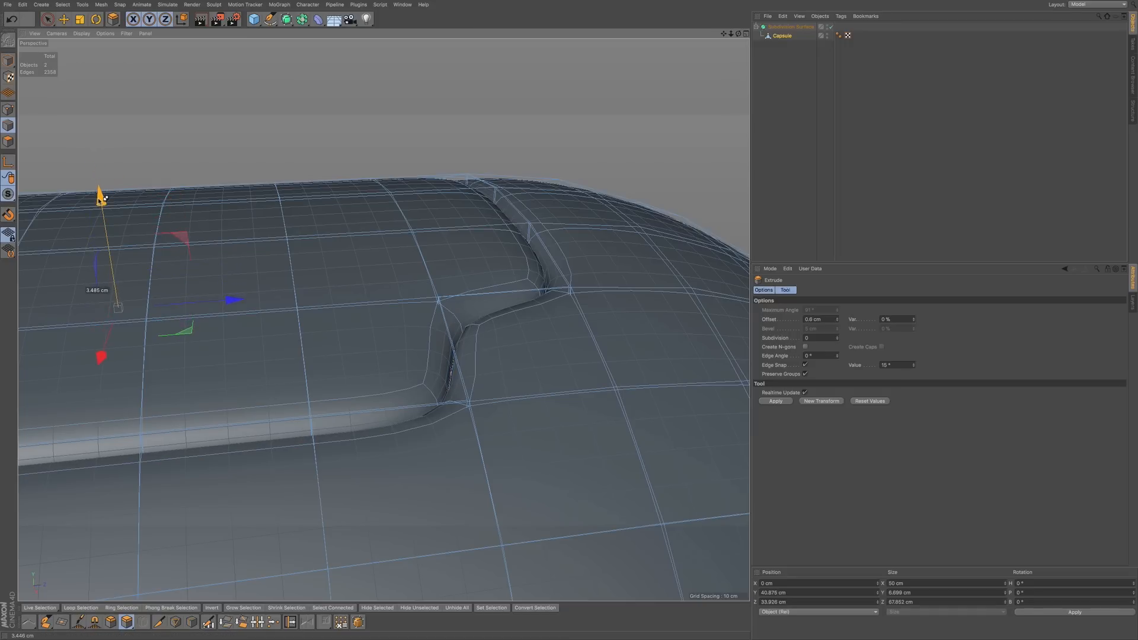
alt+right_drag(446, 271, 356, 285)
alt+drag(374, 275, 365, 320)
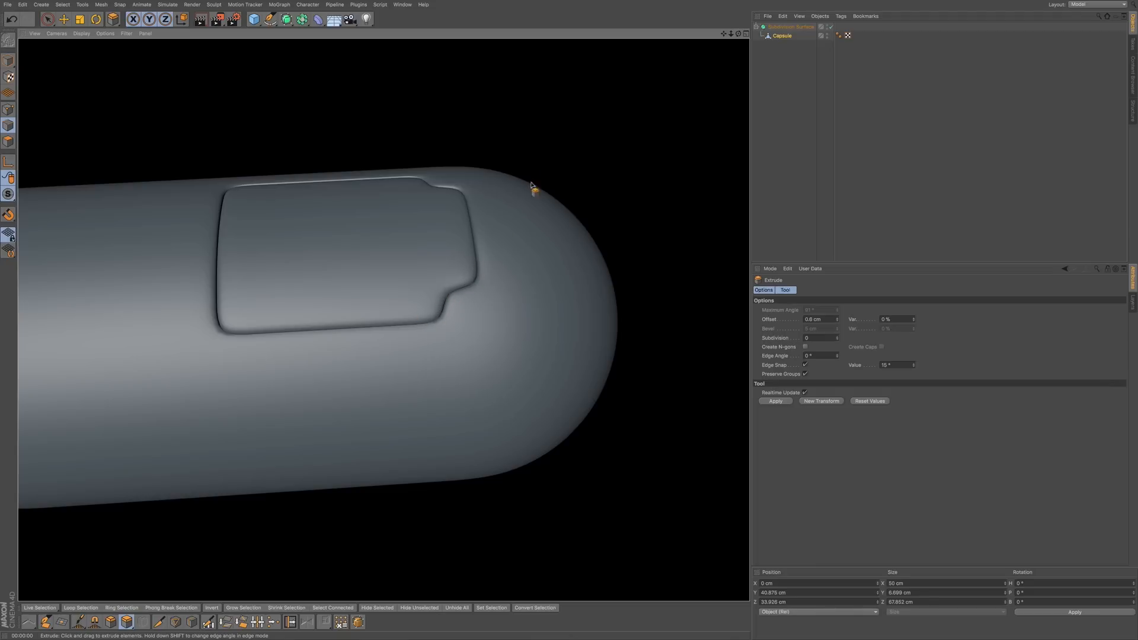
- Switch the Capsule to polygon mode and extend the panel selection to its walls with Select Connected
click(783, 37)
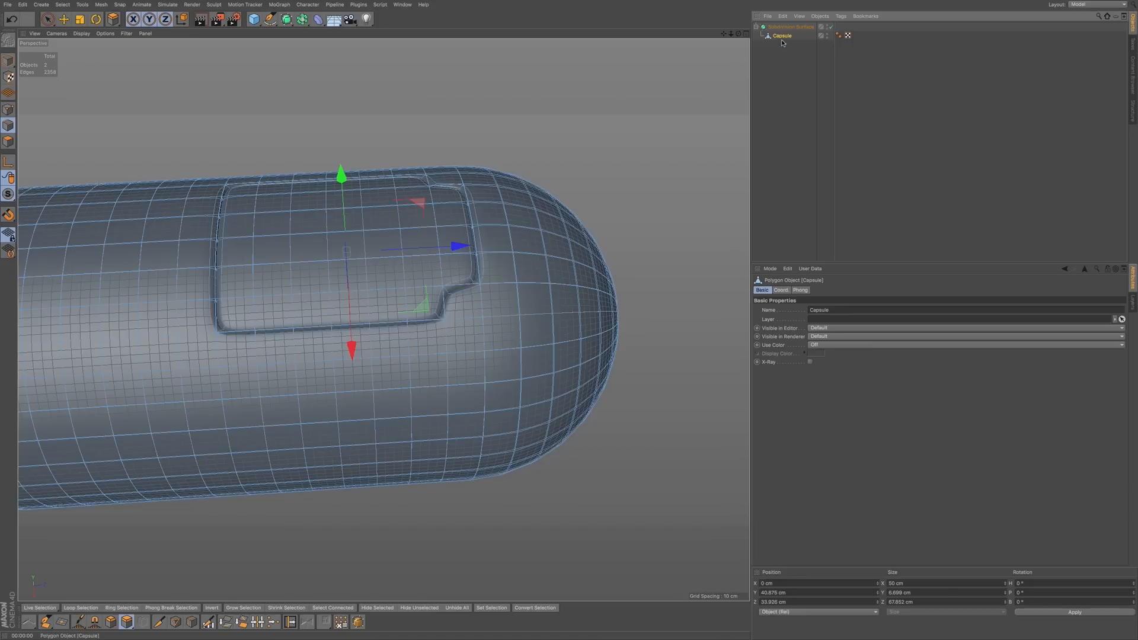
click(8, 142)
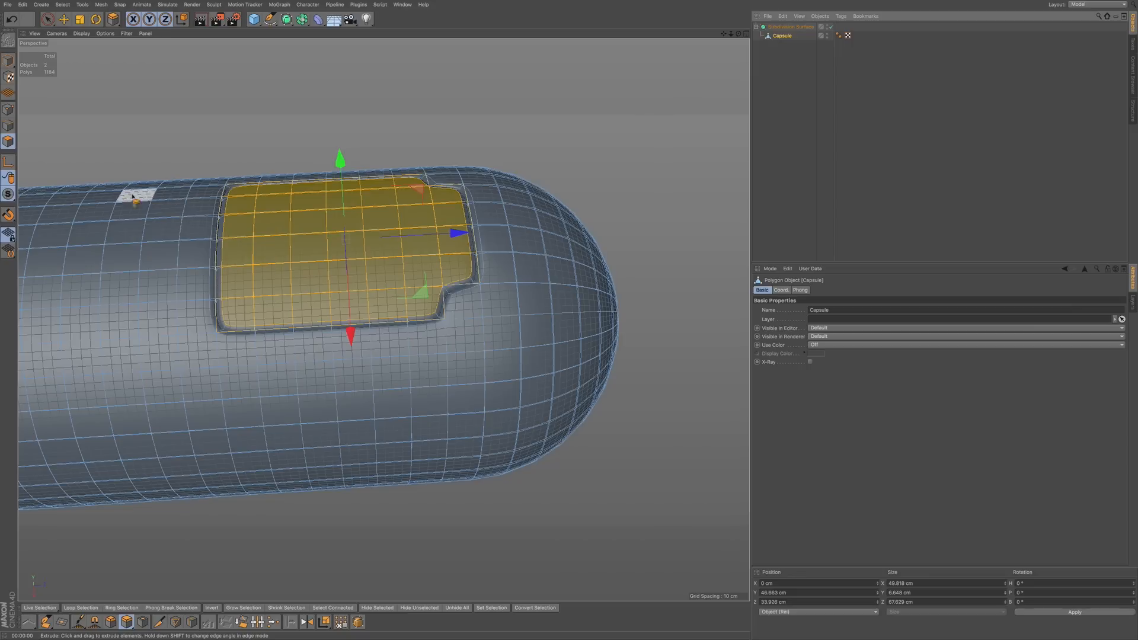
alt+right_drag(386, 269, 445, 259)
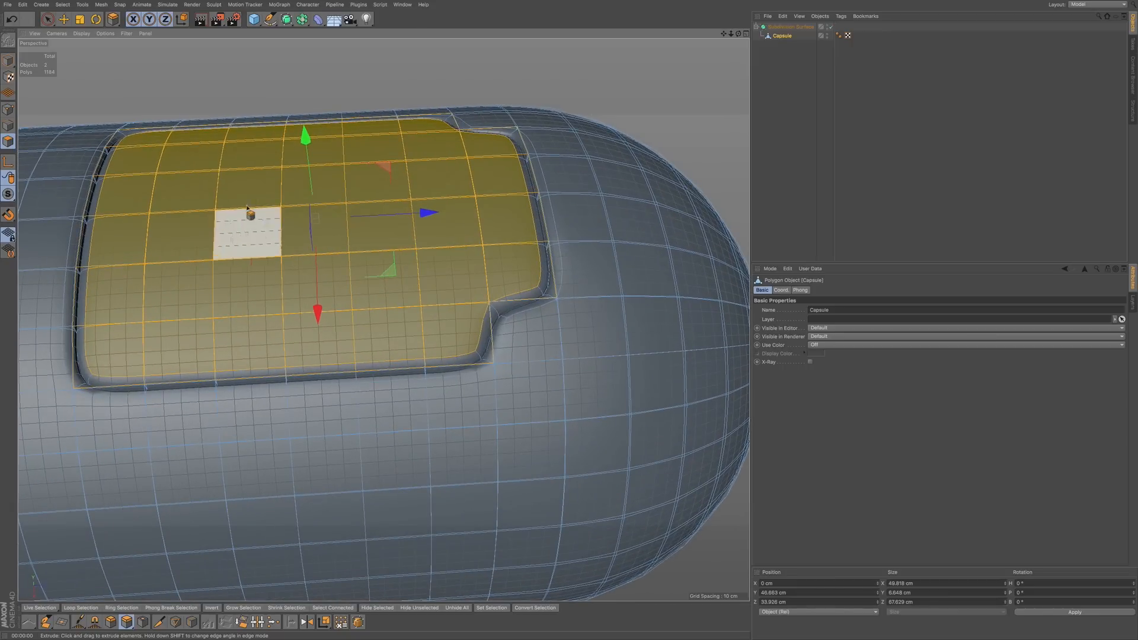
click(64, 7)
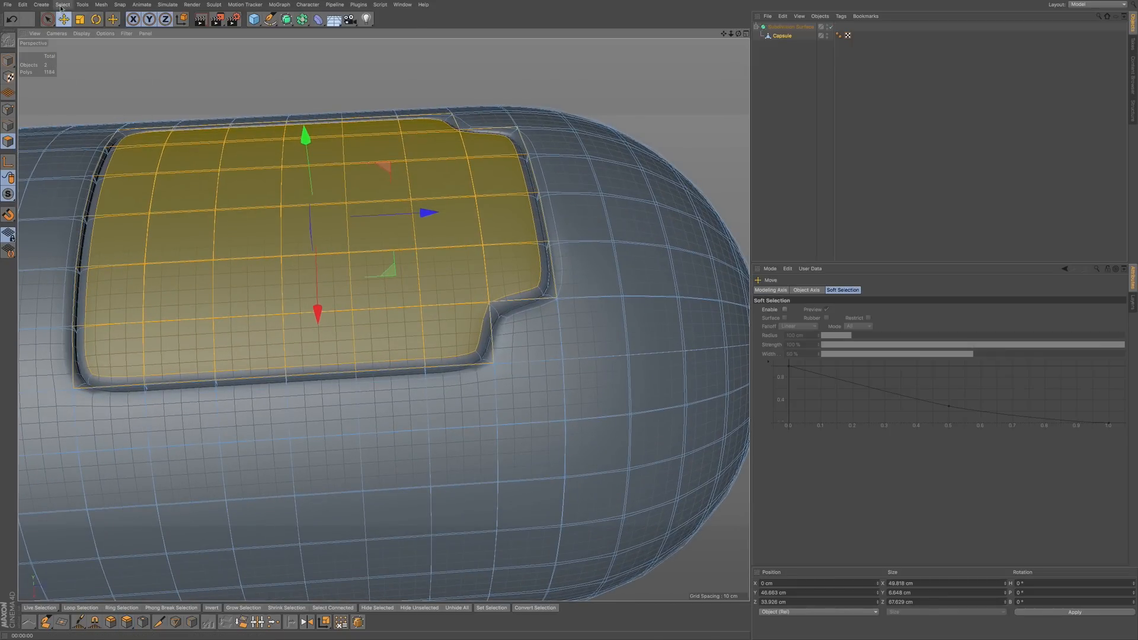
click(63, 5)
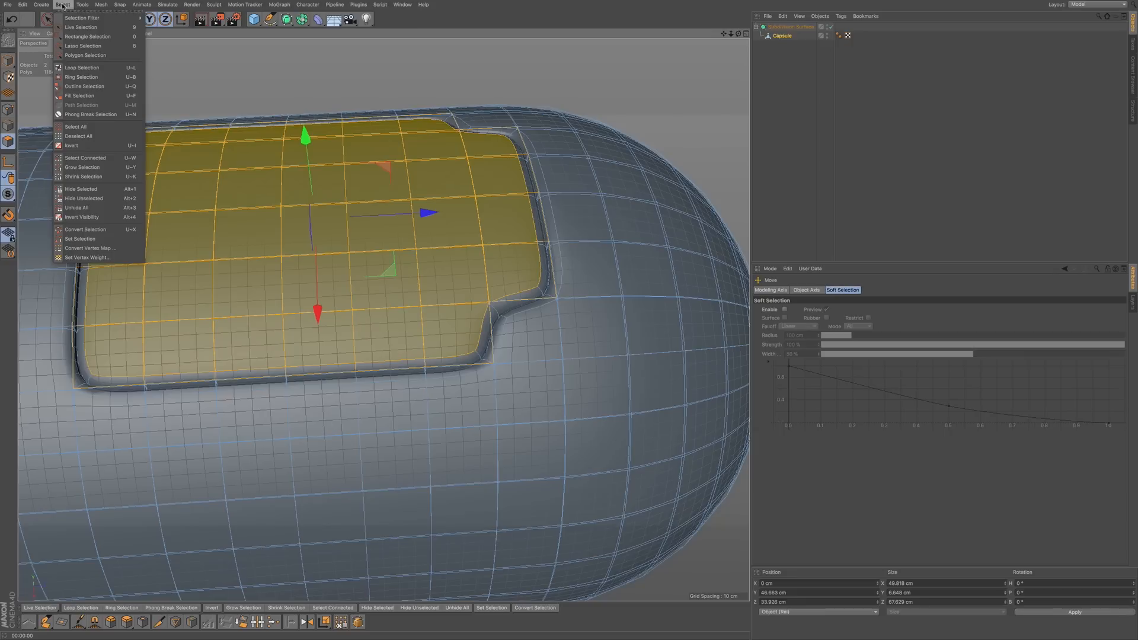
click(83, 158)
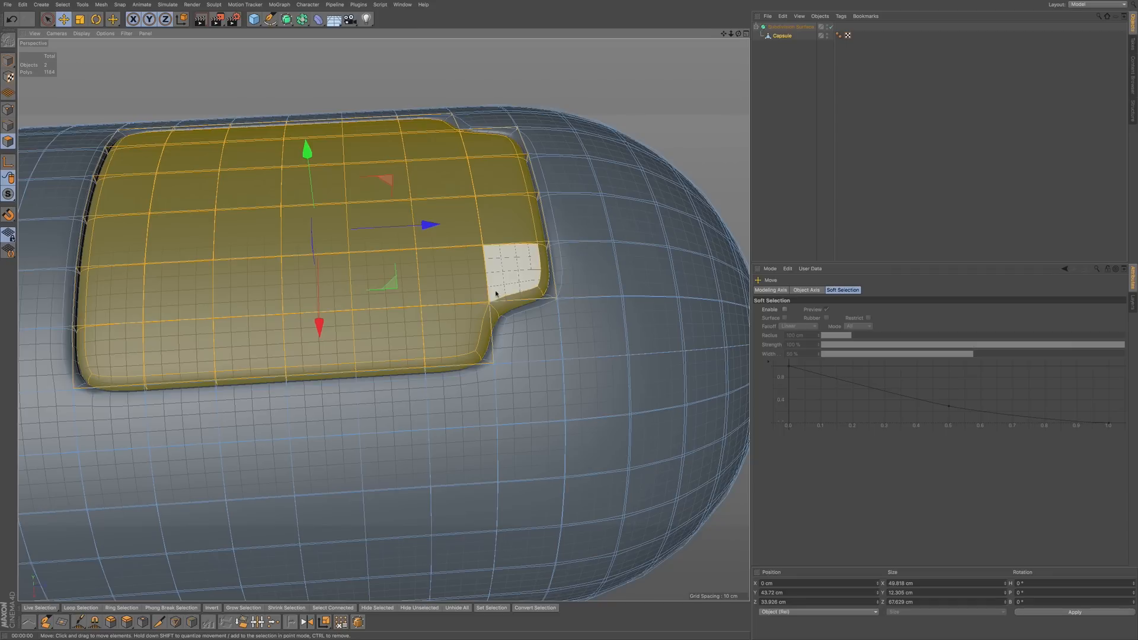
- Raise the selected panel piece by about 2.1 cm along Y above the capsule surface
drag(306, 151, 306, 141)
alt+drag(451, 264, 421, 308)
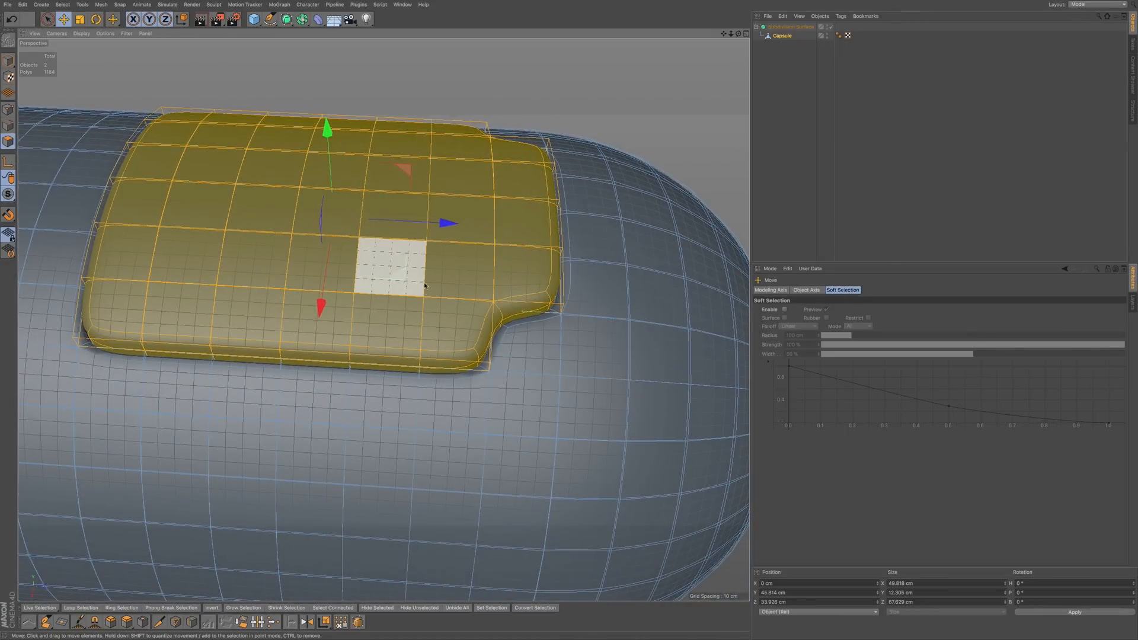
scroll(467, 314, down, 6)
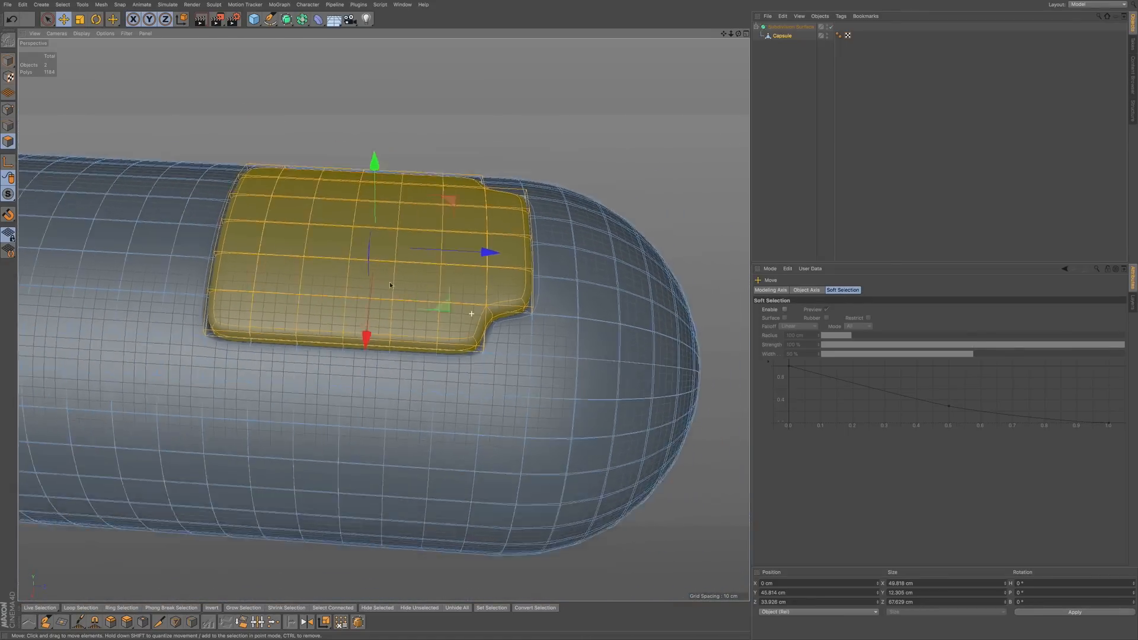
- Loop-select two adjacent polygon bands running around the capsule at the panel's notched end
alt+drag(464, 317, 388, 237)
alt+middle_drag(524, 335, 395, 351)
alt+drag(396, 351, 285, 351)
alt+drag(470, 339, 441, 368)
alt+drag(521, 343, 379, 289)
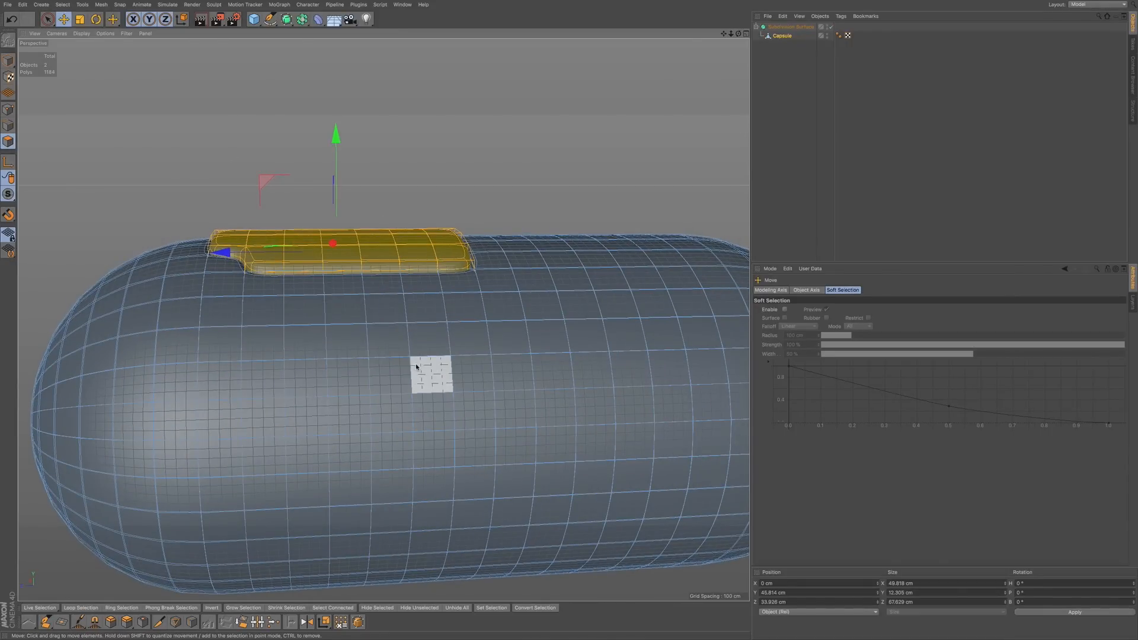
scroll(401, 367, down, 5)
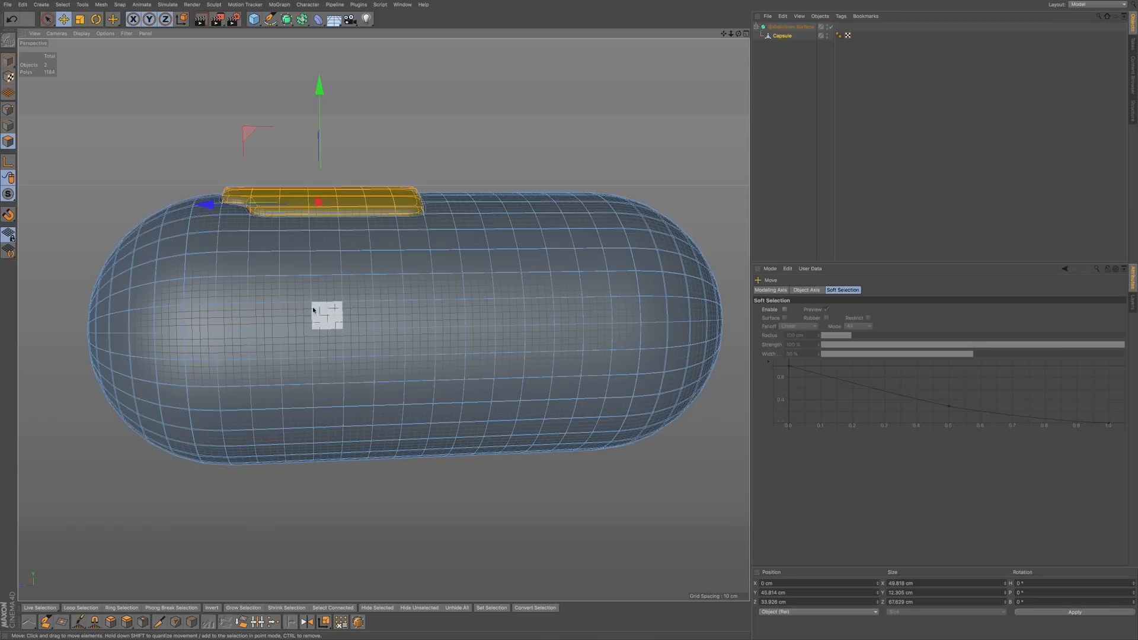
alt+middle_drag(326, 328, 317, 326)
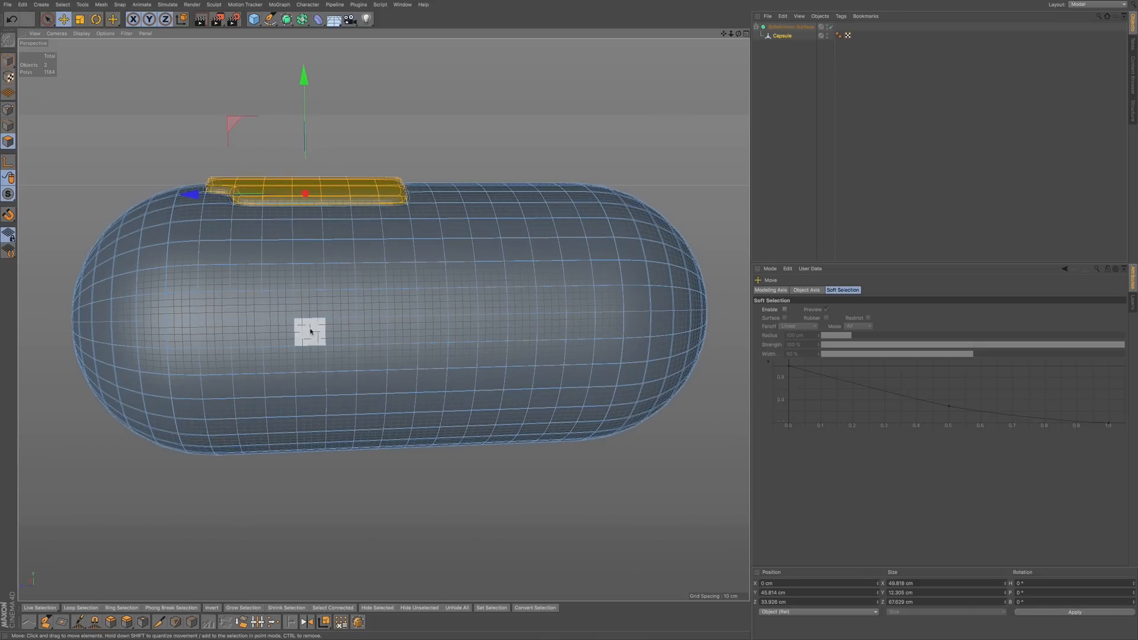
alt+drag(311, 331, 310, 330)
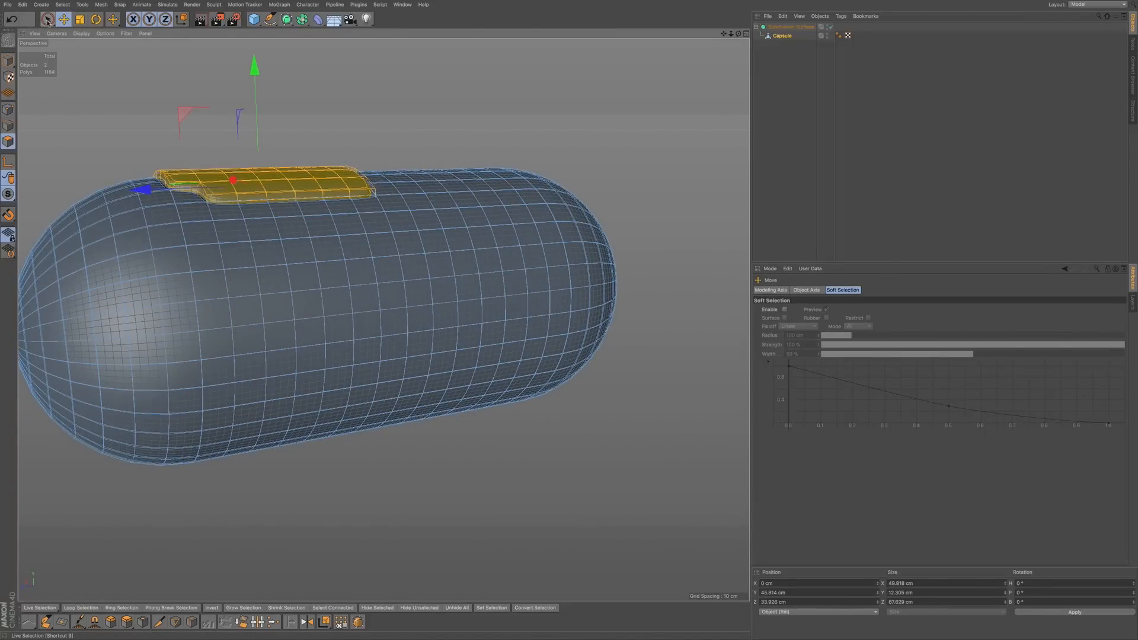
key(u)
key(l)
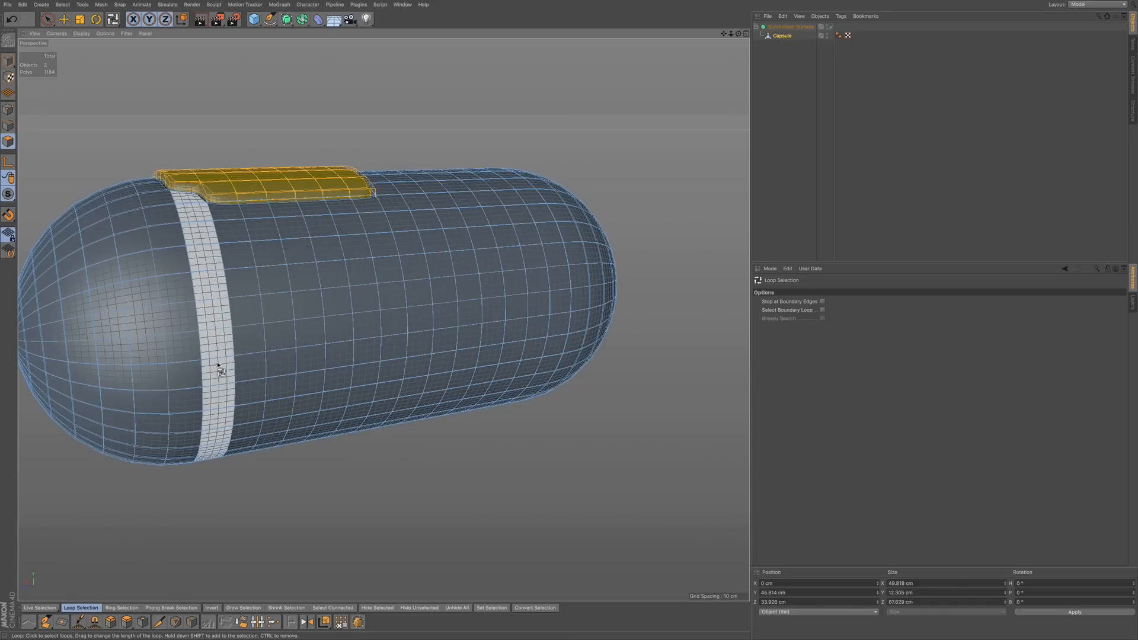
click(221, 370)
shift+click(251, 368)
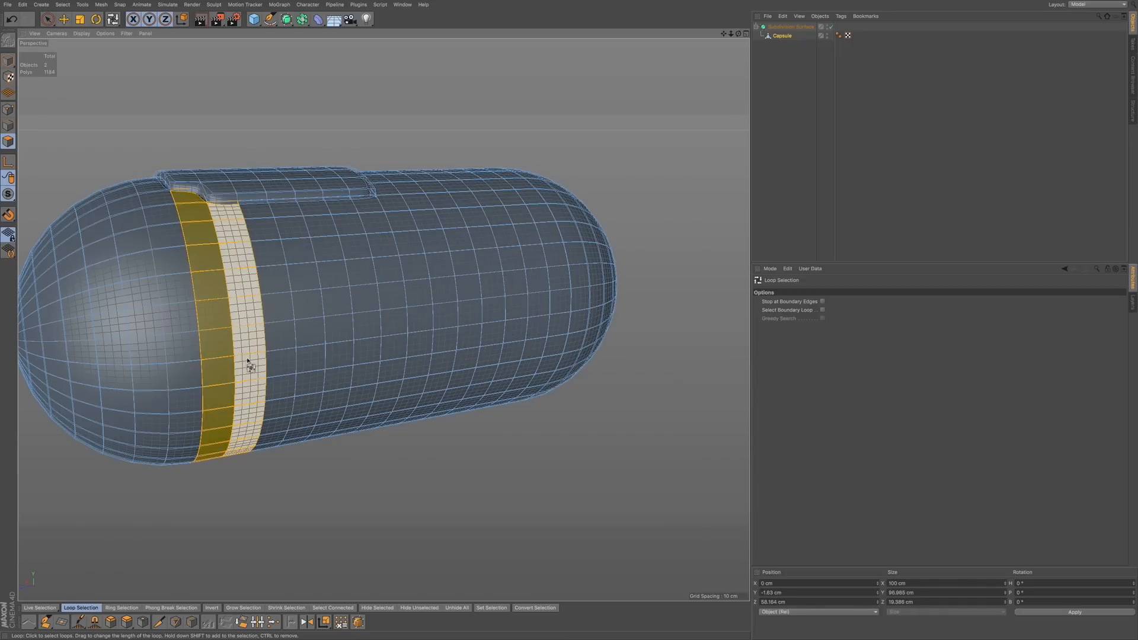
alt+drag(513, 300, 514, 296)
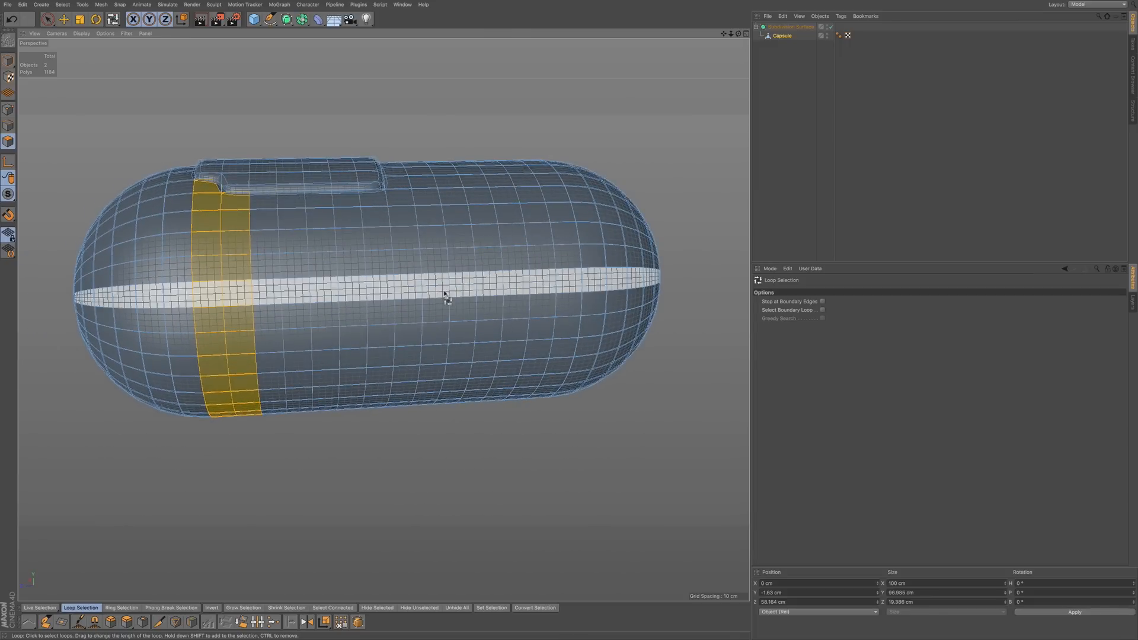
- In the right view, add two adjacent polygon bands at the capsule's opposite end to the loop selection
key(F3)
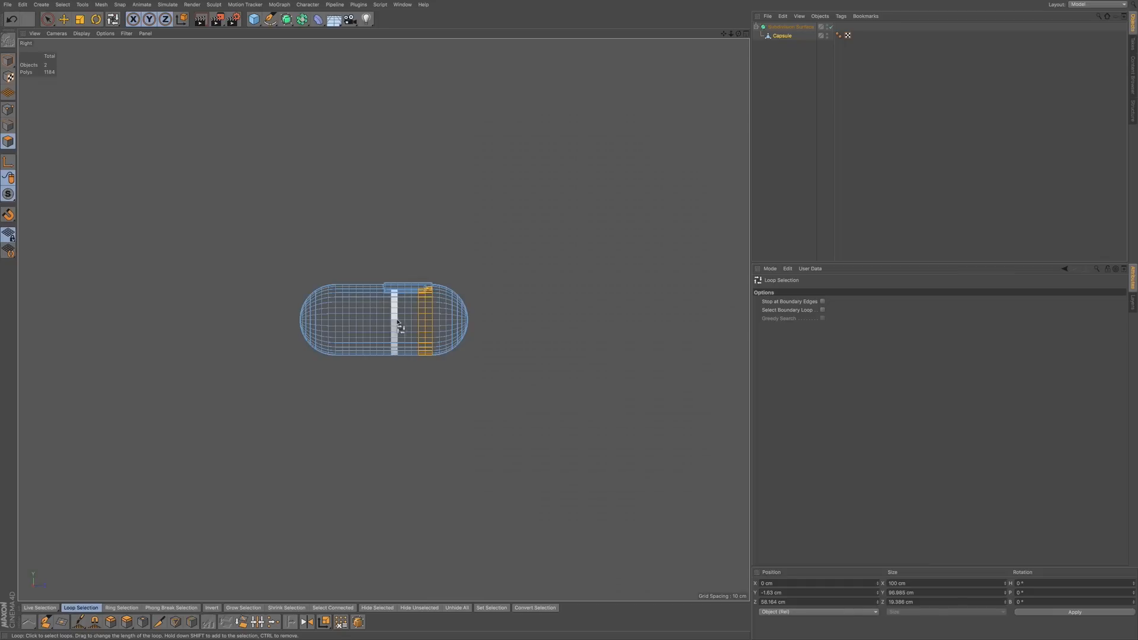
alt+right_drag(402, 317, 468, 314)
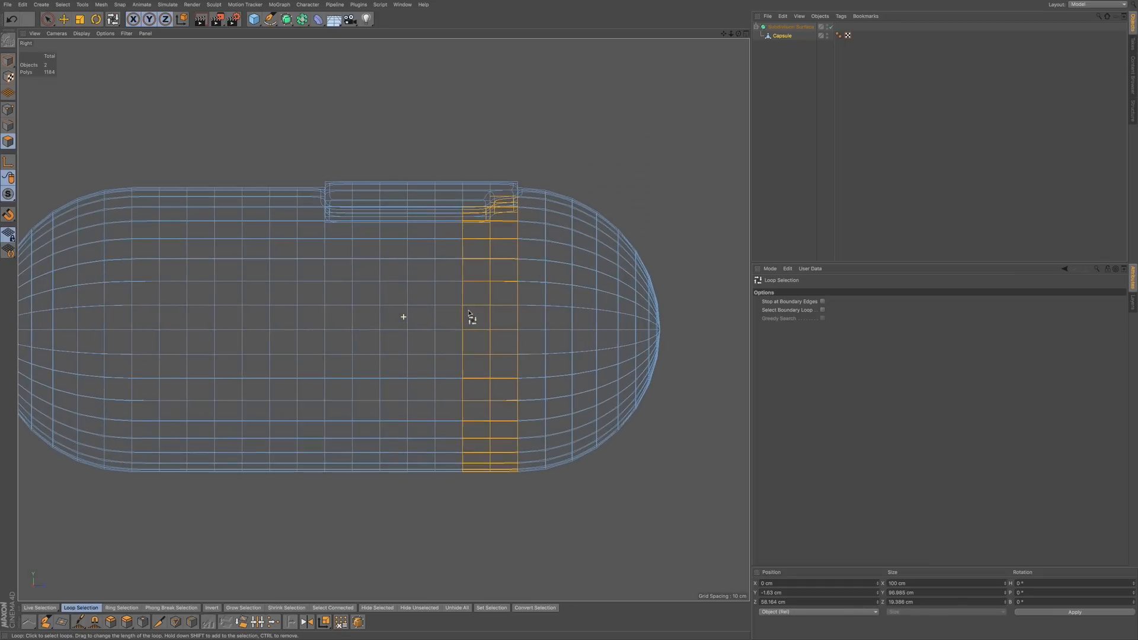
alt+middle_drag(432, 325, 468, 294)
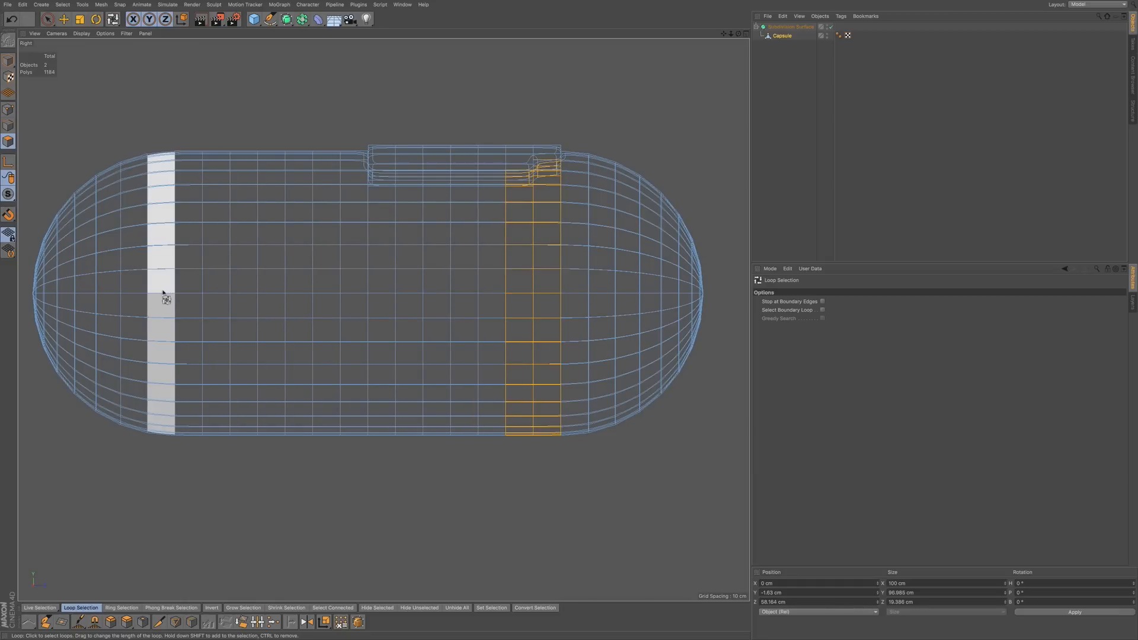
shift+click(186, 290)
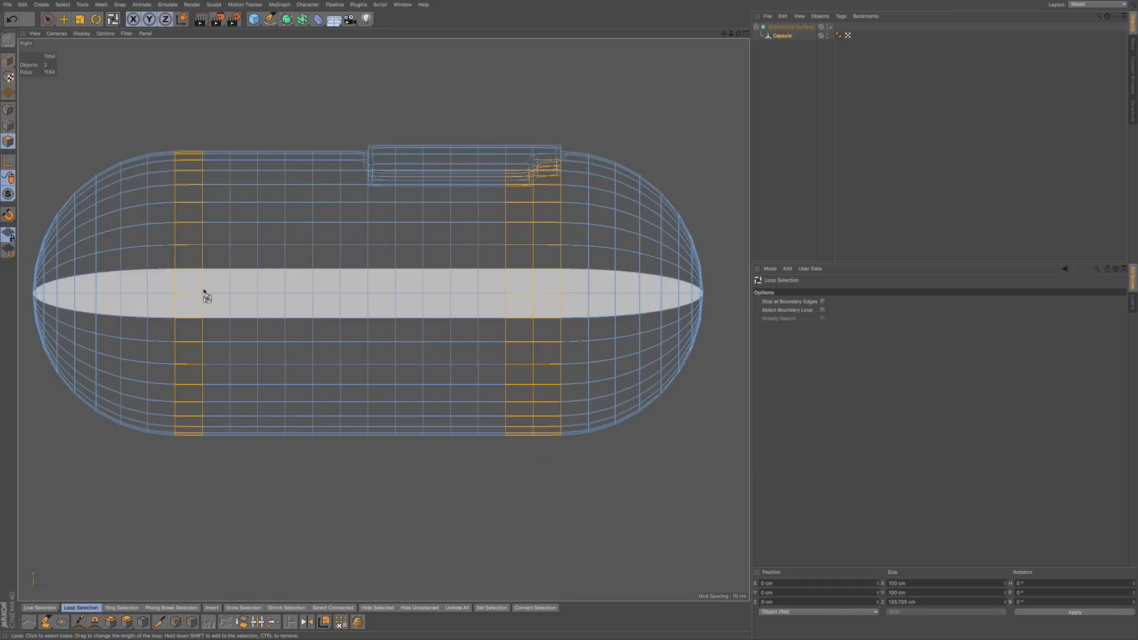
shift+click(211, 292)
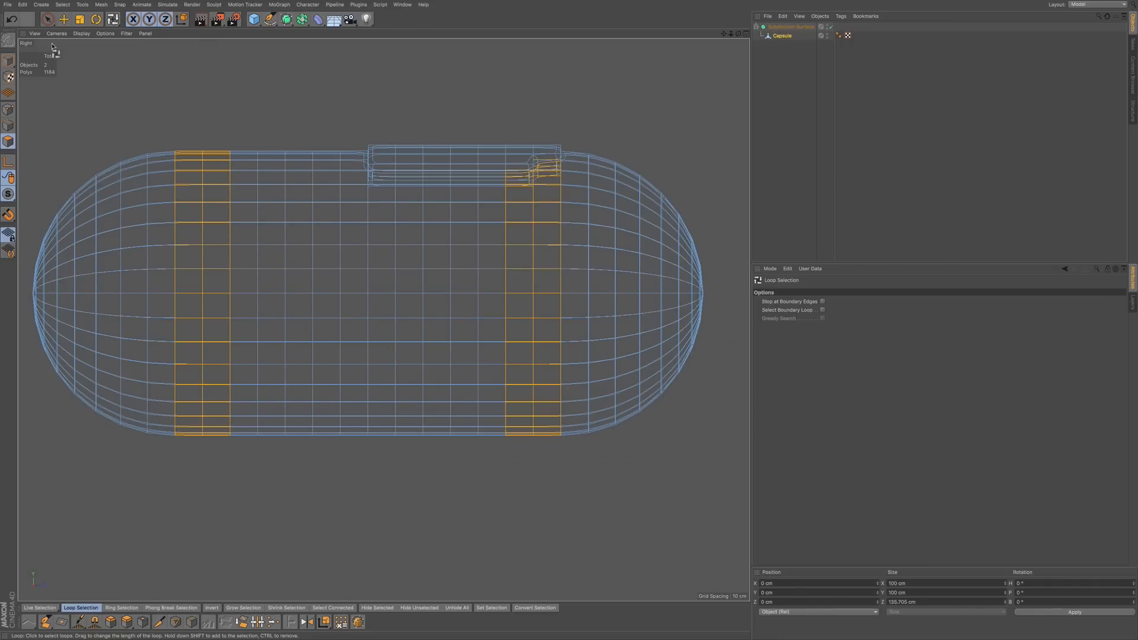
- With Rectangle Selection and Tolerant Selection enabled, deselect the bands' upper half and one more polygon row below the midline
drag(48, 19, 81, 47)
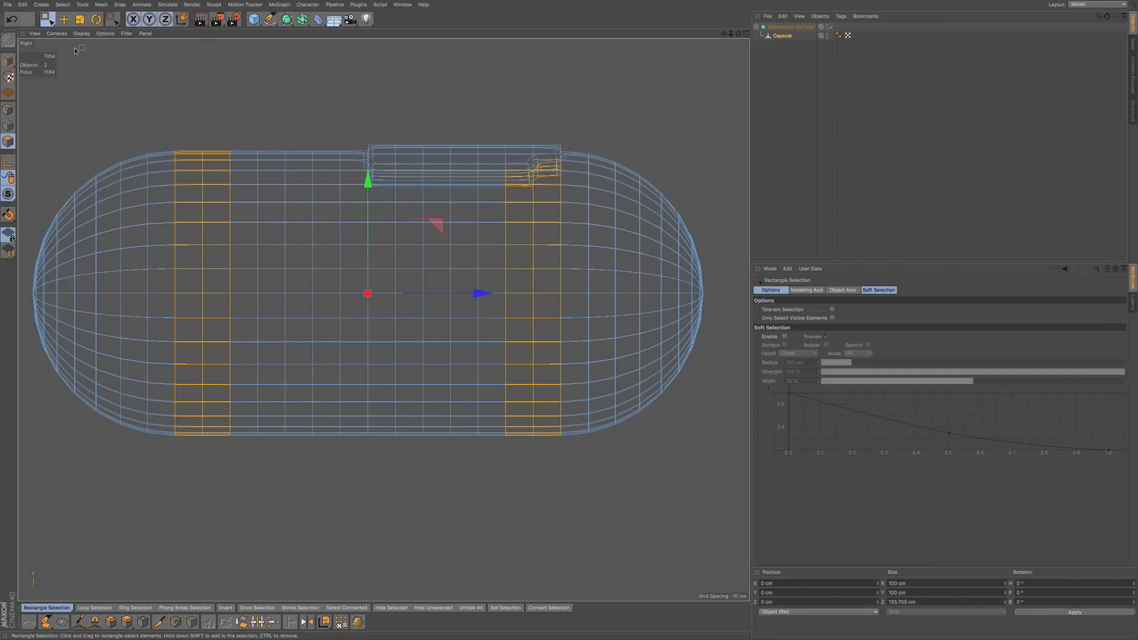
click(832, 310)
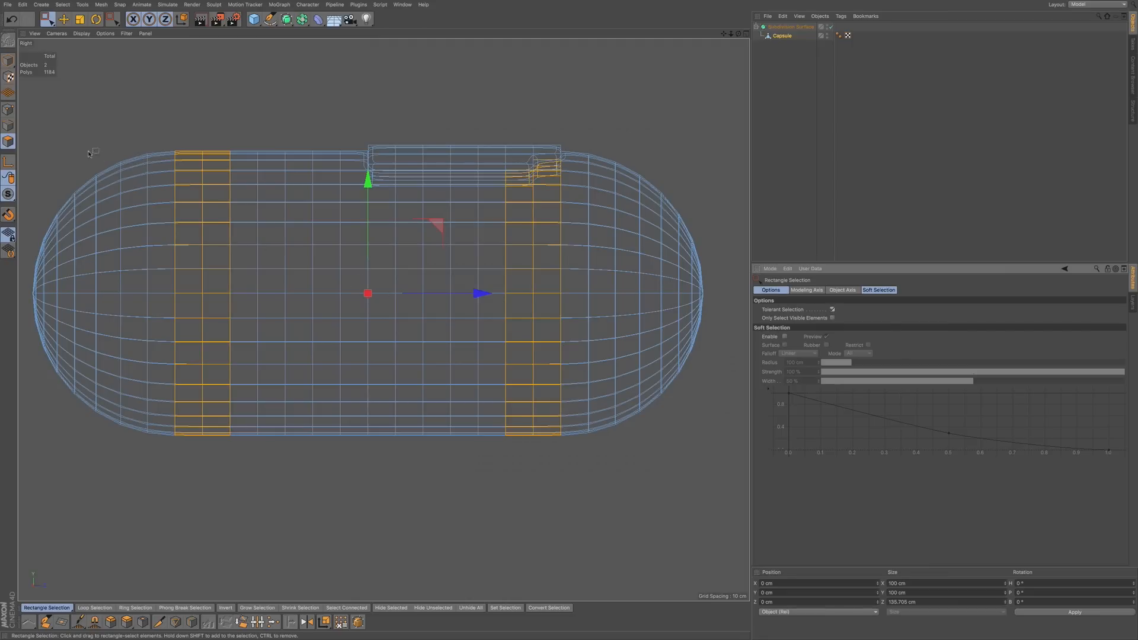
alt+drag(33, 112, 156, 125)
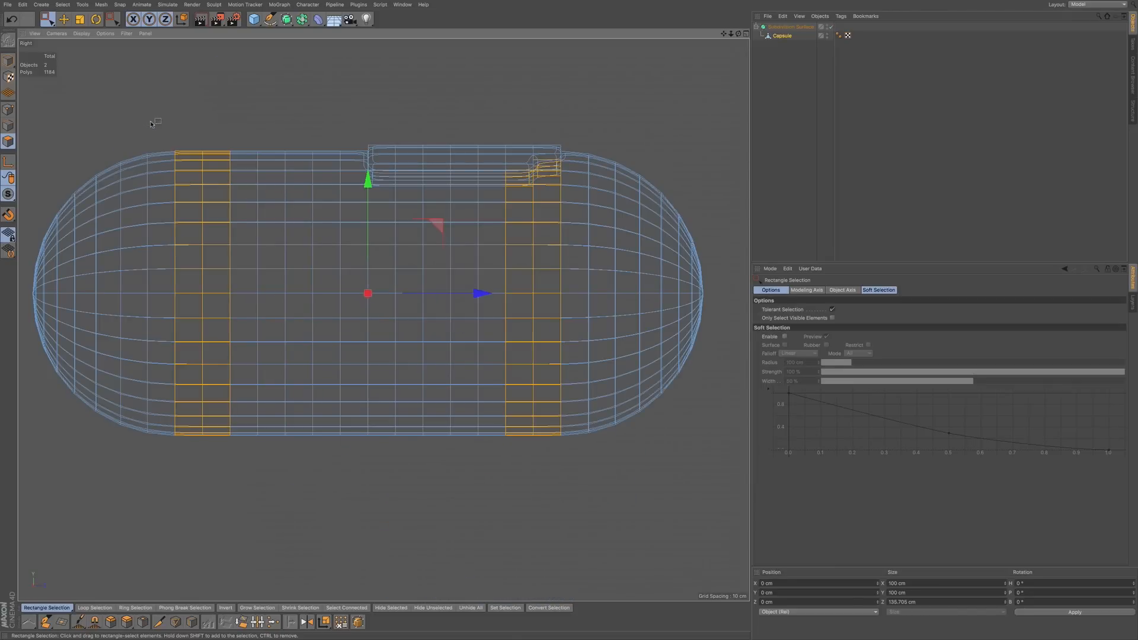
drag(43, 104, 726, 282)
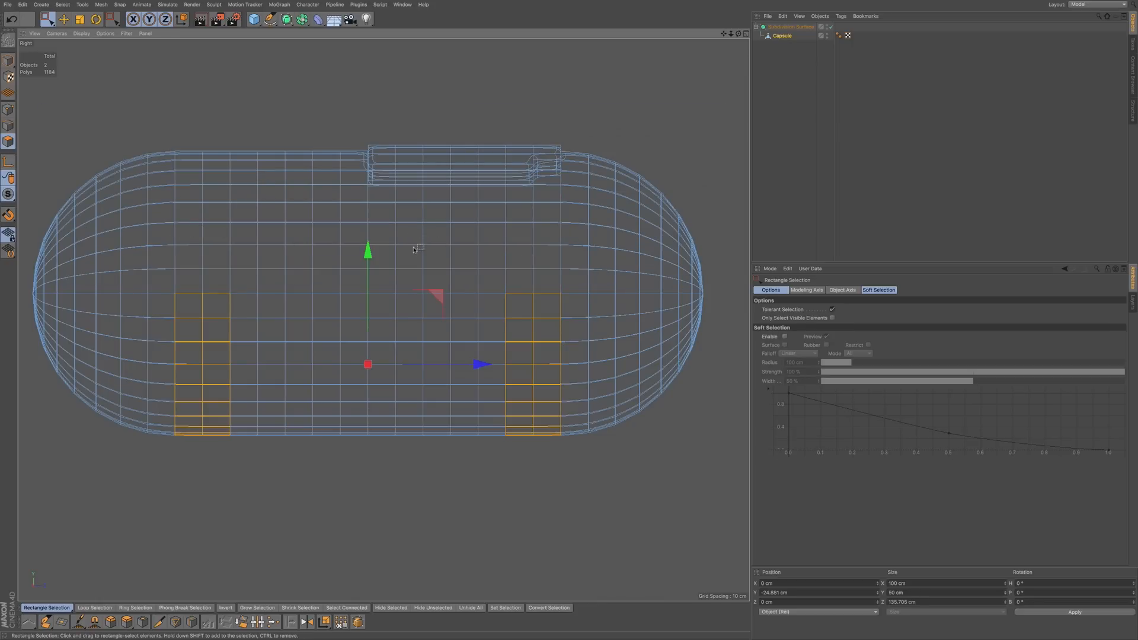
key(F1)
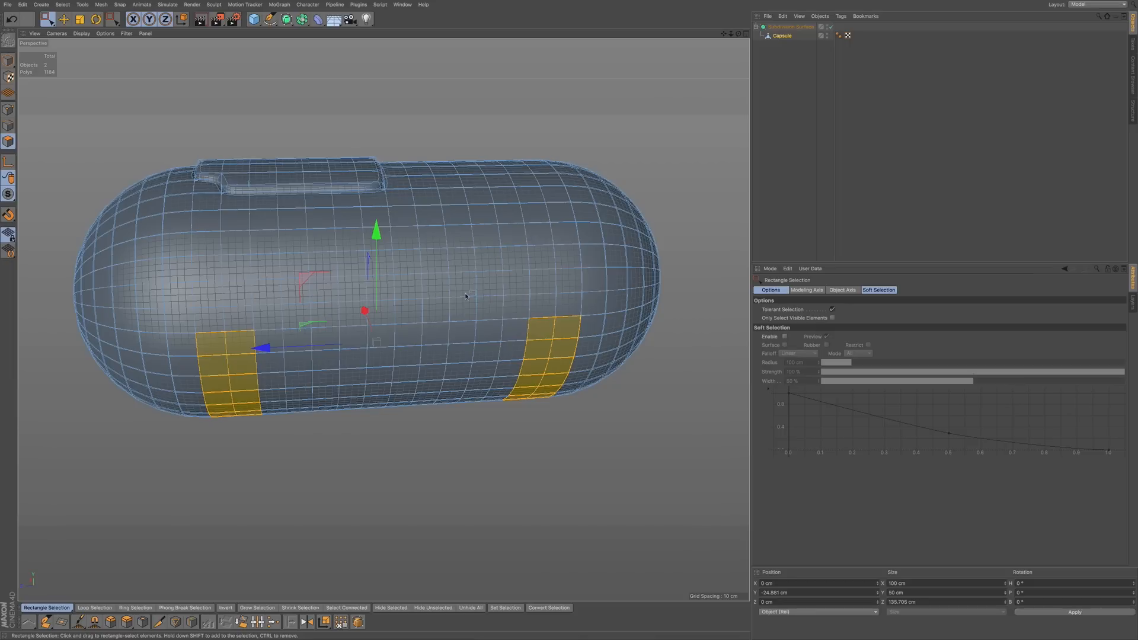
key(F3)
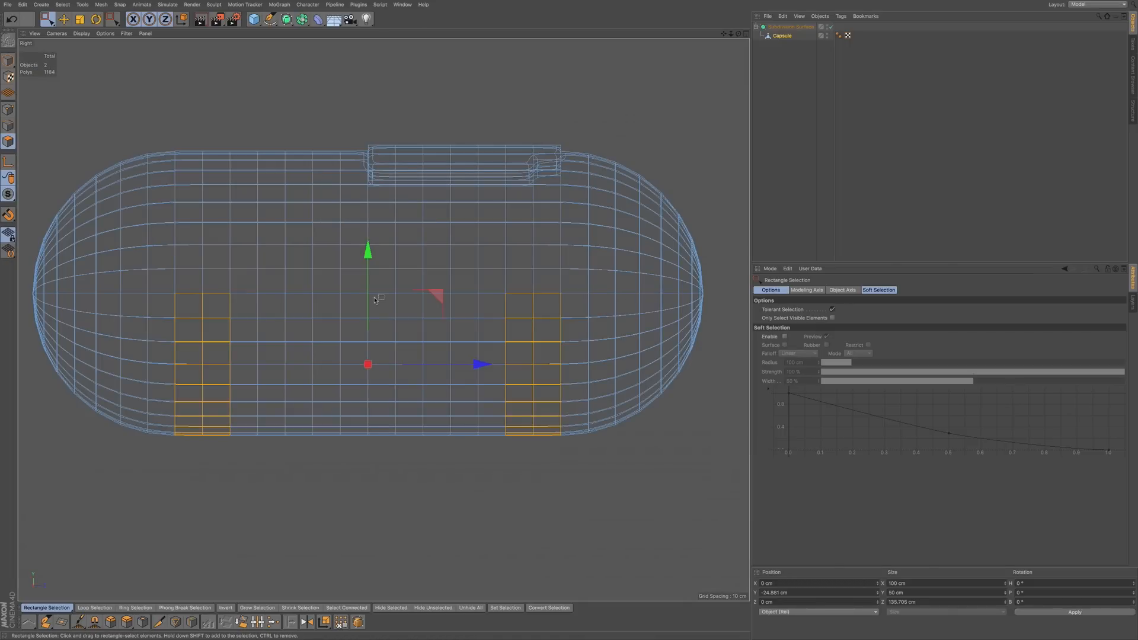
drag(69, 112, 637, 306)
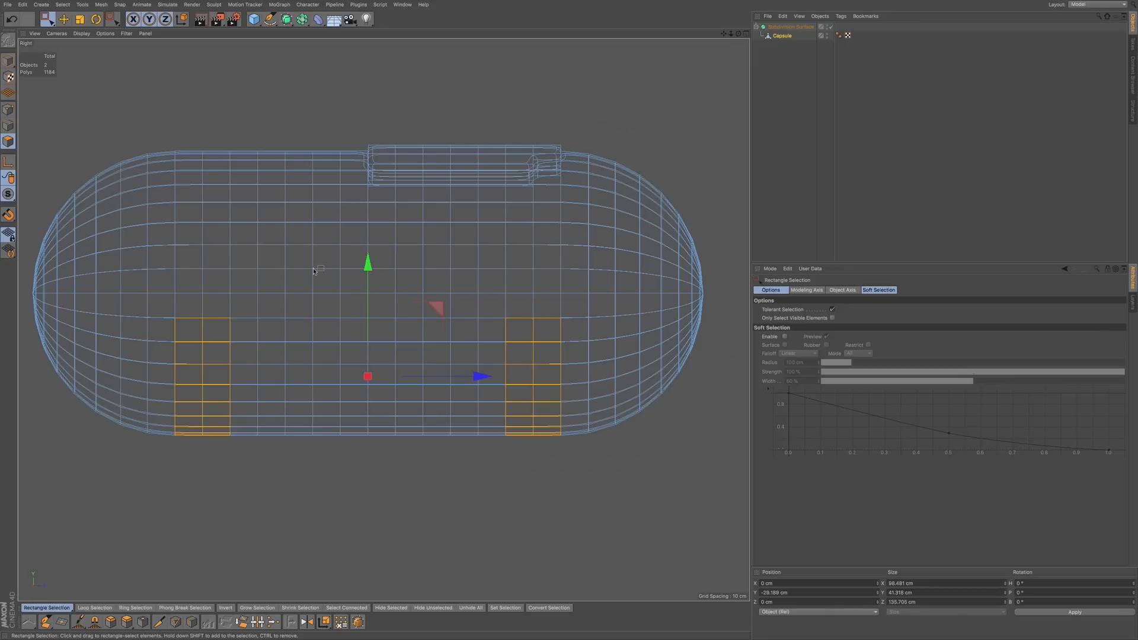
key(F1)
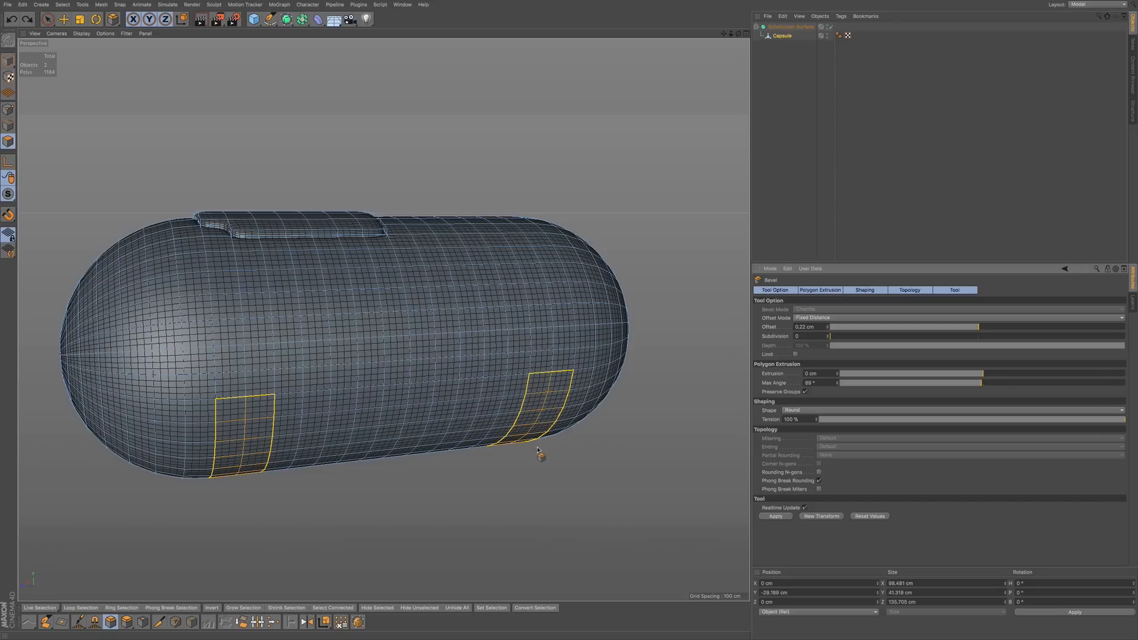
- Split the selected lower strips into a separate polygon object and select that new object
right_click(549, 453)
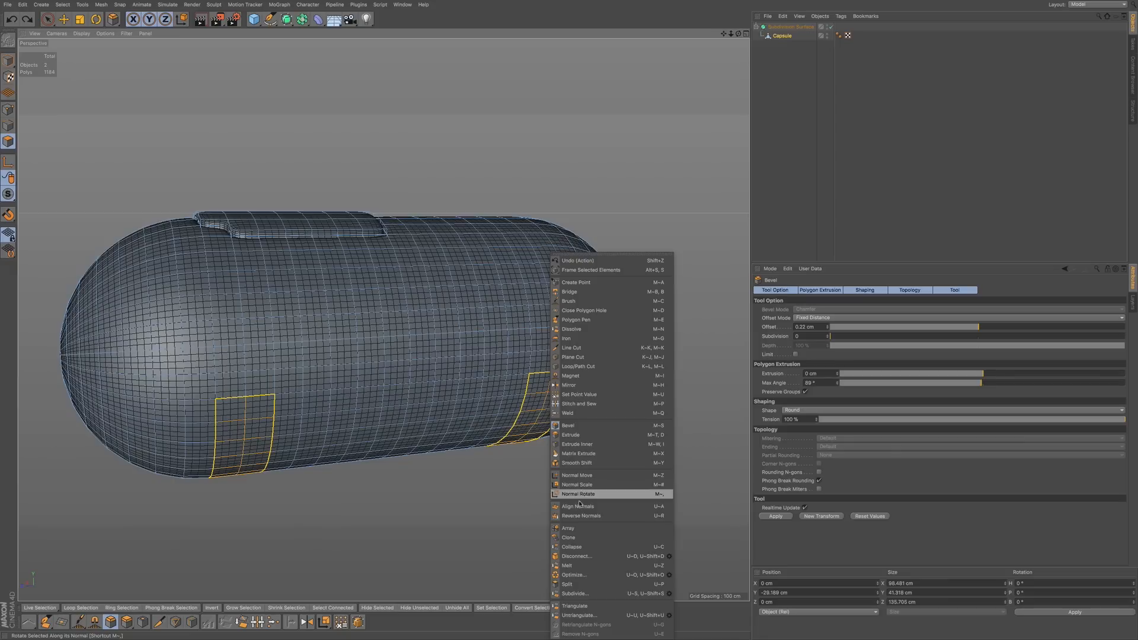
click(567, 584)
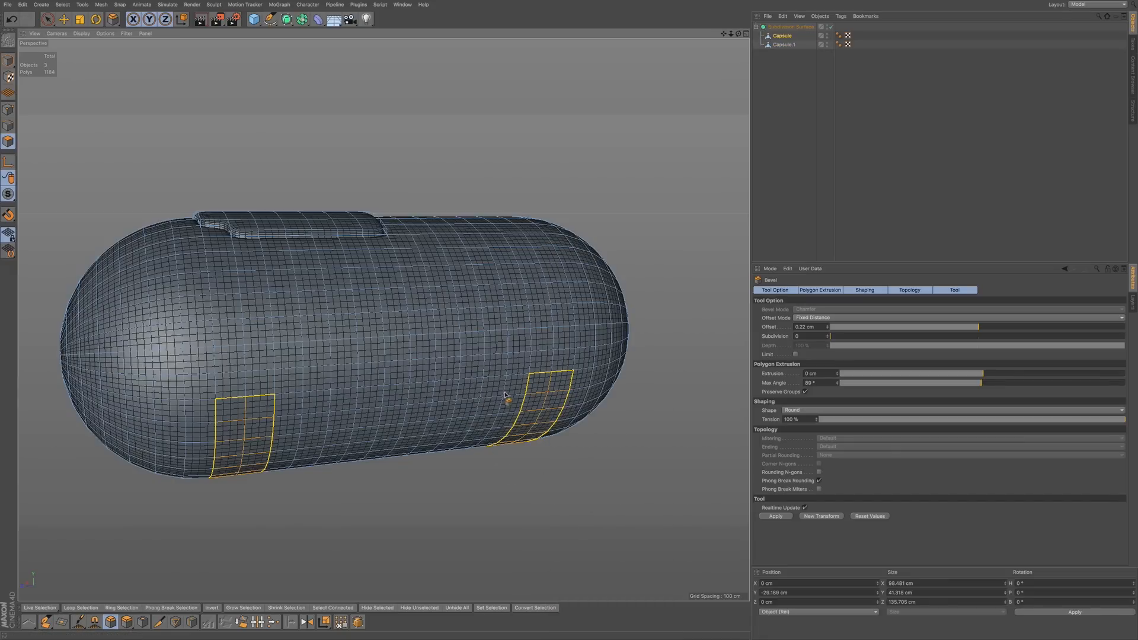
click(784, 45)
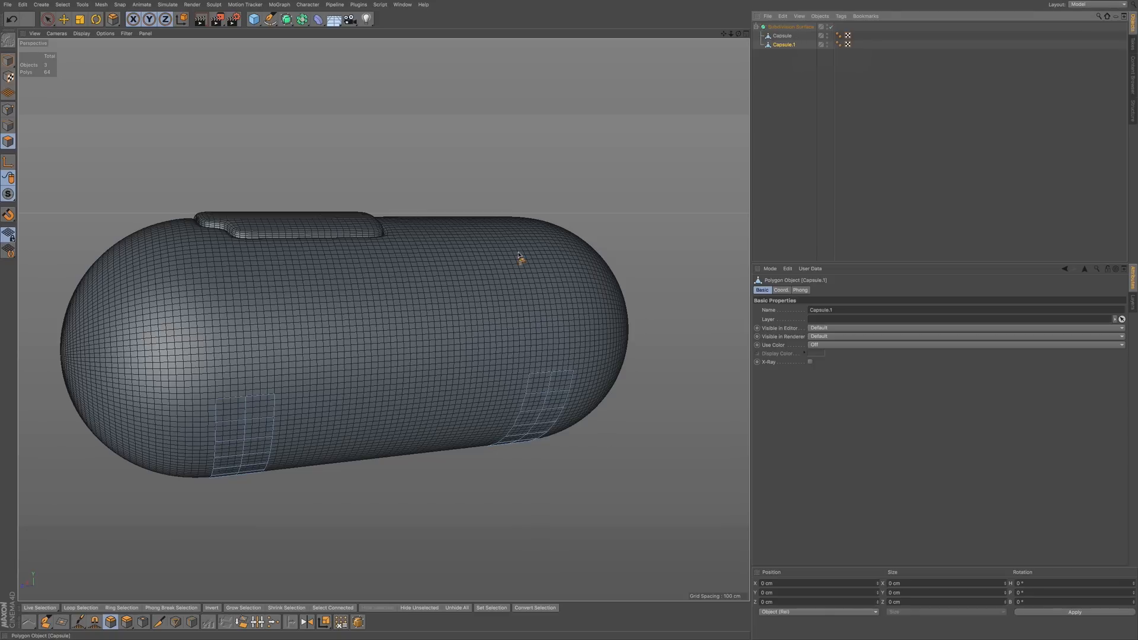
- Hide Capsule.1 in the viewport and clear the polygon selection on the original Capsule
click(49, 20)
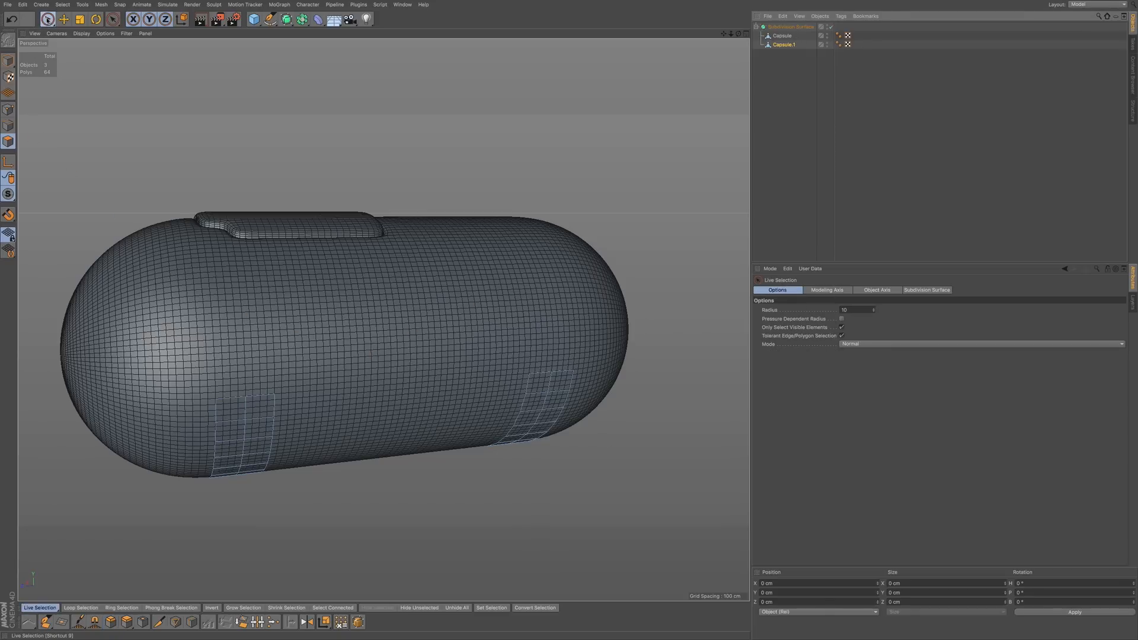
click(827, 43)
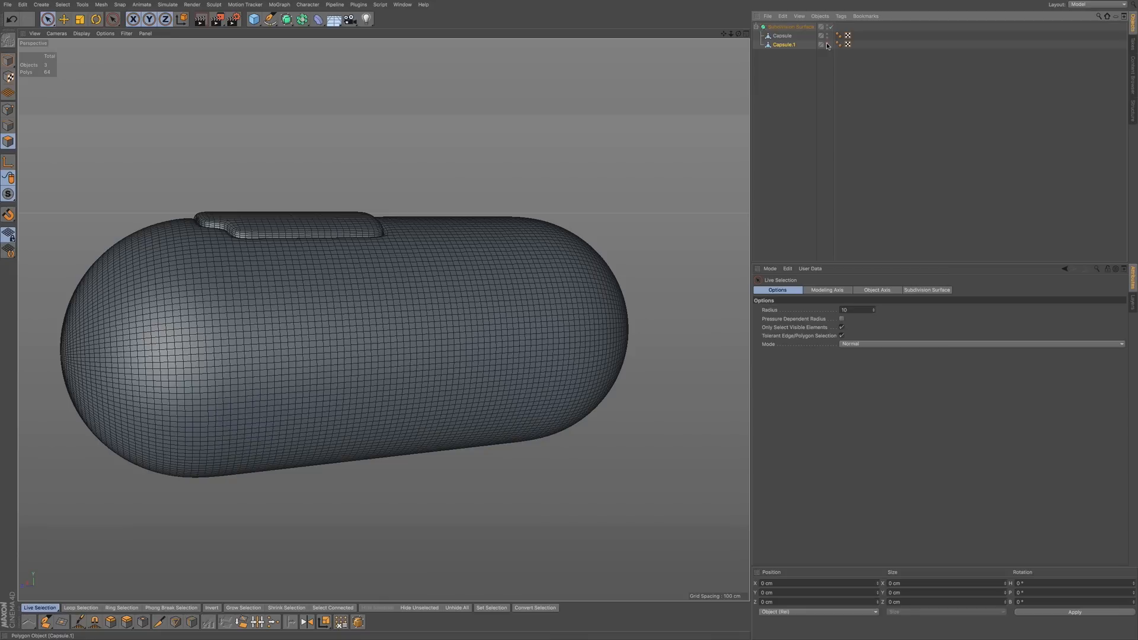
click(783, 36)
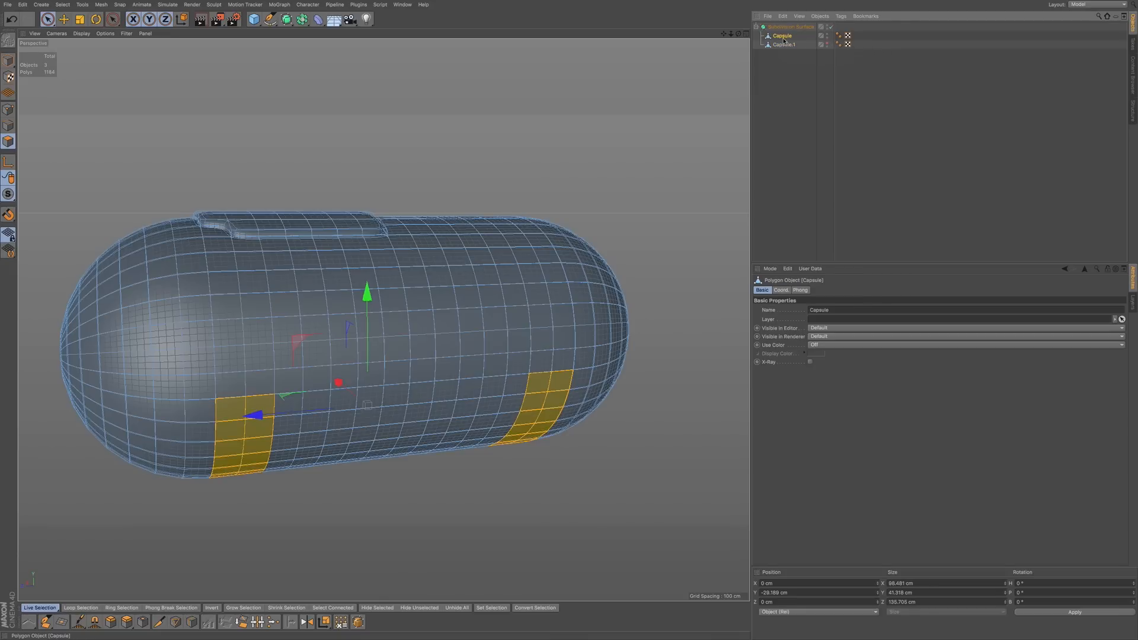
click(49, 20)
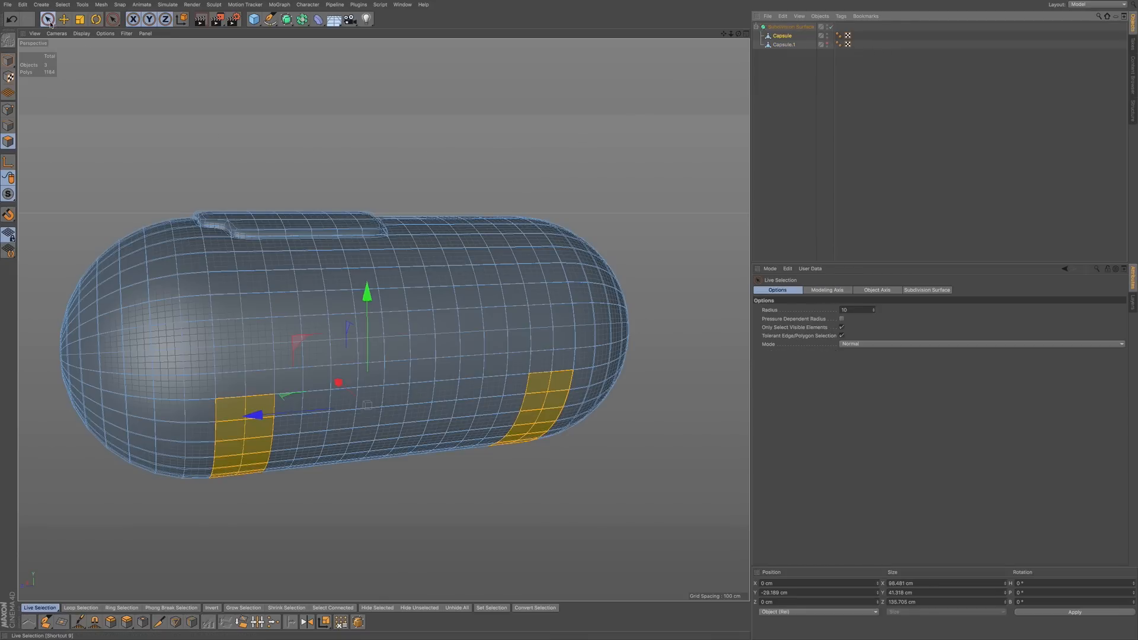
click(611, 201)
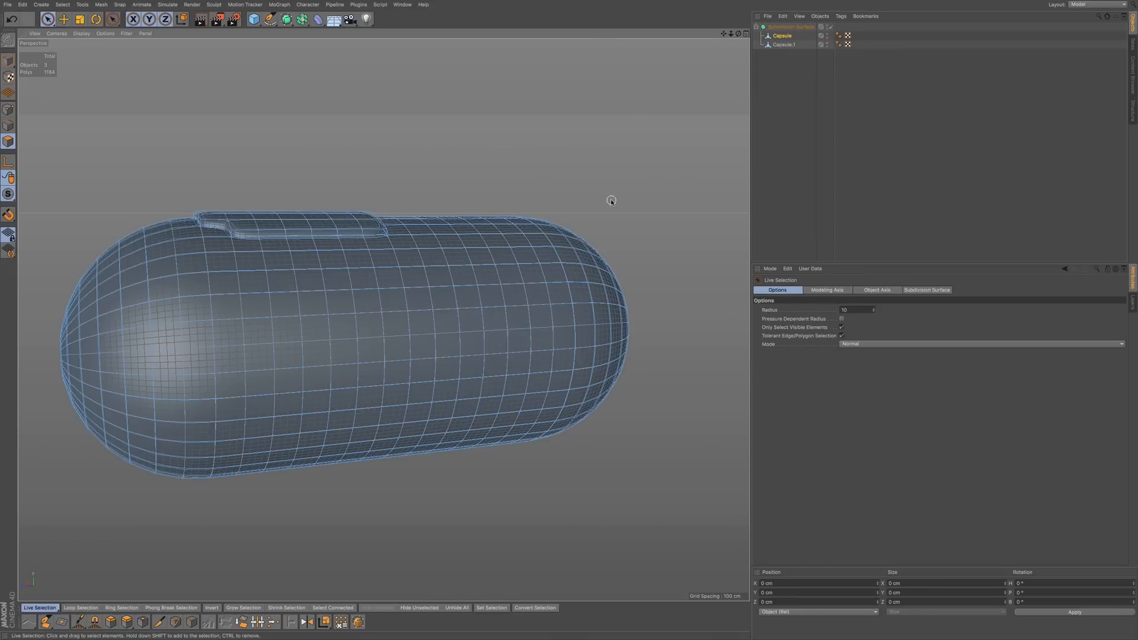
- Turn the Subdivision Surface off and on again to inspect the original Capsule's base mesh
click(783, 37)
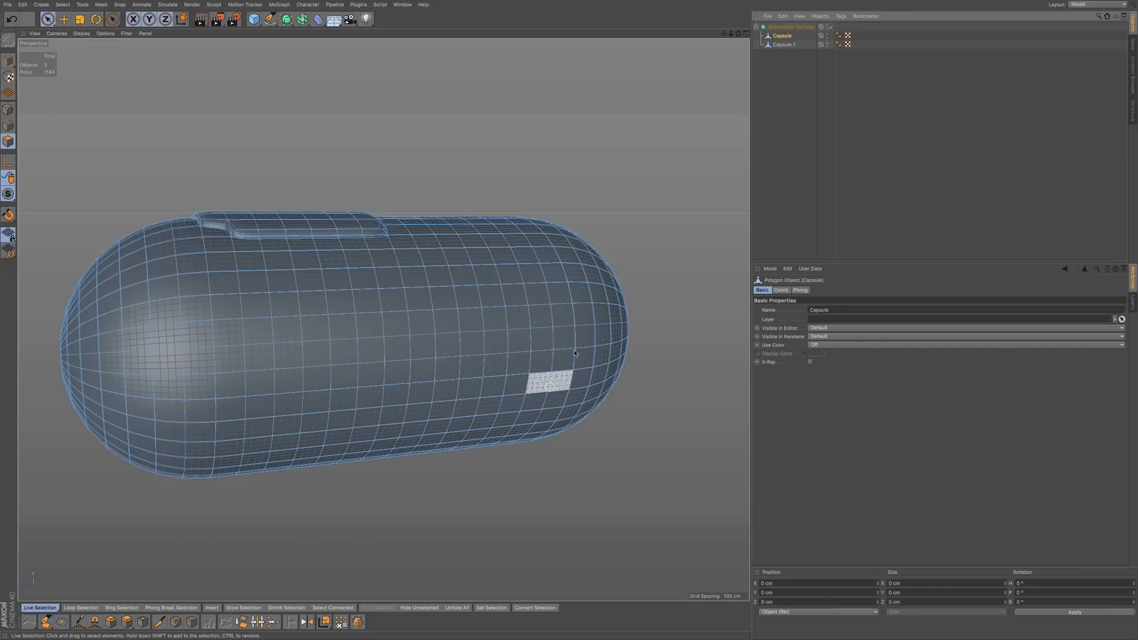
click(831, 27)
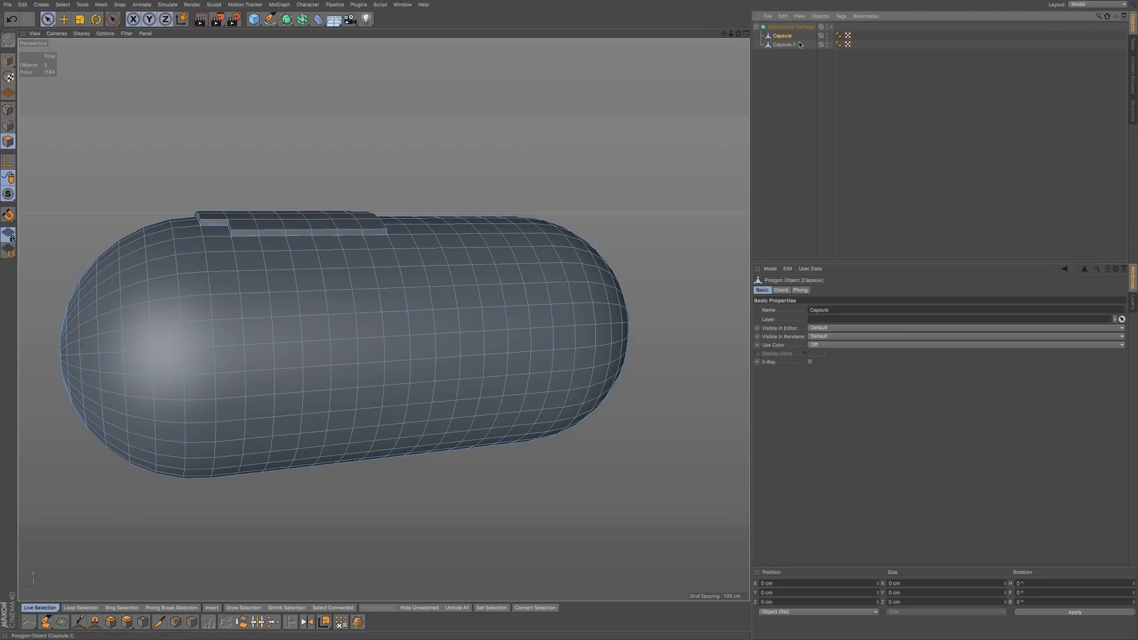
click(831, 27)
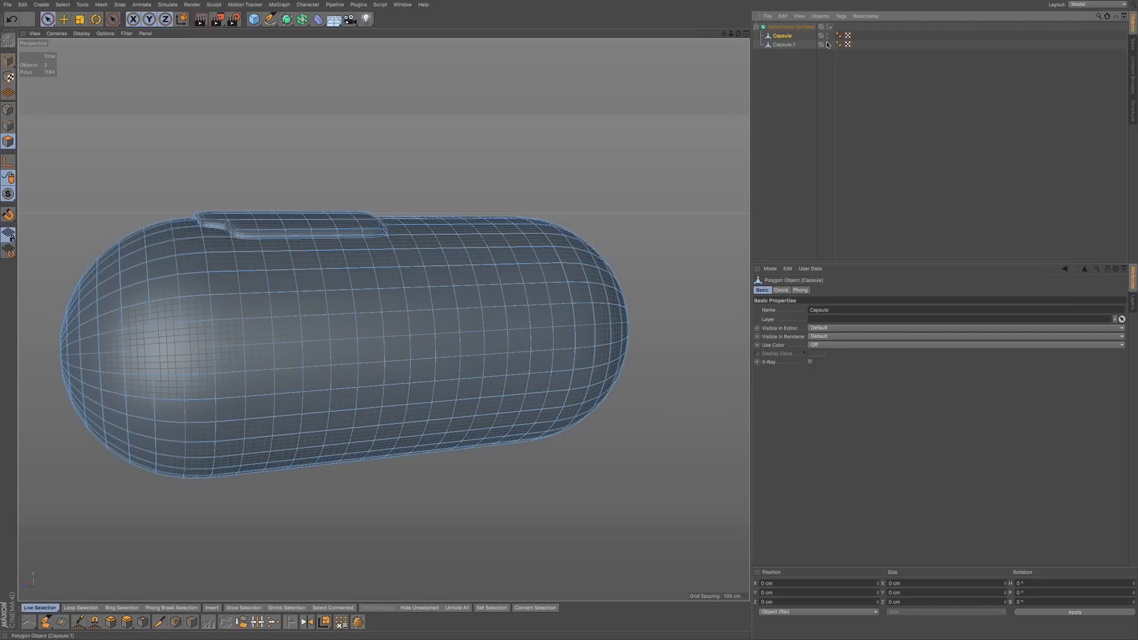
- Show Capsule.1 again and select all of its polygons, viewing the strips from slightly below
click(784, 44)
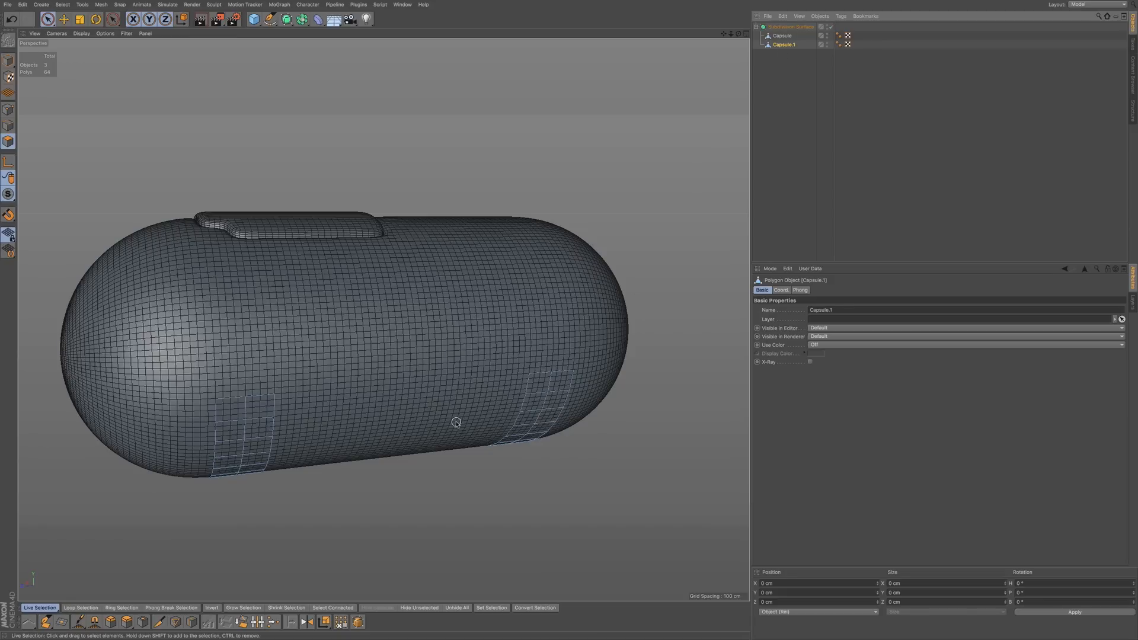
key(ctrl+a)
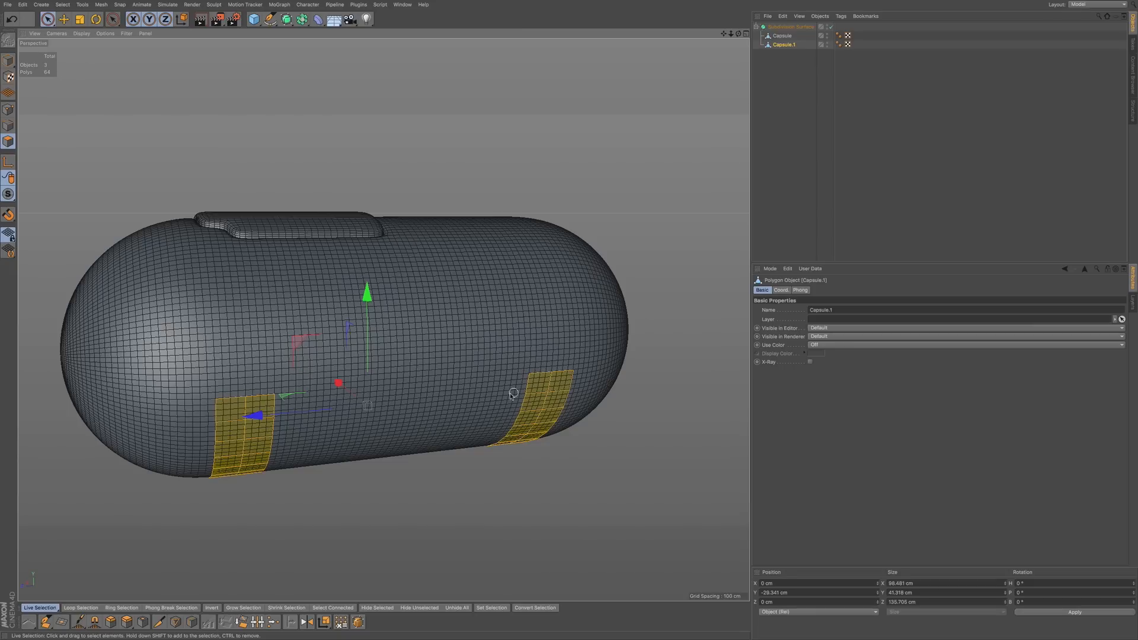
scroll(301, 354, up, 2)
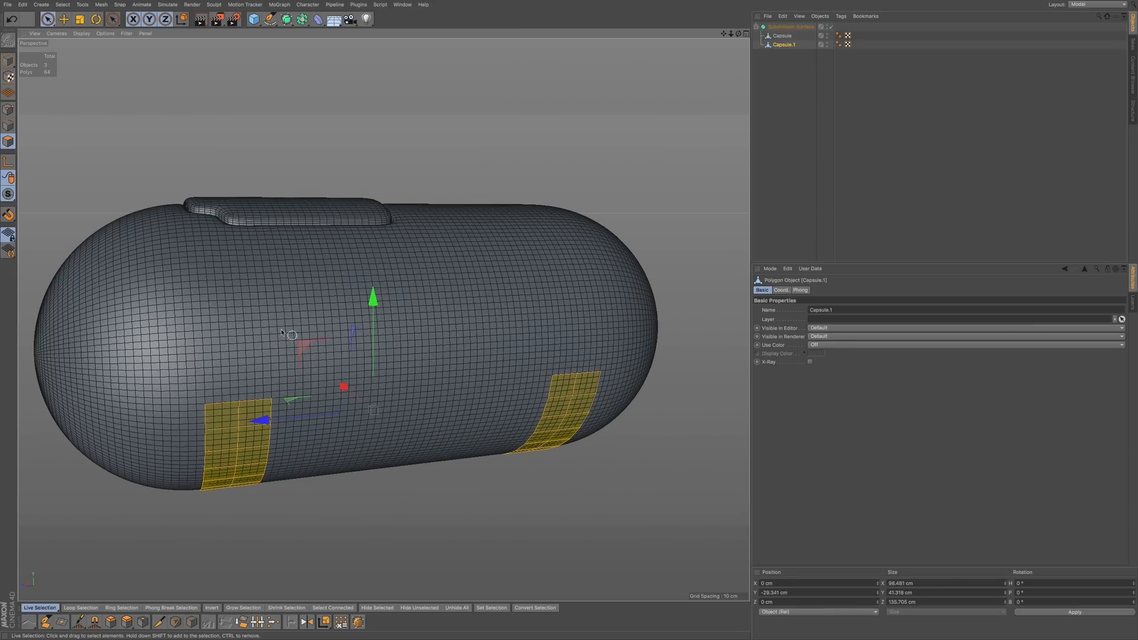
alt+drag(339, 361, 377, 341)
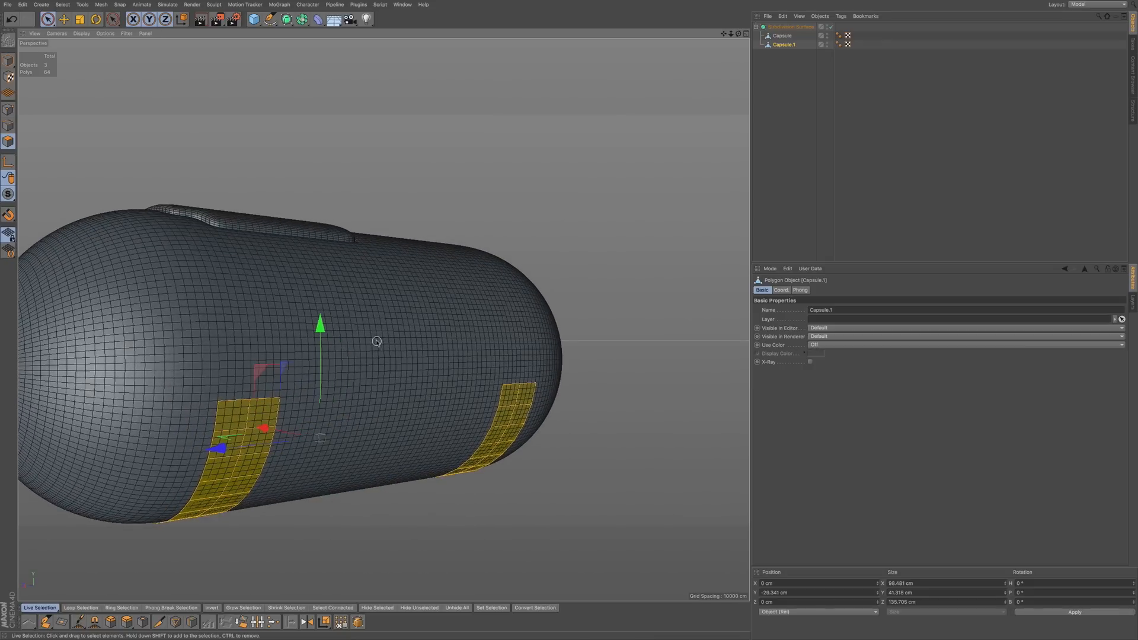
alt+middle_drag(383, 342, 450, 225)
alt+drag(450, 227, 432, 220)
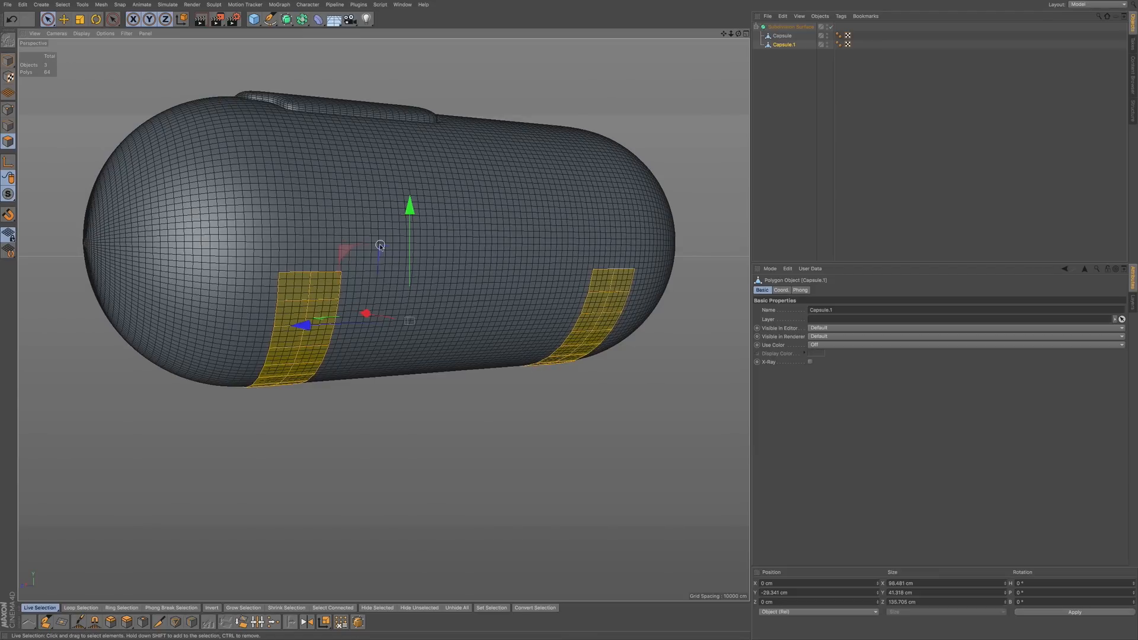
- Try to extrude the selected strips outward along their normals by about 19 cm, and undo it
key(e)
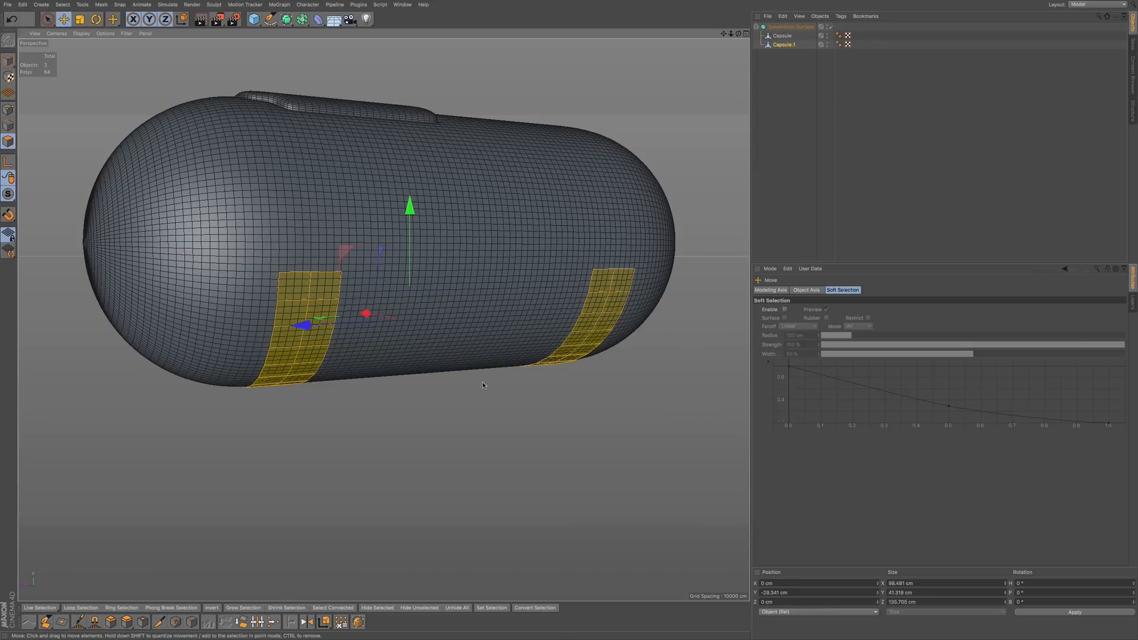
drag(479, 383, 492, 391)
key(ctrl+z)
click(127, 622)
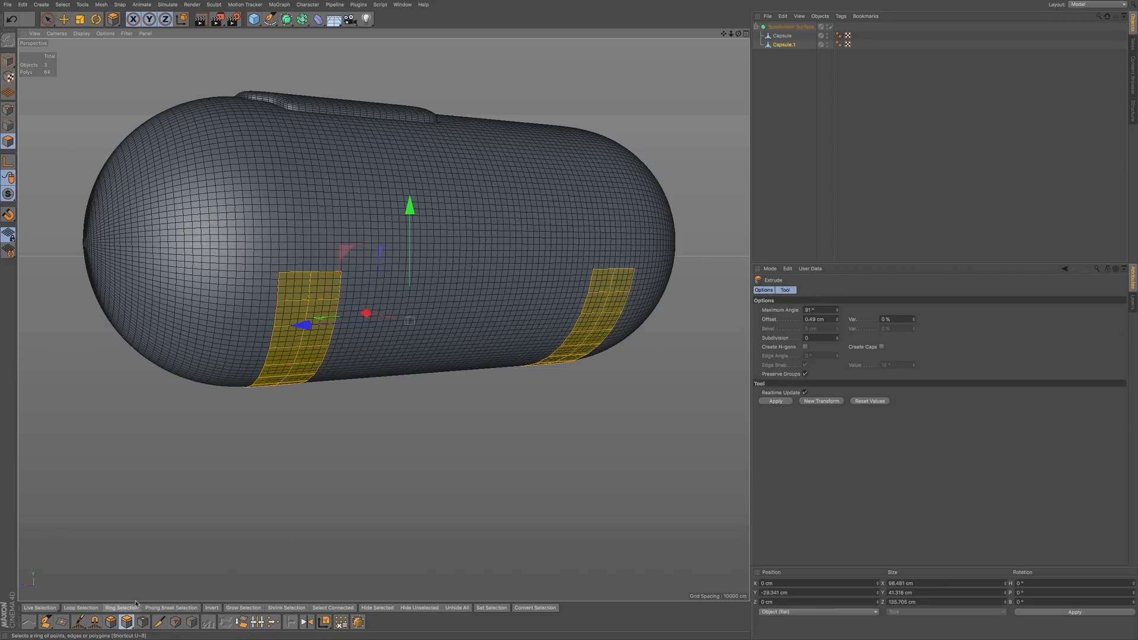
drag(469, 402, 543, 301)
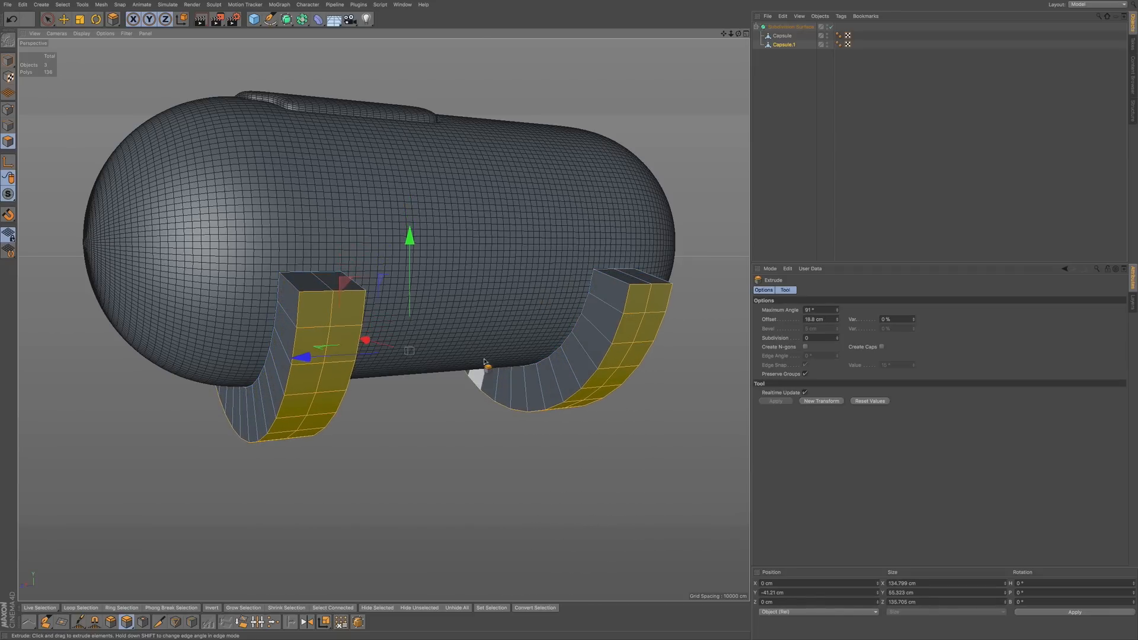
key(ctrl+z)
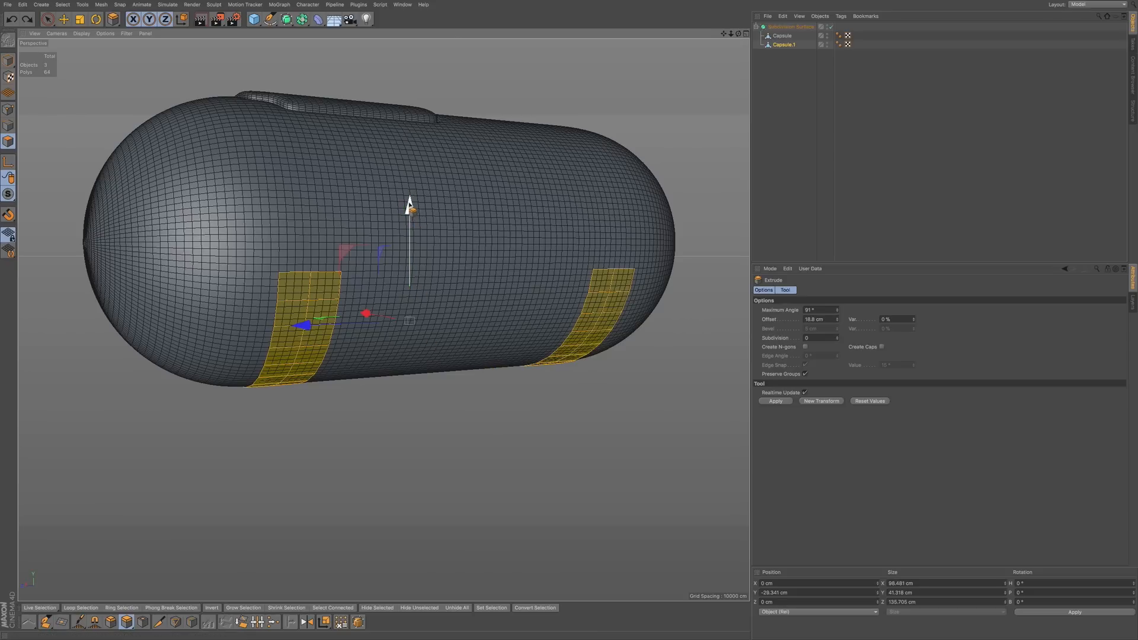
- Extrude the selected strips about 36 cm downward along Y and flatten the extruded faces to 0 cm height
drag(410, 208, 378, 280)
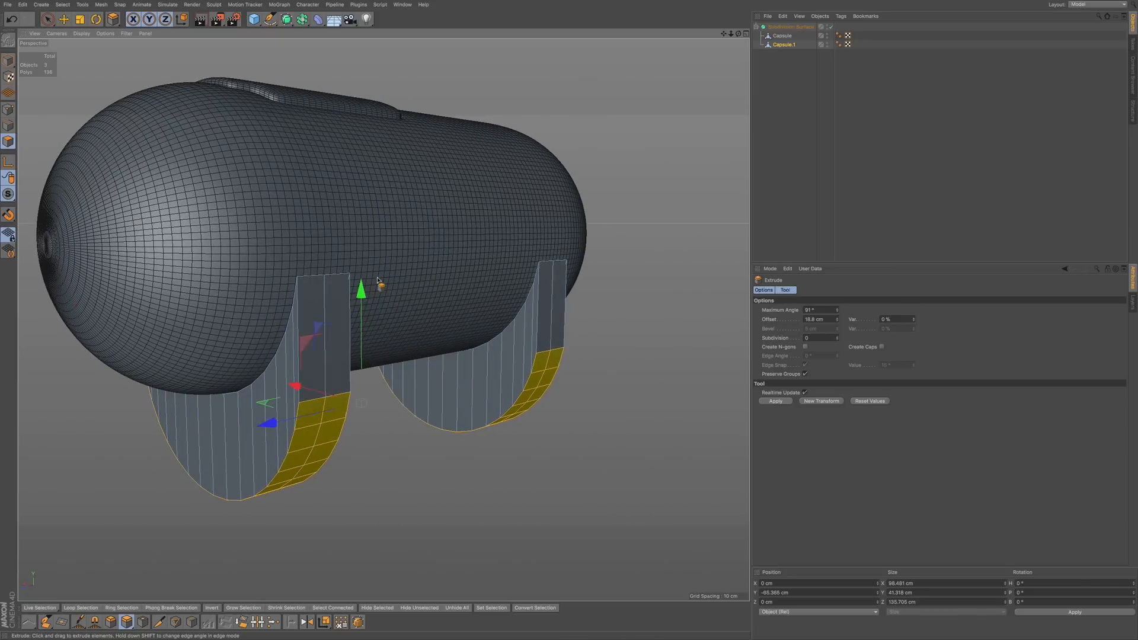
key(t)
drag(361, 290, 358, 407)
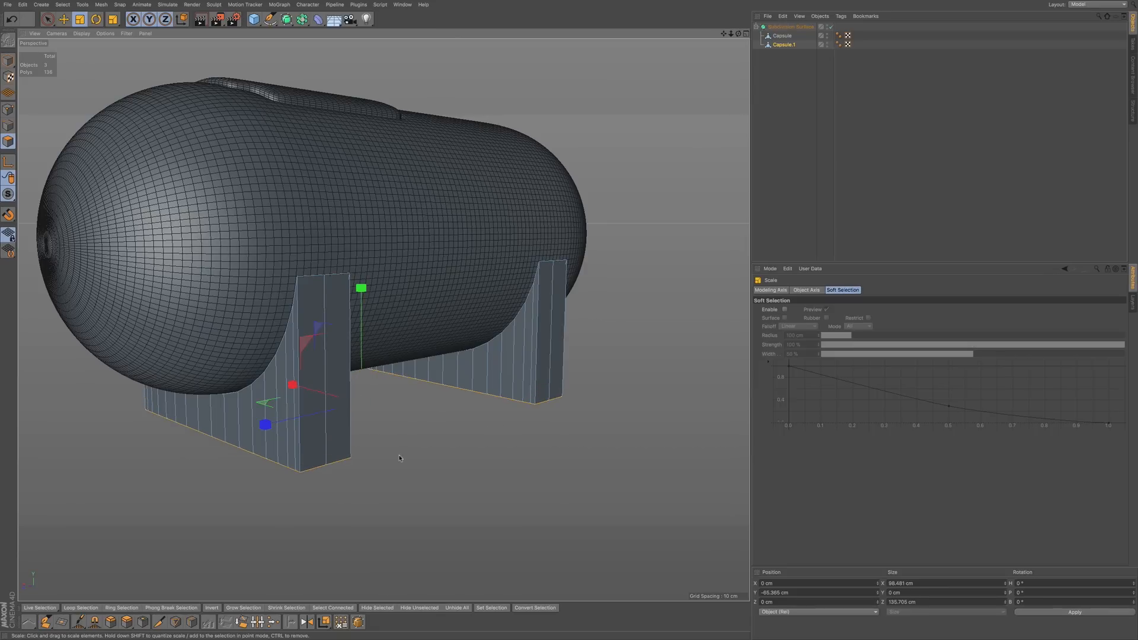
- Extrude the bottom faces of both stands slightly further down along Y and inset them by 1.5 cm
alt+drag(321, 338, 353, 305)
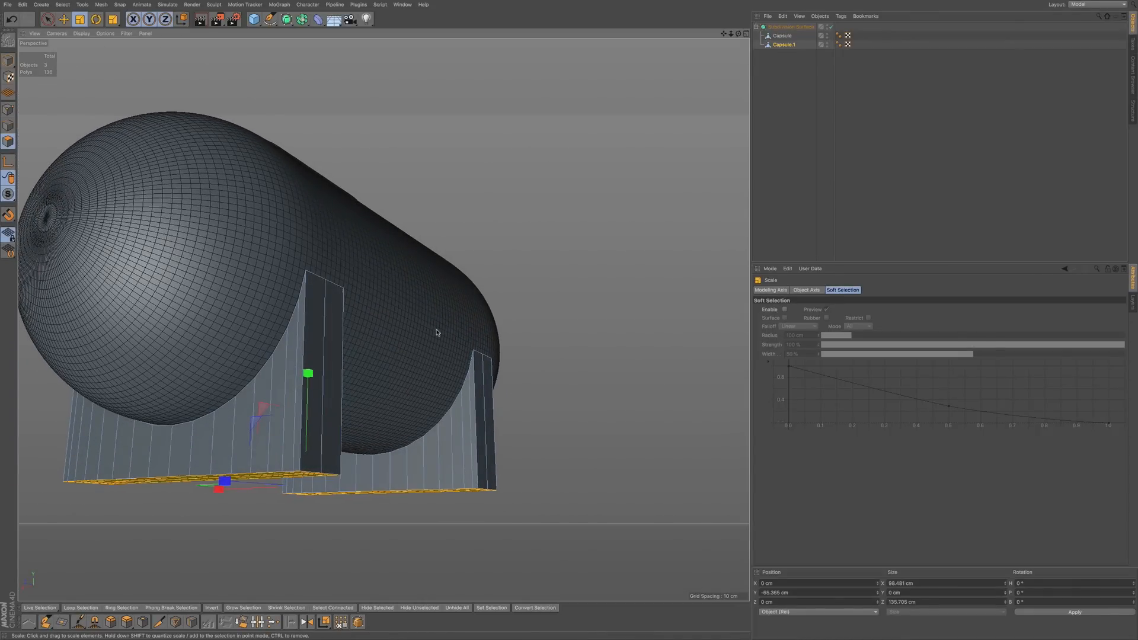
key(e)
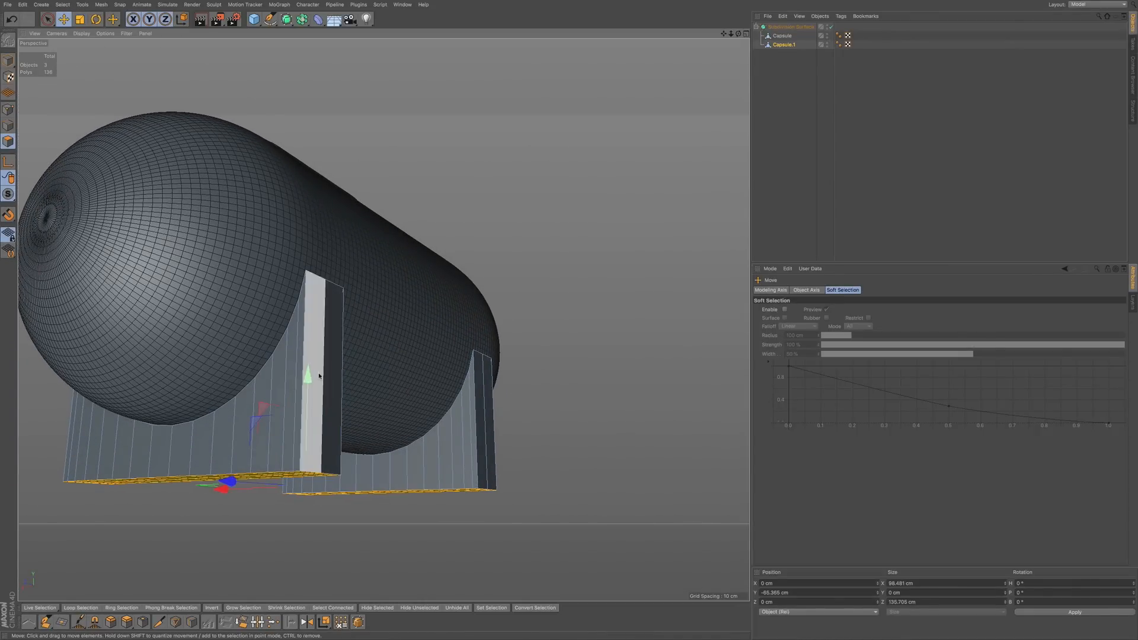
ctrl+drag(307, 375, 308, 404)
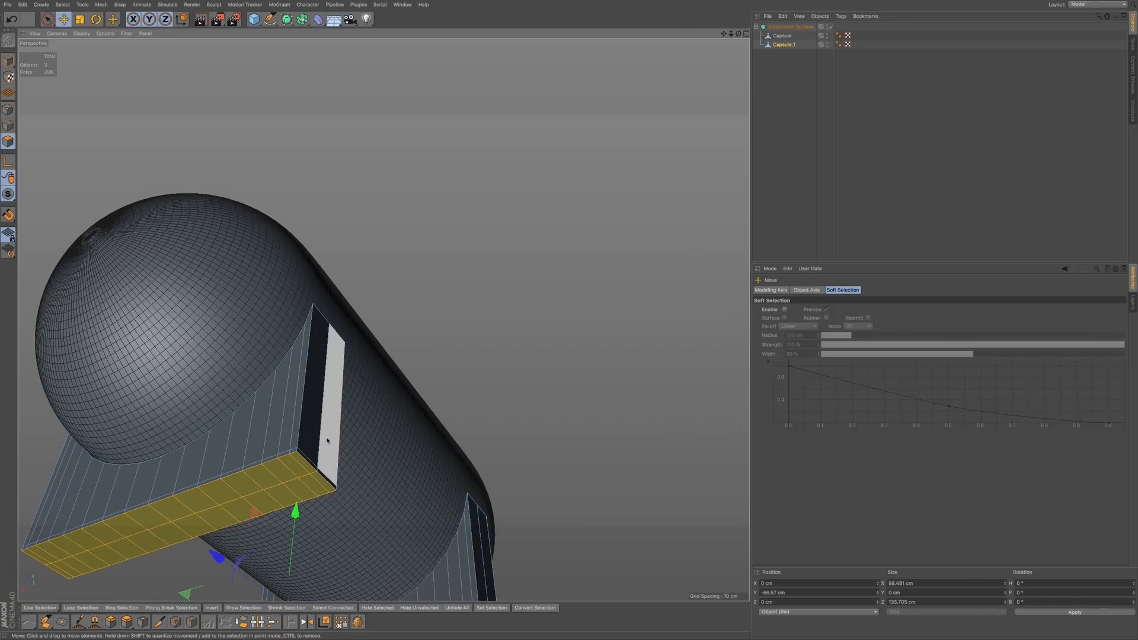
key(i)
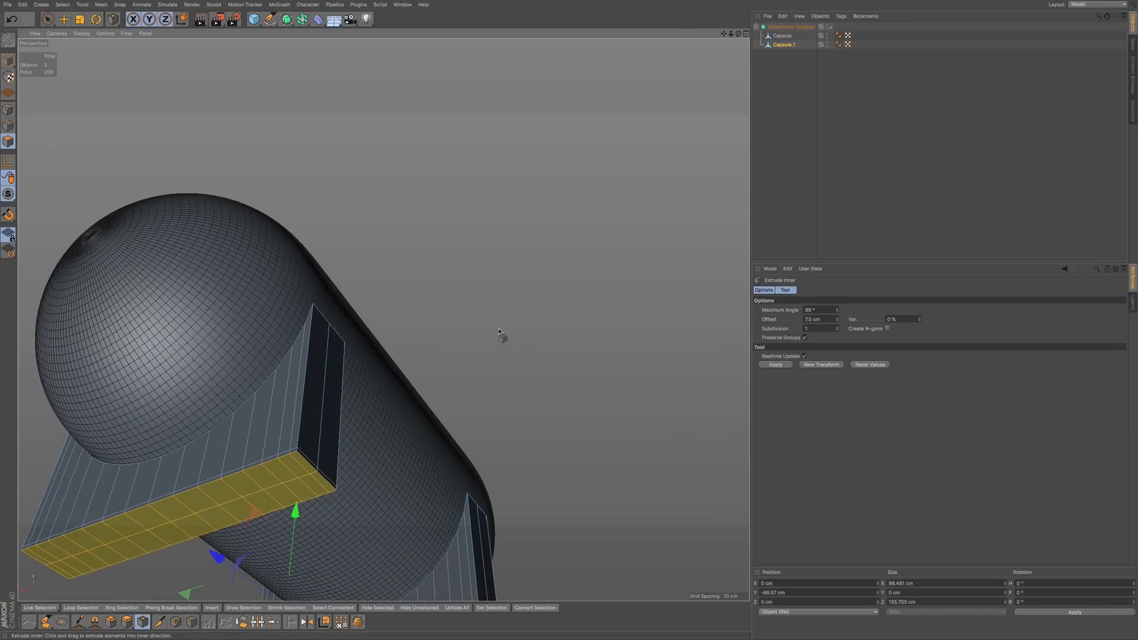
drag(502, 333, 498, 333)
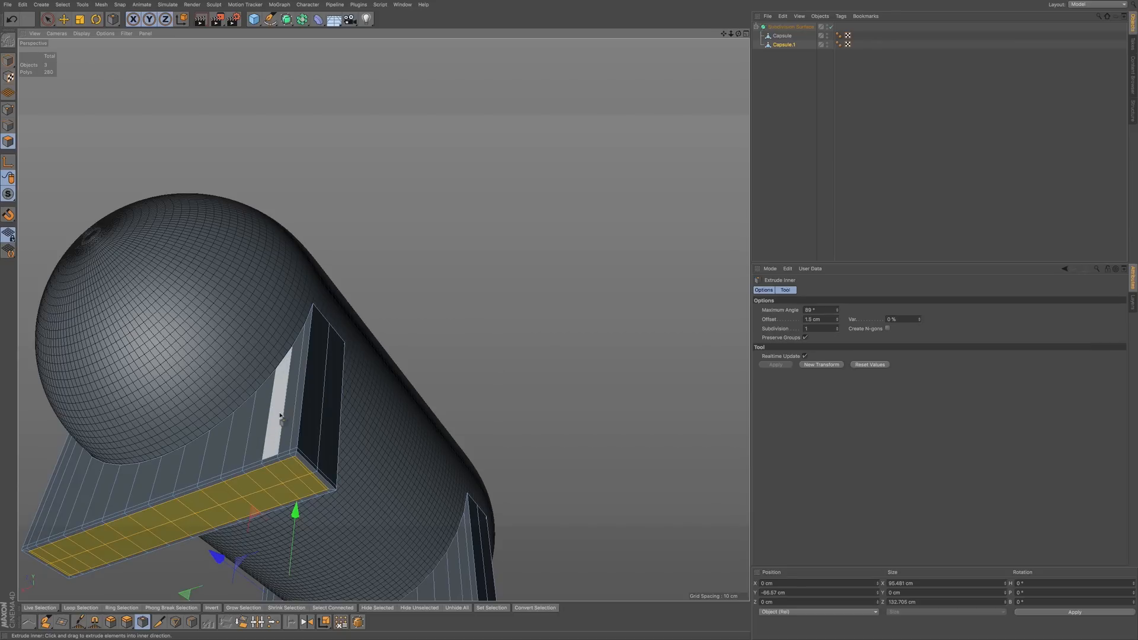
- Group Capsule and Capsule.1 in a null under the Subdivision Surface and look over the smoothed tank and stands
alt+drag(285, 406, 427, 280)
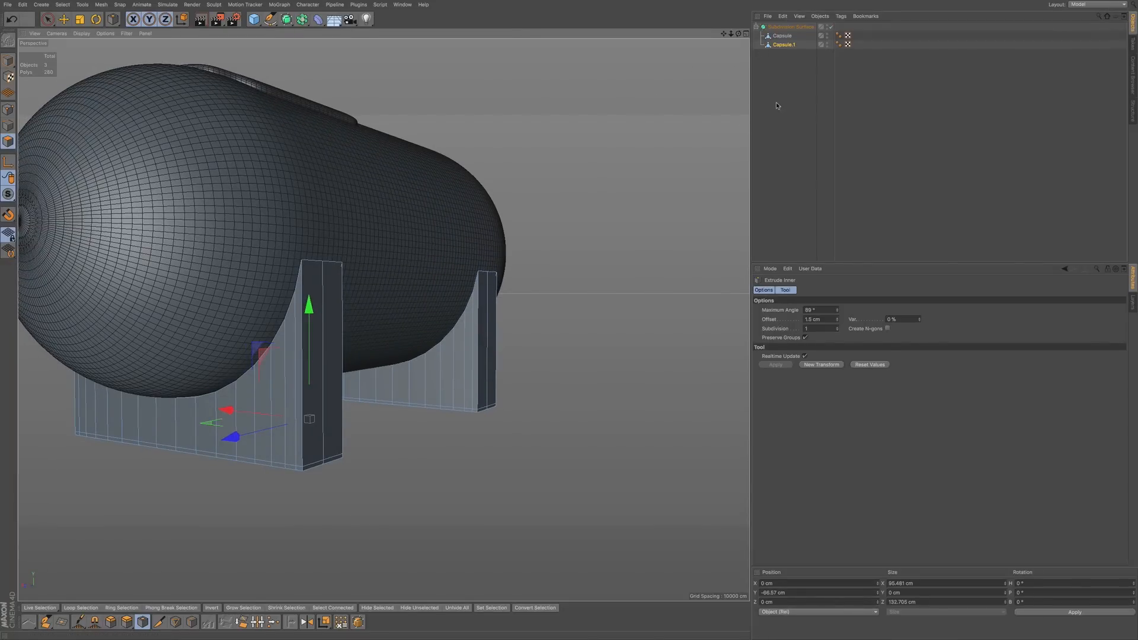
ctrl+click(778, 36)
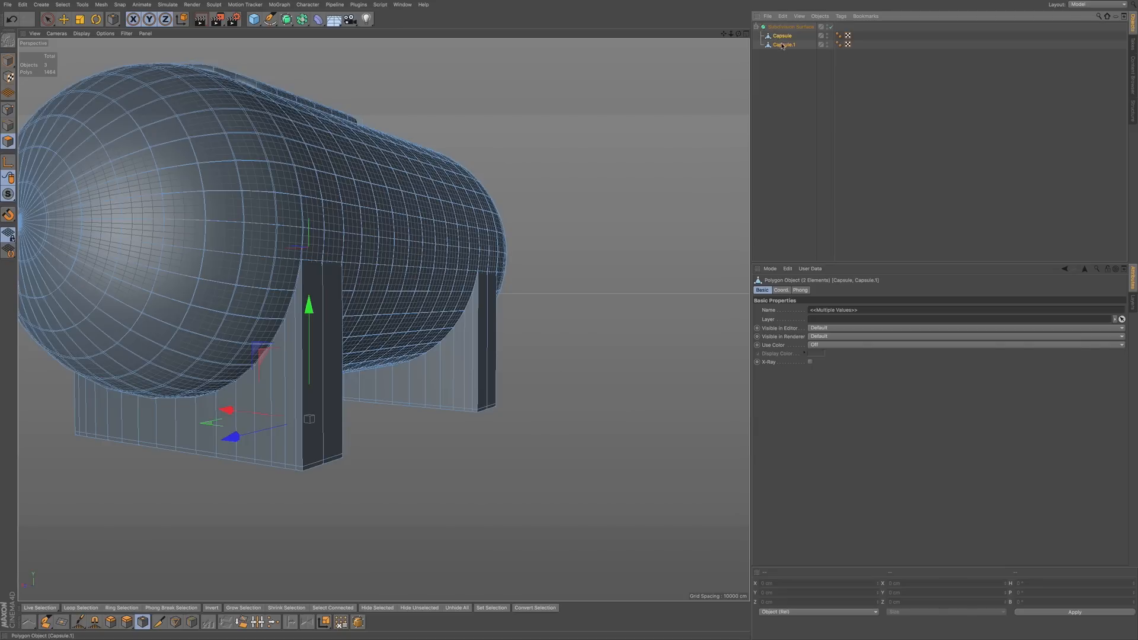
key(alt+g)
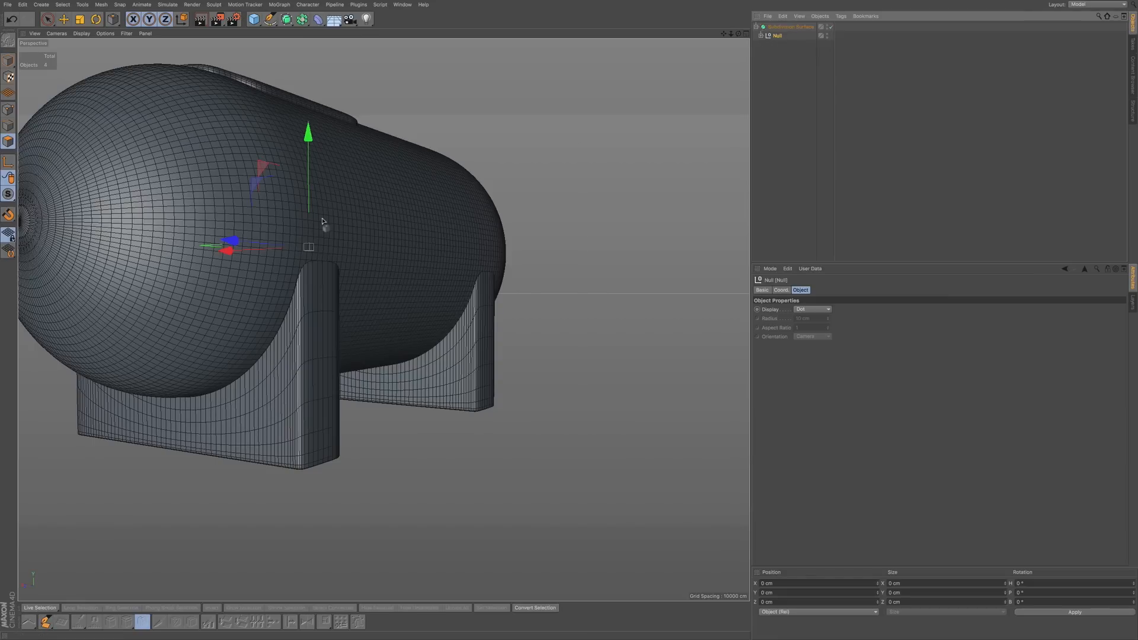
alt+drag(312, 231, 296, 250)
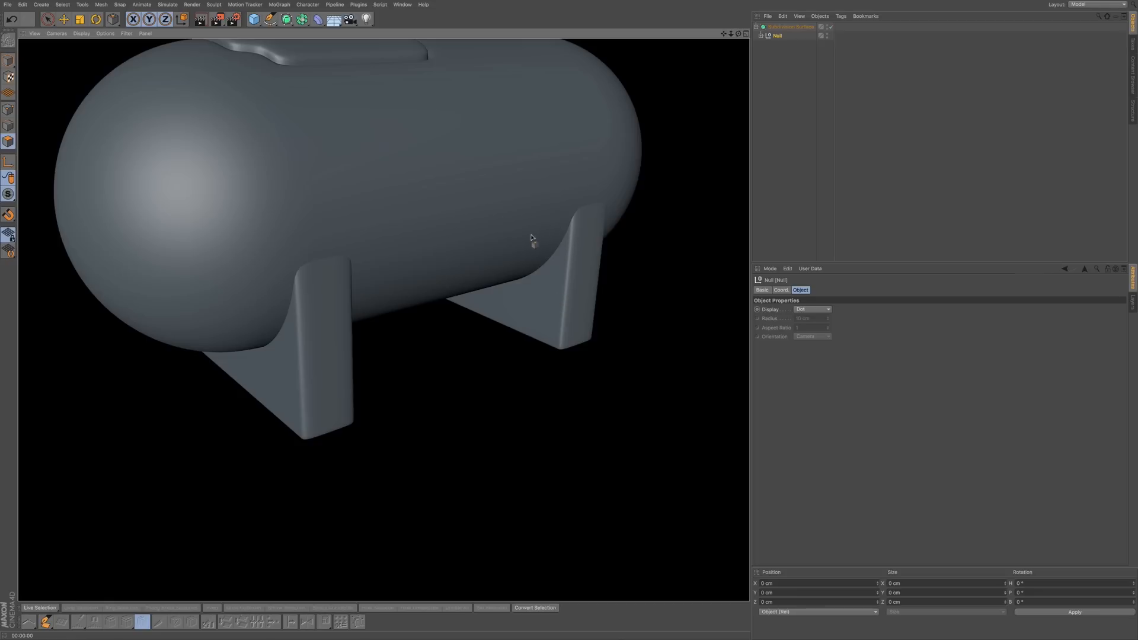
alt+middle_drag(532, 224, 526, 286)
mouse_move(525, 281)
alt+mouse_down()
mouse_move(546, 268)
mouse_move(519, 294)
alt+mouse_up()
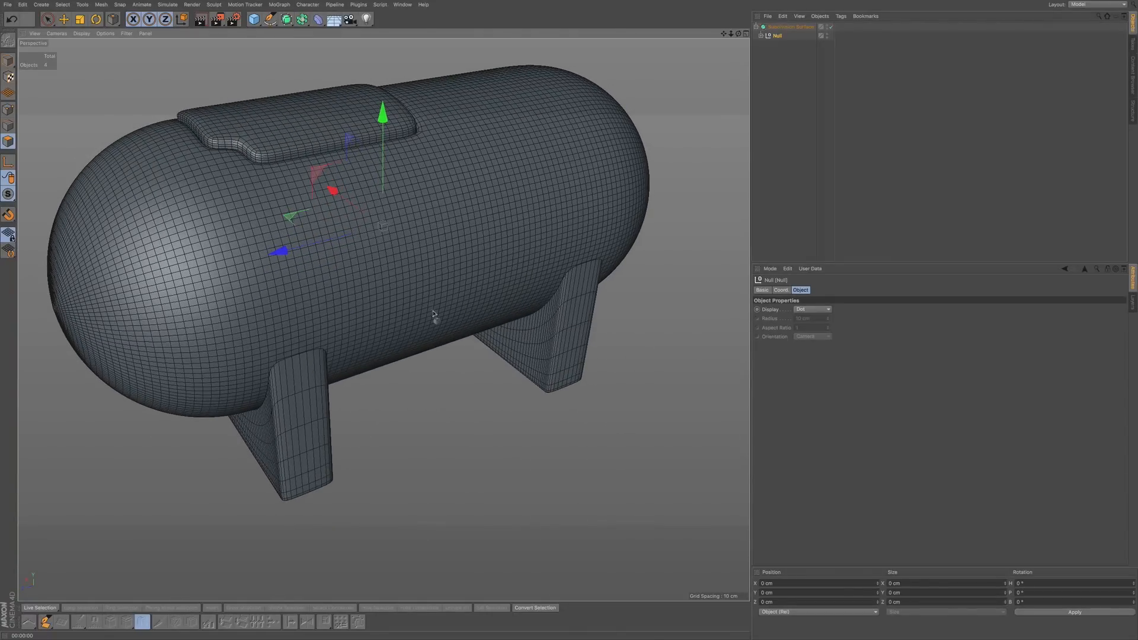
mouse_move(545, 271)
alt+mouse_down()
mouse_move(557, 293)
mouse_move(549, 274)
alt+mouse_up()
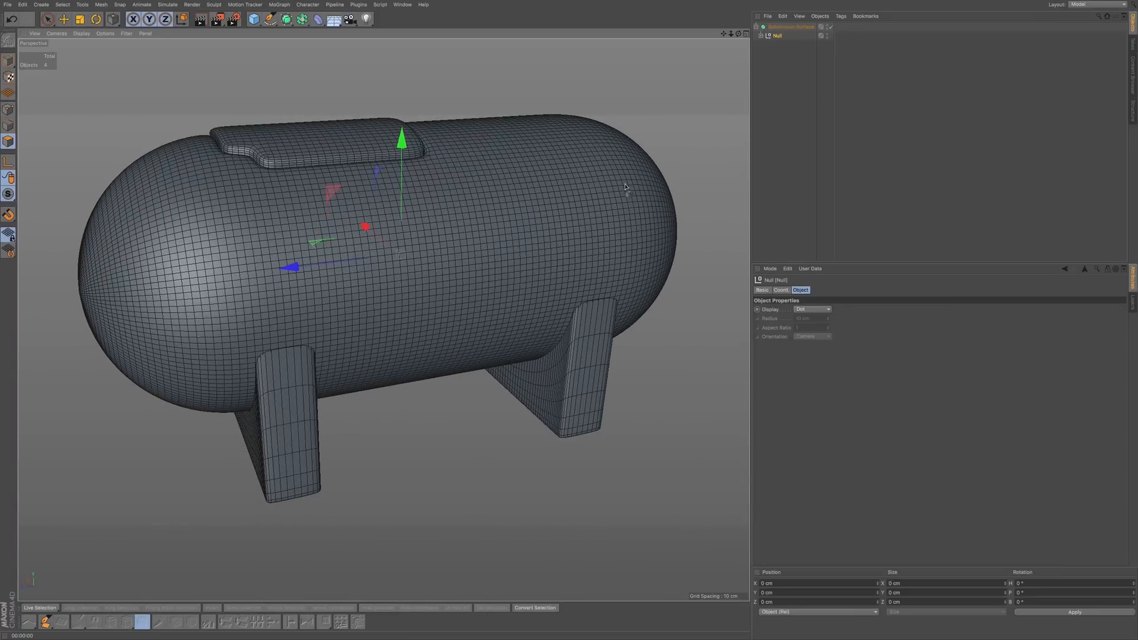
- Expand the null and rename Capsule.1 to Base
click(761, 36)
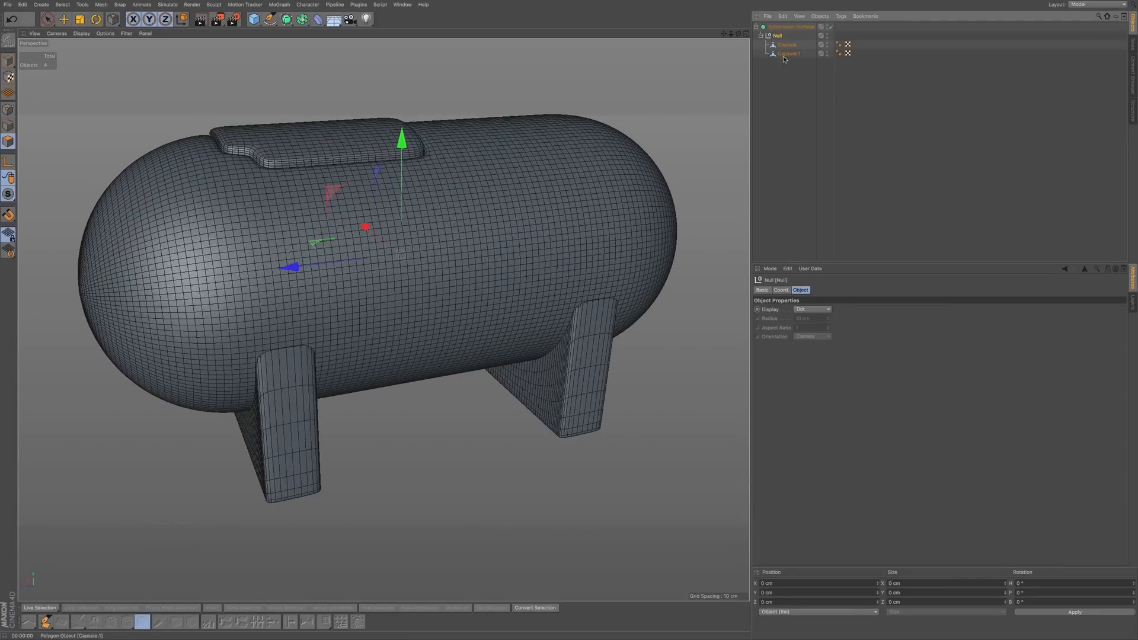
click(790, 54)
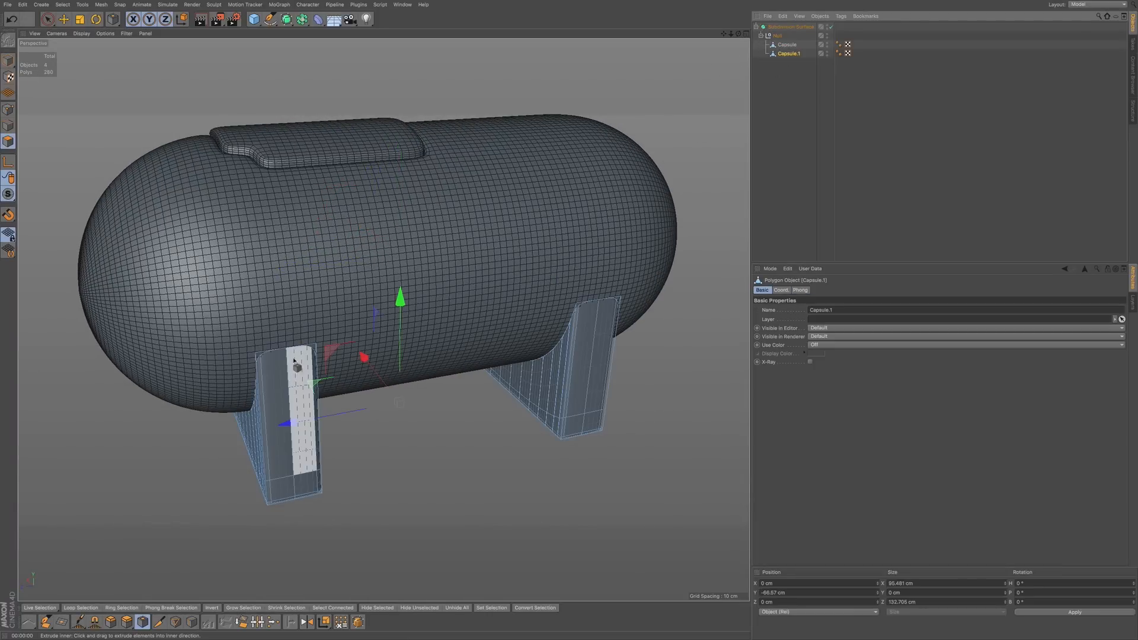
alt+right_drag(280, 362, 371, 294)
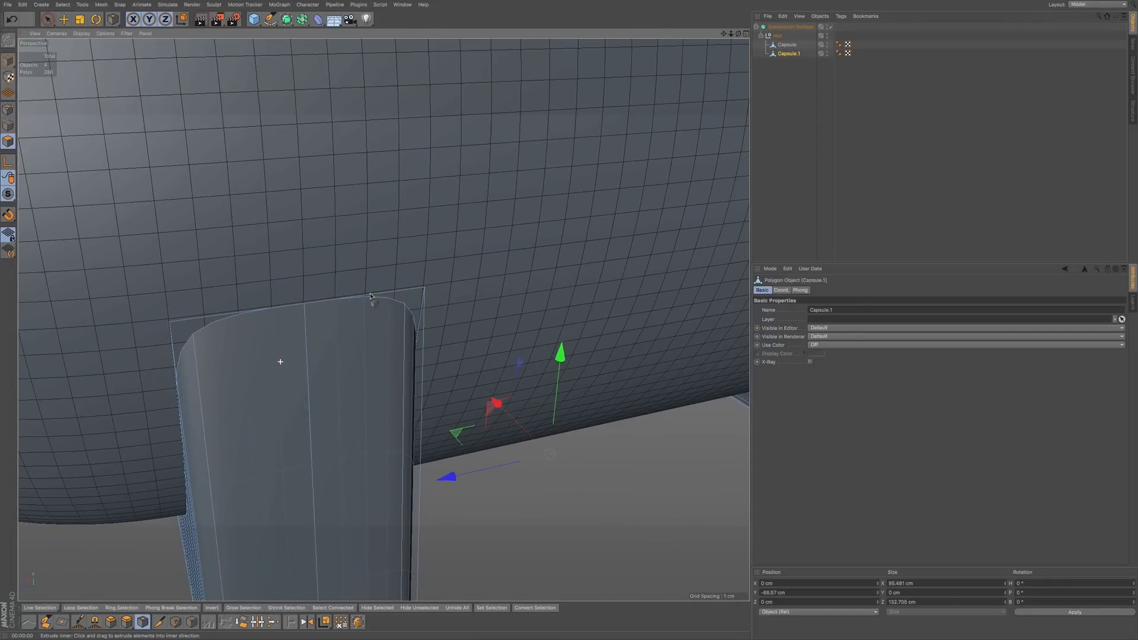
double_click(790, 54)
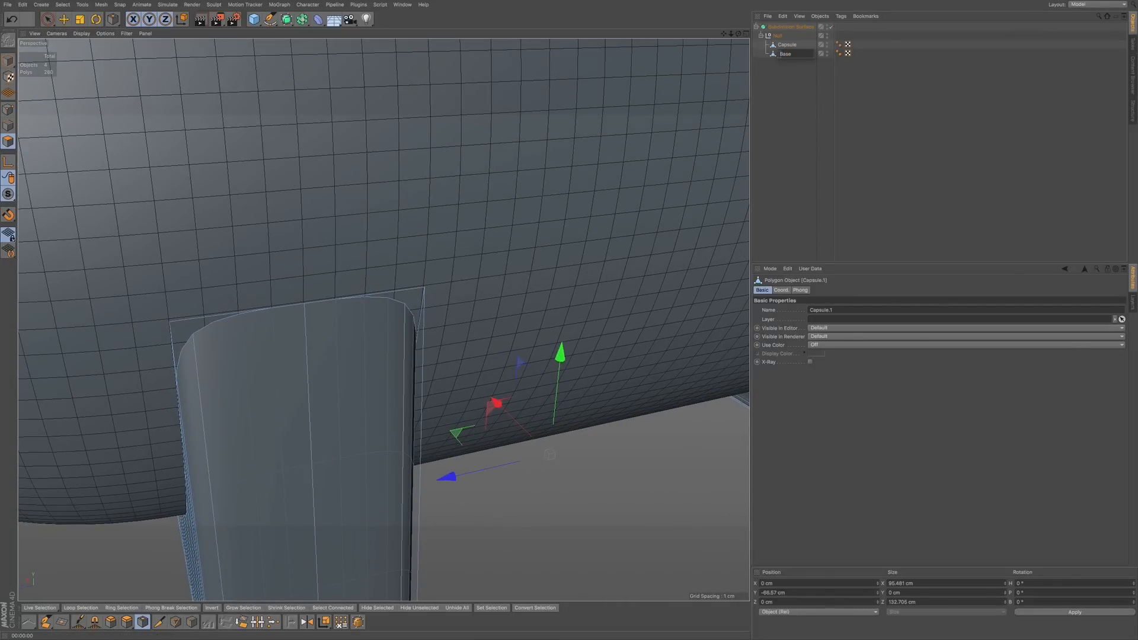
text(Base)
key(Return)
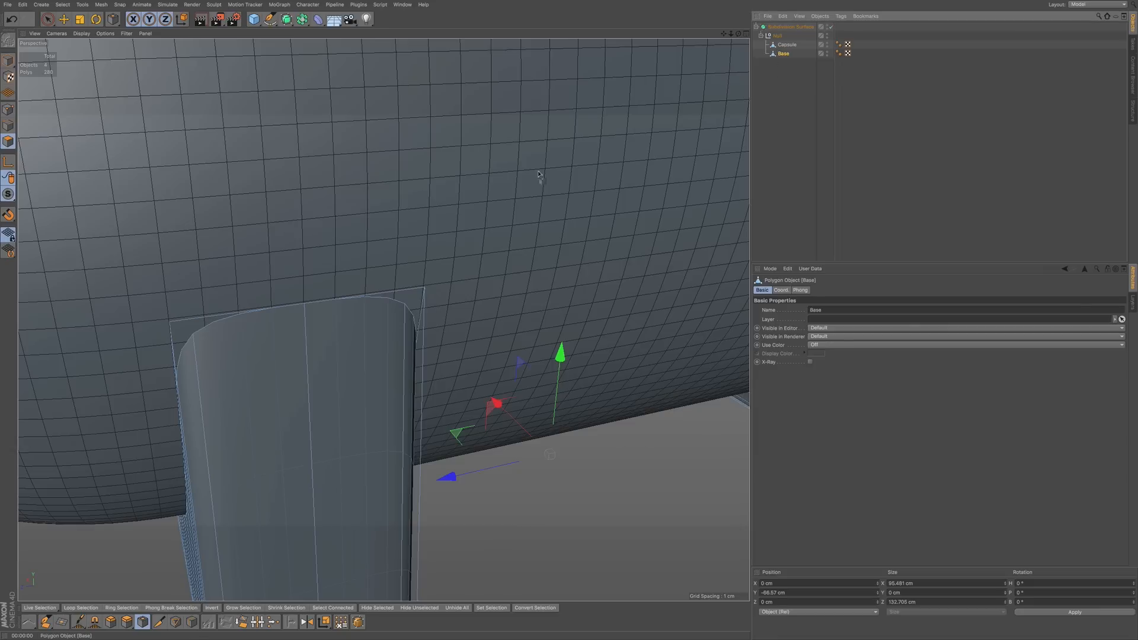
- Rename the Capsule object to Generator
alt+middle_drag(312, 310, 330, 257)
alt+drag(319, 290, 323, 311)
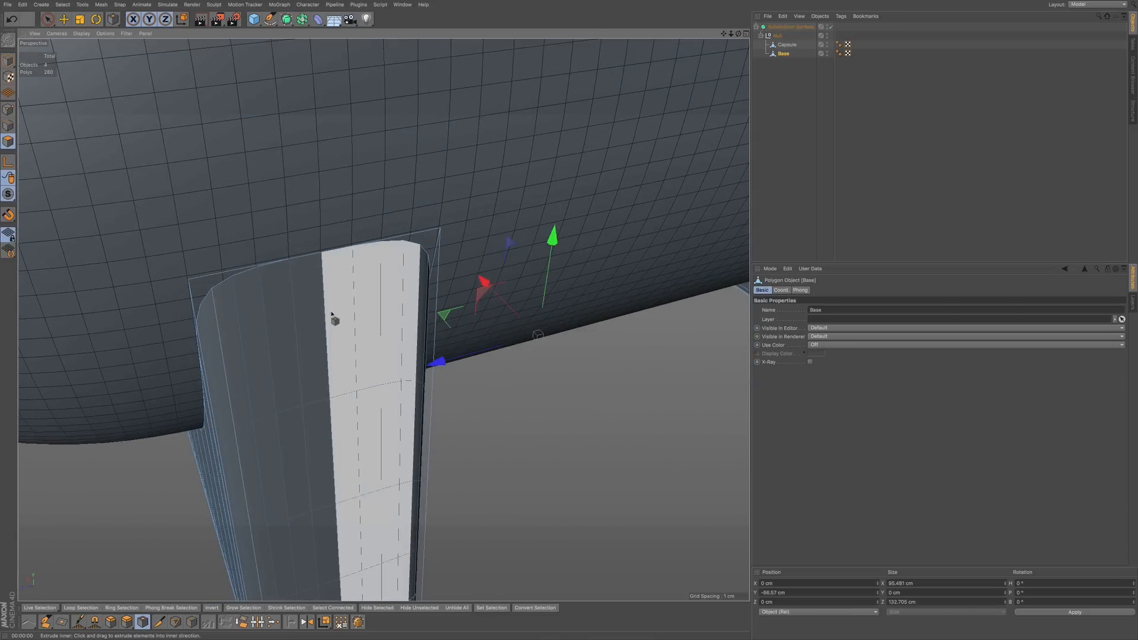
scroll(332, 312, down, 5)
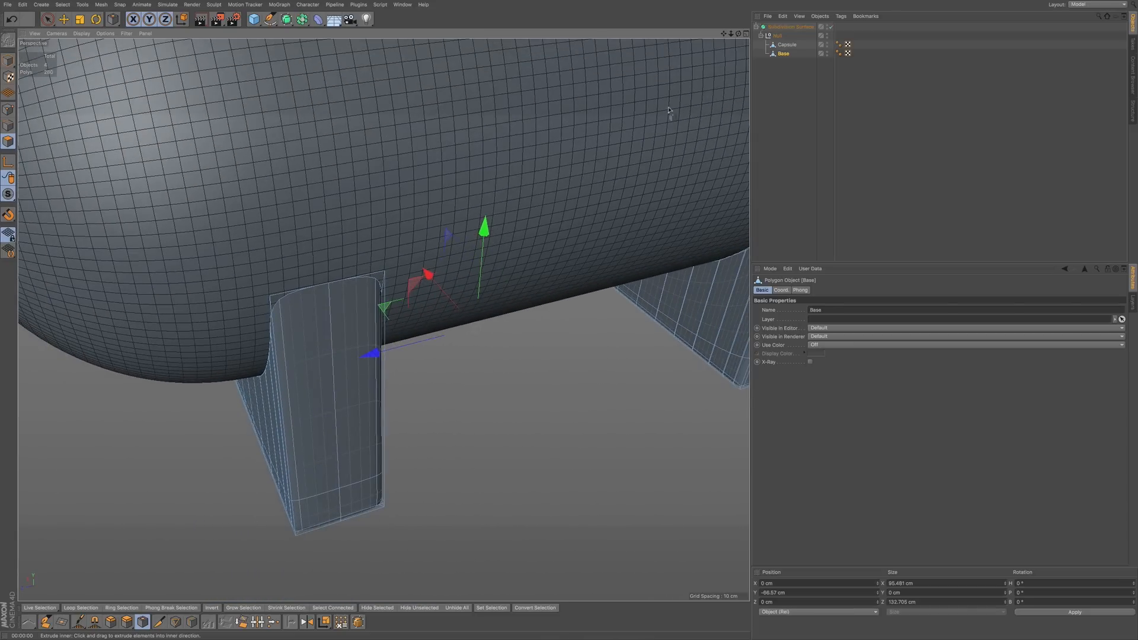
double_click(782, 45)
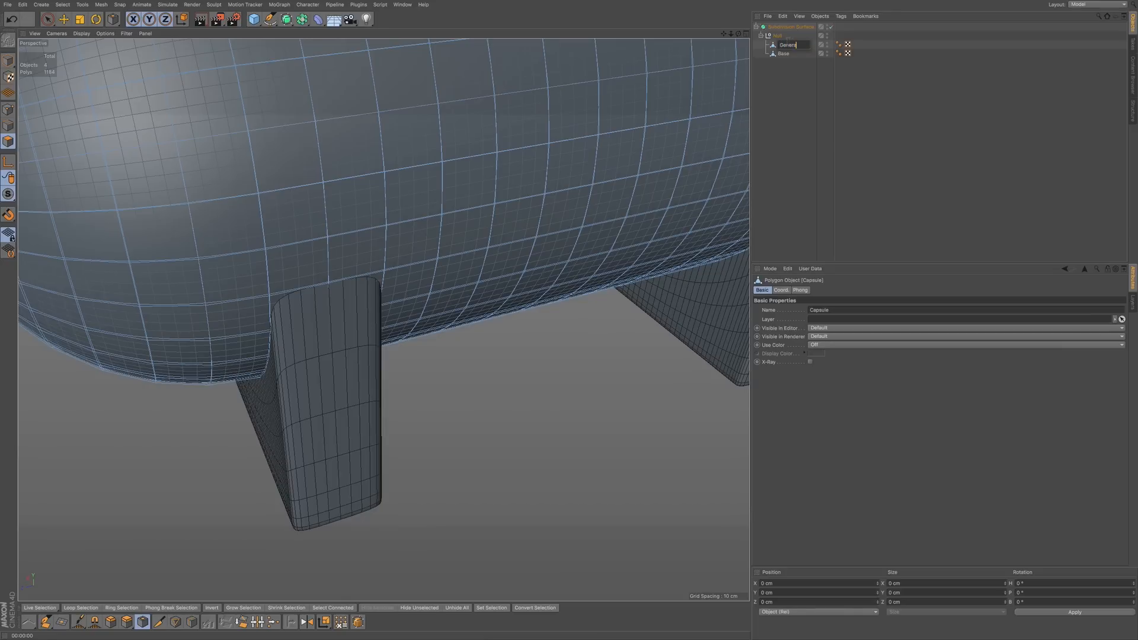
key(Return)
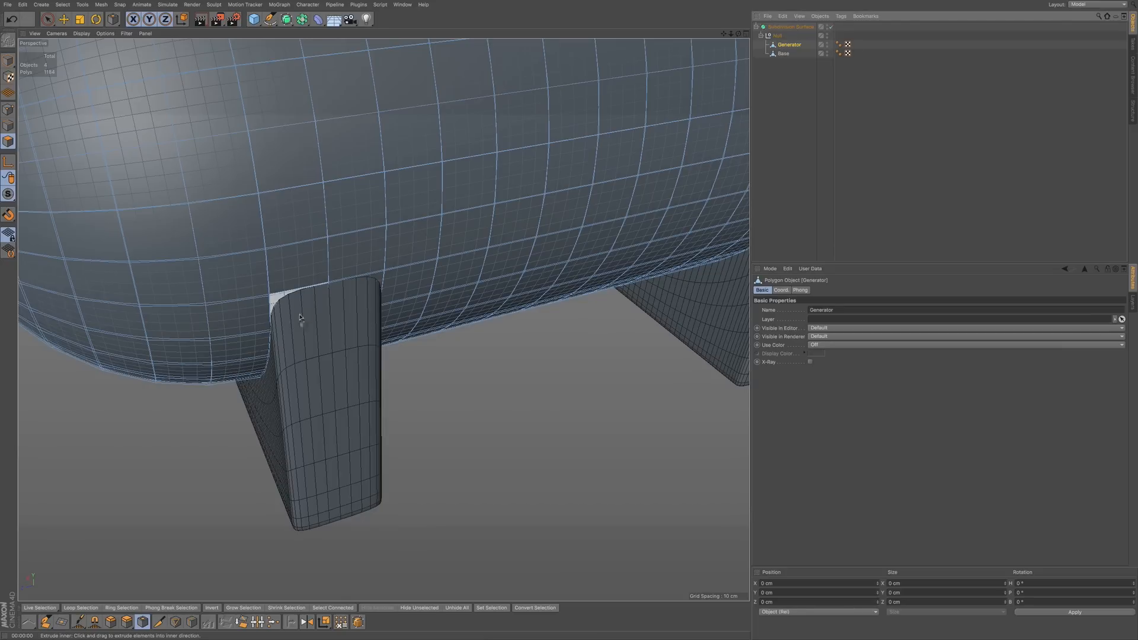
- Add a loop cut to Base just below the upper rim of the front stand, at 97.641 % offset
alt+drag(304, 332, 344, 283)
click(783, 53)
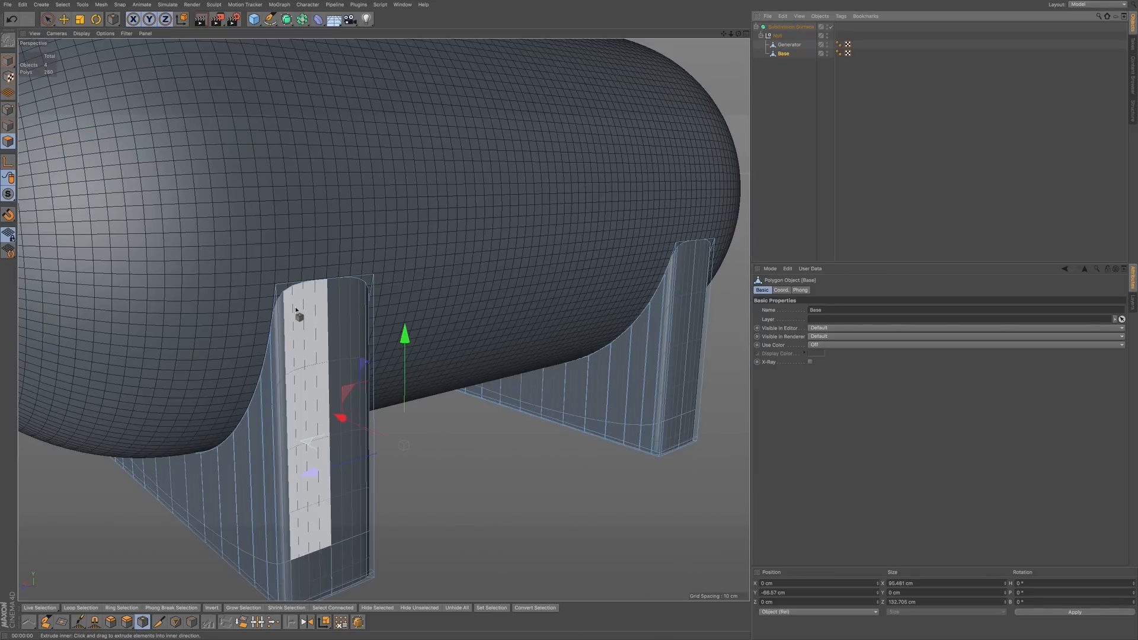
key(k)
key(l)
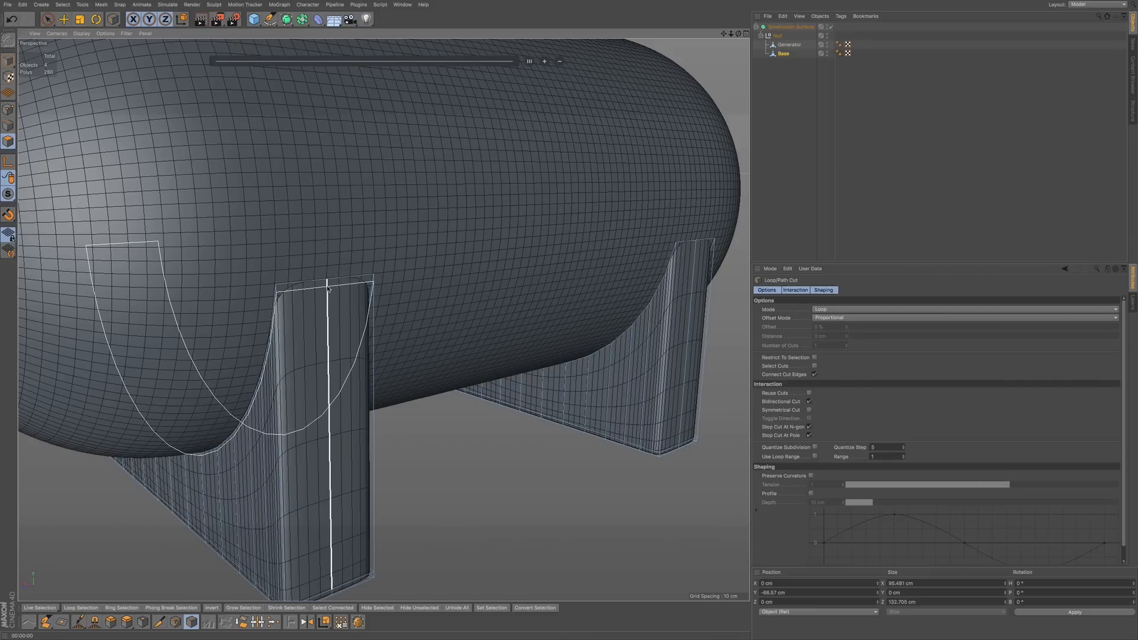
click(328, 288)
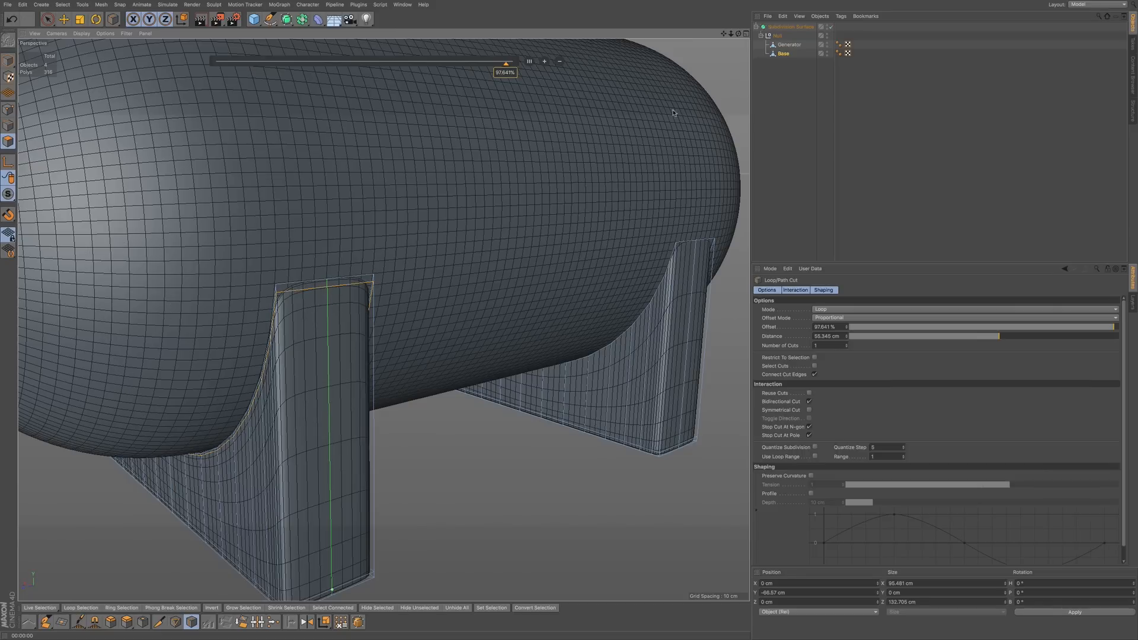
- Hide Generator in the viewport and turn off the Subdivision Surface to examine the open inside of Base's stands
click(827, 44)
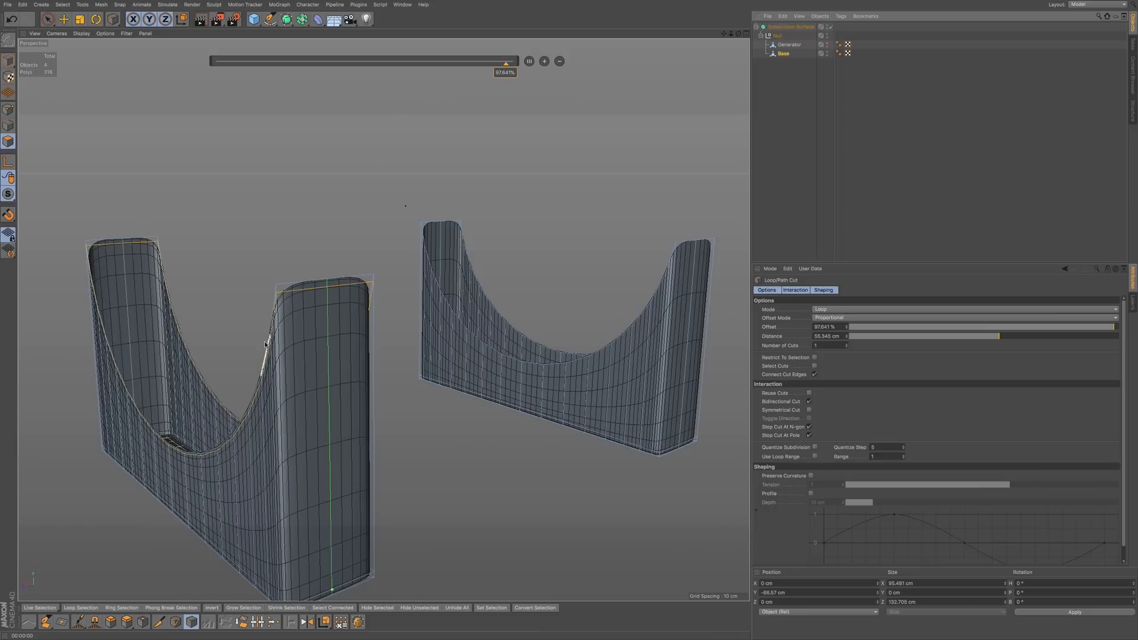
alt+drag(239, 380, 478, 330)
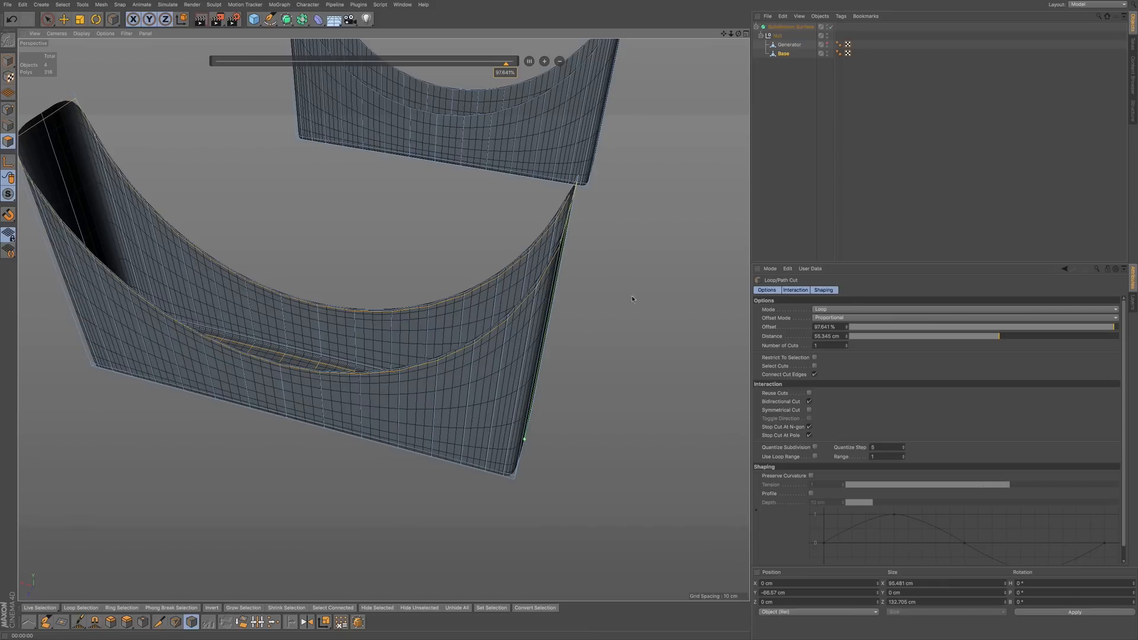
alt+drag(462, 353, 471, 406)
key(e)
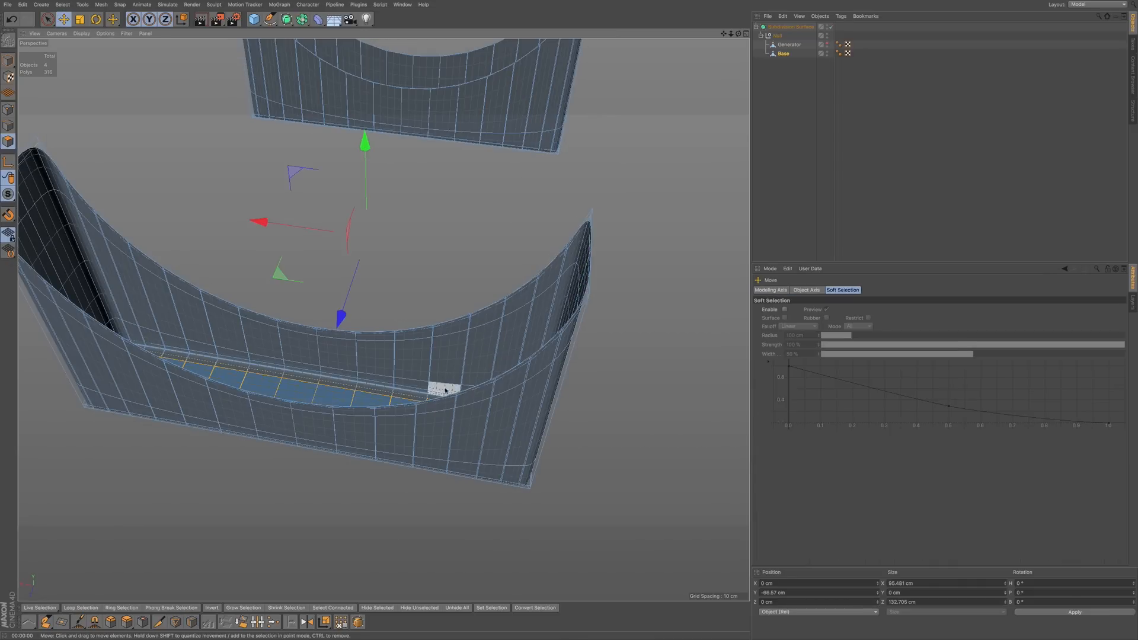
alt+drag(415, 360, 485, 374)
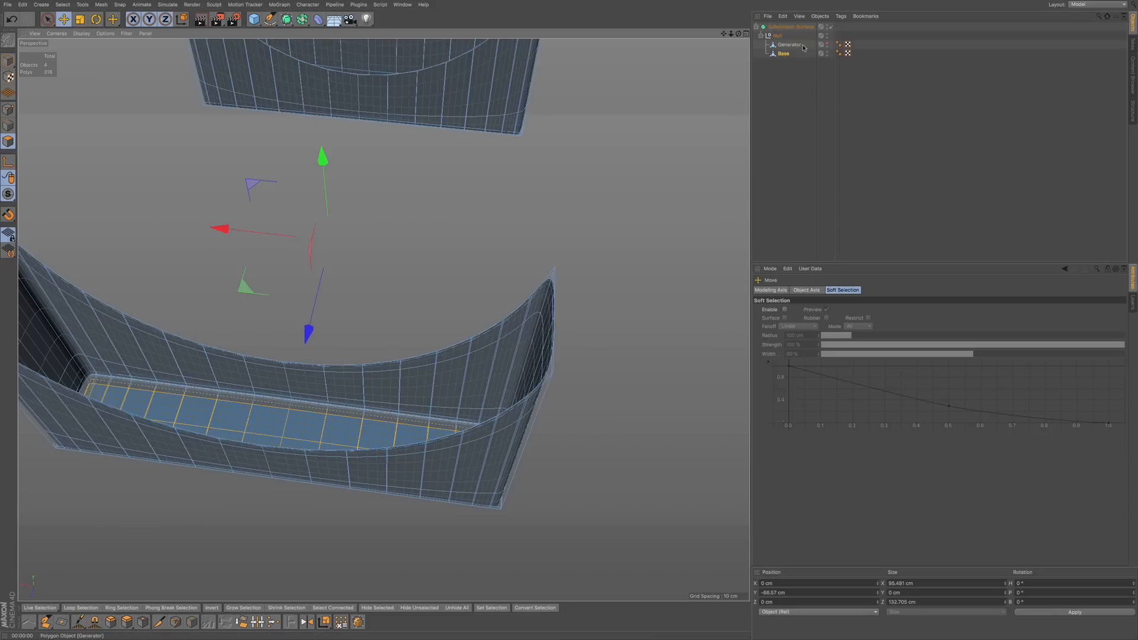
click(783, 53)
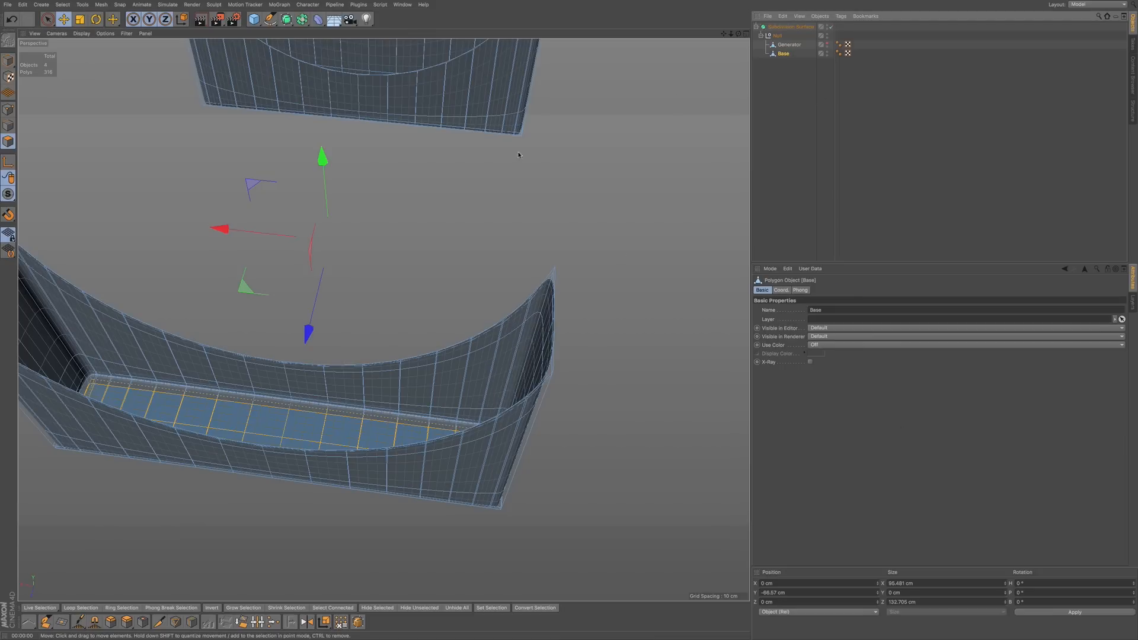
click(831, 27)
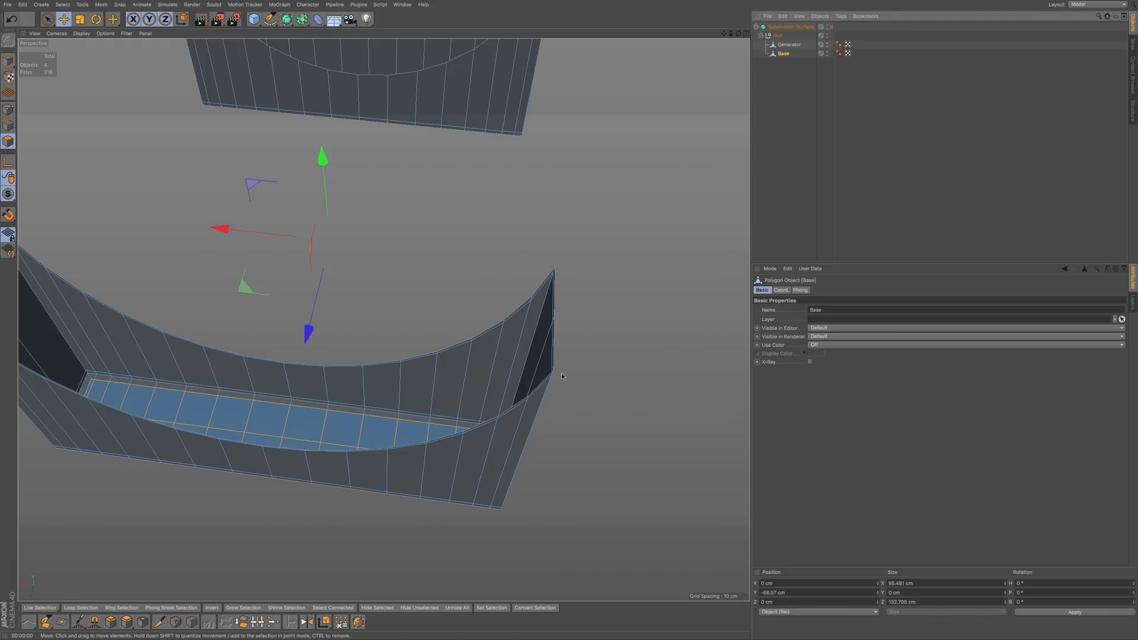
- Select the upper rim edge loop of the front stand on Base using Loop Selection in edge mode
key(u)
key(l)
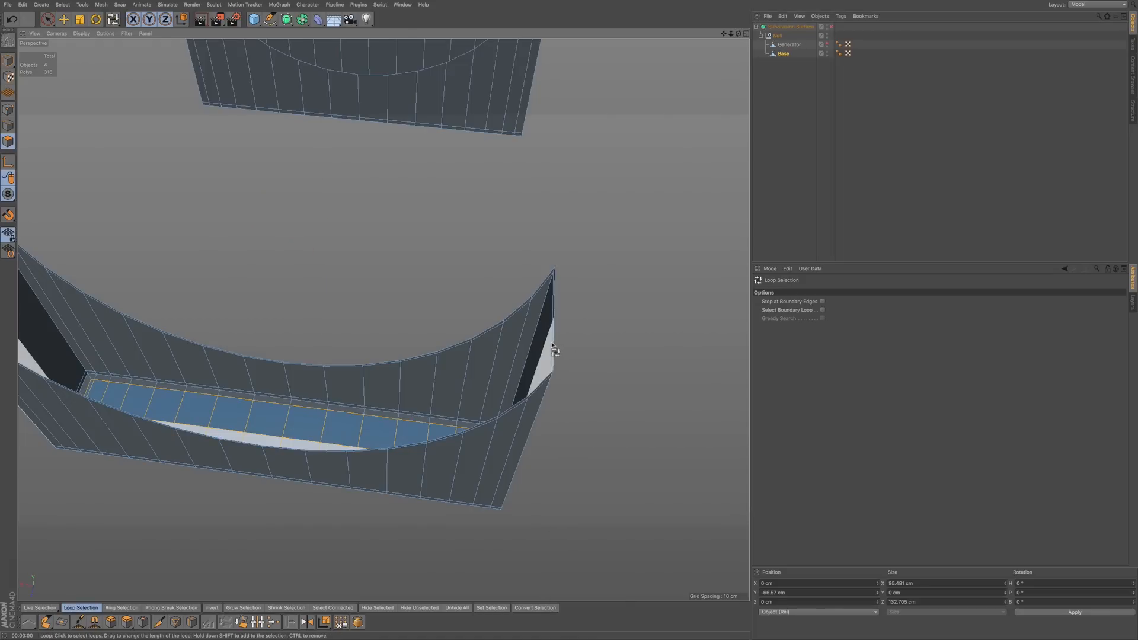
click(9, 125)
click(553, 338)
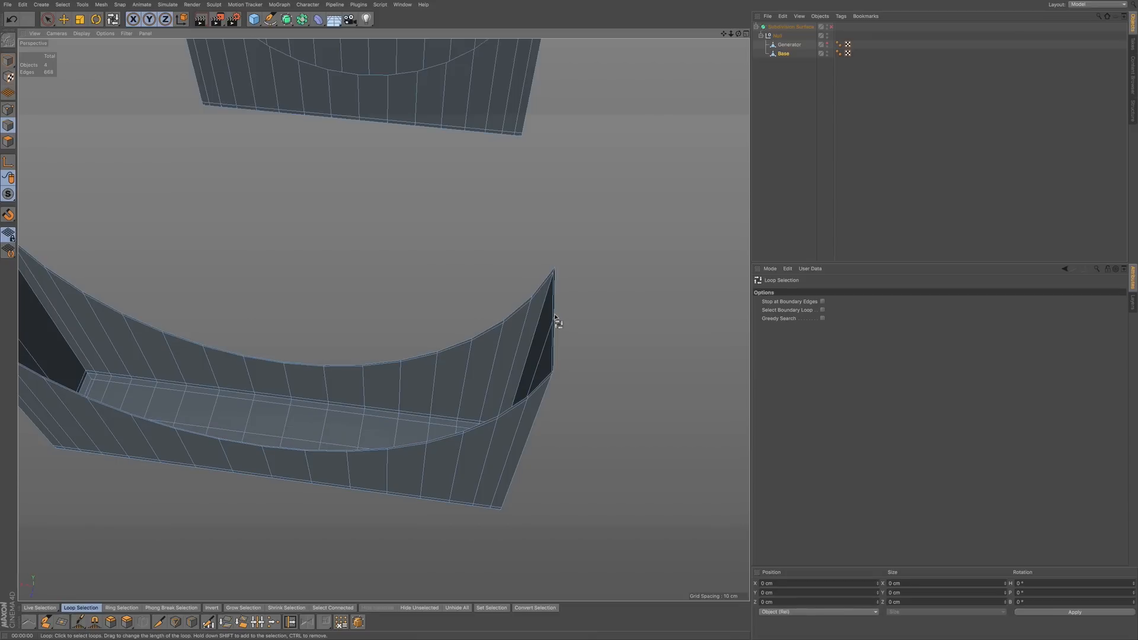
alt+drag(558, 314, 533, 309)
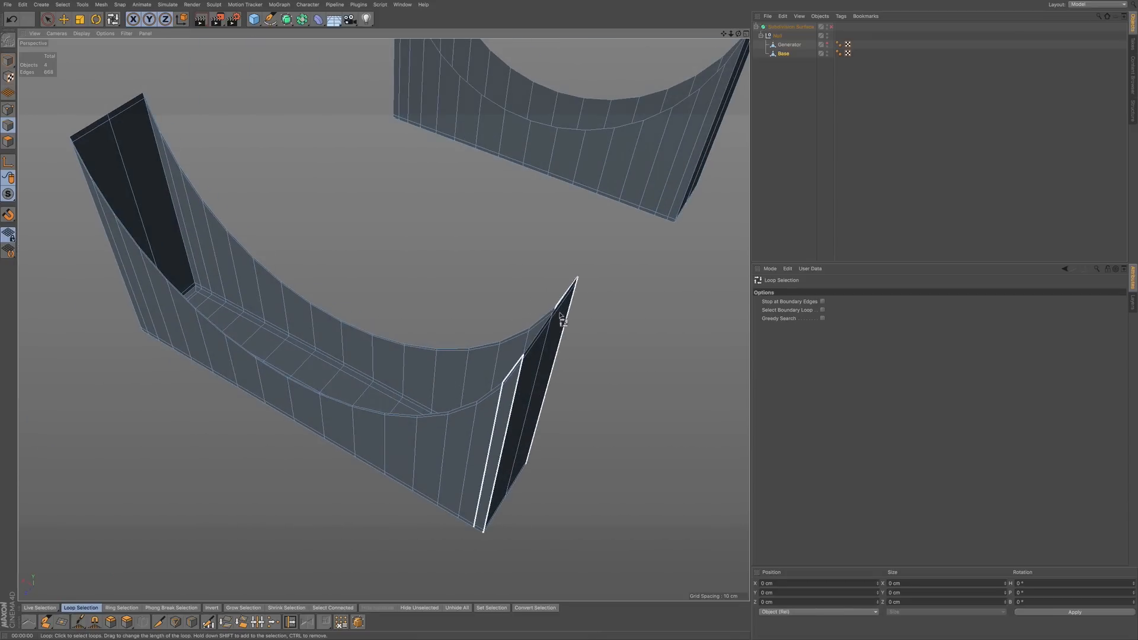
alt+right_drag(530, 310, 624, 308)
alt+drag(564, 316, 540, 307)
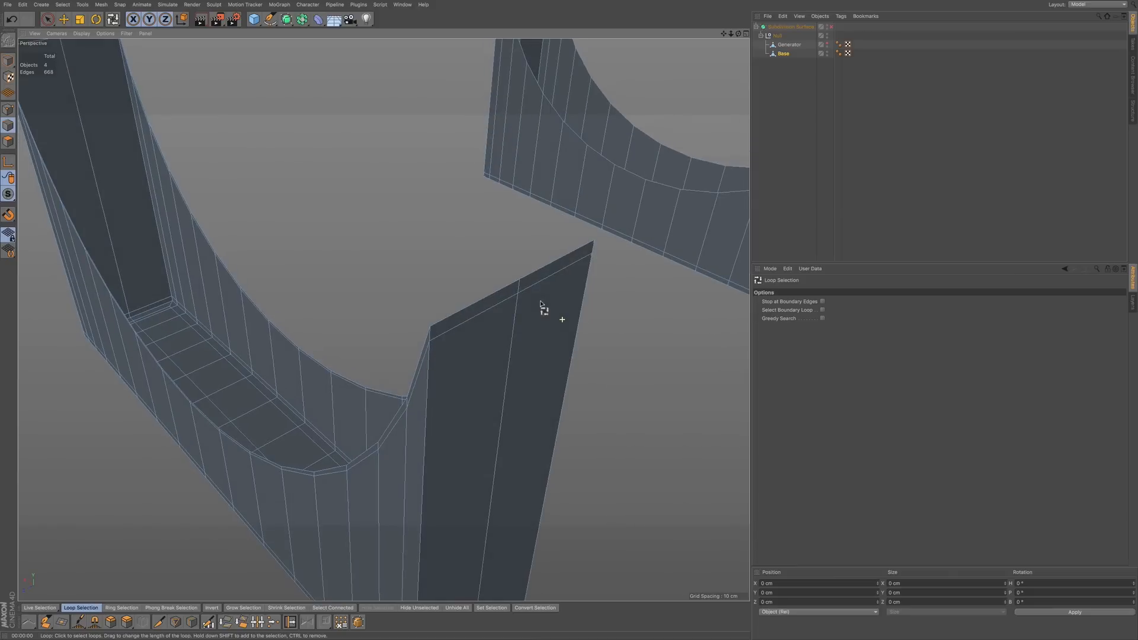
click(470, 315)
alt+drag(511, 315, 298, 333)
alt+right_drag(698, 216, 728, 226)
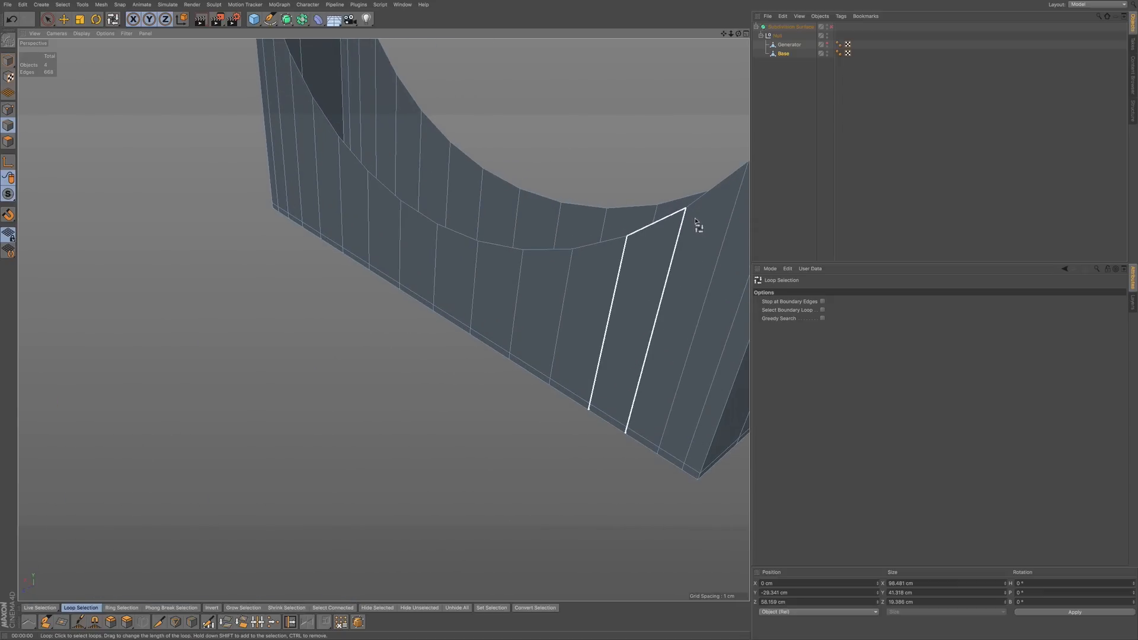
alt+drag(701, 224, 559, 236)
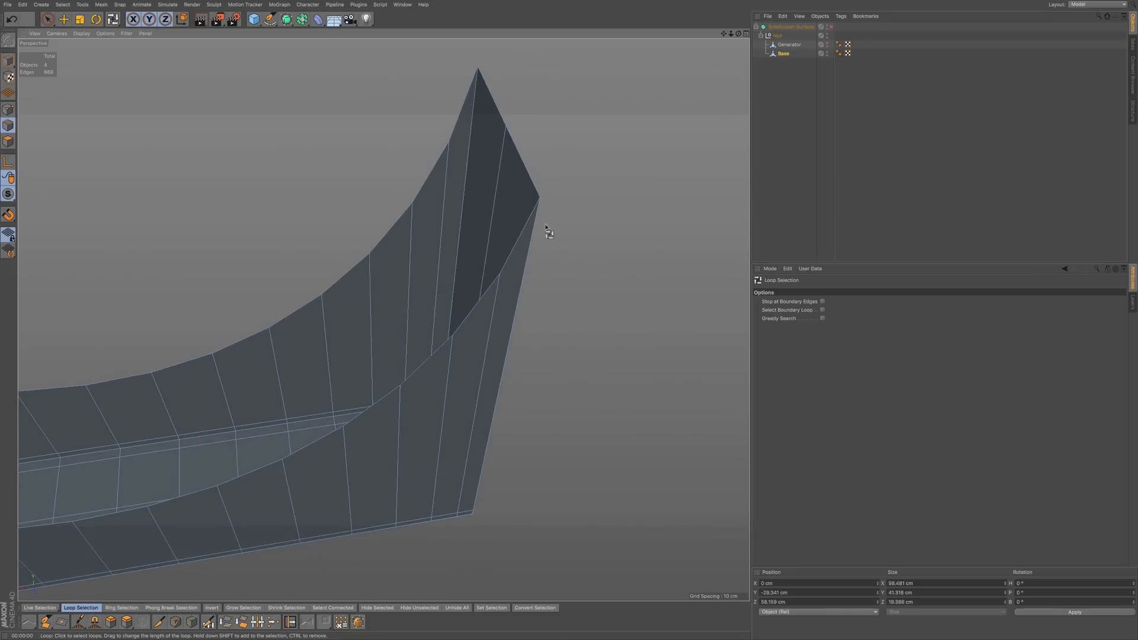
click(535, 187)
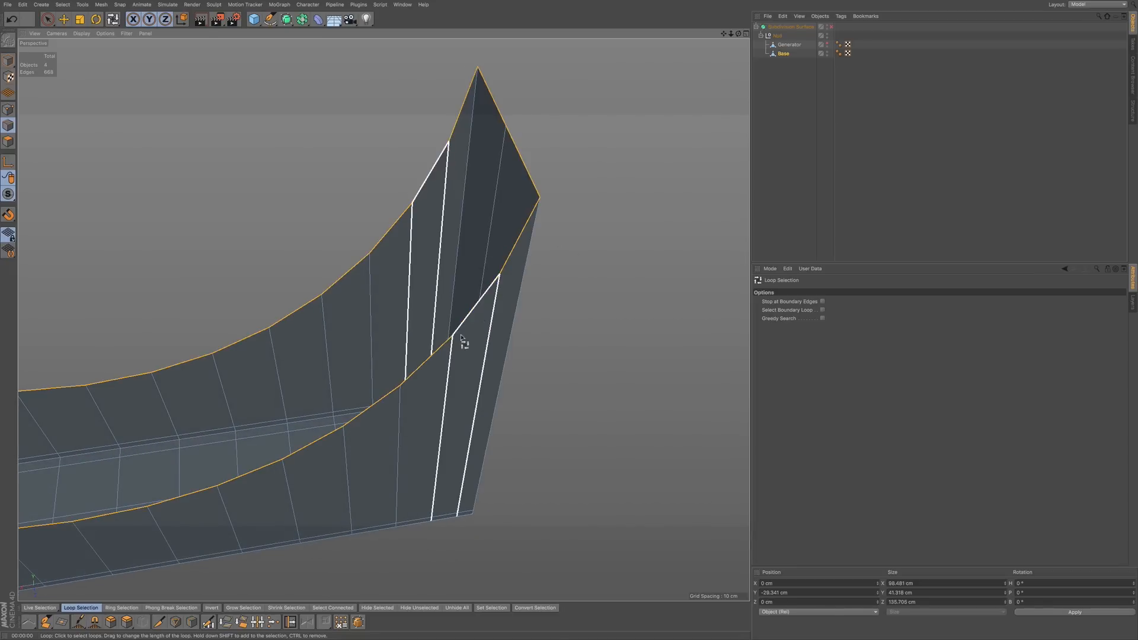
click(472, 350)
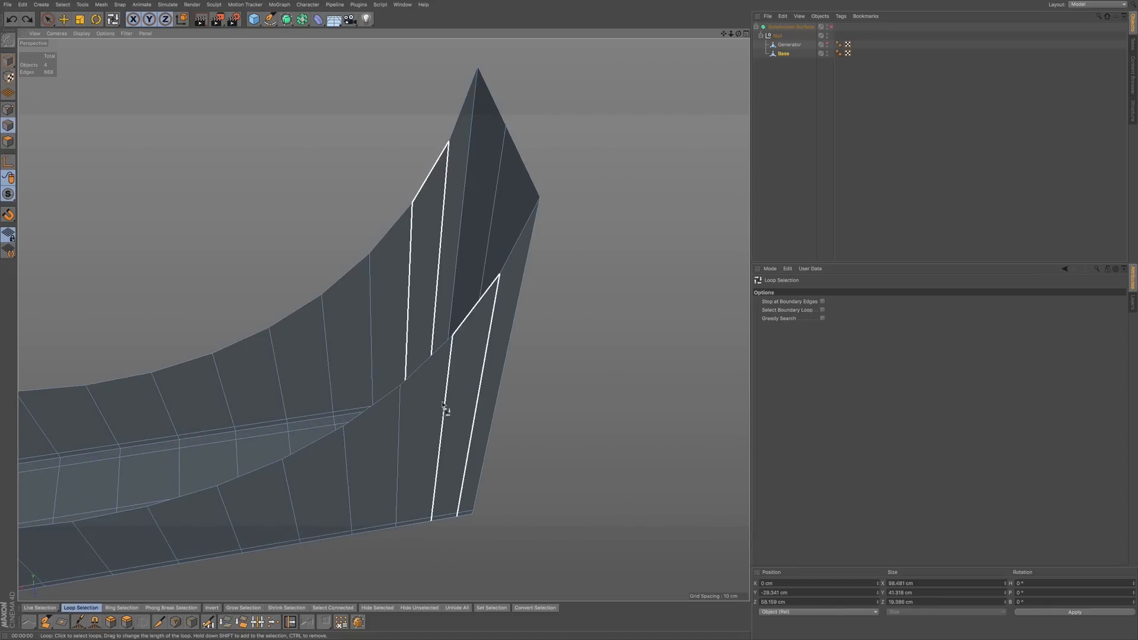
- Extrude the front stand's selected rim edges inward with an offset of 1.42 cm and an edge angle of -61°
alt+middle_drag(445, 417, 499, 262)
alt+drag(486, 252, 480, 377)
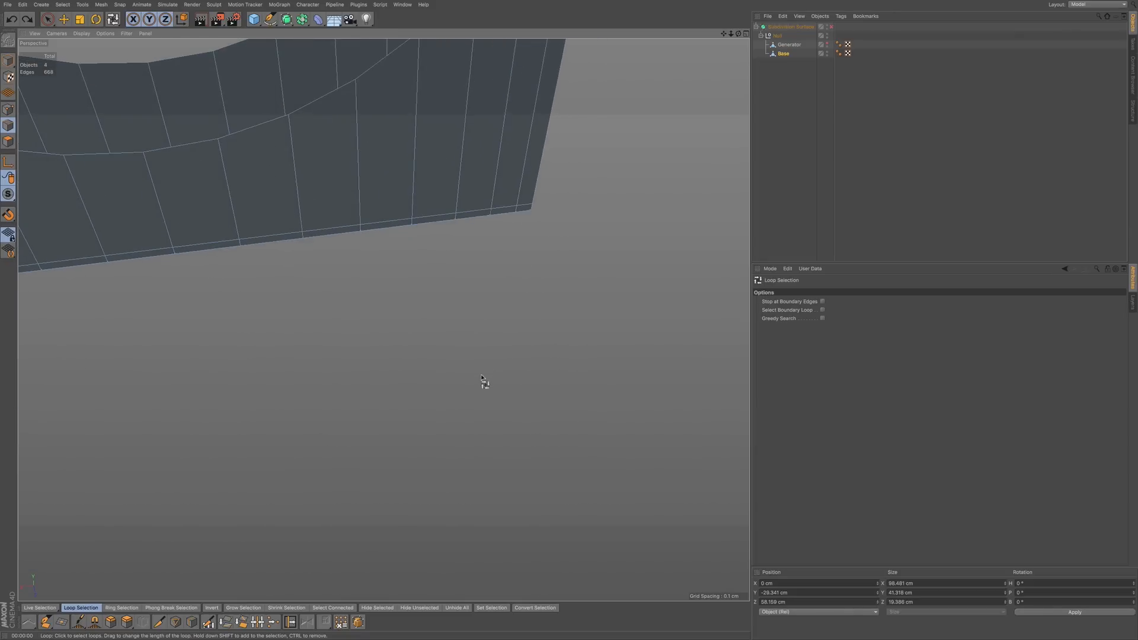
alt+right_drag(485, 304, 457, 343)
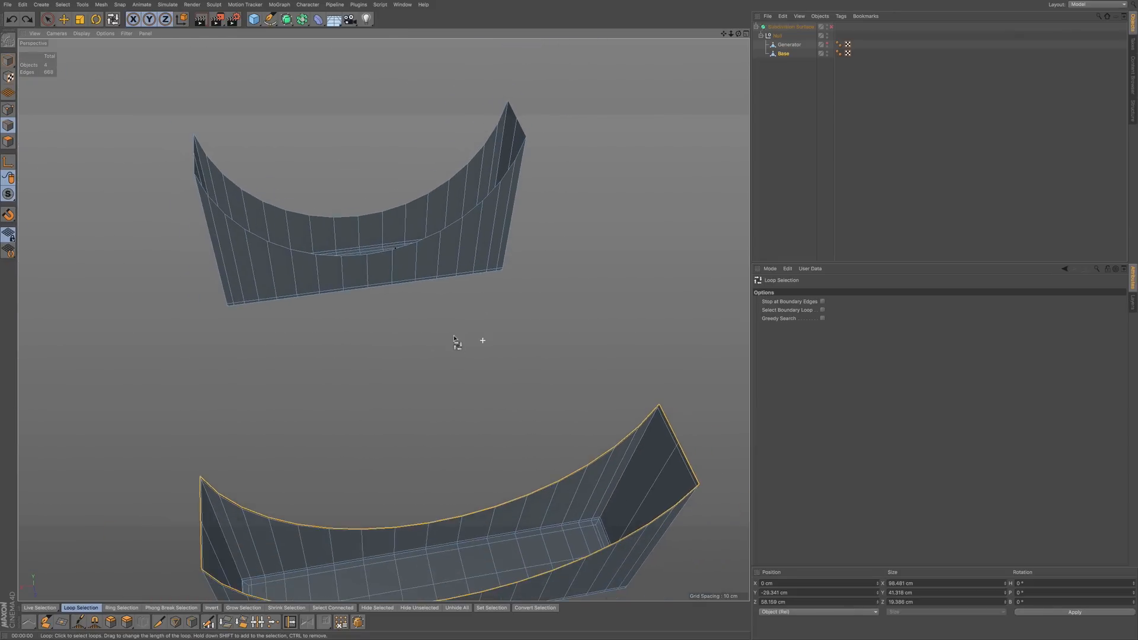
alt+middle_drag(646, 485, 541, 333)
alt+drag(542, 333, 551, 328)
alt+right_drag(554, 327, 642, 300)
alt+drag(556, 276, 525, 270)
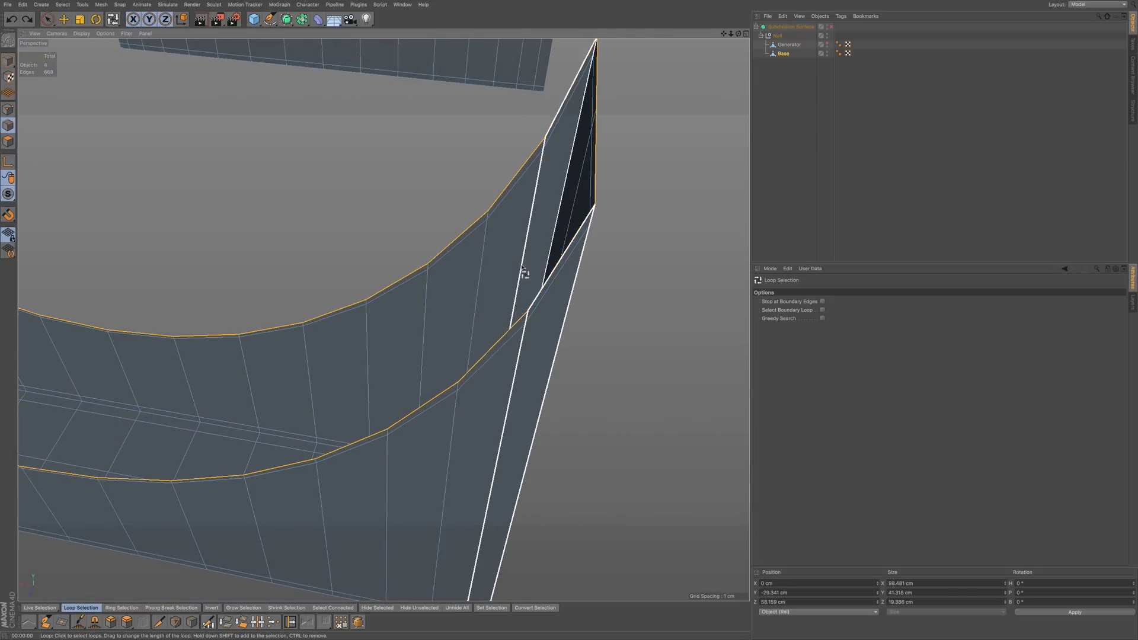
key(e)
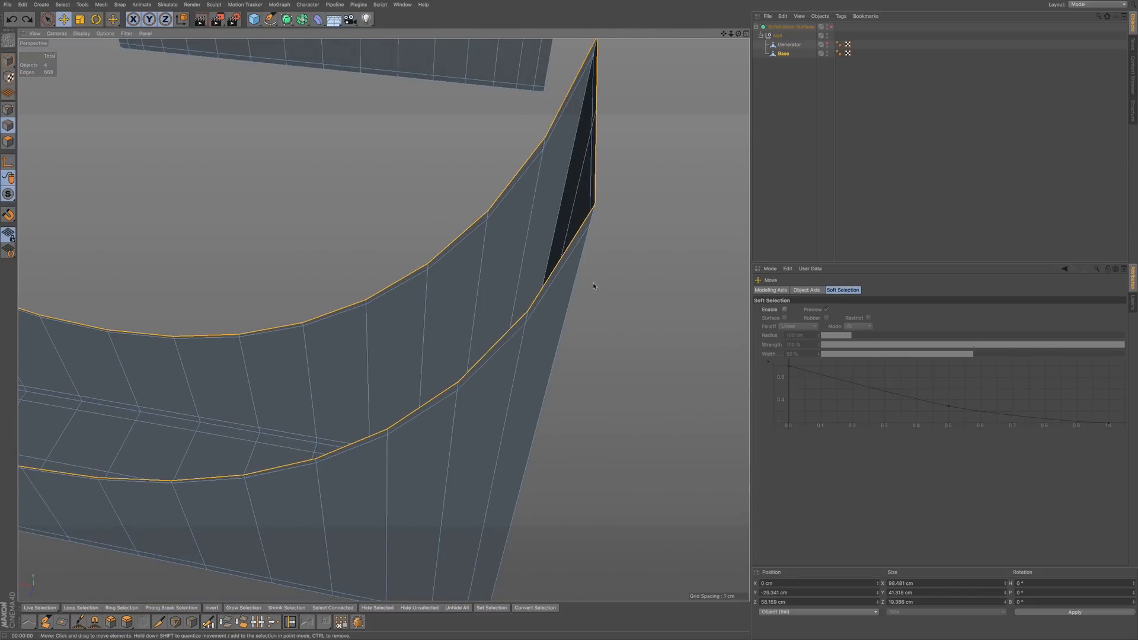
click(127, 622)
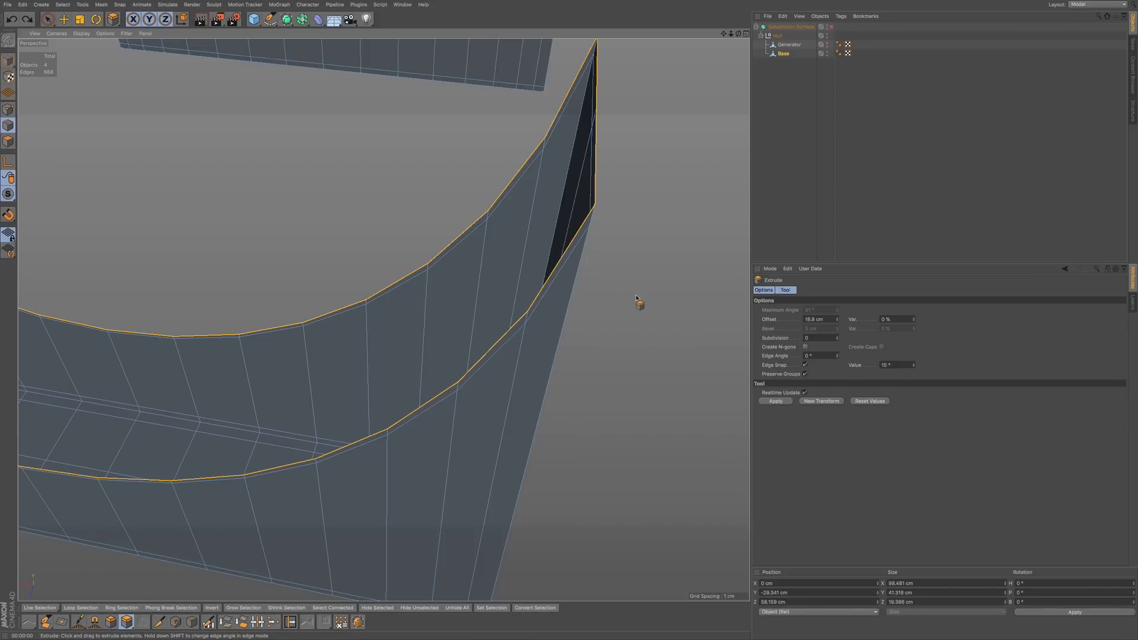
drag(635, 298, 667, 288)
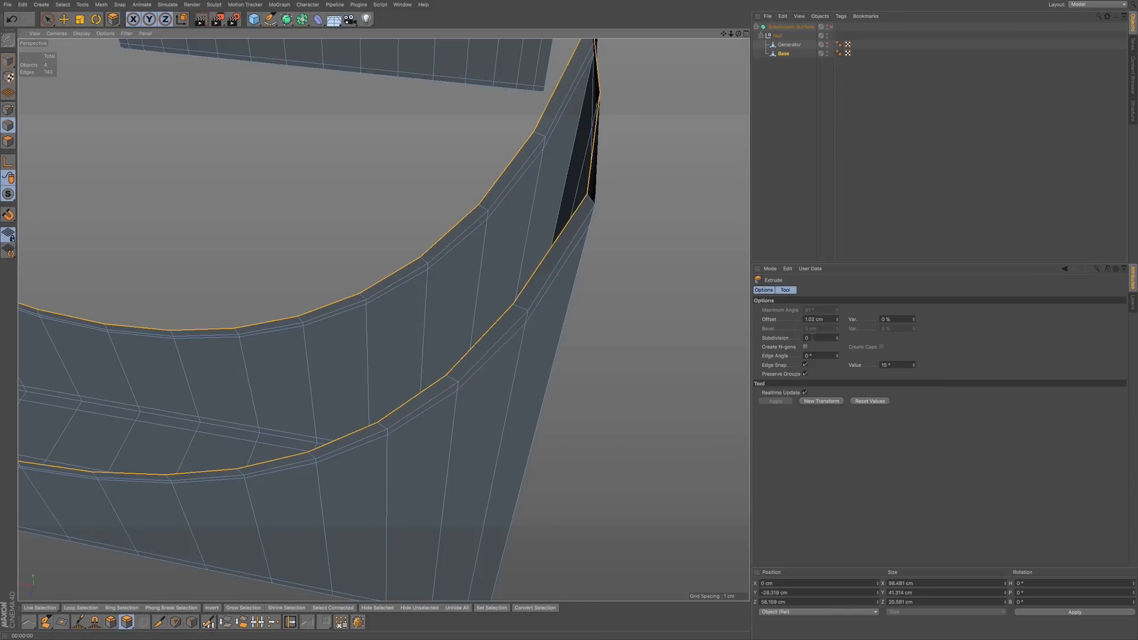
drag(836, 320, 835, 382)
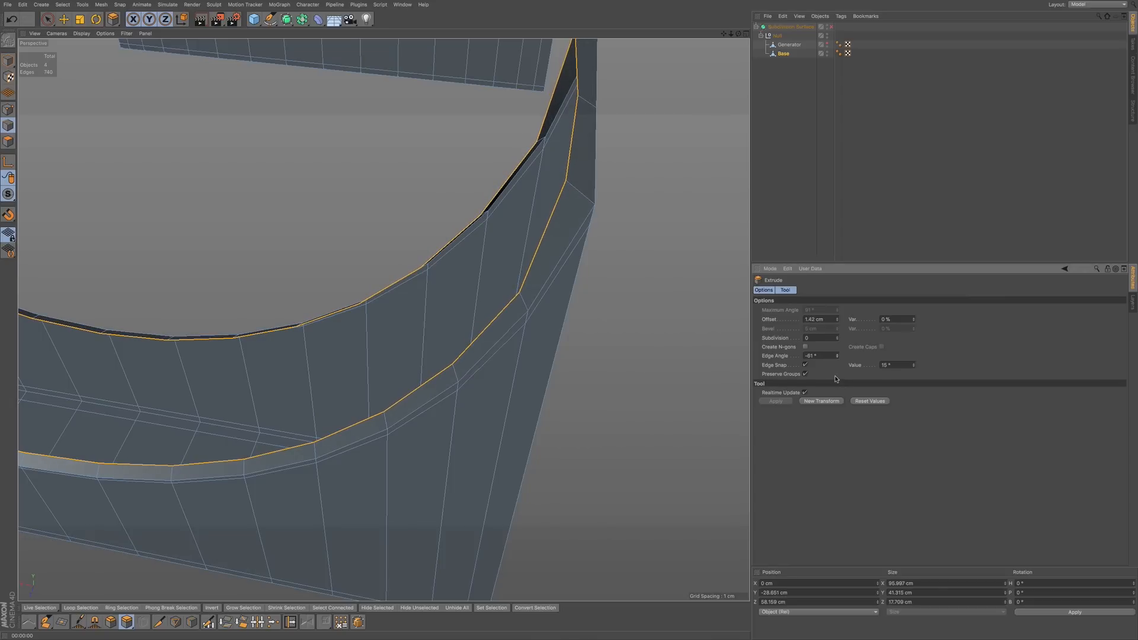
- Lower the extruded rim edges slightly and add a loop cut along the new rim strip at about 38.6 % offset
alt+drag(572, 243, 525, 208)
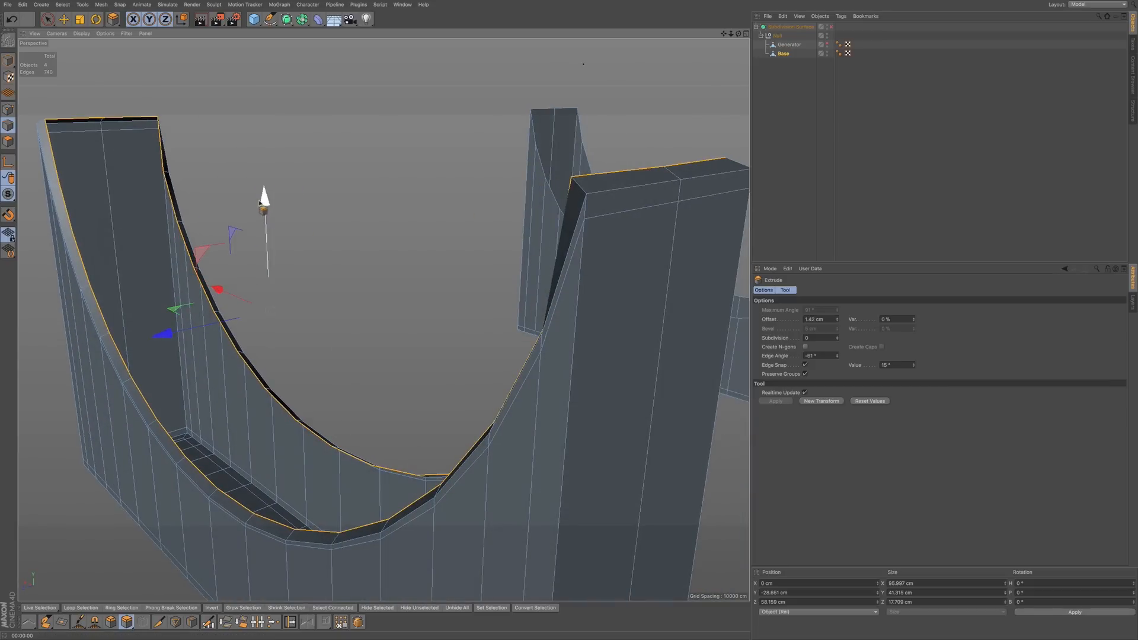
drag(264, 195, 263, 209)
alt+drag(304, 321, 407, 274)
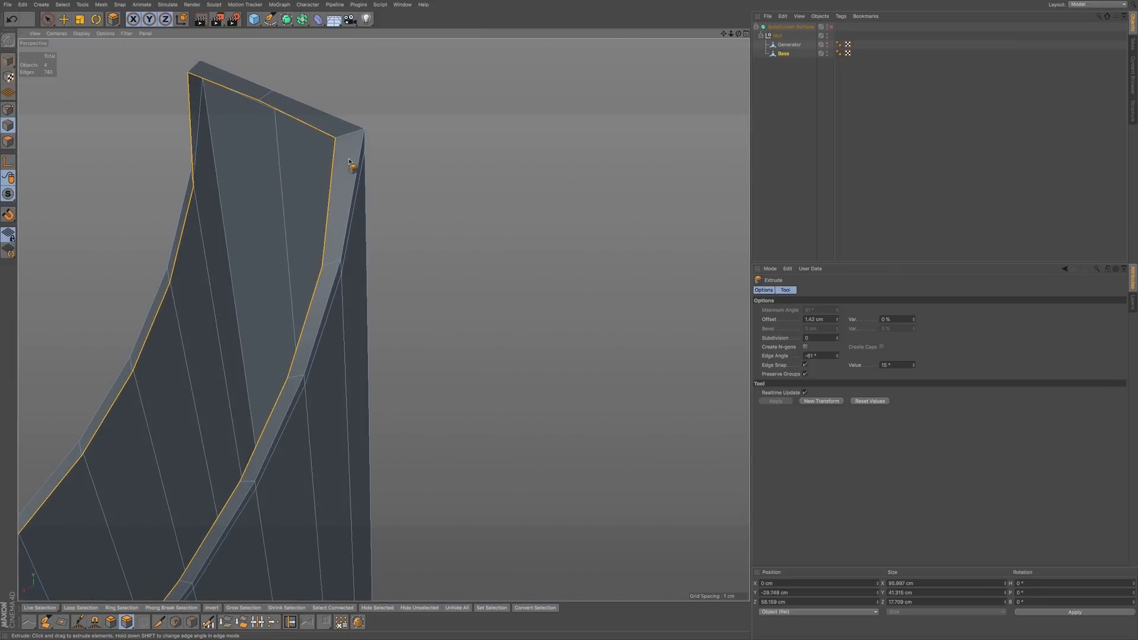
key(k)
key(l)
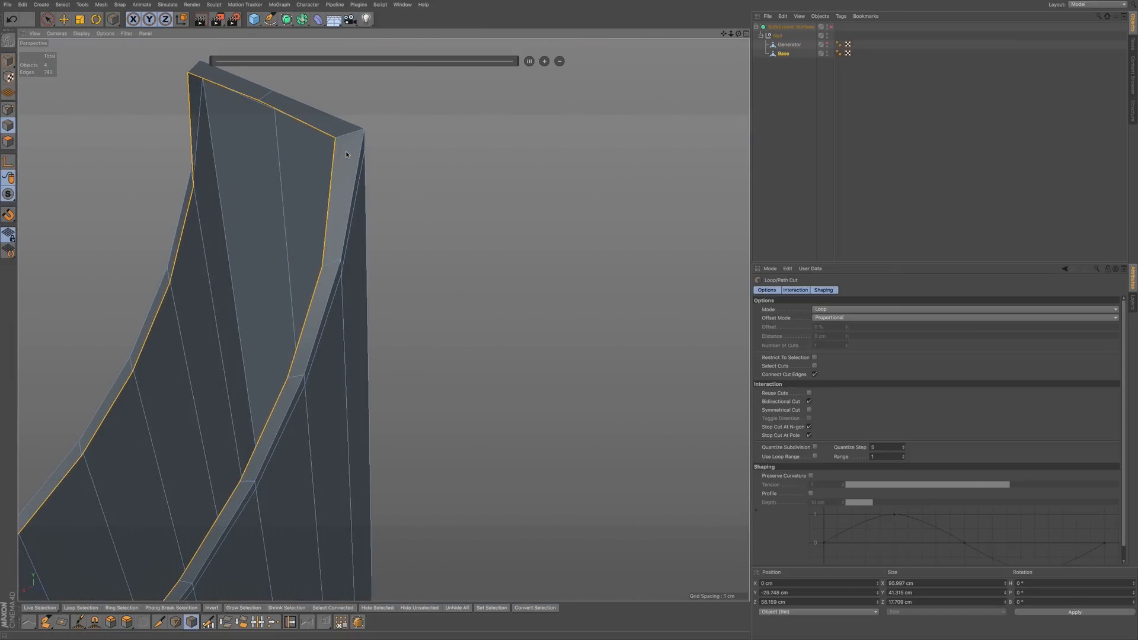
click(354, 132)
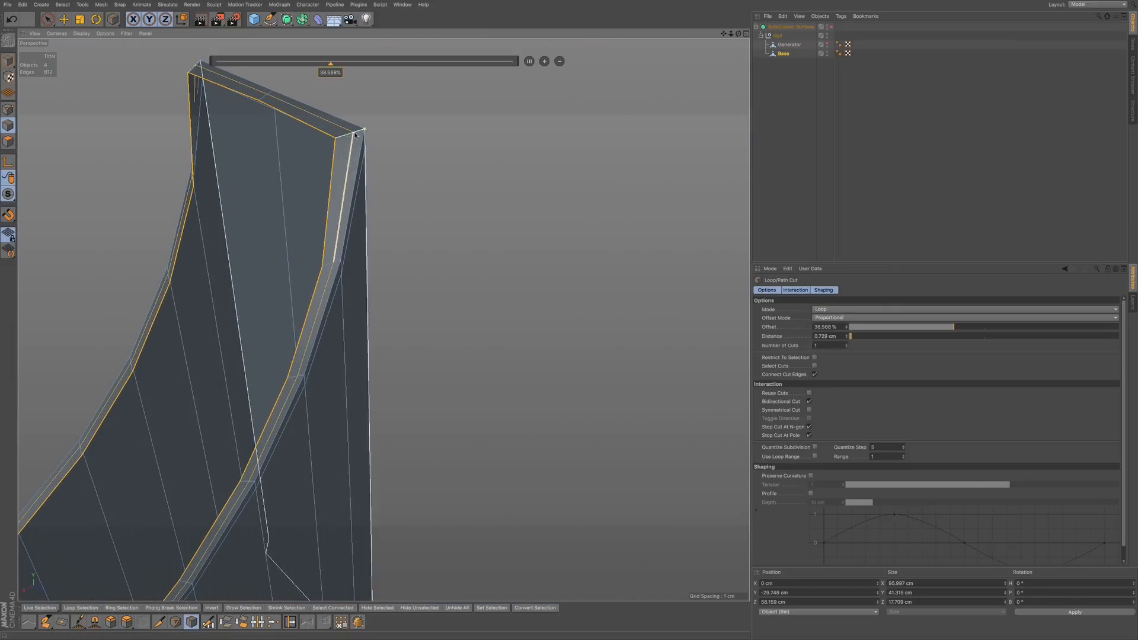
- Turn the Subdivision Surface back on, unhide Generator, and render a preview of the whole tank with its stands
click(831, 27)
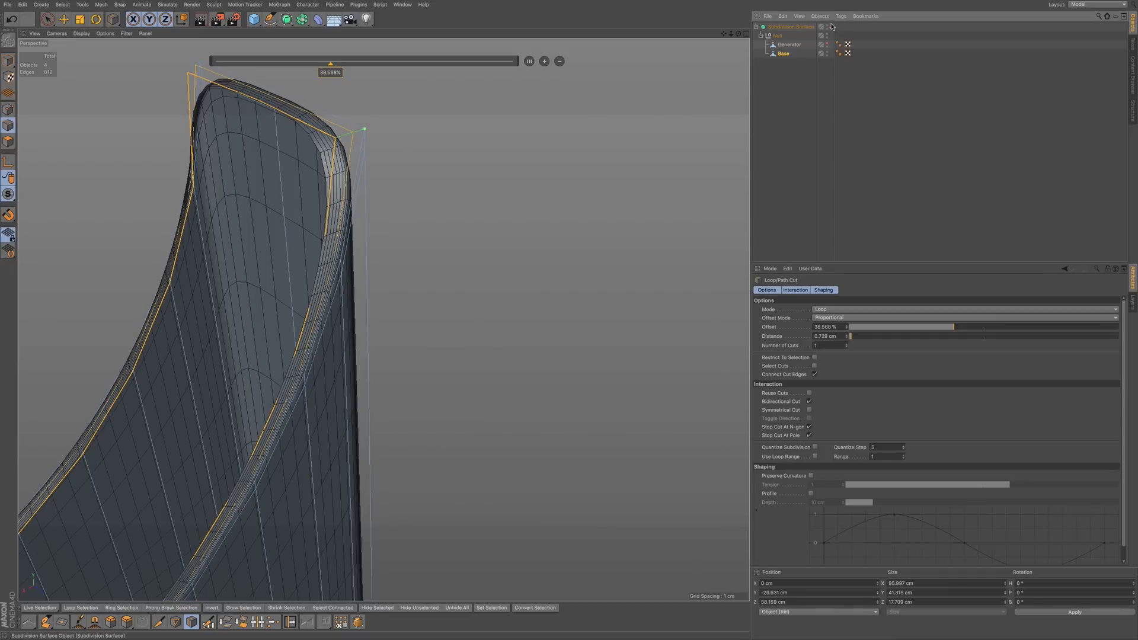
alt+drag(400, 232, 366, 219)
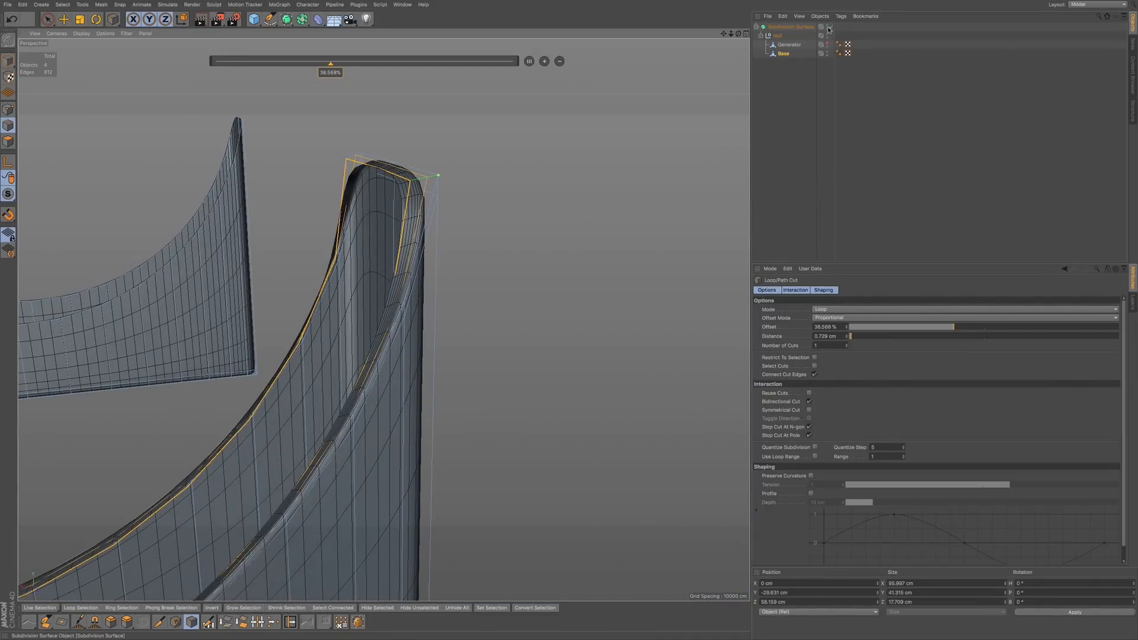
click(826, 43)
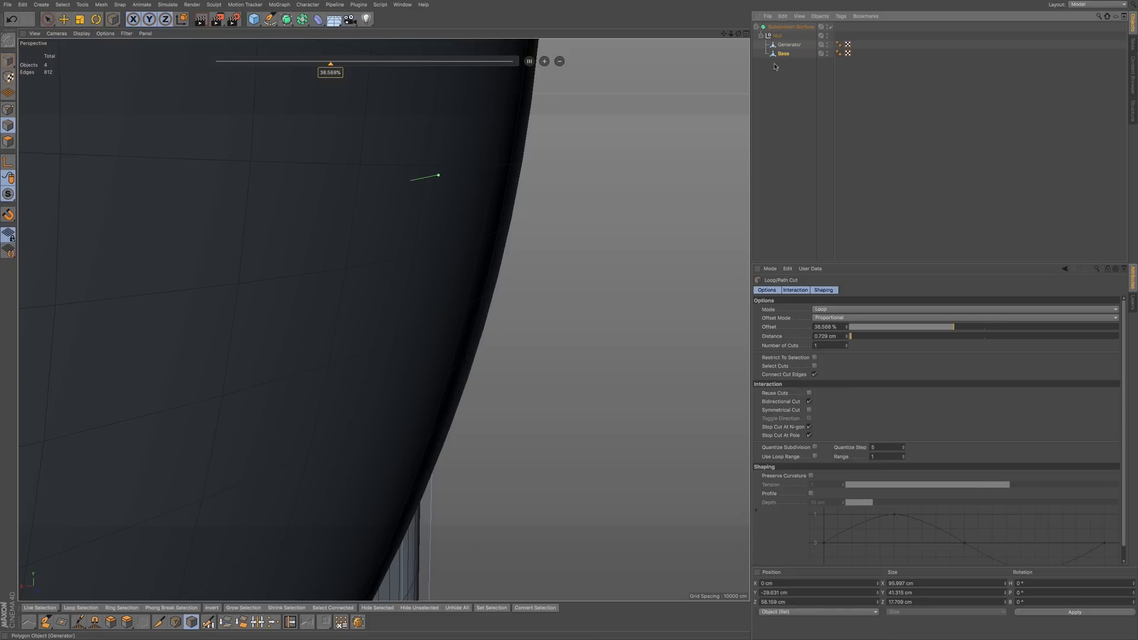
alt+drag(549, 196, 475, 188)
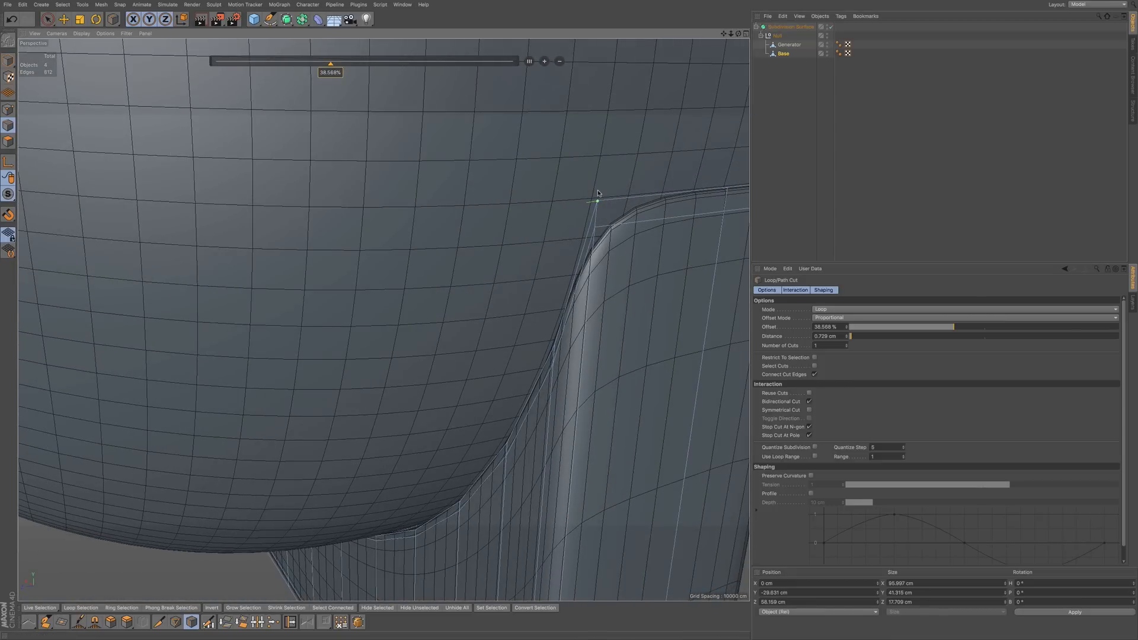
alt+middle_drag(617, 191, 448, 137)
alt+right_drag(539, 161, 351, 183)
alt+middle_drag(505, 201, 351, 354)
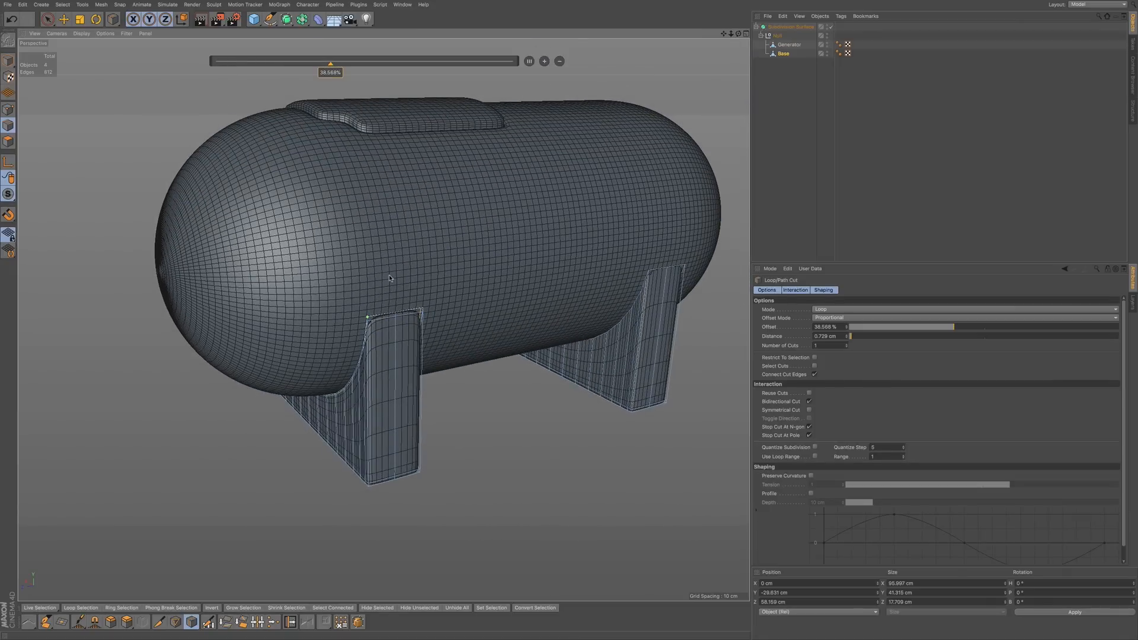
key(ctrl+r)
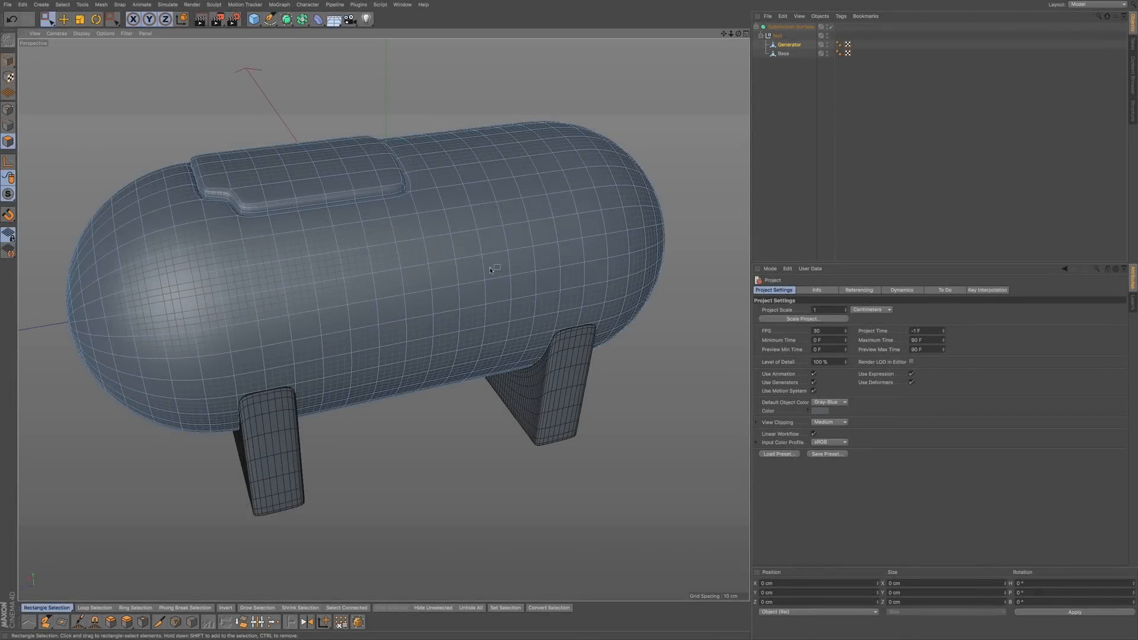
- In the right view, select four adjacent polygon loops around Generator, starting at the outer edge of the rear stand
alt+drag(513, 272, 488, 270)
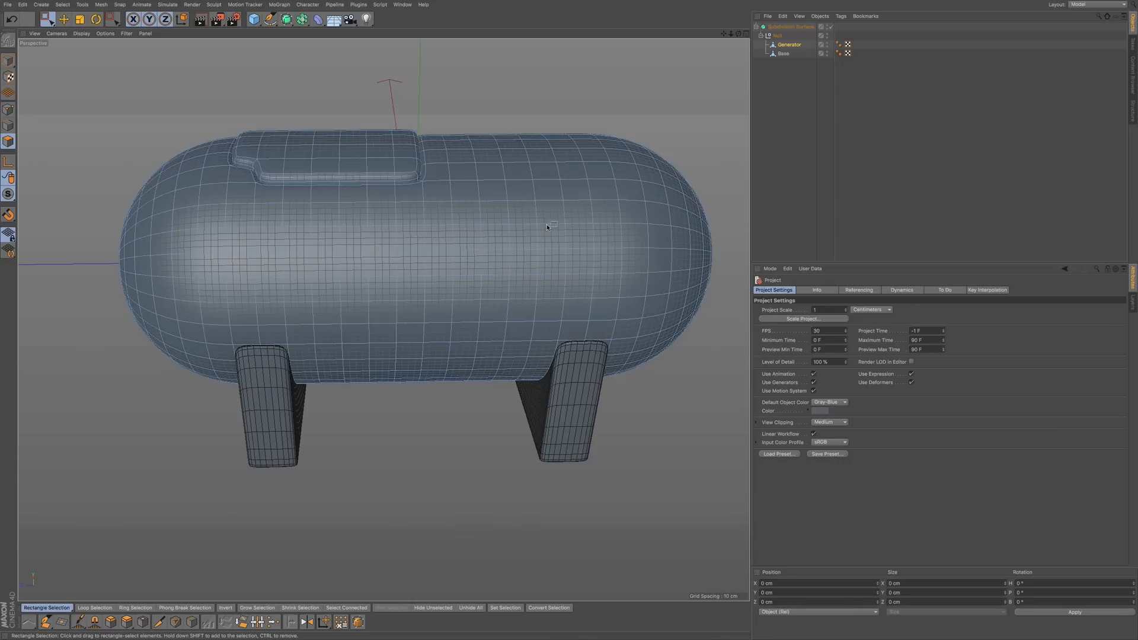
key(F4)
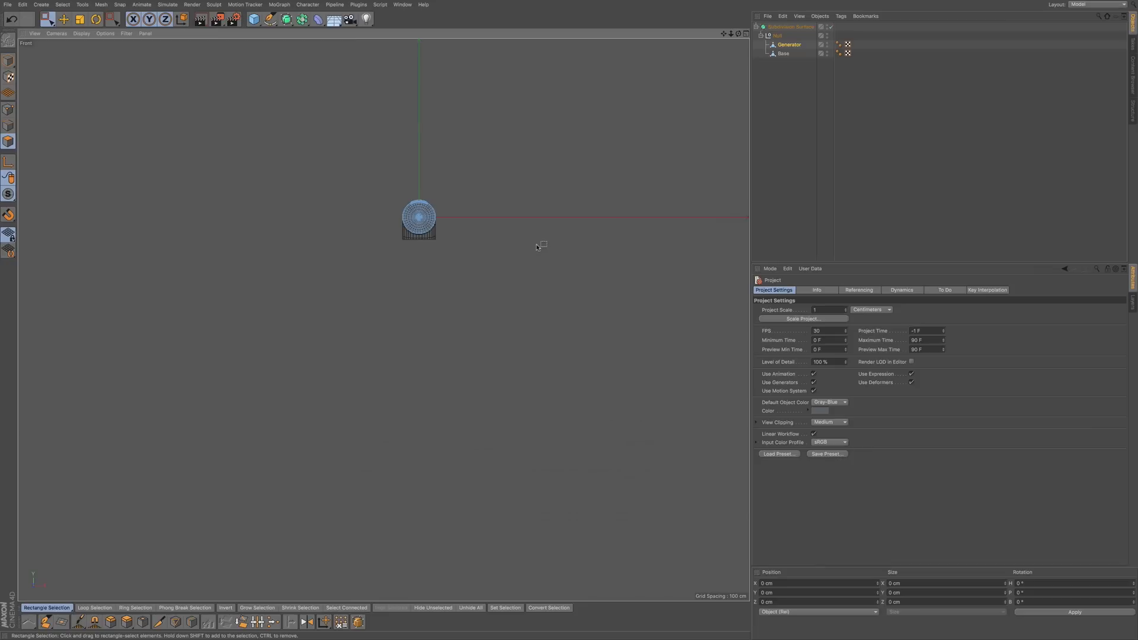
key(F3)
mouse_move(514, 295)
alt+right_down()
mouse_move(490, 278)
mouse_move(524, 288)
alt+right_up()
alt+middle_drag(524, 288, 391, 239)
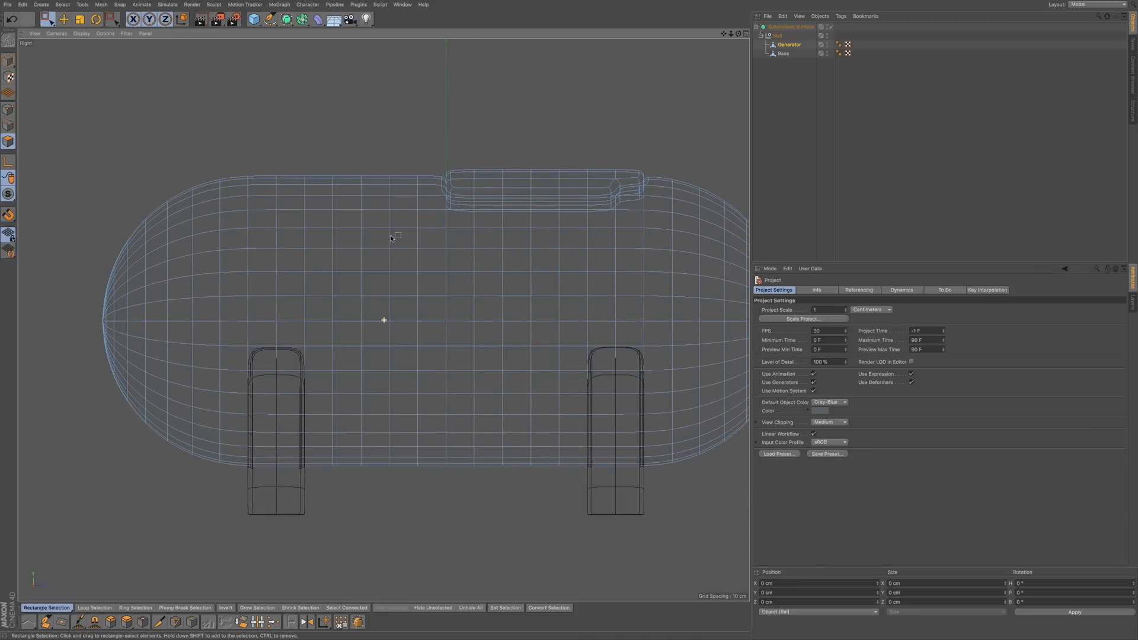
key(u)
key(l)
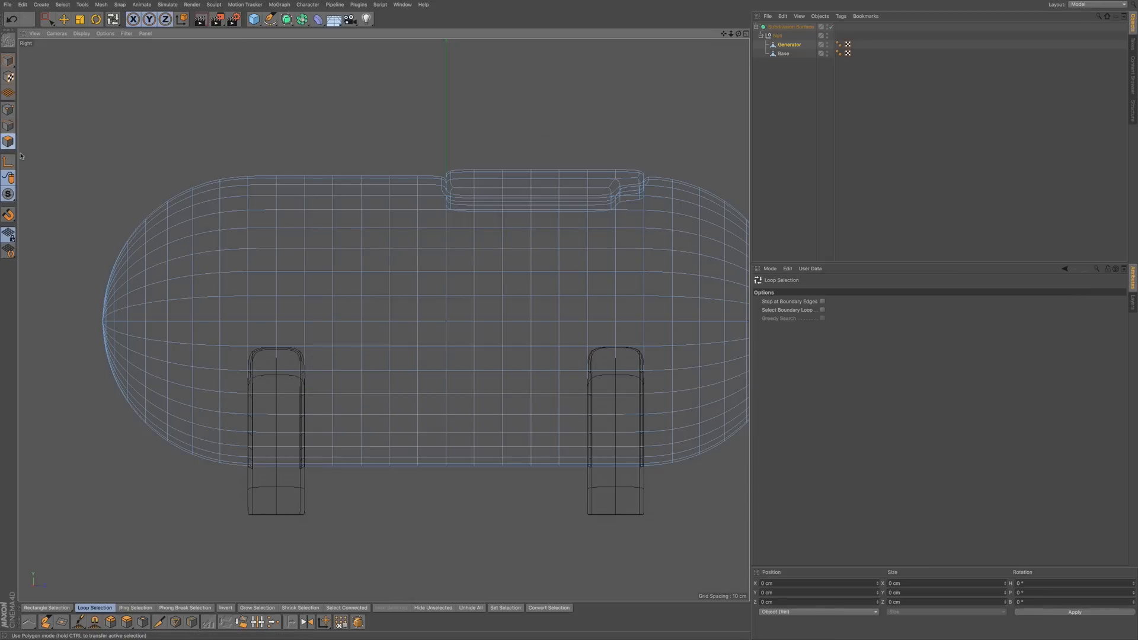
click(344, 276)
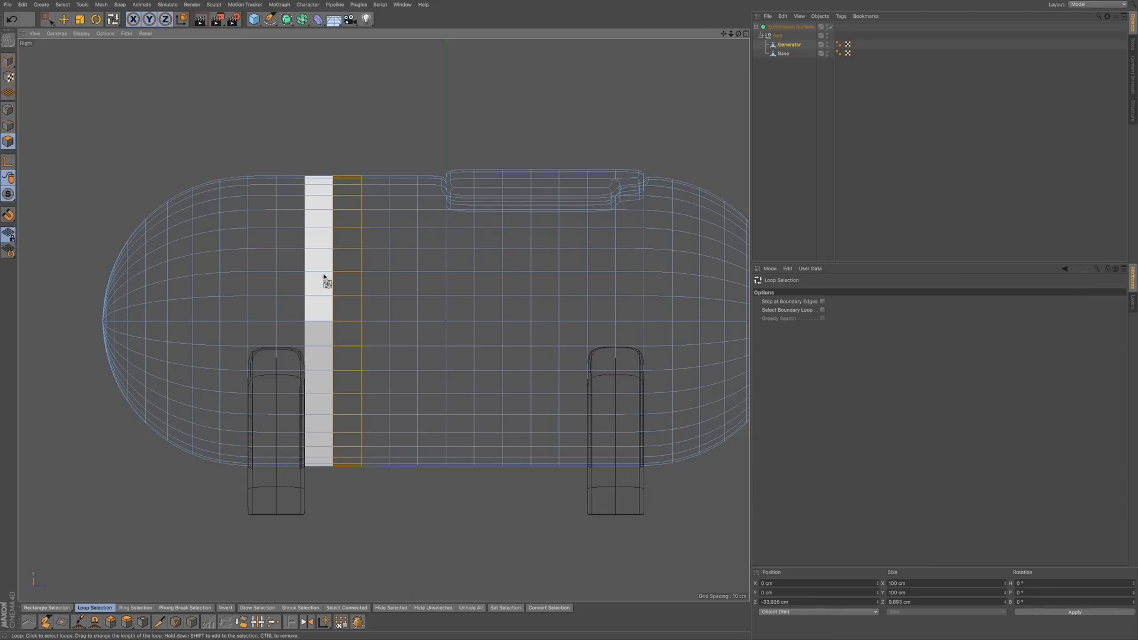
shift+click(320, 276)
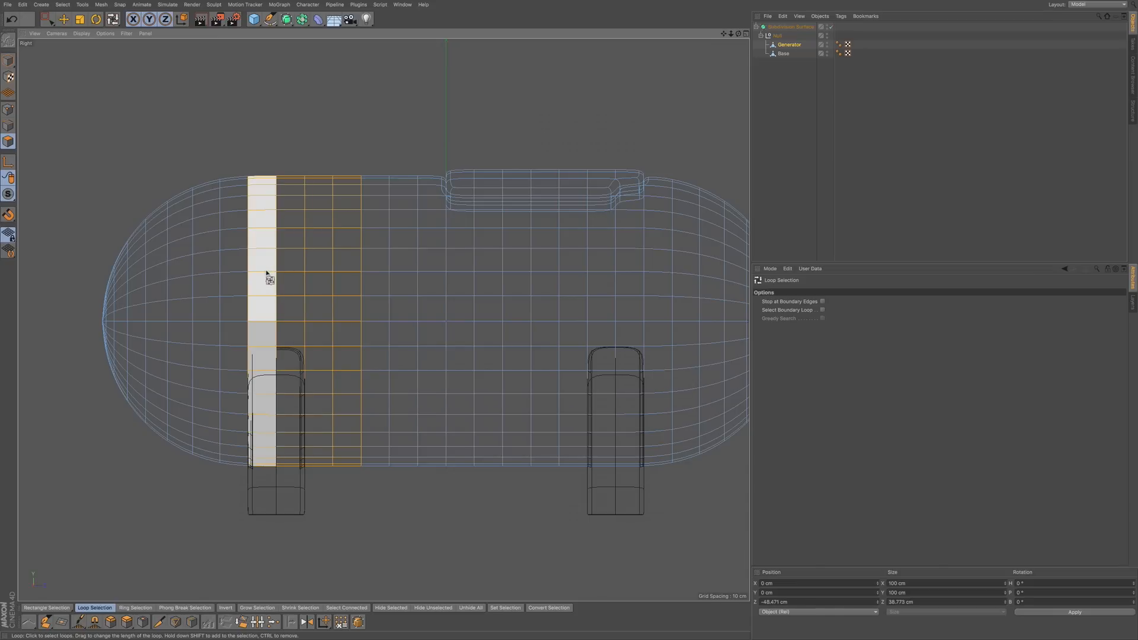
shift+click(267, 302)
- Trim Generator's polygon selection to the upper half and give it a step, shifting its lowest rows two columns toward the tank's middle
drag(45, 19, 62, 46)
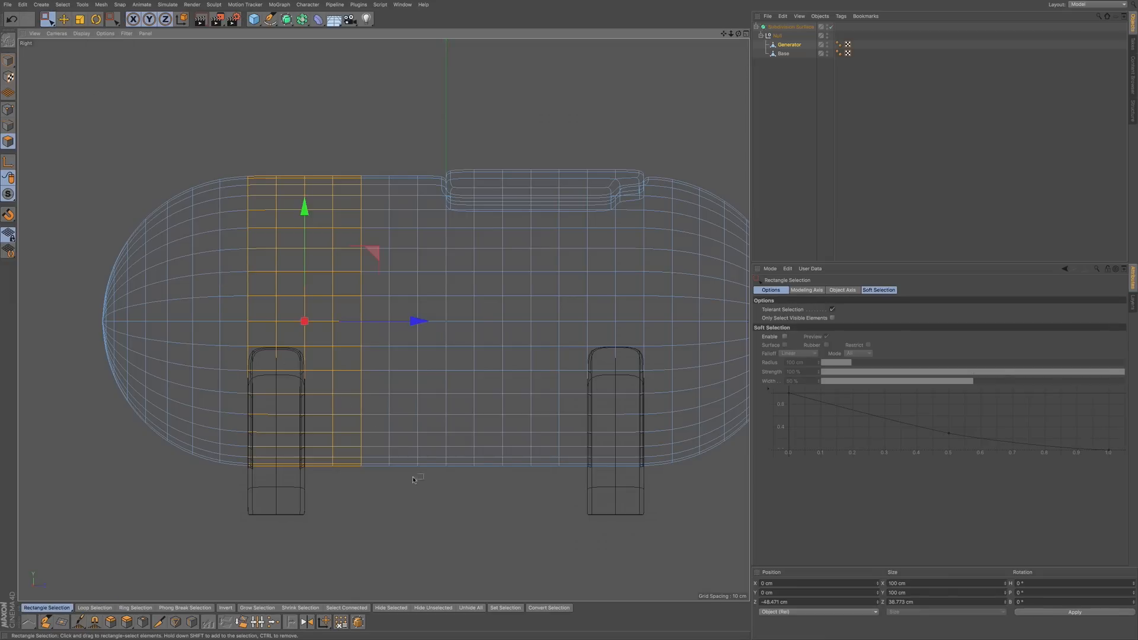
drag(437, 503, 176, 325)
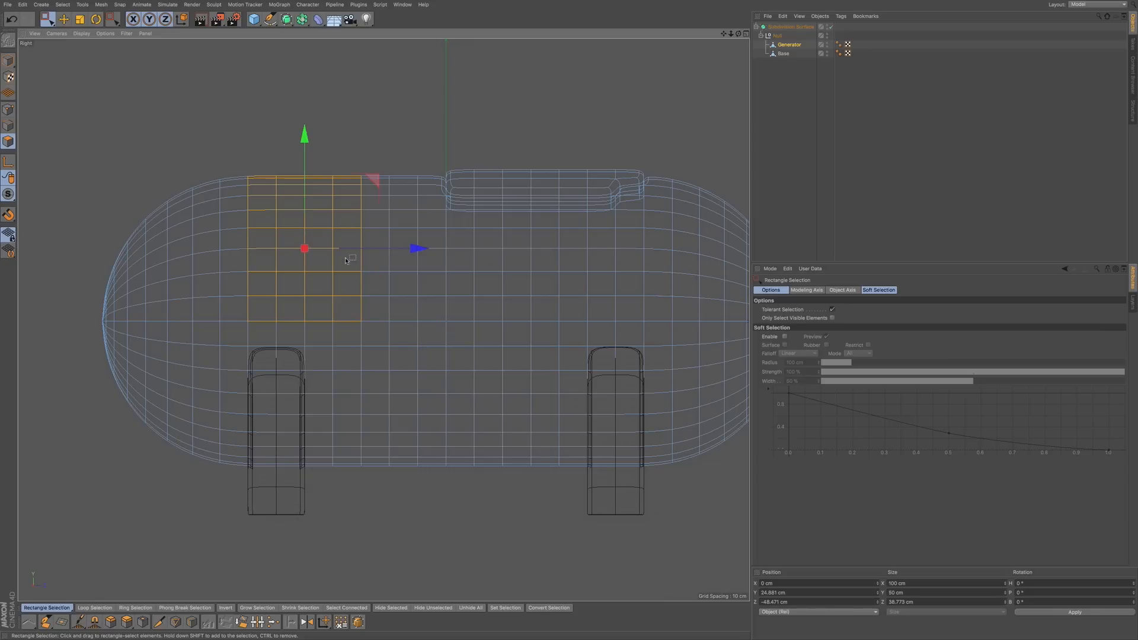
shift+drag(347, 258, 396, 312)
ctrl+drag(288, 331, 239, 262)
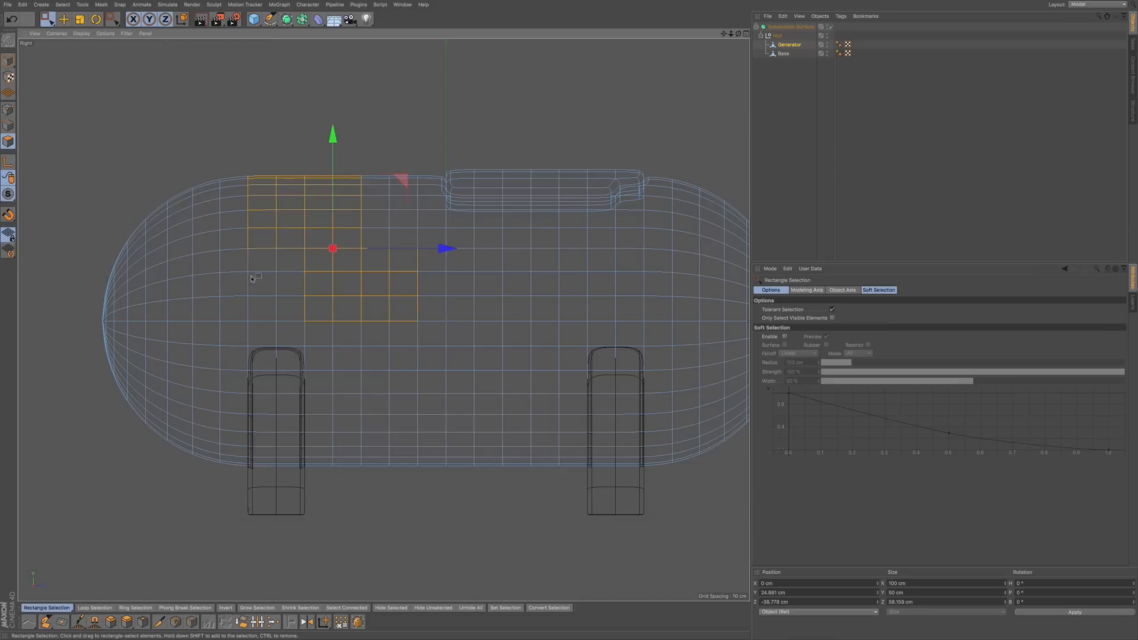
key(F1)
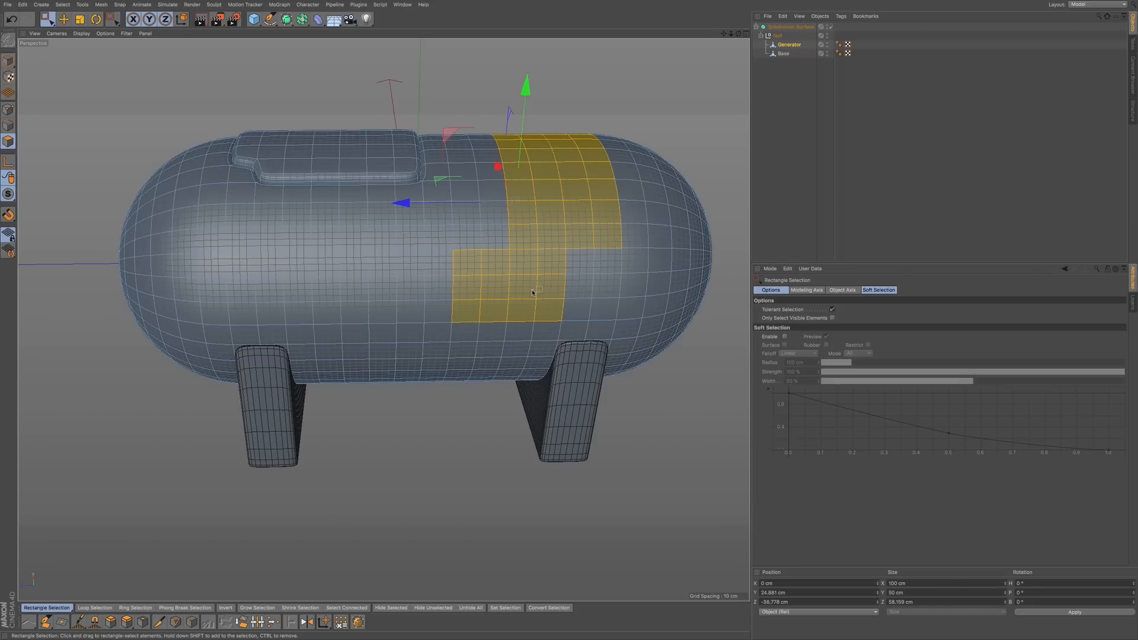
- Extrude Generator's stepped polygon selection inward in successive passes, starting with a -2 cm offset and finishing with -0.8 cm
alt+drag(537, 294, 523, 273)
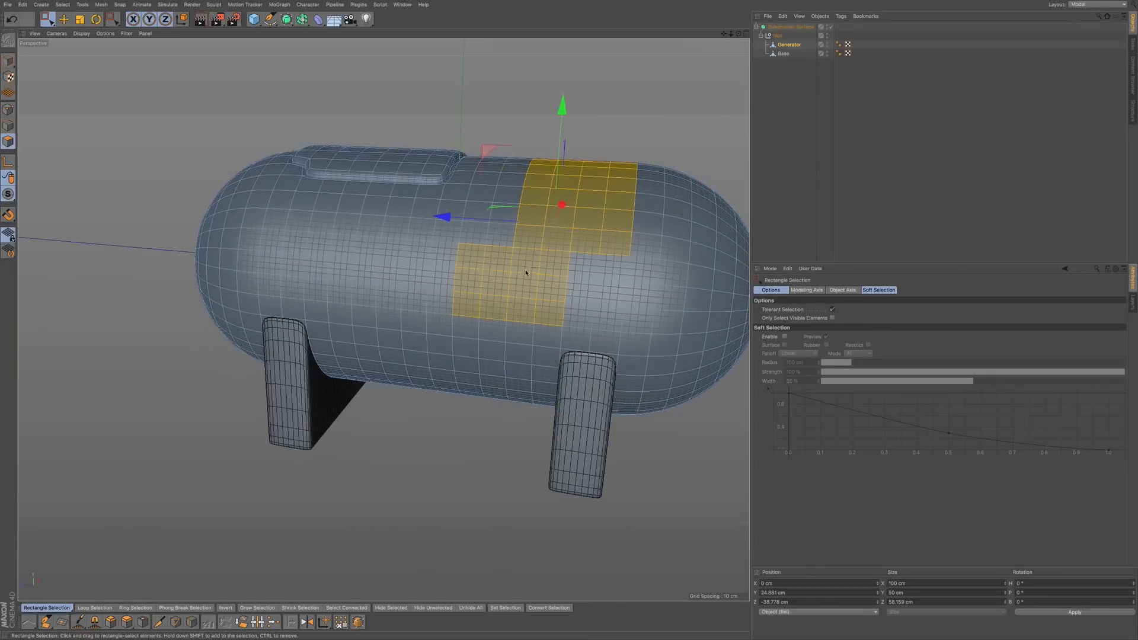
key(d)
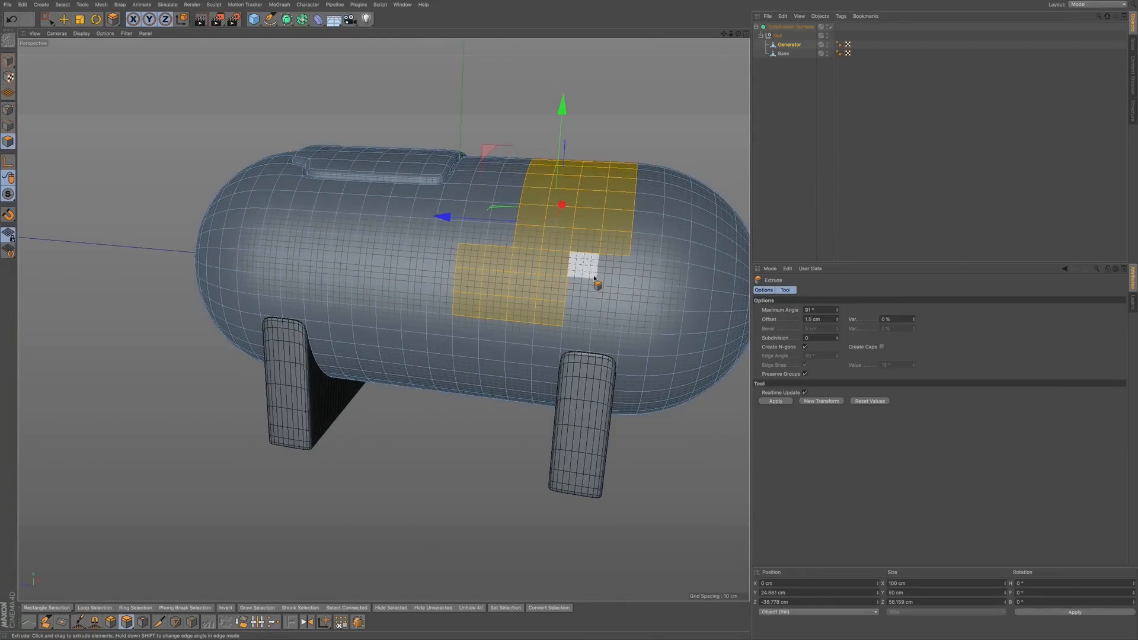
drag(616, 286, 612, 285)
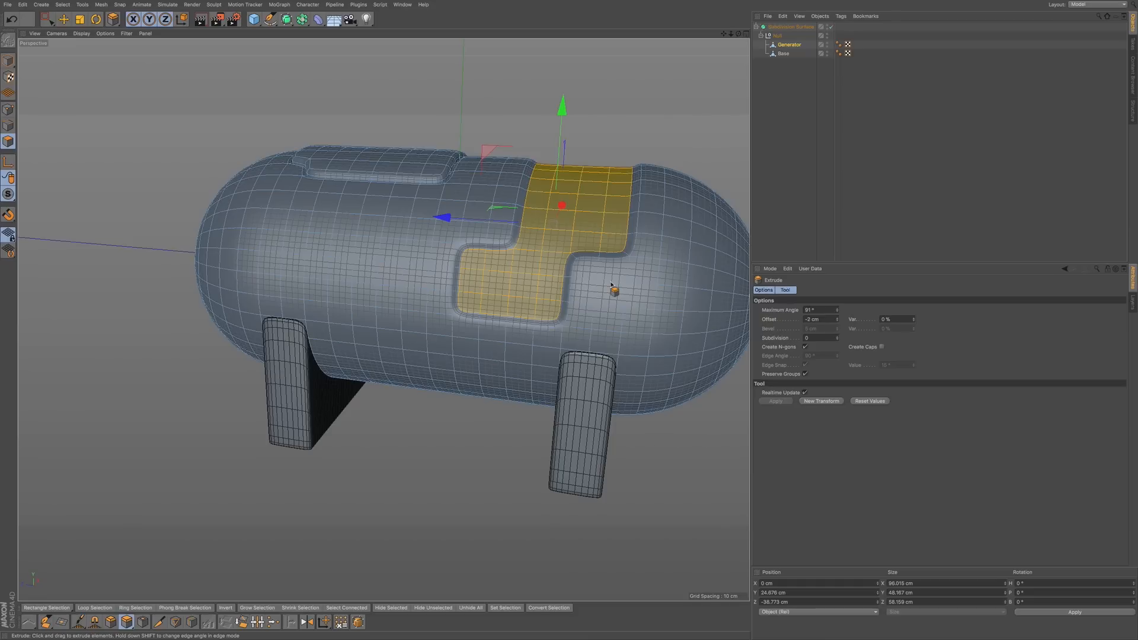
drag(627, 280, 617, 281)
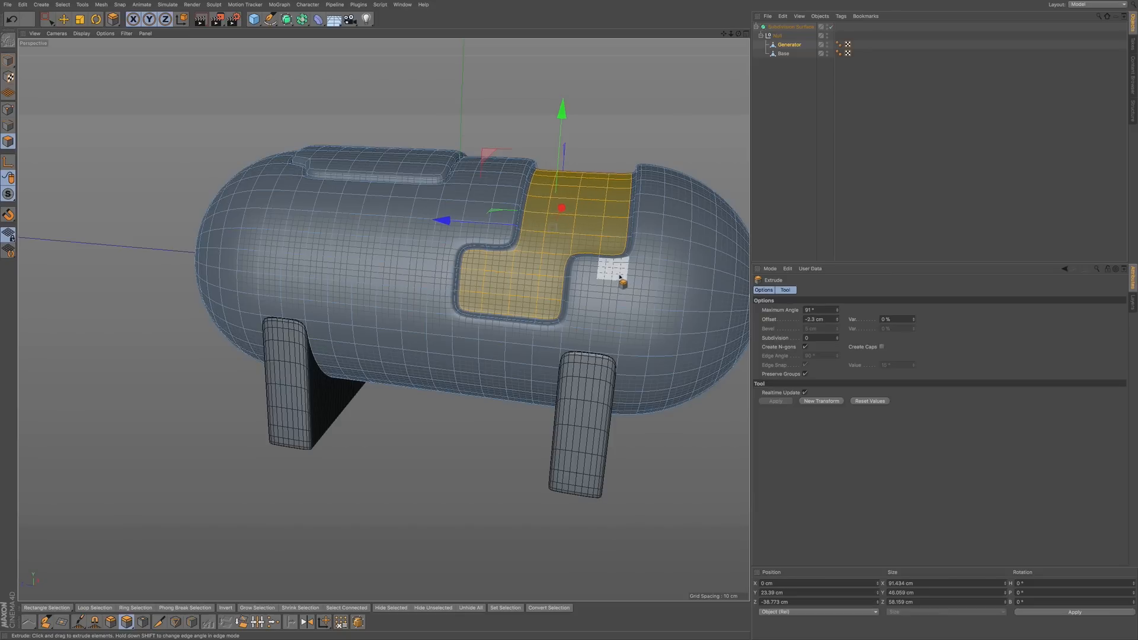
alt+drag(613, 270, 598, 212)
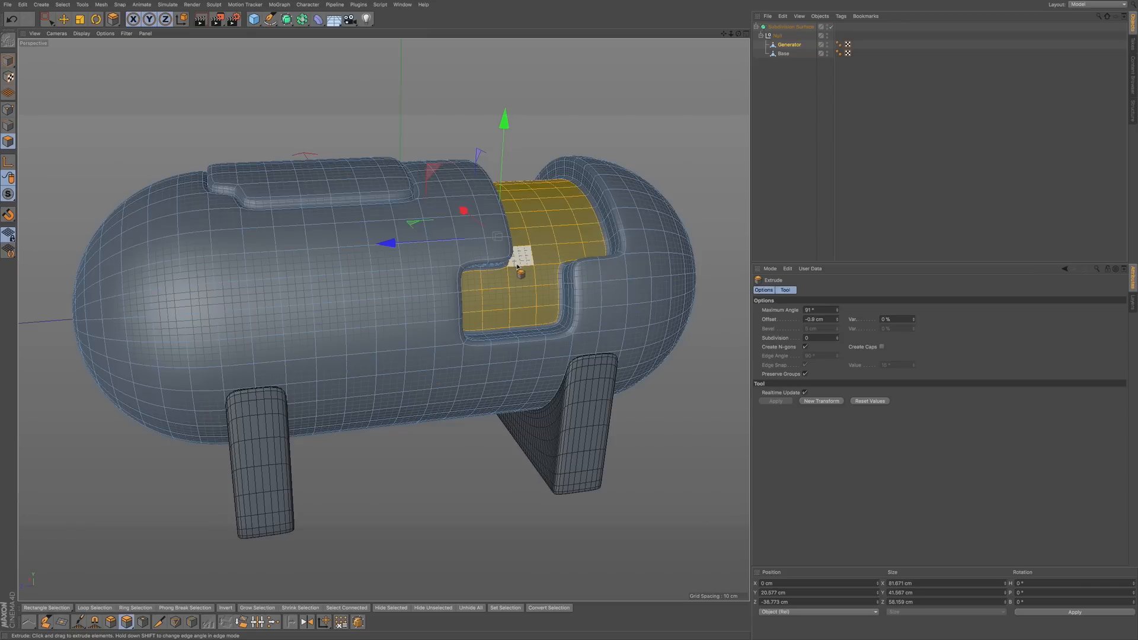
- Disconnect the selected floor polygons of the stepped recess from the surrounding walls
scroll(530, 274, up, 5)
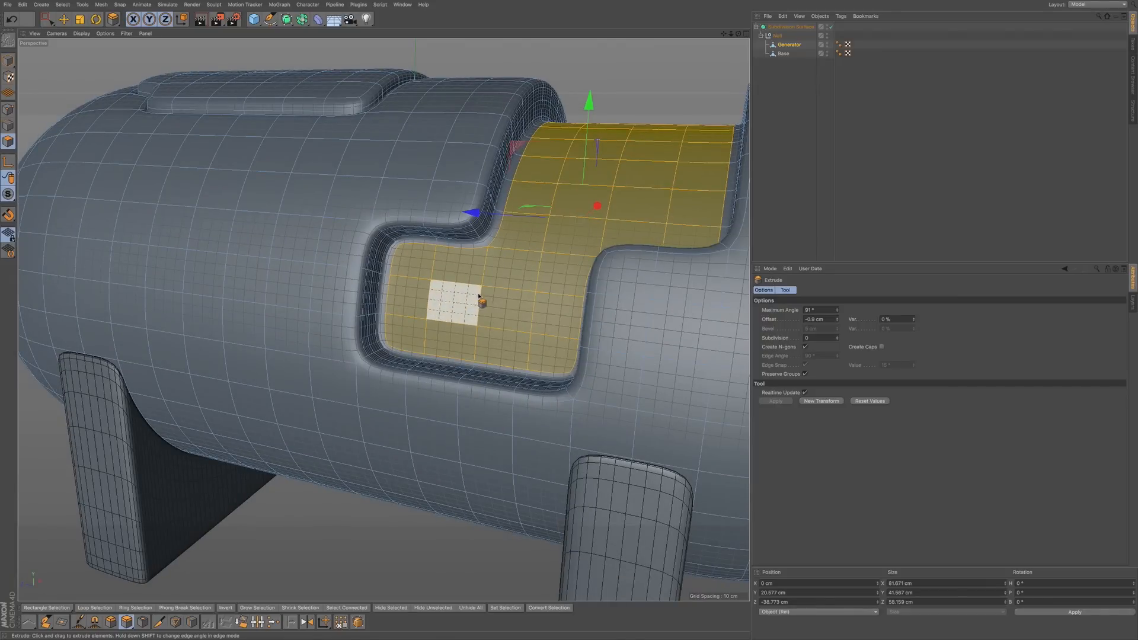
click(101, 5)
mouse_move(113, 27)
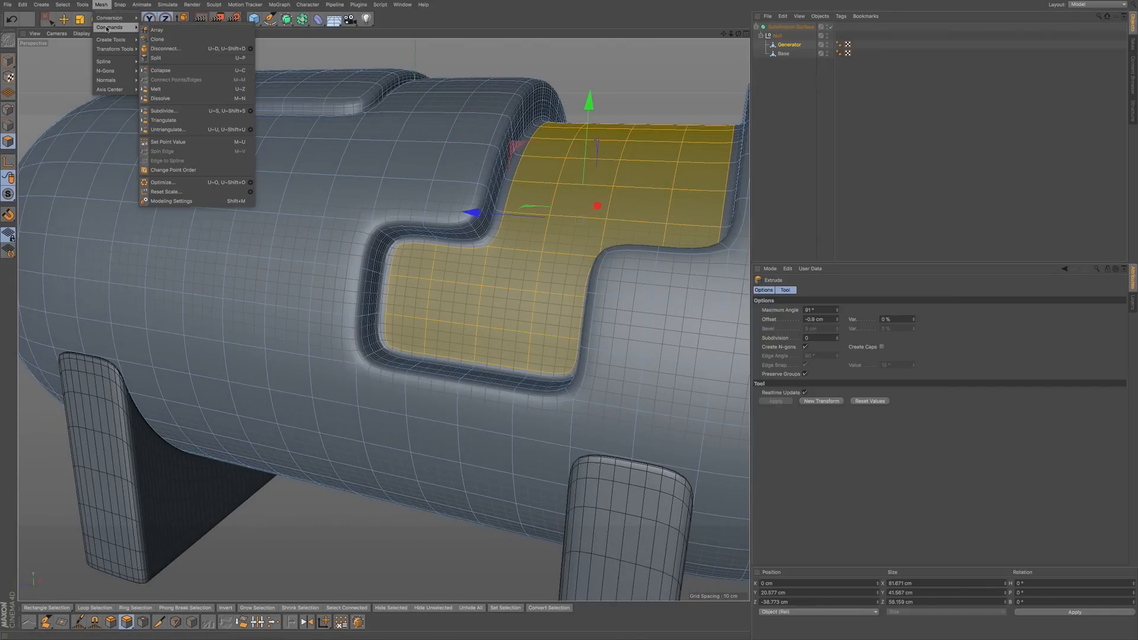
click(155, 39)
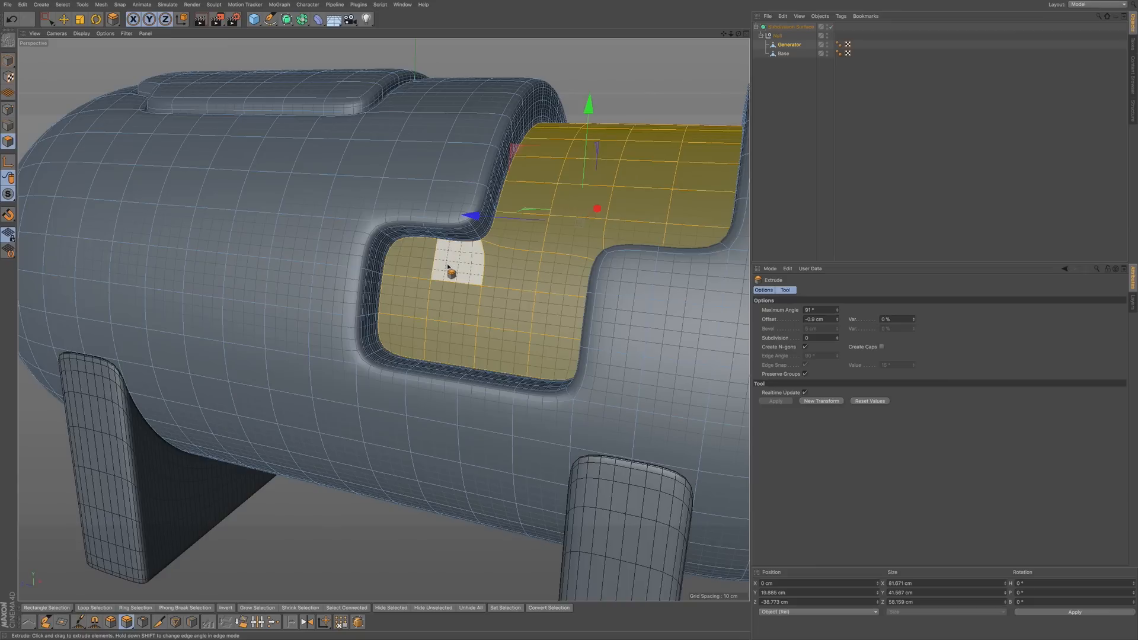
- Select the edge loop where the recess walls meet the detached floor and extrude those edges with a -0.34 cm offset
click(9, 124)
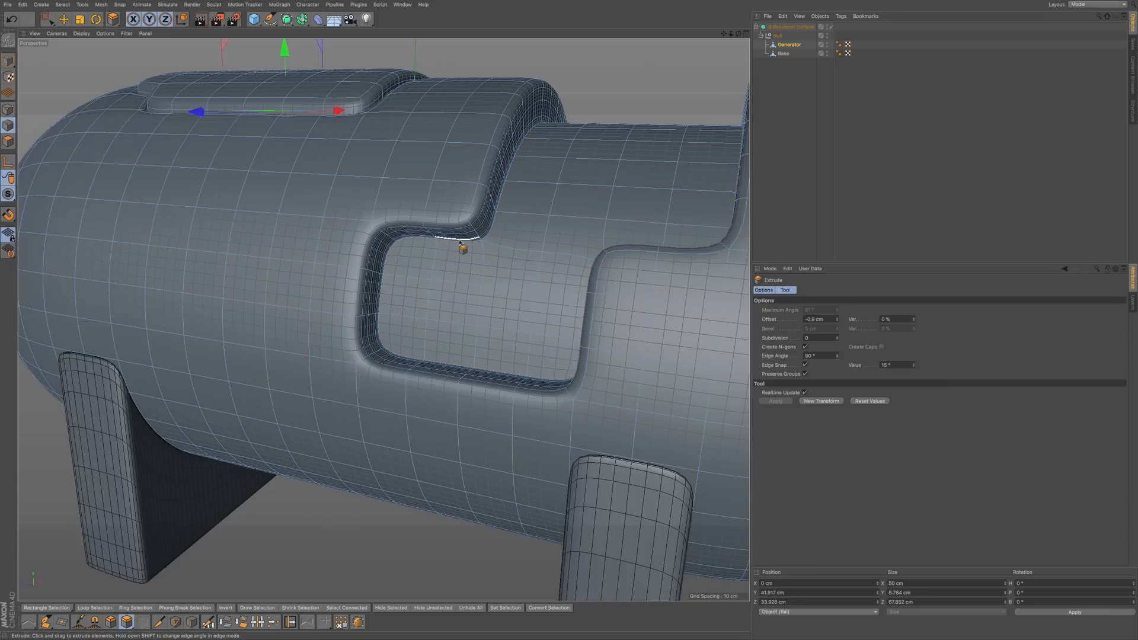
key(u)
key(l)
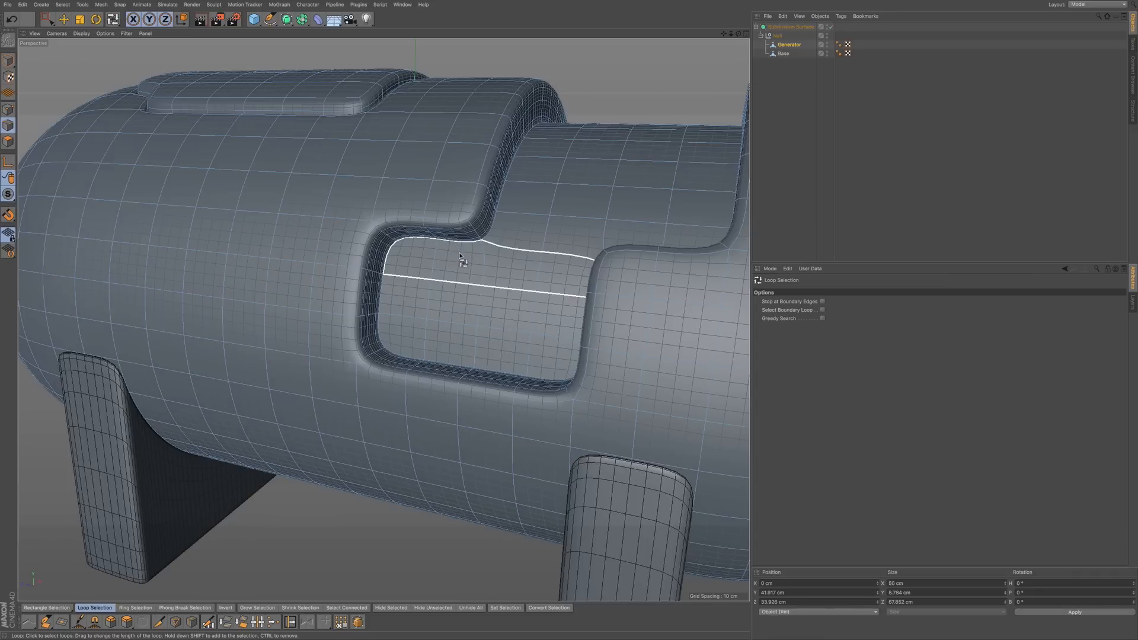
click(484, 236)
scroll(485, 242, up, 5)
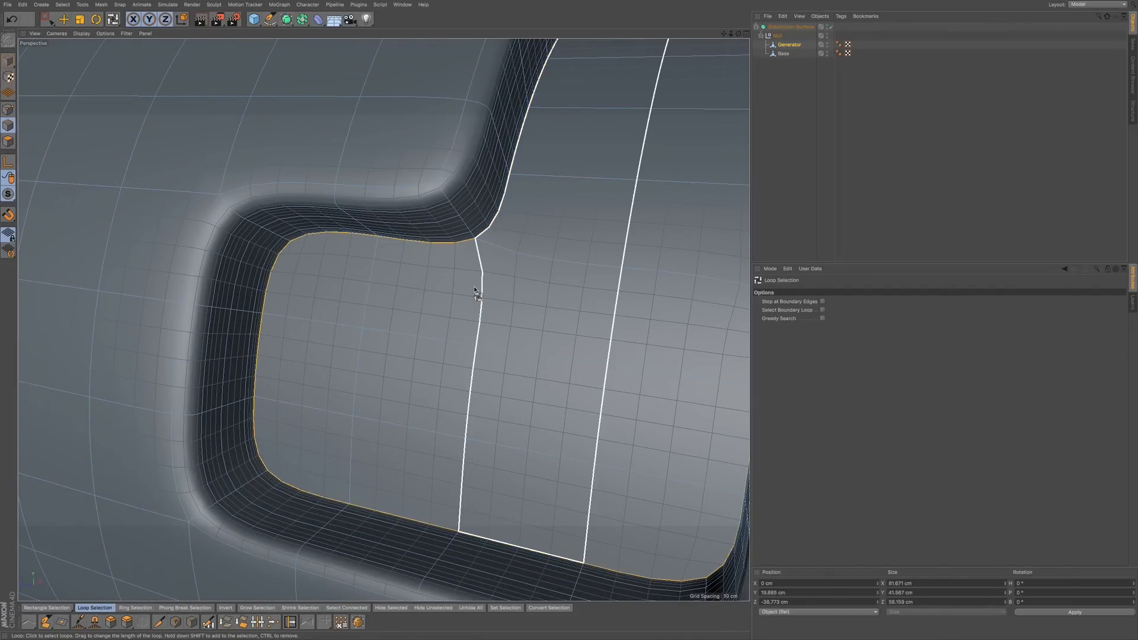
key(d)
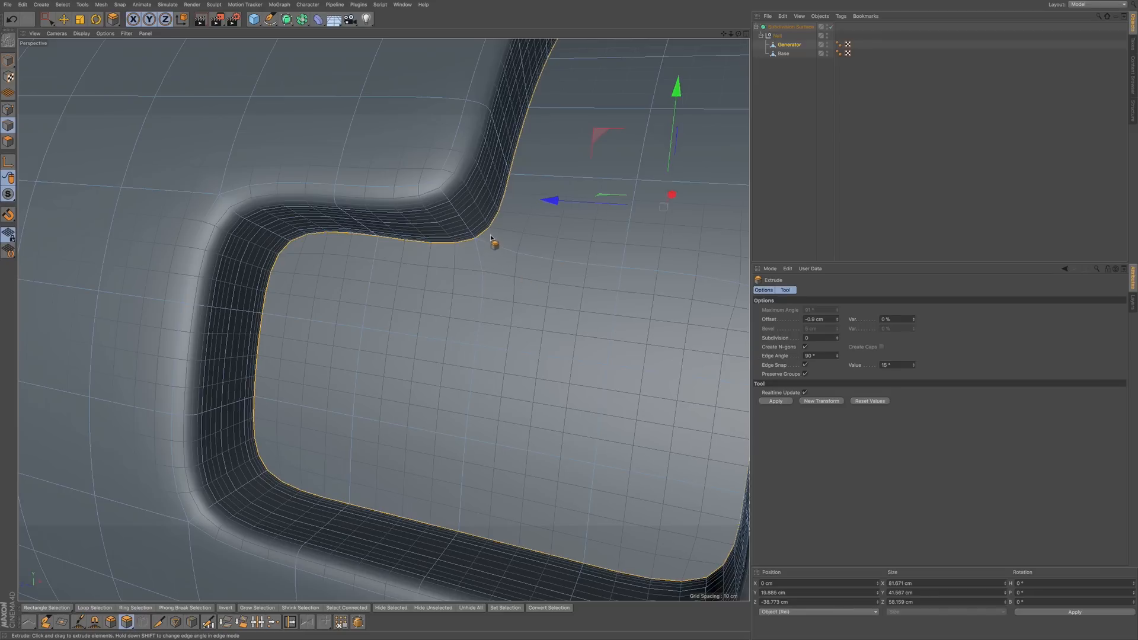
scroll(503, 240, up, 4)
mouse_move(513, 240)
mouse_down()
mouse_move(523, 244)
mouse_move(493, 235)
mouse_up()
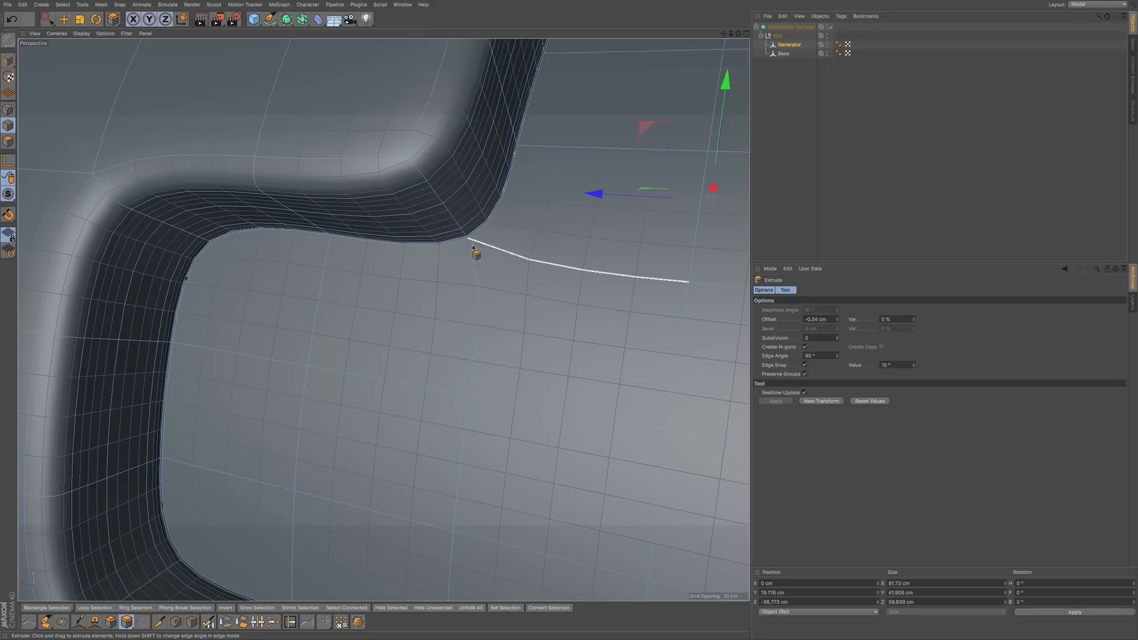
mouse_move(484, 253)
alt+right_down()
mouse_move(536, 254)
mouse_move(511, 234)
alt+right_up()
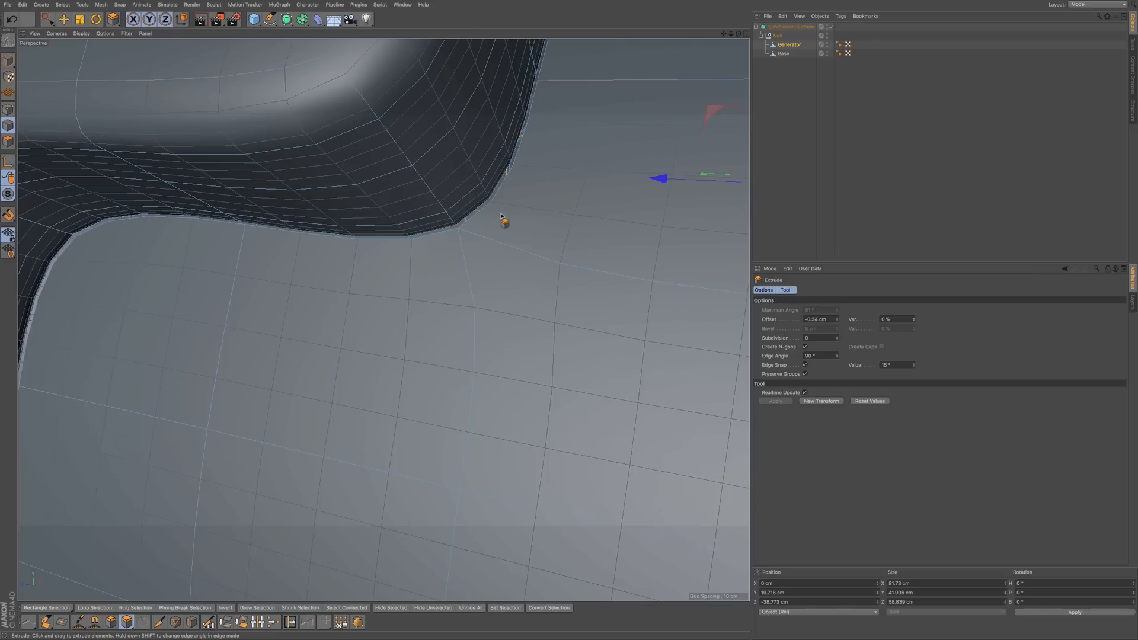
- Using Select Boundary Loop, select the detached floor's border edges and extrude them in two short passes, ending with a -0.22 cm offset
key(u)
key(l)
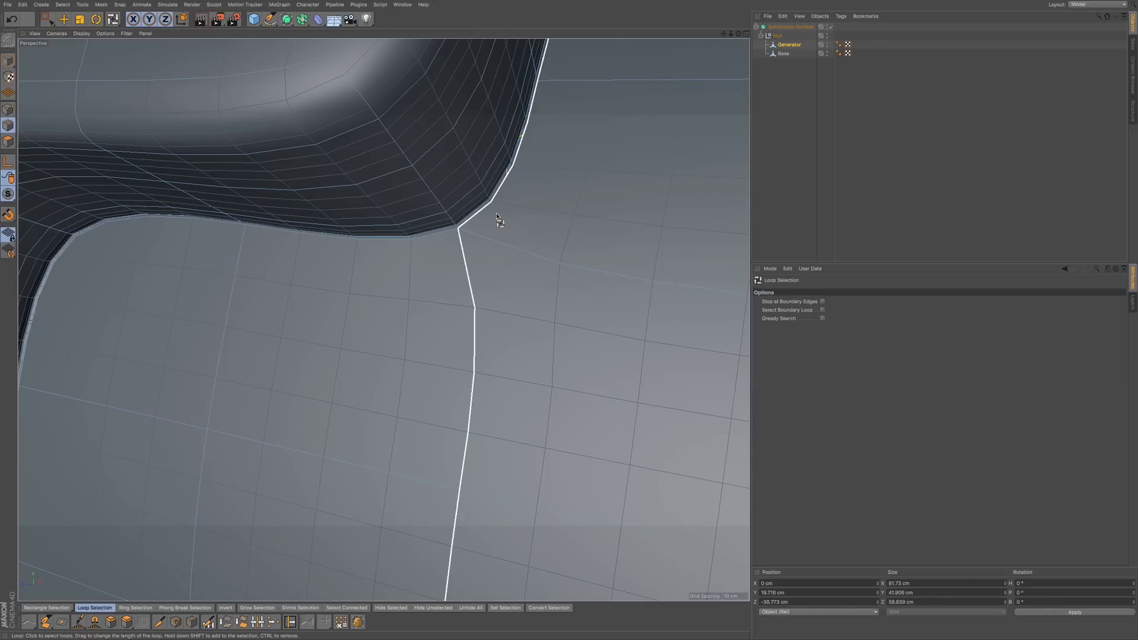
click(822, 311)
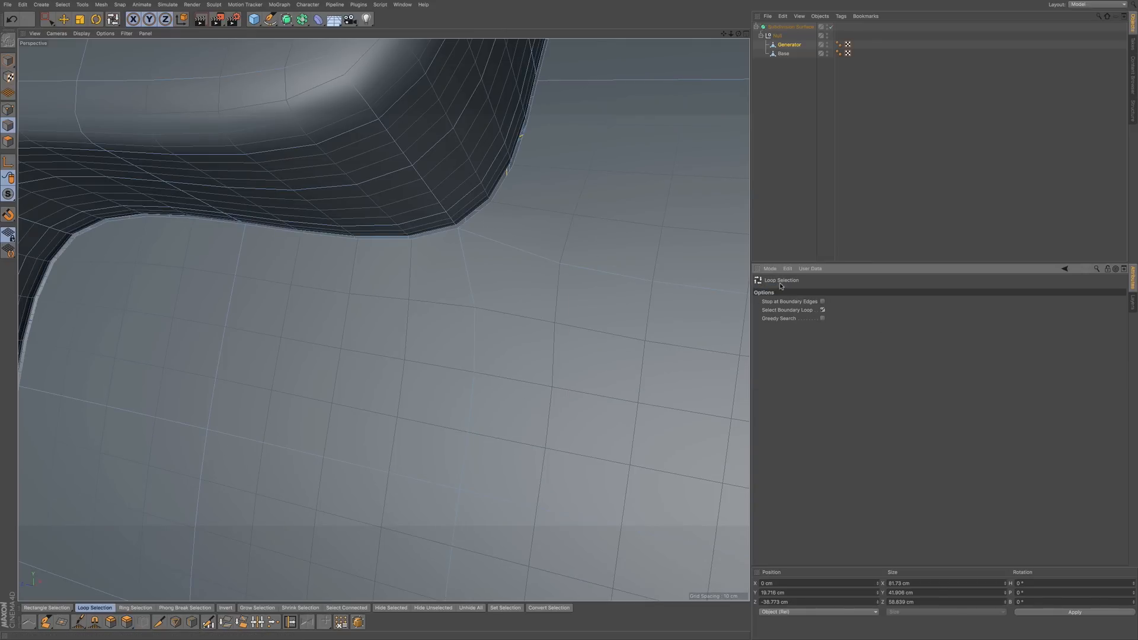
click(484, 224)
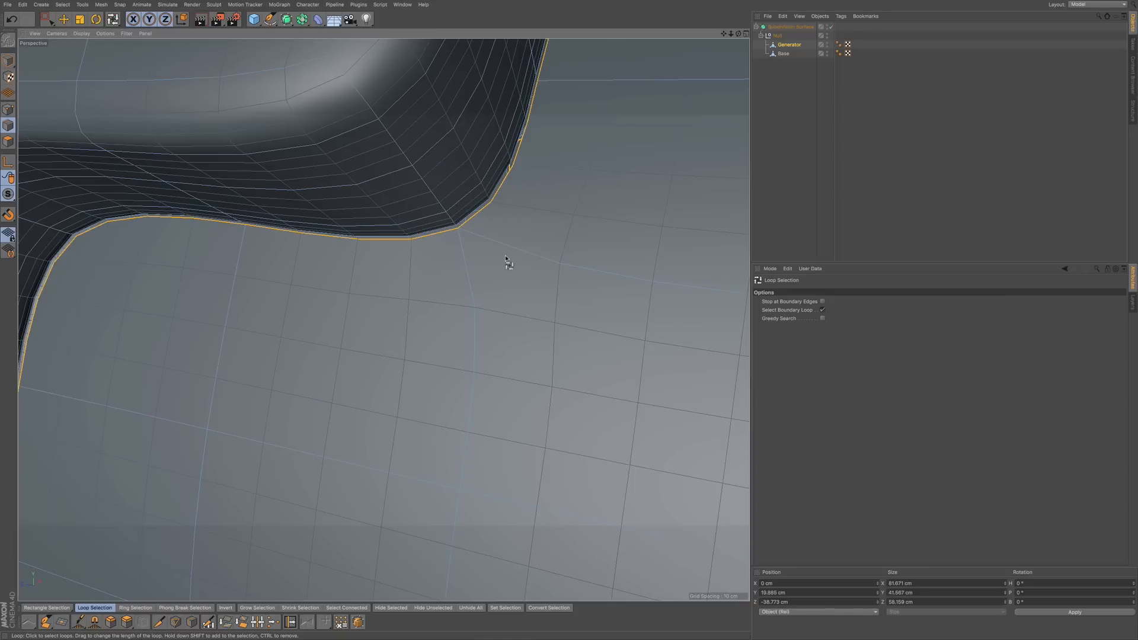
key(d)
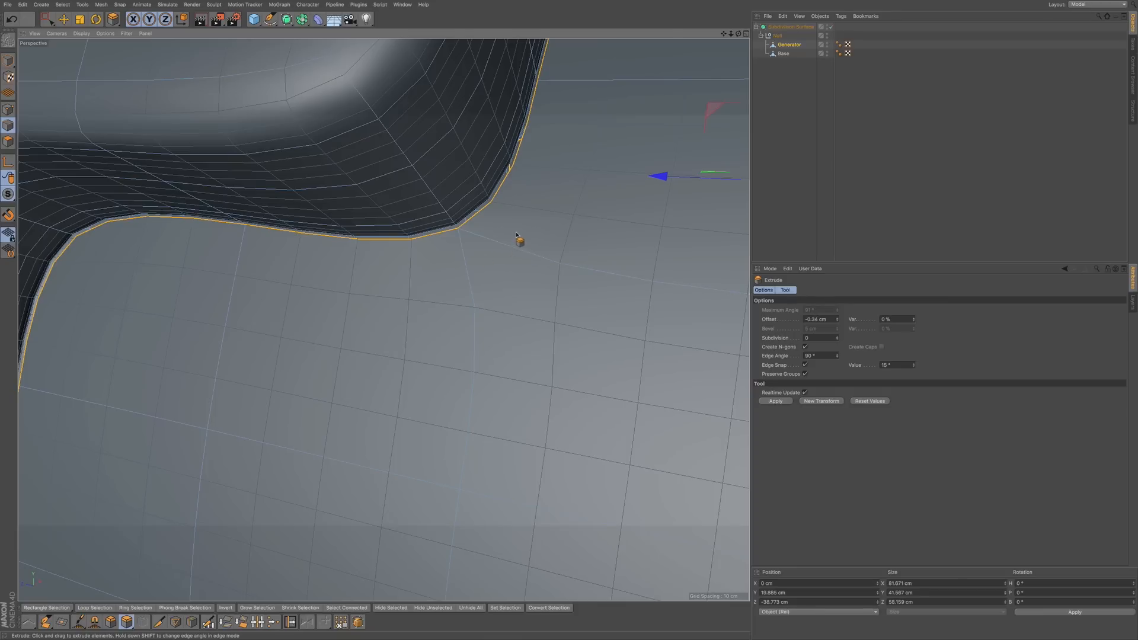
drag(519, 234, 516, 234)
mouse_move(514, 232)
mouse_down()
mouse_move(559, 251)
mouse_move(491, 230)
mouse_move(513, 237)
mouse_up()
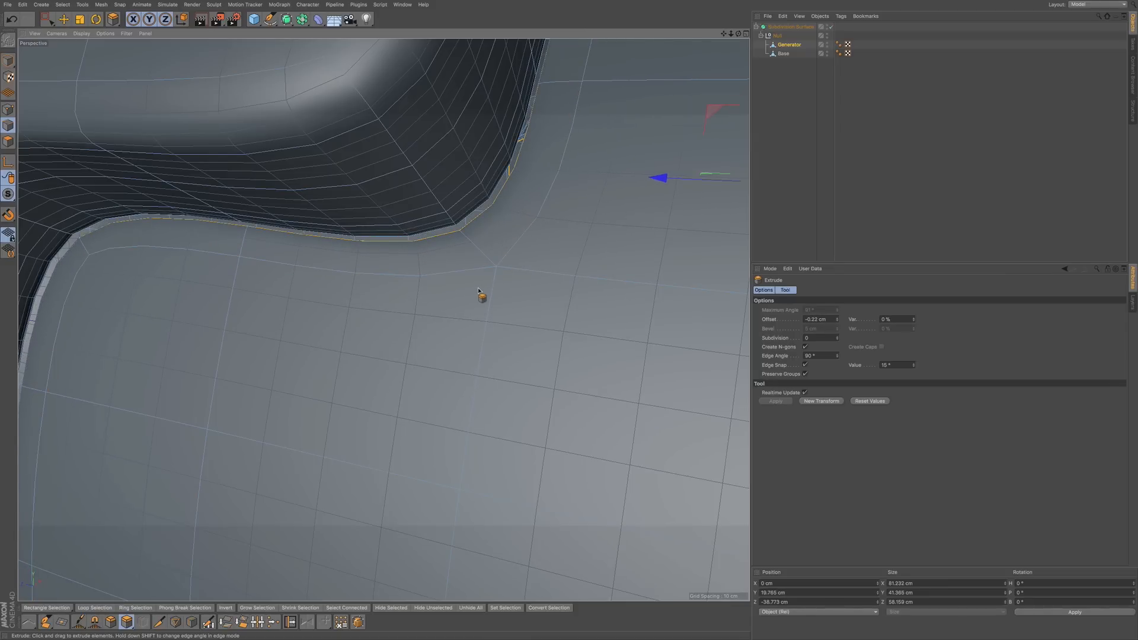
- Render a preview of the stepped recess to inspect the seam around its floor
scroll(481, 284, down, 10)
drag(449, 278, 498, 297)
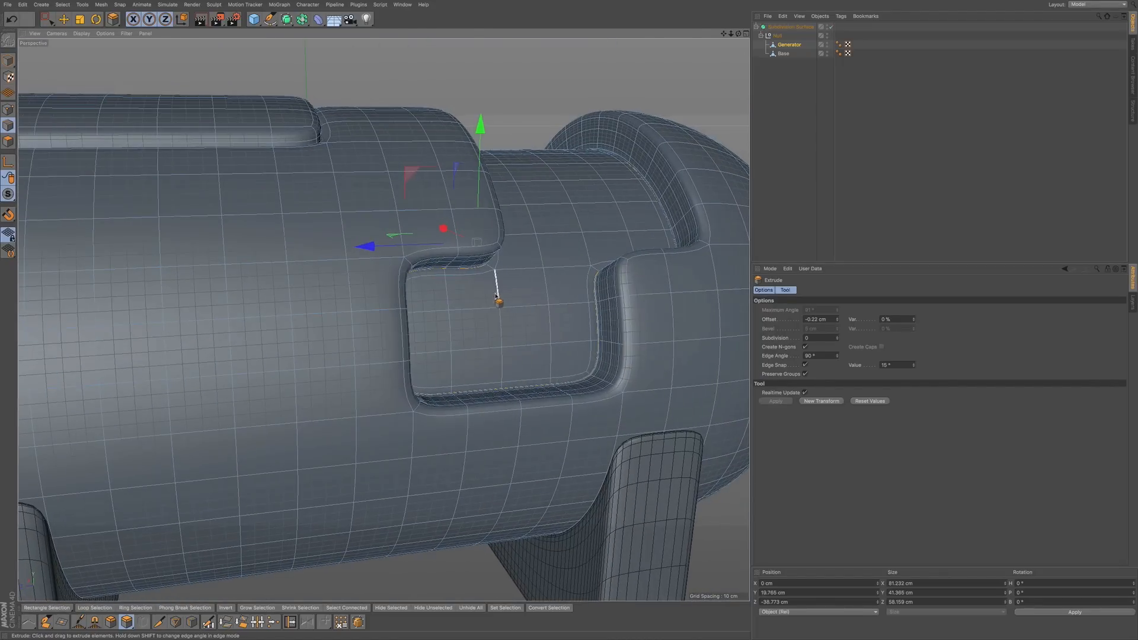
key(ctrl+r)
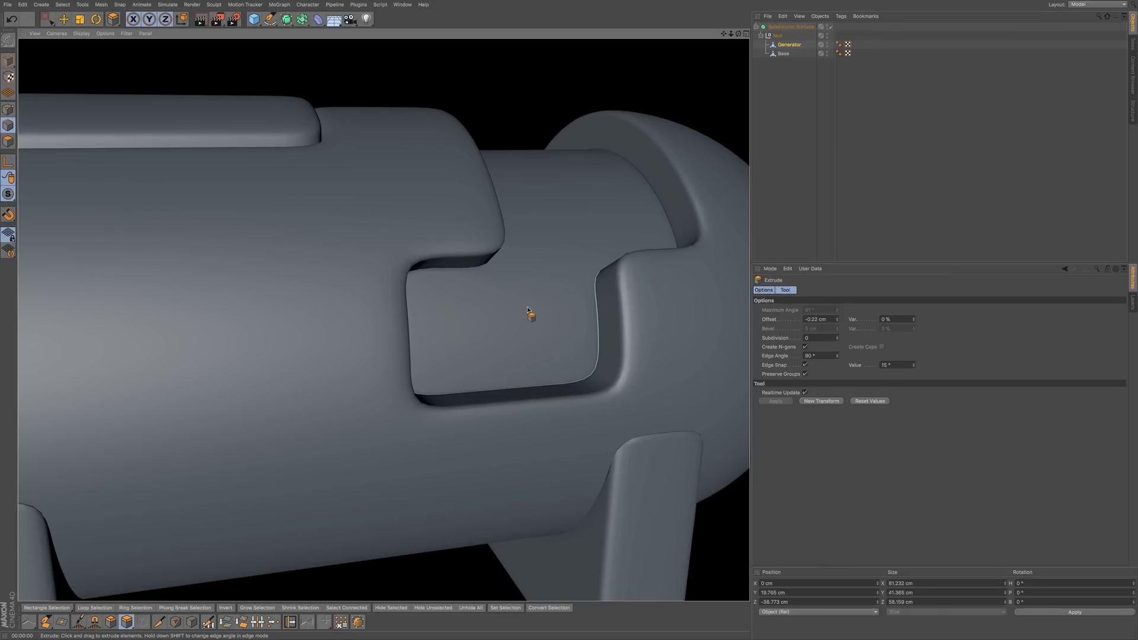
- Set the Subdivision Surface's editor subdivision to 3, render another preview, and clear the object selection
click(794, 27)
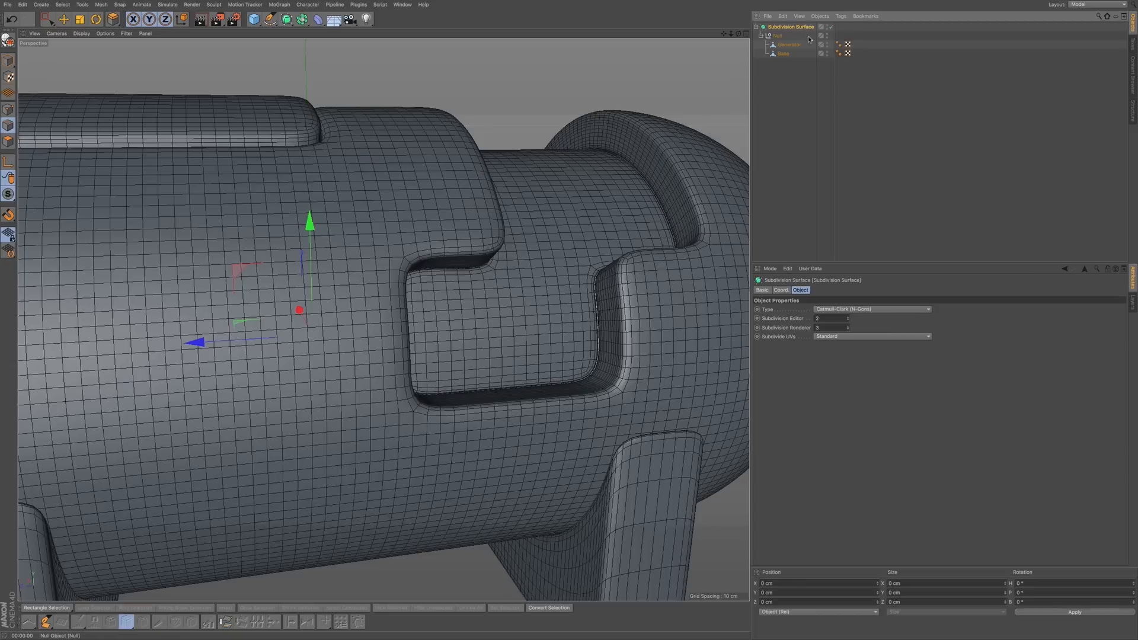
click(848, 317)
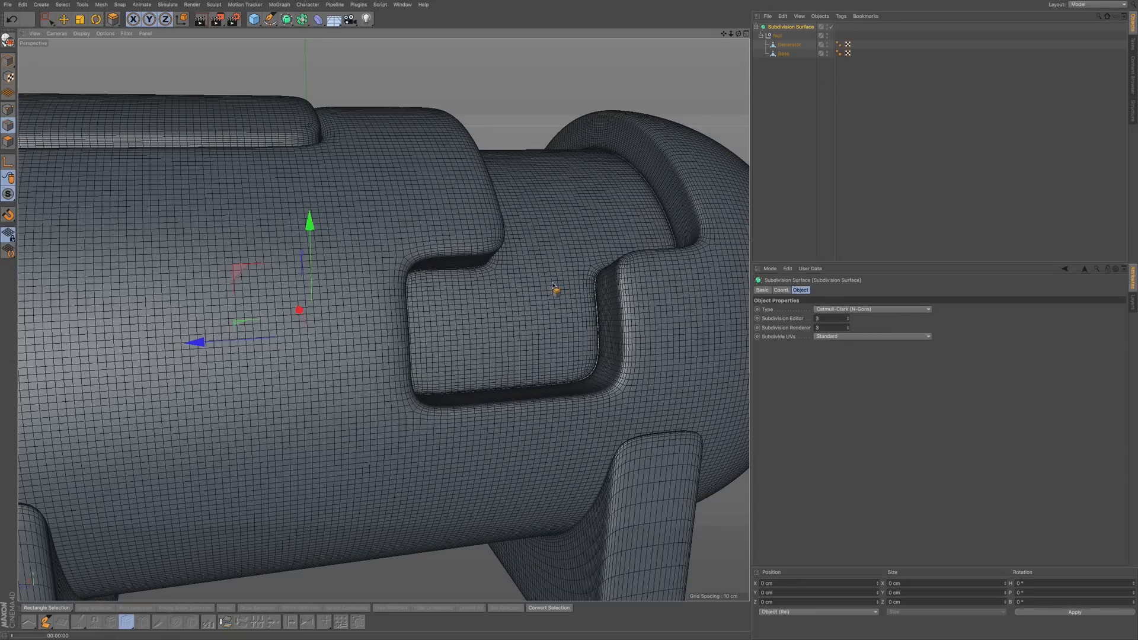
key(ctrl+r)
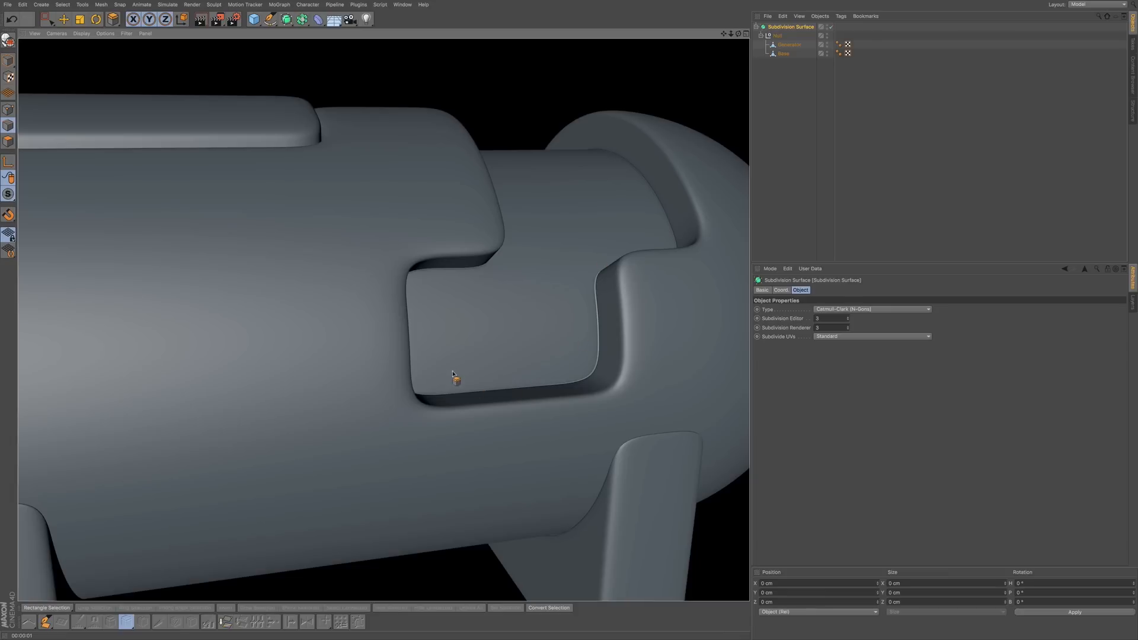
click(818, 139)
alt+drag(628, 256, 624, 259)
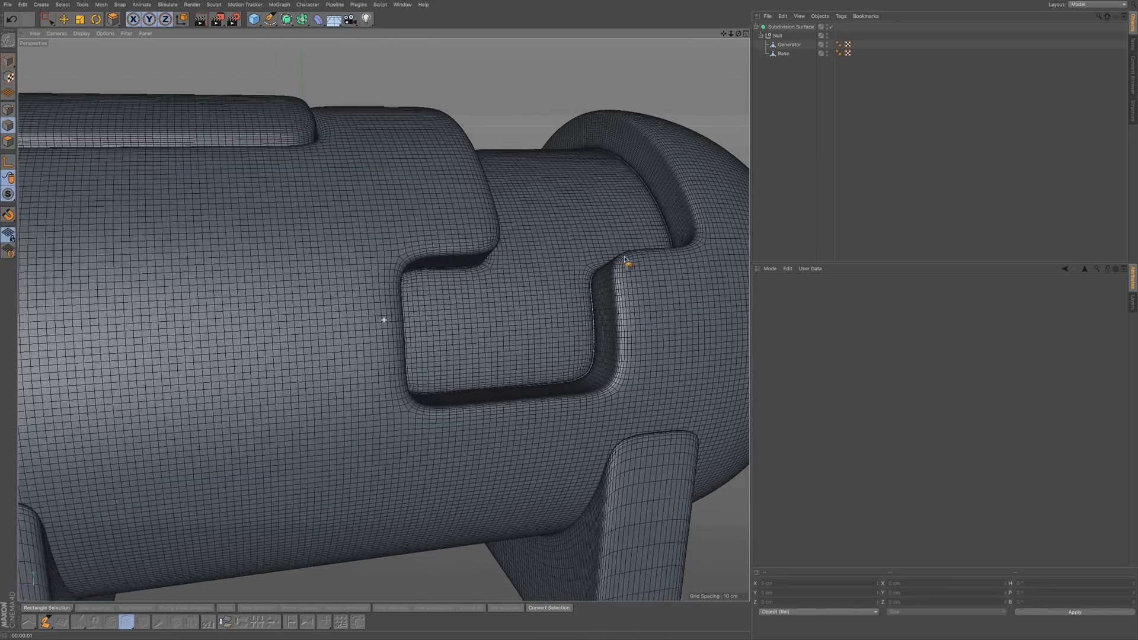
scroll(624, 259, down, 6)
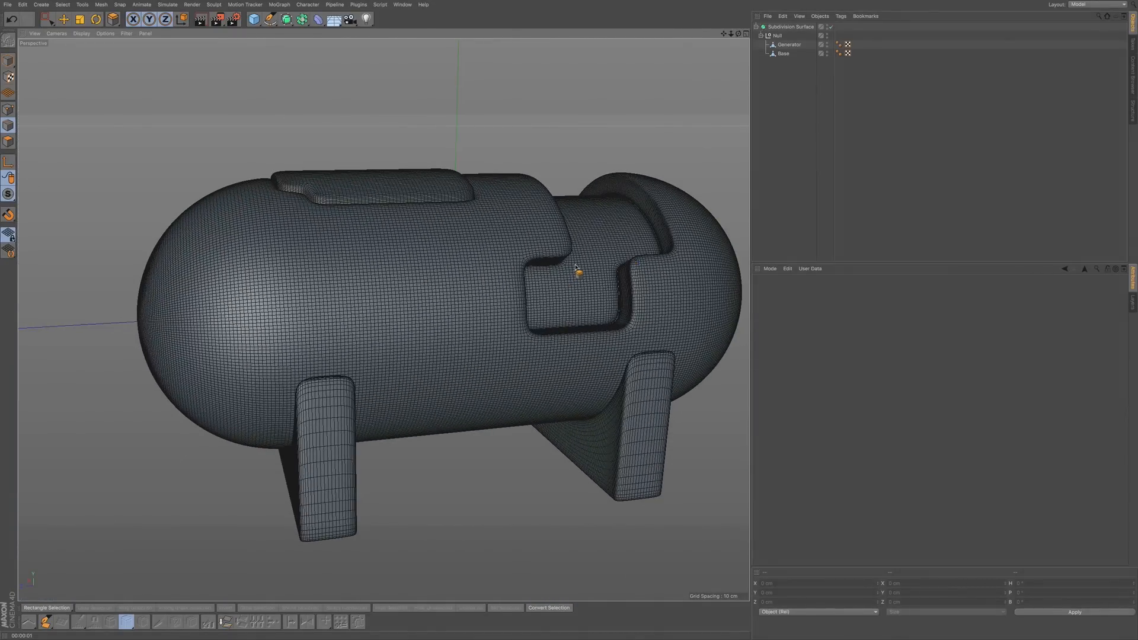
- In the right view, select Generator's polygons on the rounded end cap farthest from the stepped recess
key(F3)
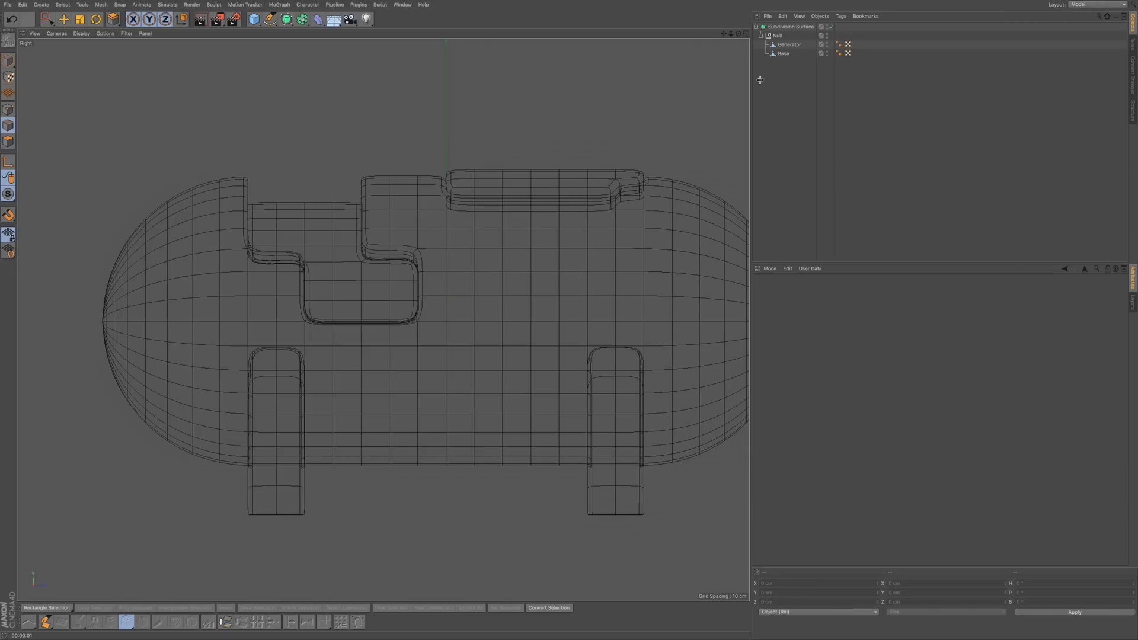
click(788, 45)
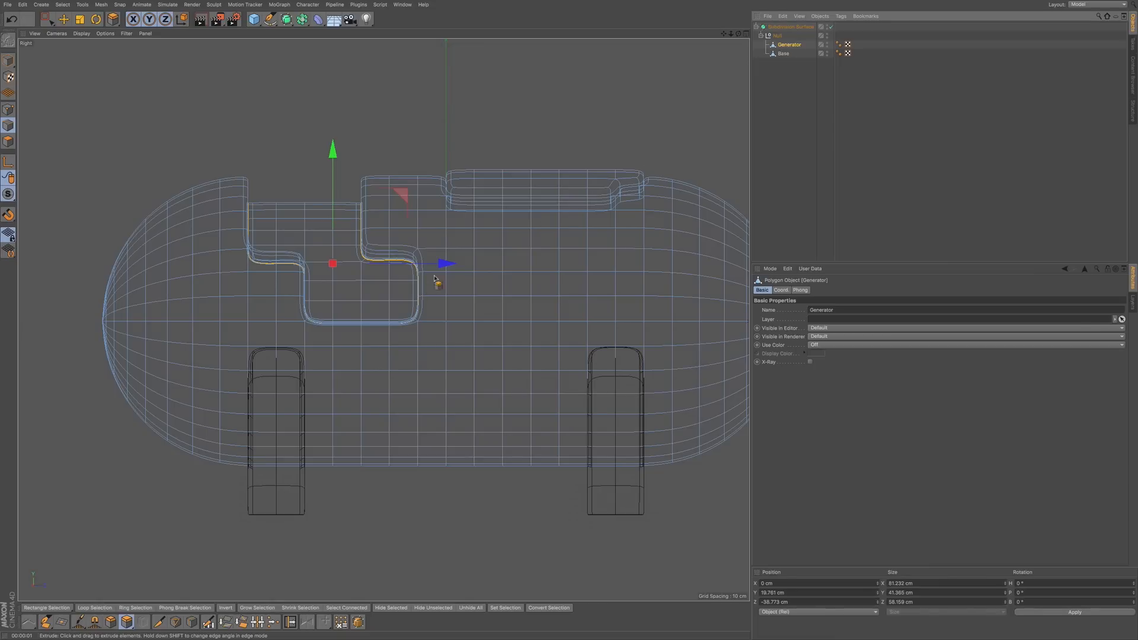
alt+middle_drag(527, 257, 382, 262)
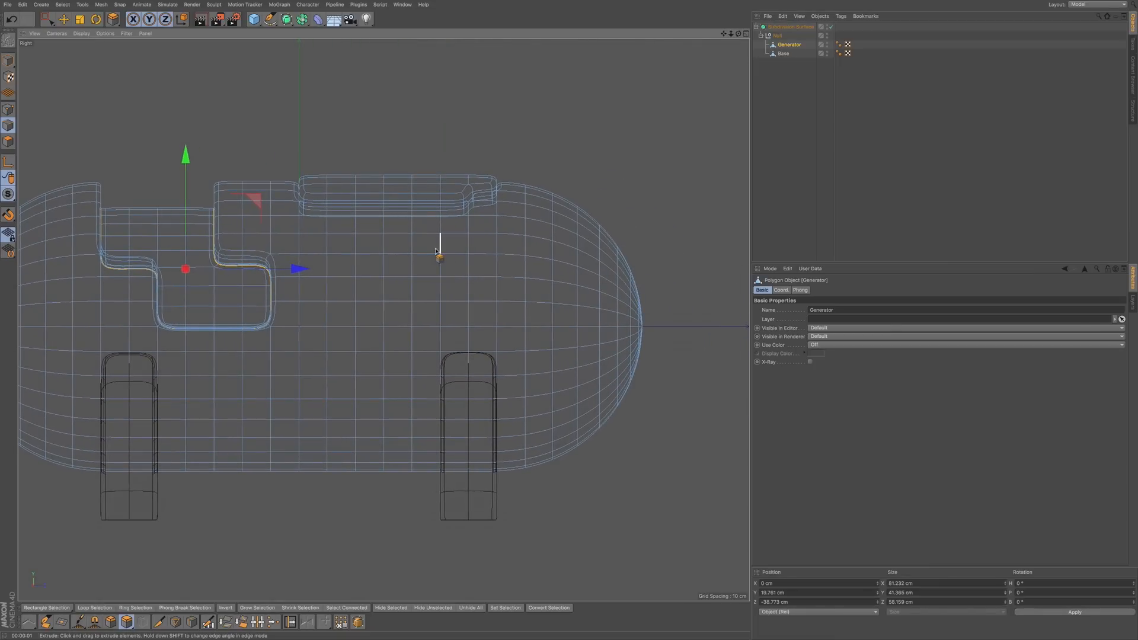
key(0)
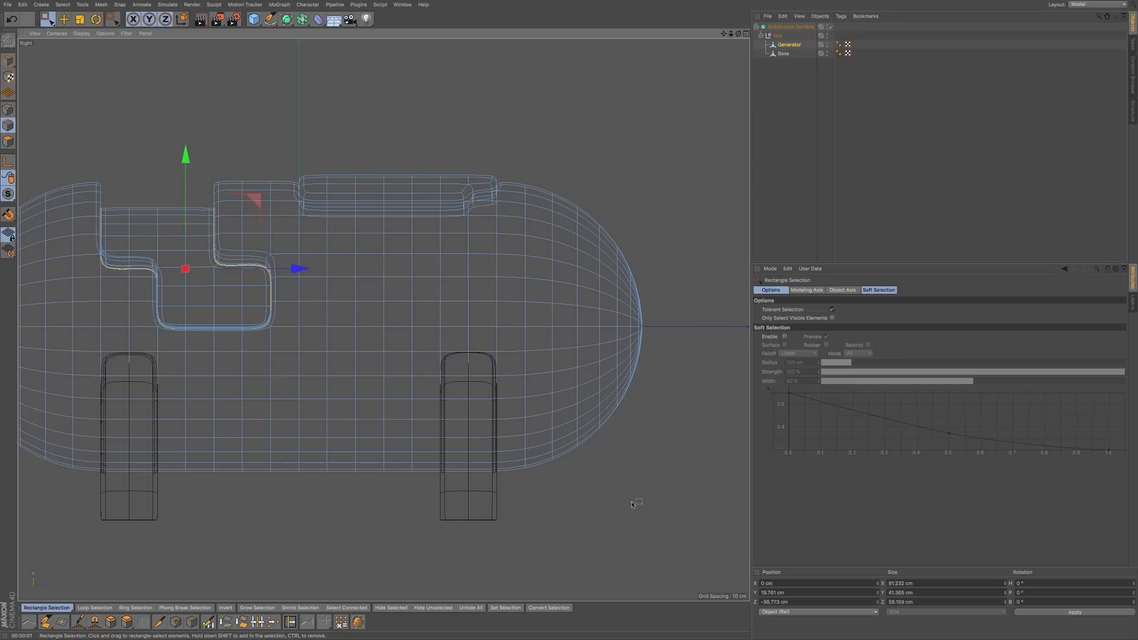
click(8, 141)
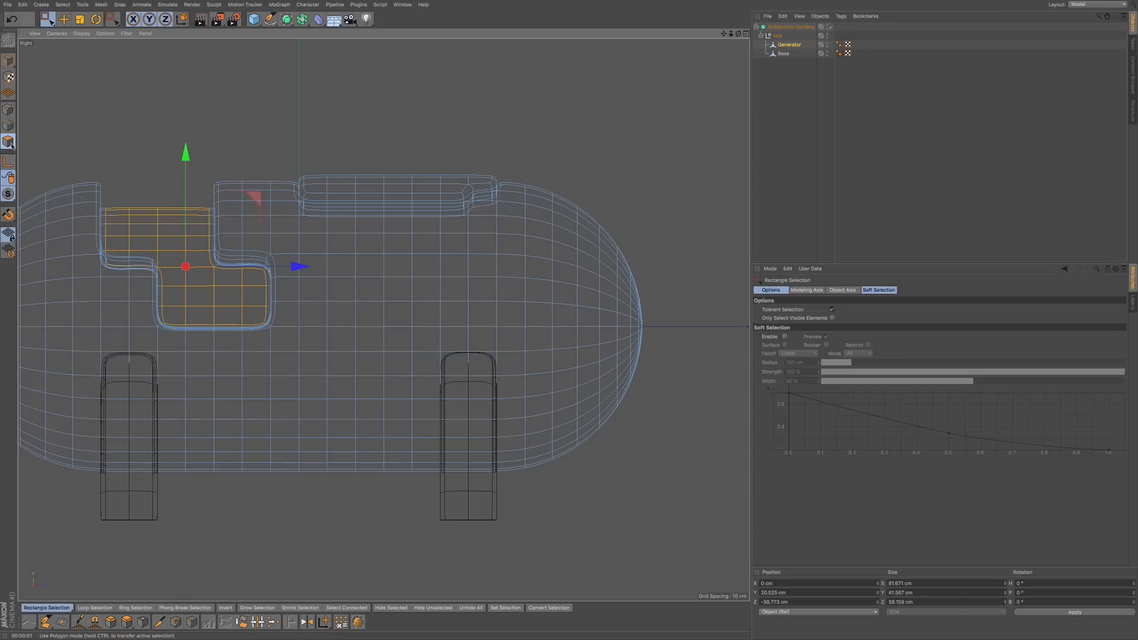
drag(653, 463, 530, 167)
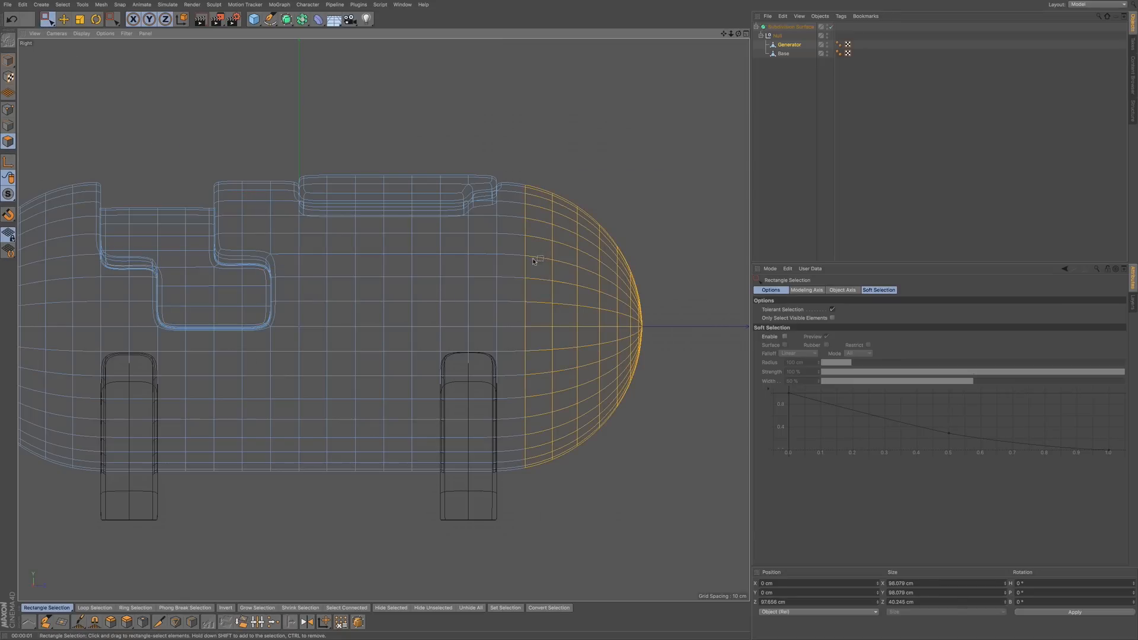
- Return to the perspective view and disconnect the selected end cap polygons from the tank body
key(F1)
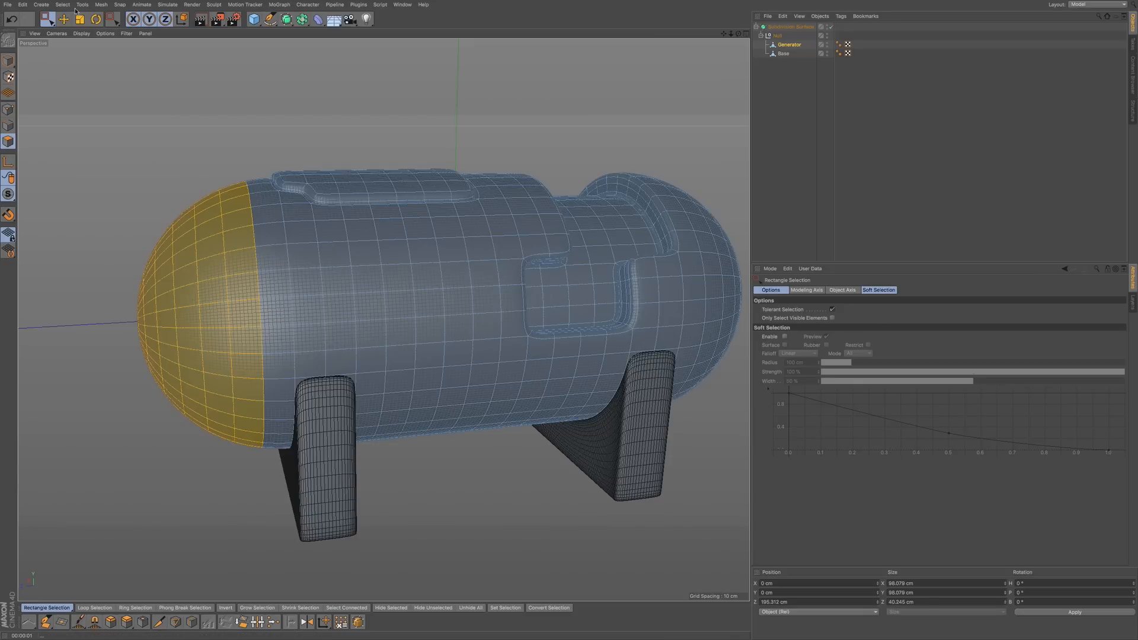
click(100, 5)
mouse_move(112, 27)
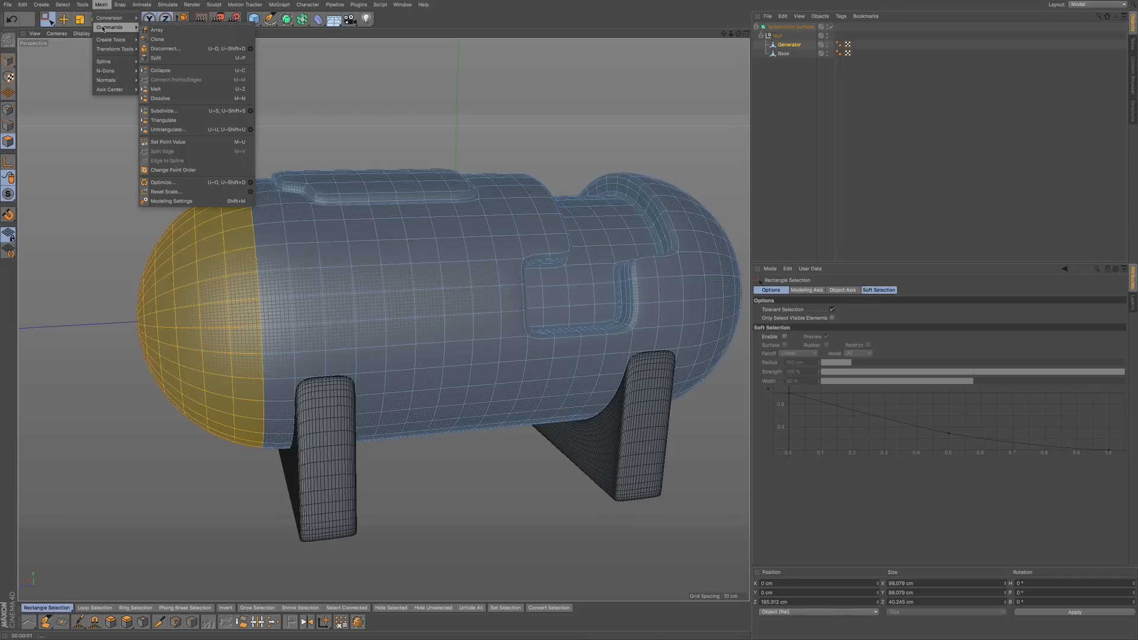
click(153, 48)
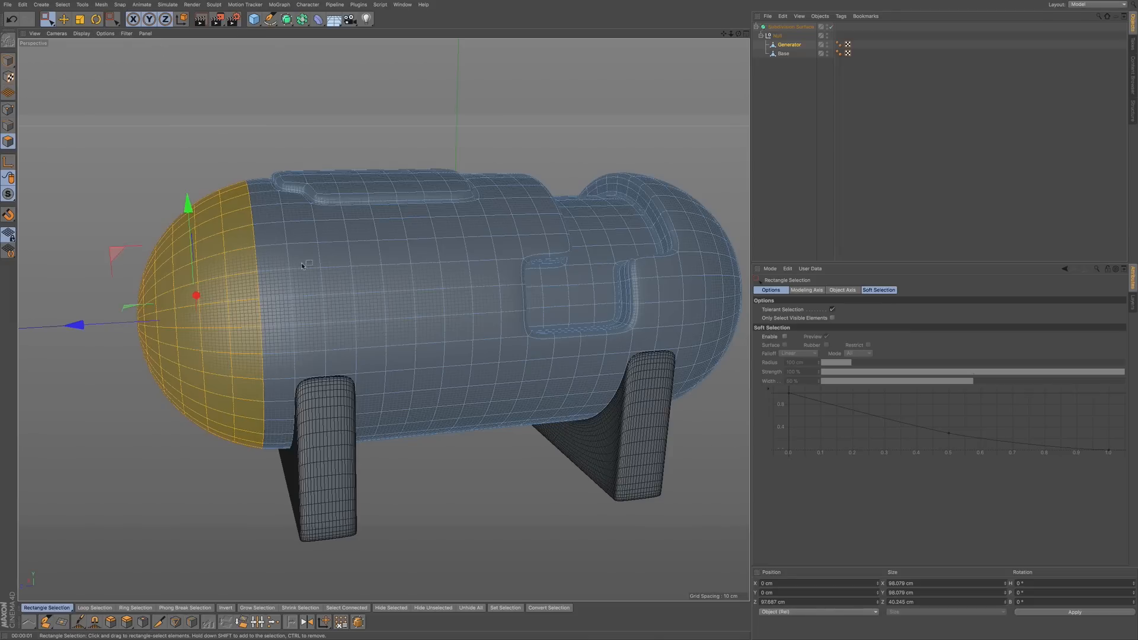
- Loop-select the edge loop where the separated end cap meets the tank body, with Select Boundary Loop disabled, and extrude it by 0.03 cm
scroll(284, 279, up, 6)
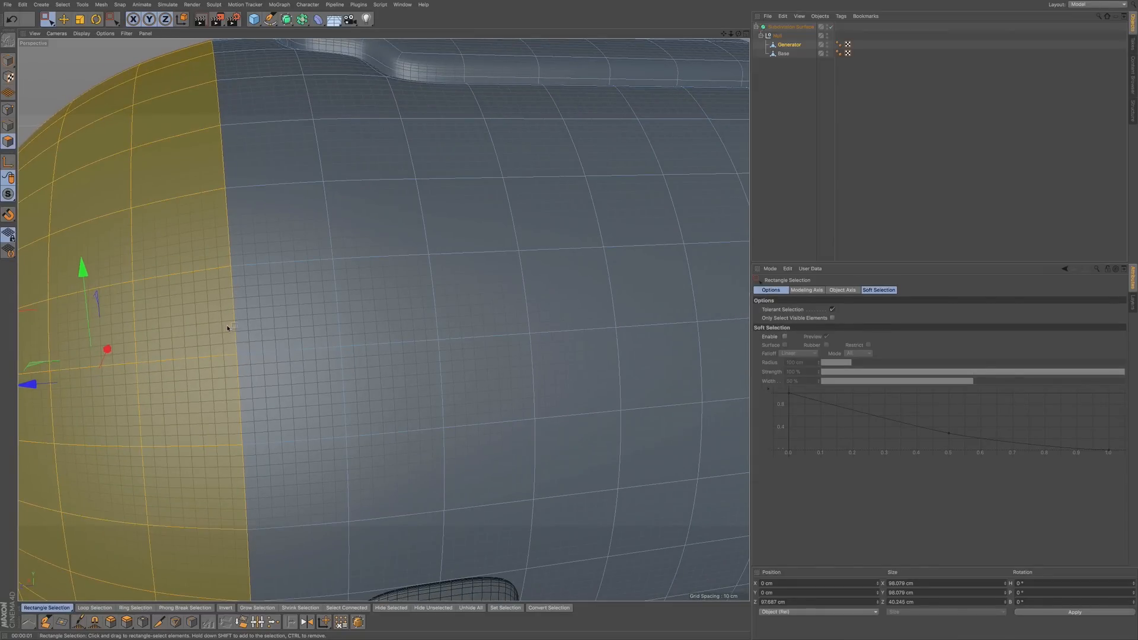
click(8, 125)
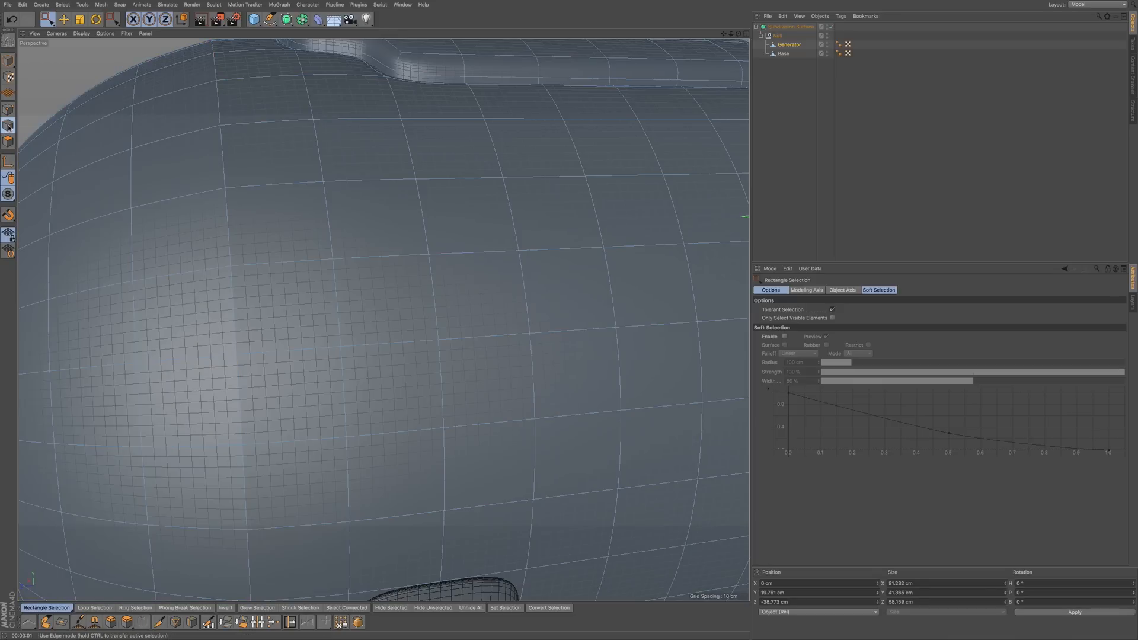
click(242, 255)
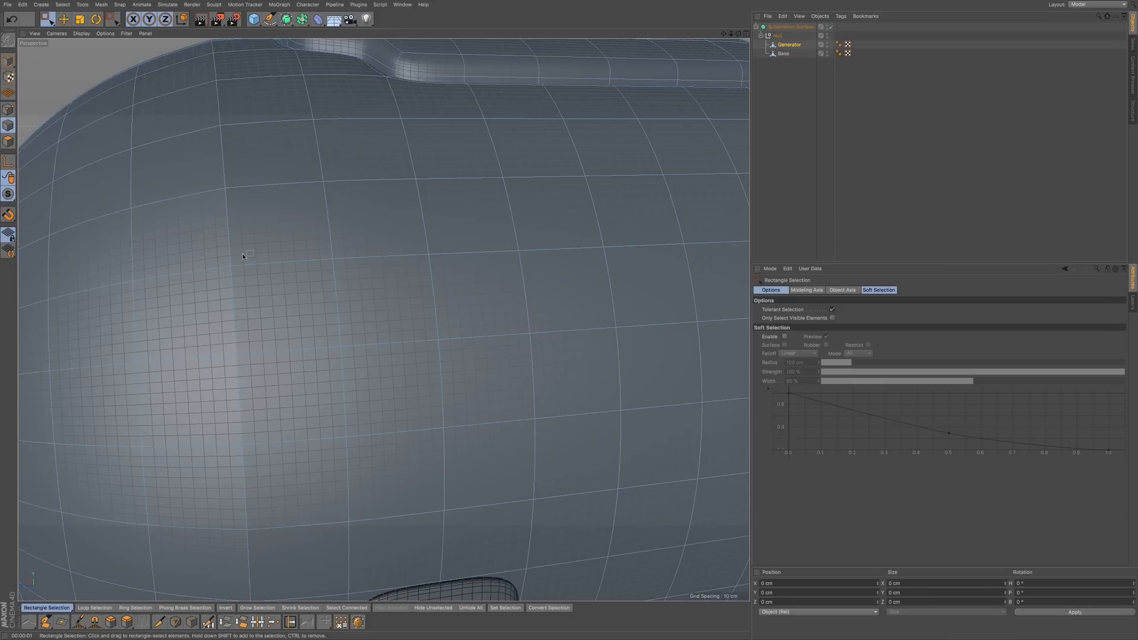
key(u)
key(l)
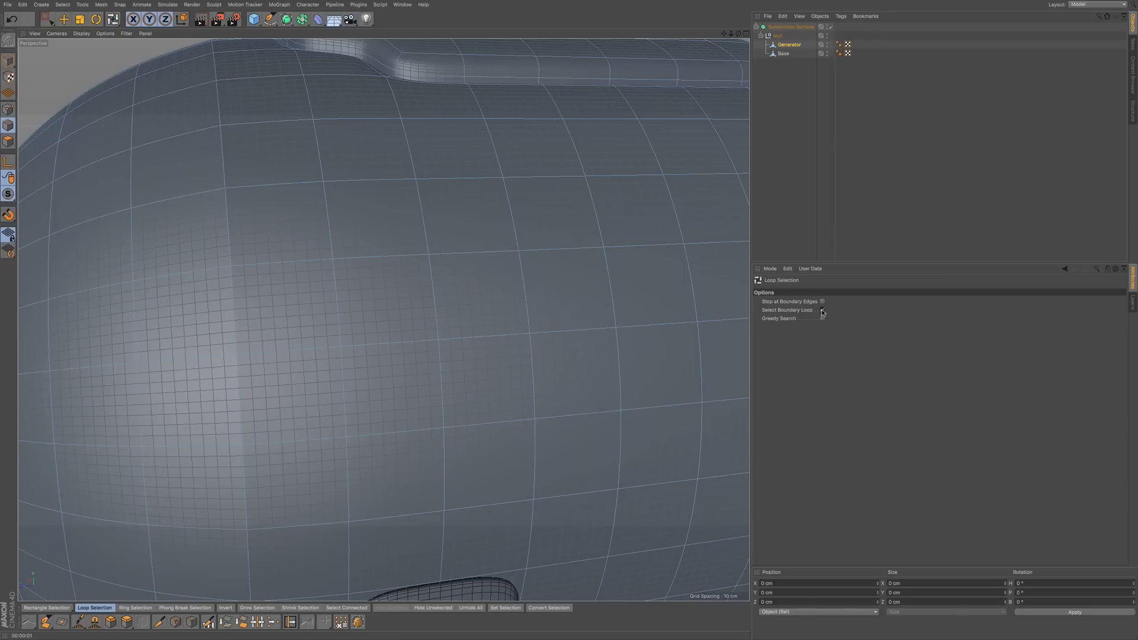
click(822, 310)
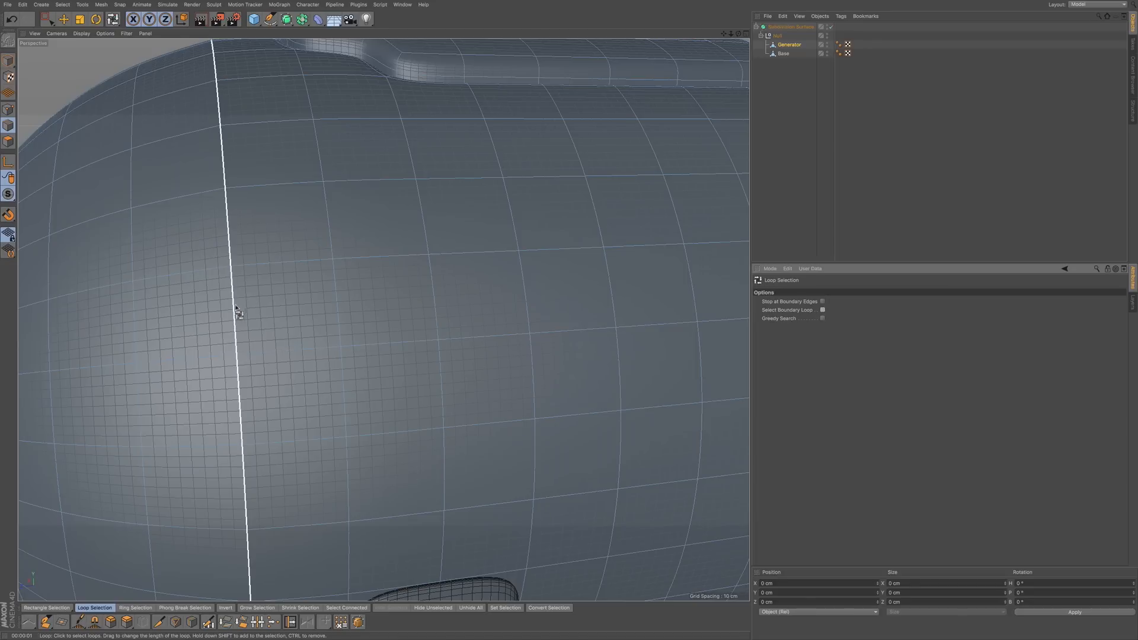
click(265, 320)
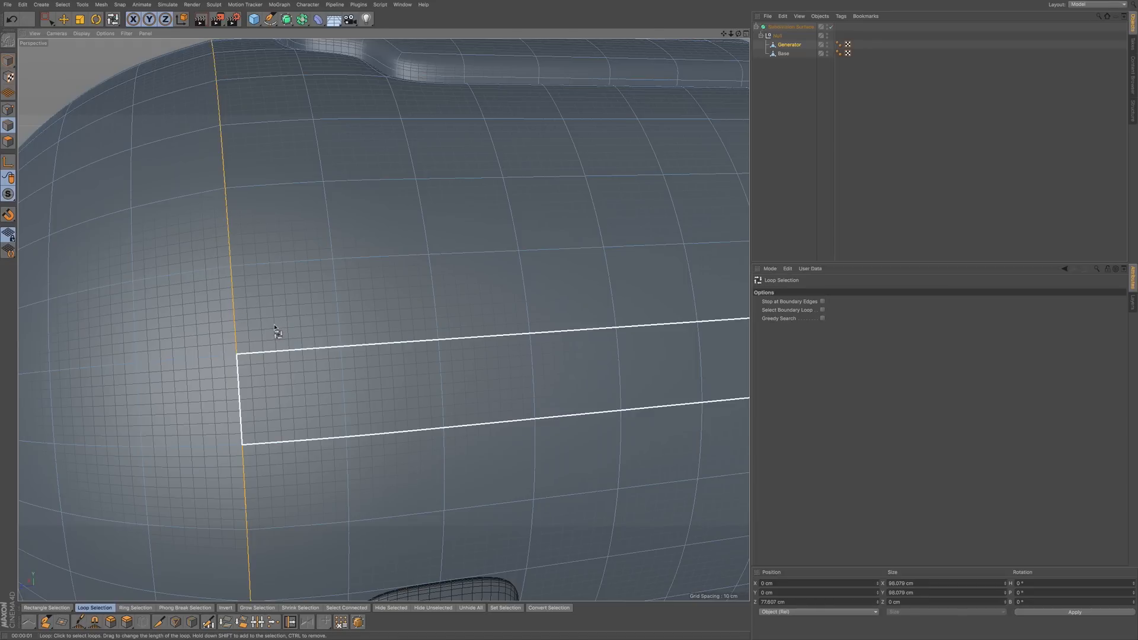
key(d)
drag(275, 310, 277, 307)
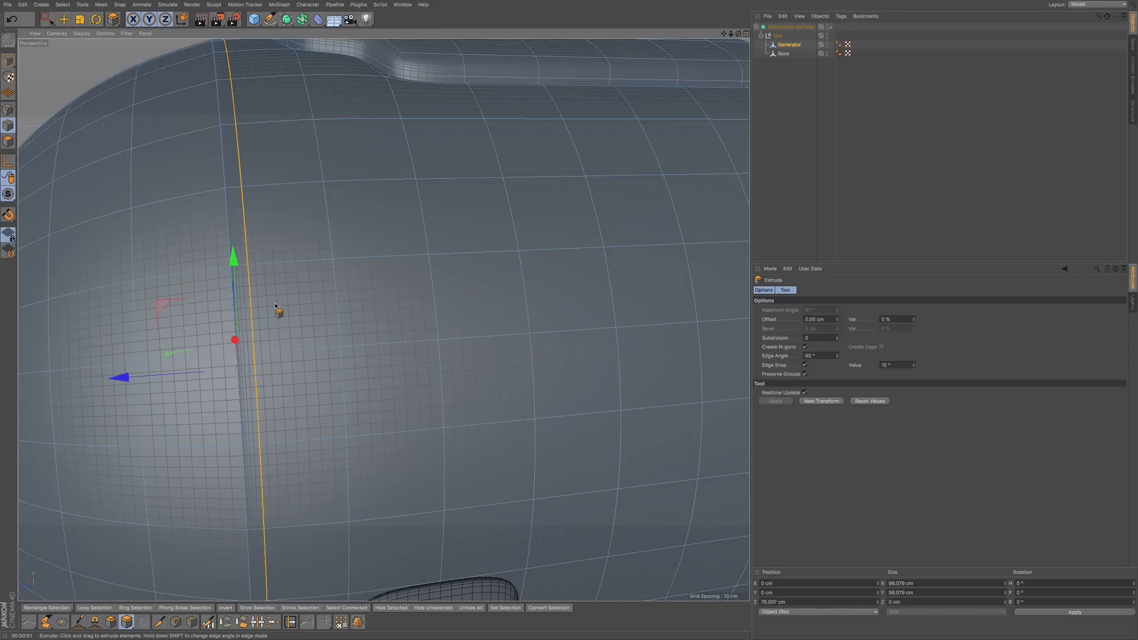
drag(280, 301, 272, 302)
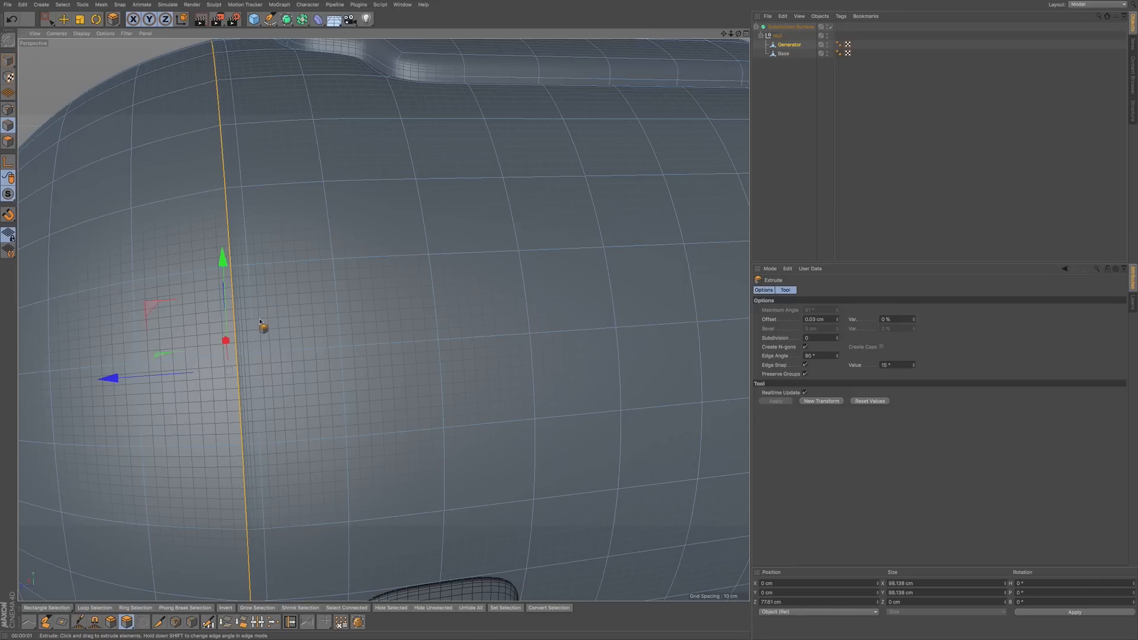
alt+drag(274, 315, 263, 298)
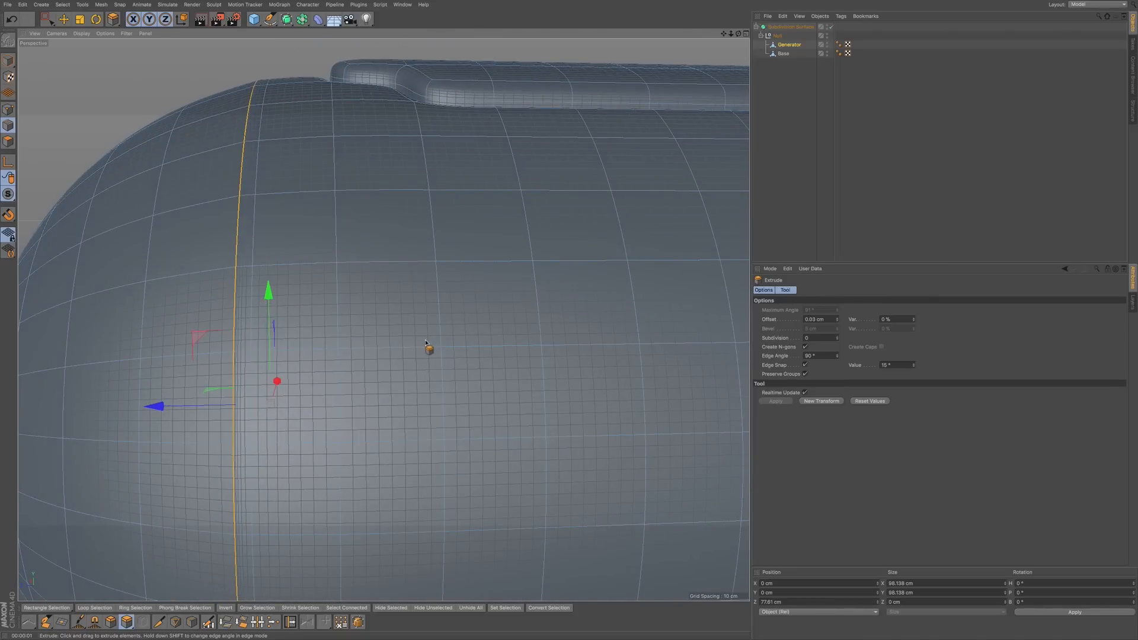
- Reselect the extruded edge loop at the end cap seam and extrude it again by 0.23 cm
key(u)
key(l)
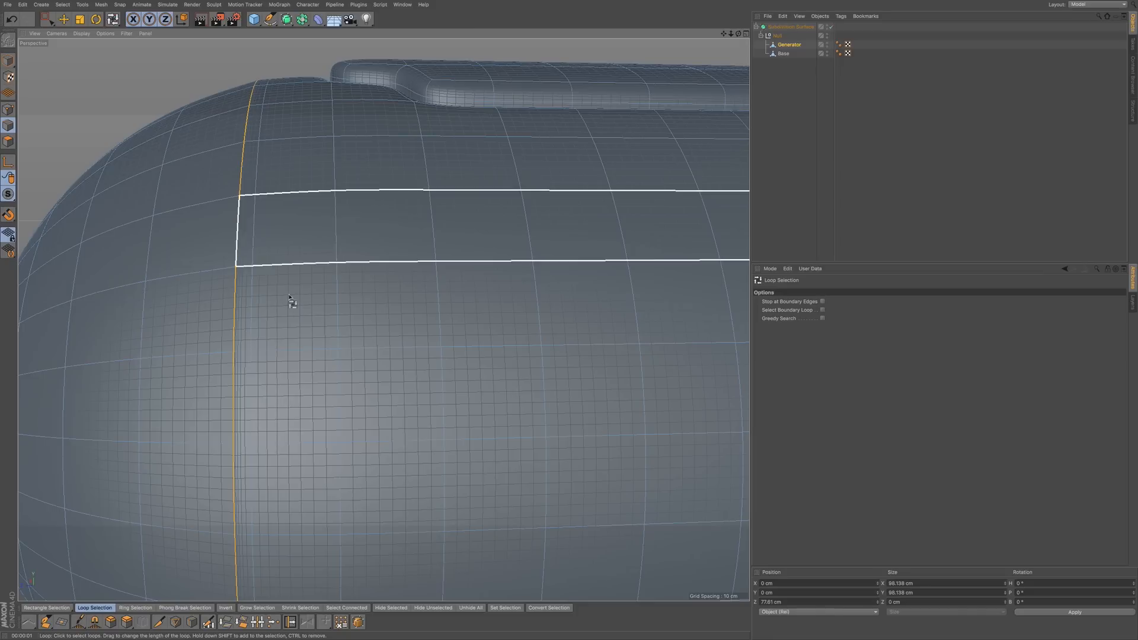
click(238, 330)
key(d)
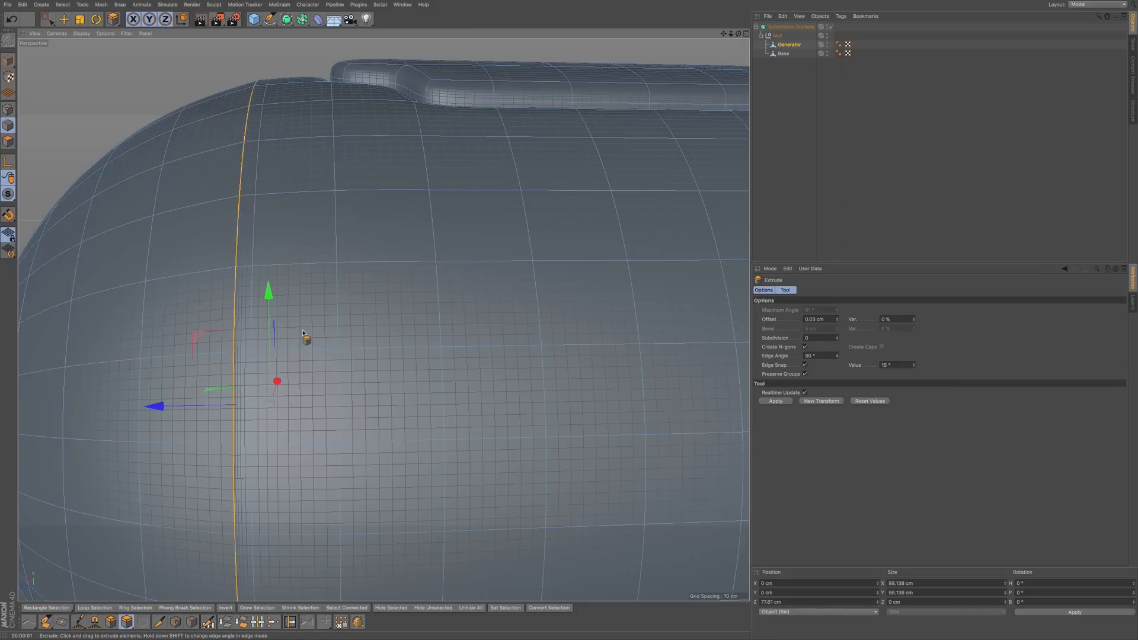
drag(305, 332, 590, 330)
alt+drag(473, 248, 211, 265)
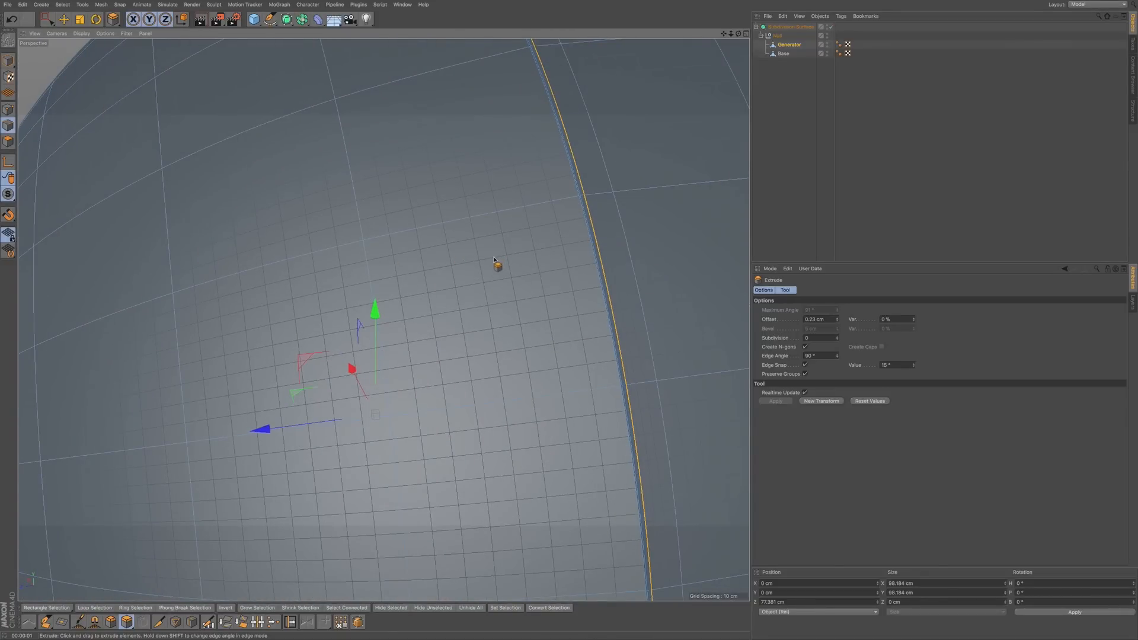
- Render previews of the end cap seam close up and from farther out to inspect the gap
key(super+e)
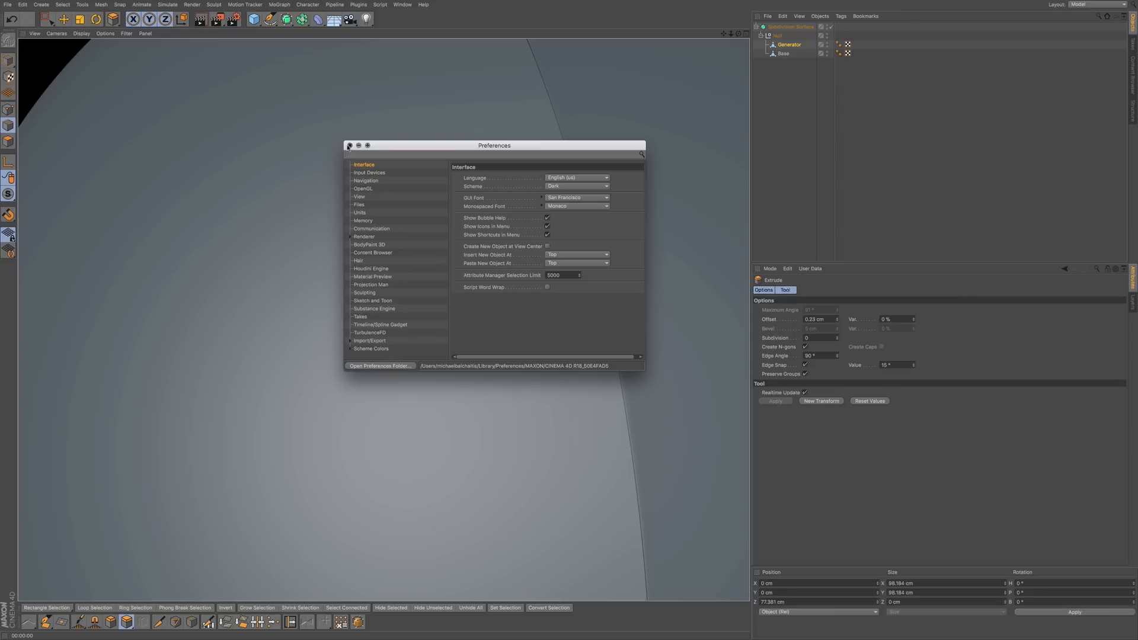
click(349, 145)
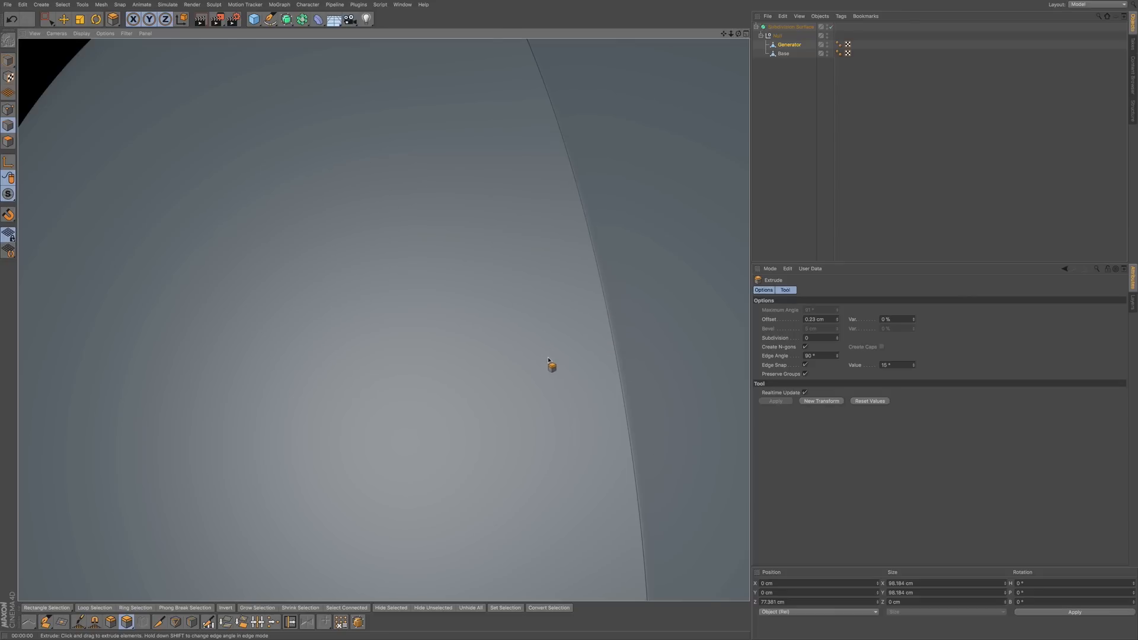
scroll(554, 349, down, 10)
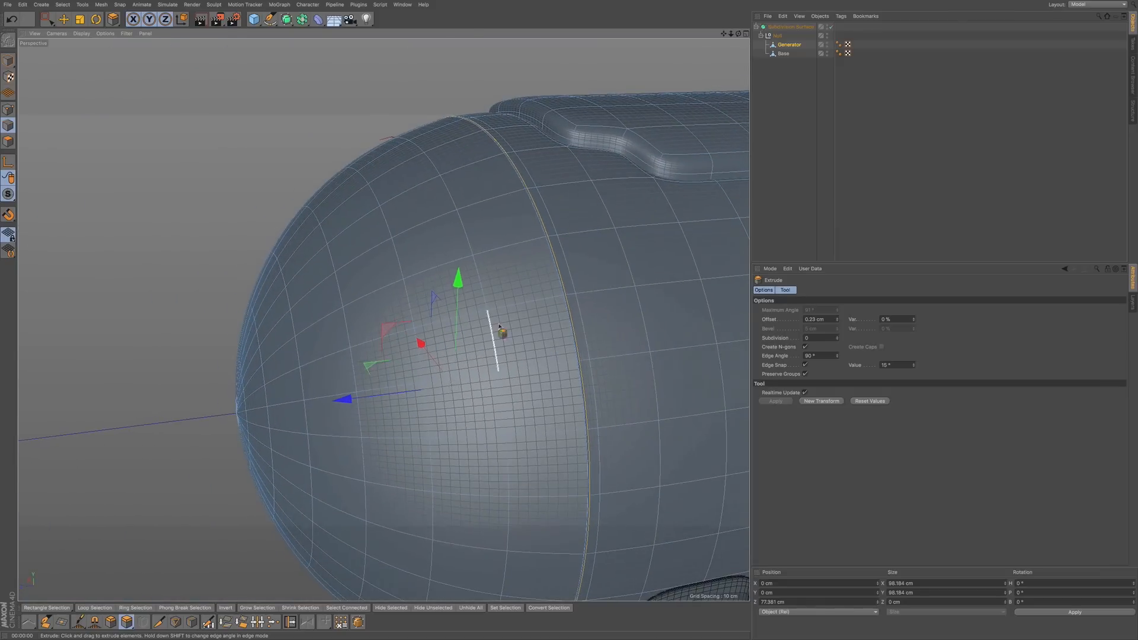
alt+middle_drag(480, 304, 435, 305)
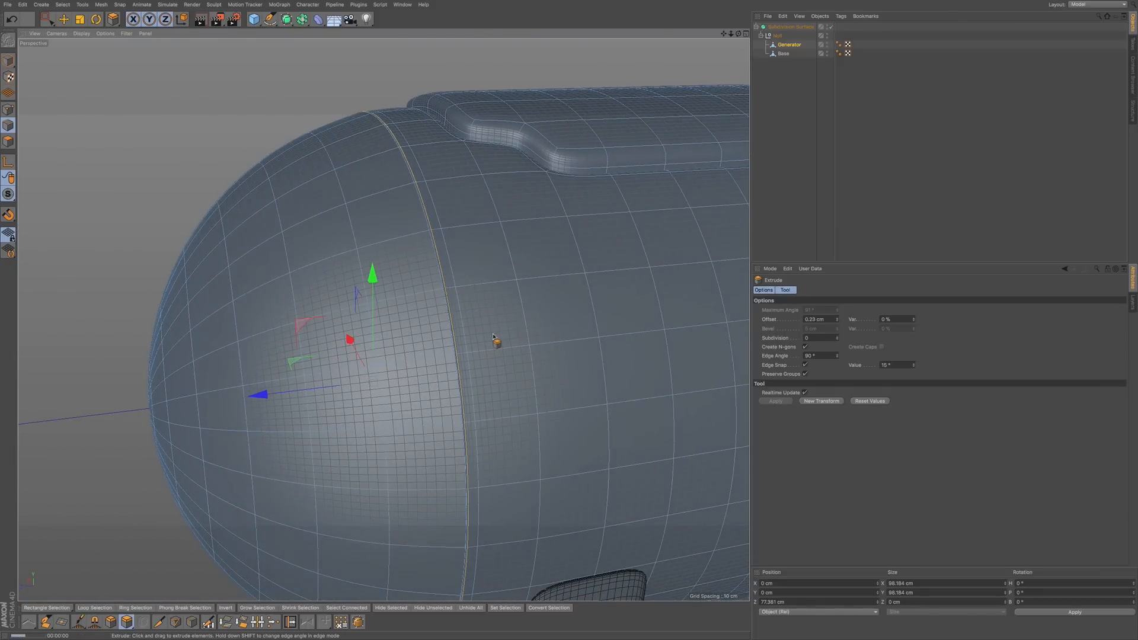
key(ctrl+r)
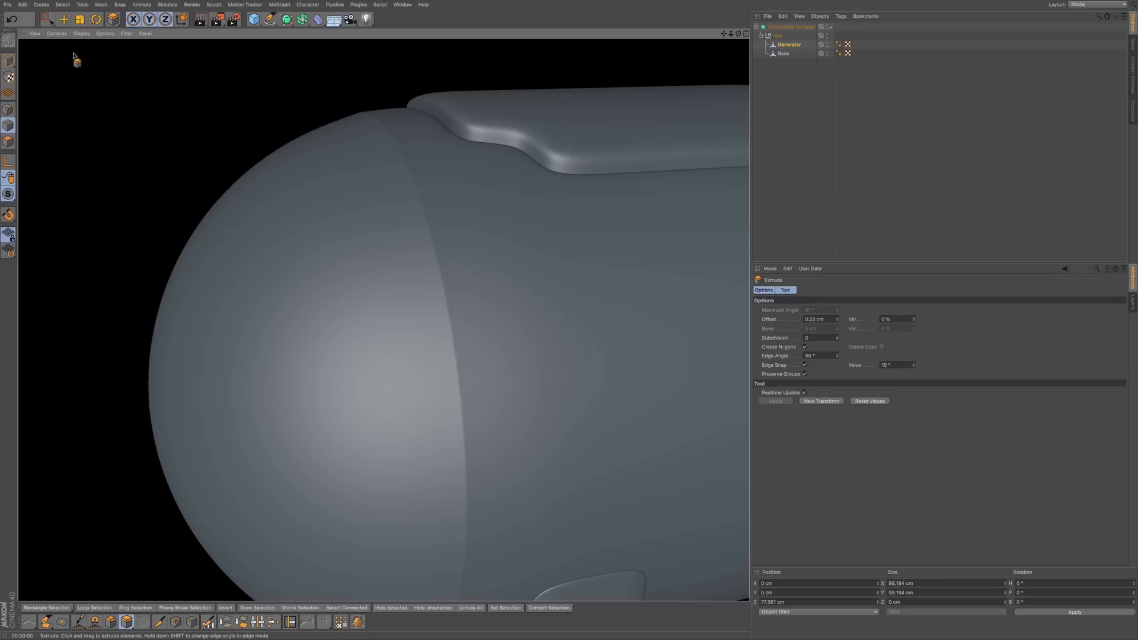
- Add the Ambient Occlusion effect to the render settings
click(233, 19)
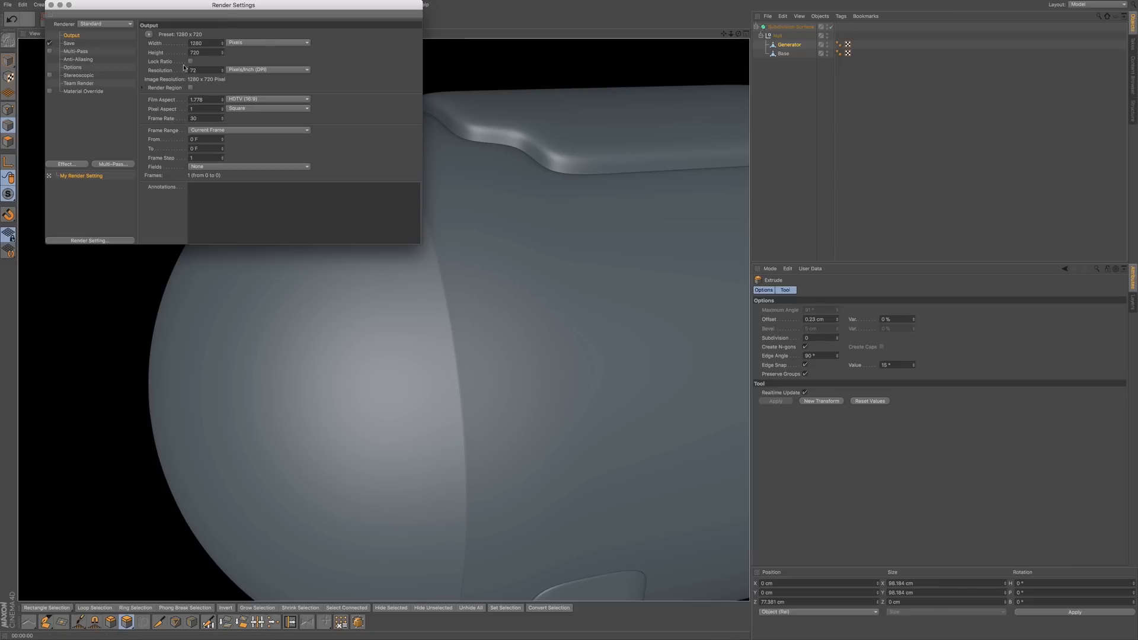
click(67, 164)
click(114, 221)
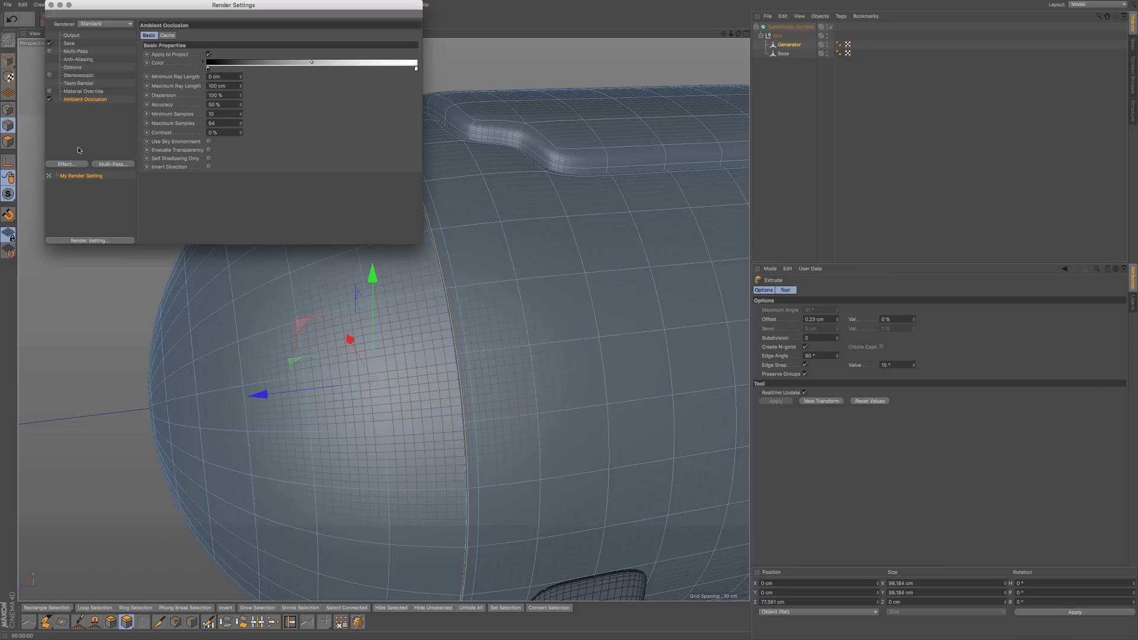
click(51, 6)
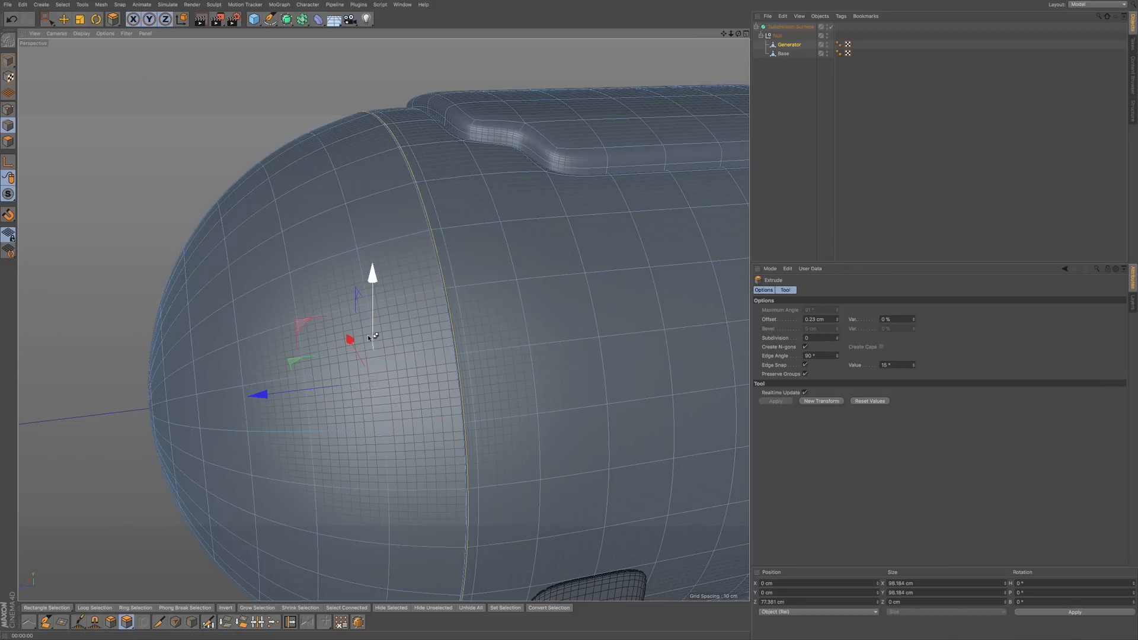
- Render previews with ambient occlusion to examine the end cap seam up close and across the tank
key(super+r)
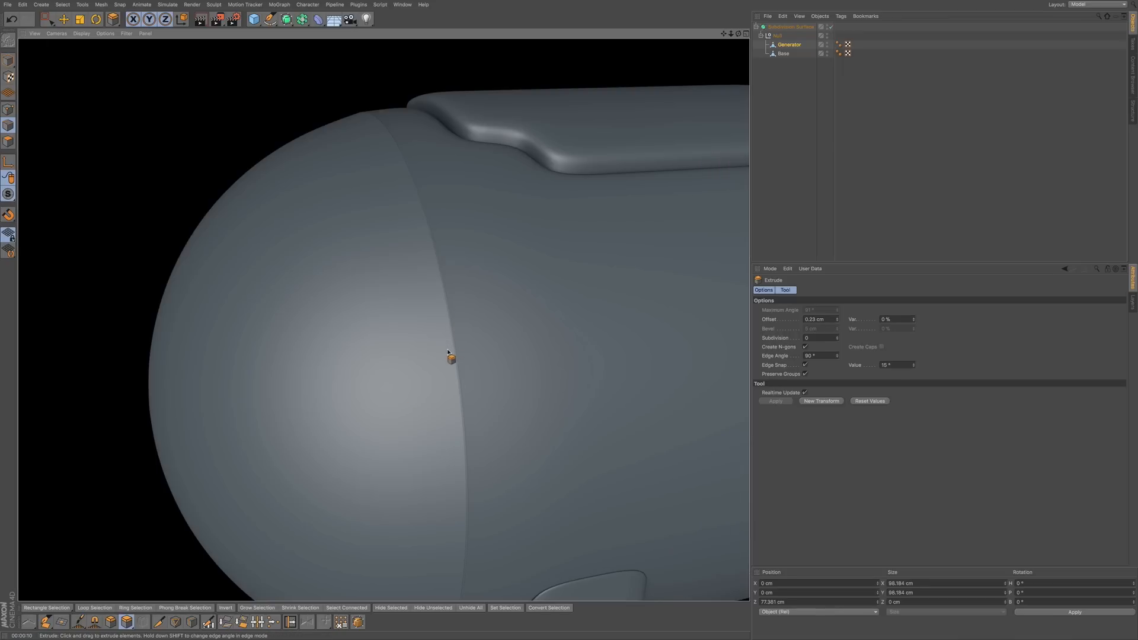
alt+middle_drag(460, 345, 367, 338)
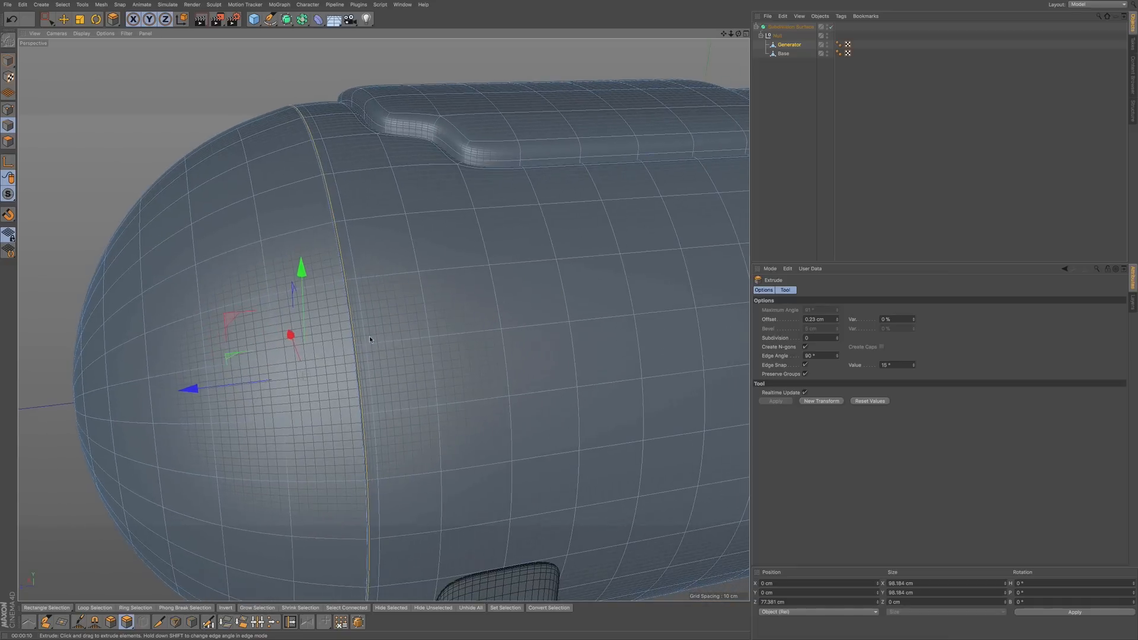
alt+right_drag(433, 338, 358, 346)
key(ctrl+r)
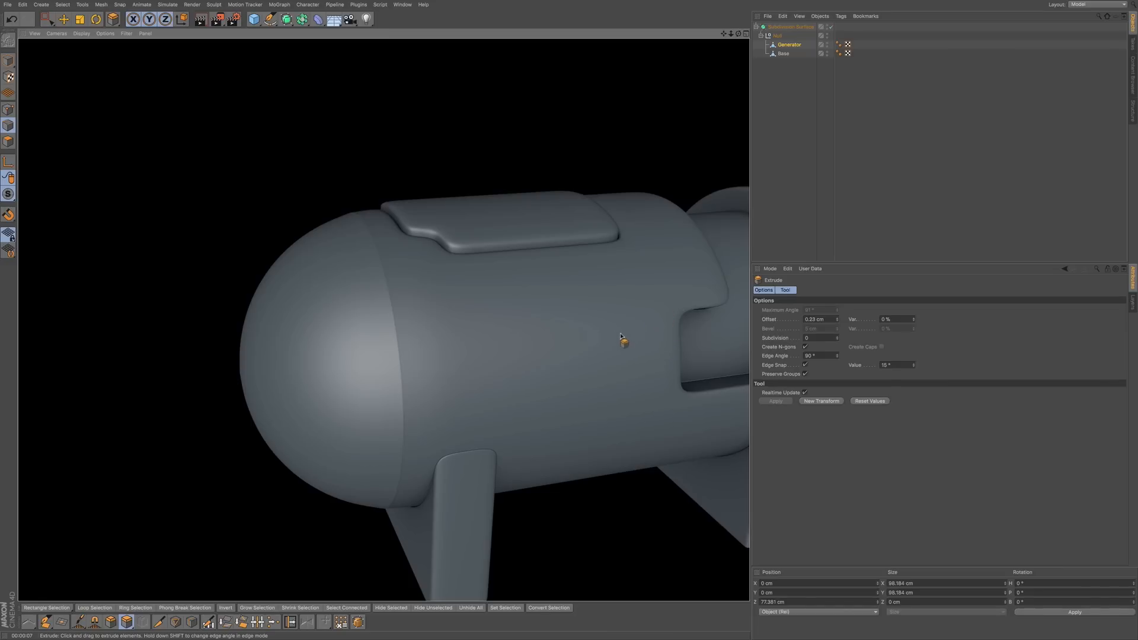
- In the right view, clear the edge selection and select Generator's polygons on the tip of the rounded end nearest the stepped recess
alt+middle_drag(561, 344, 357, 350)
alt+drag(608, 327, 566, 312)
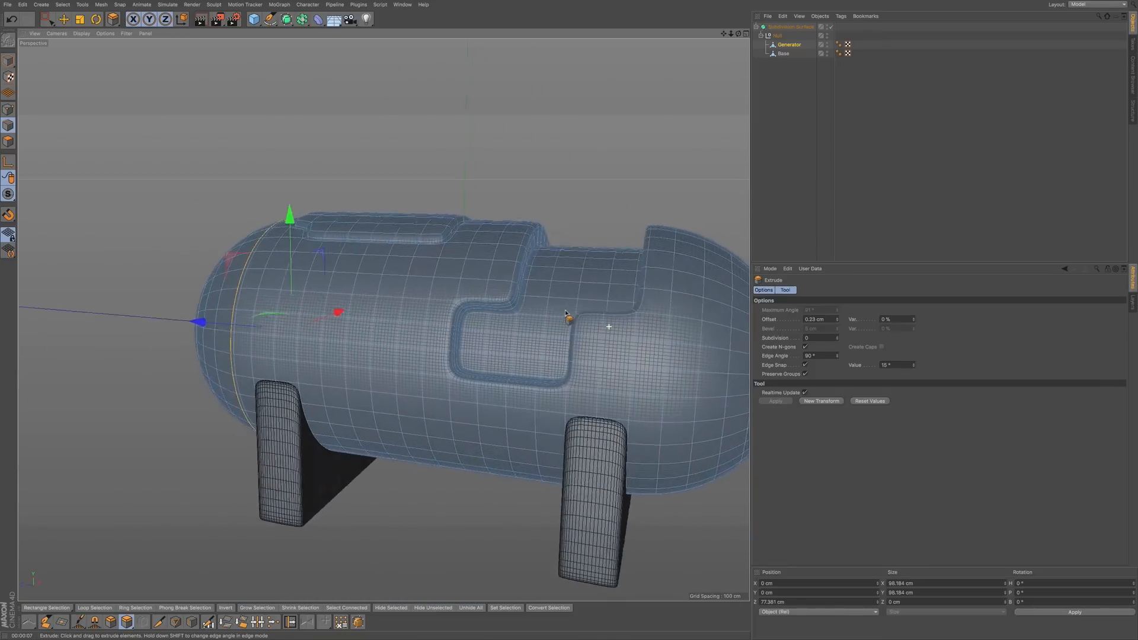
alt+drag(655, 307, 501, 325)
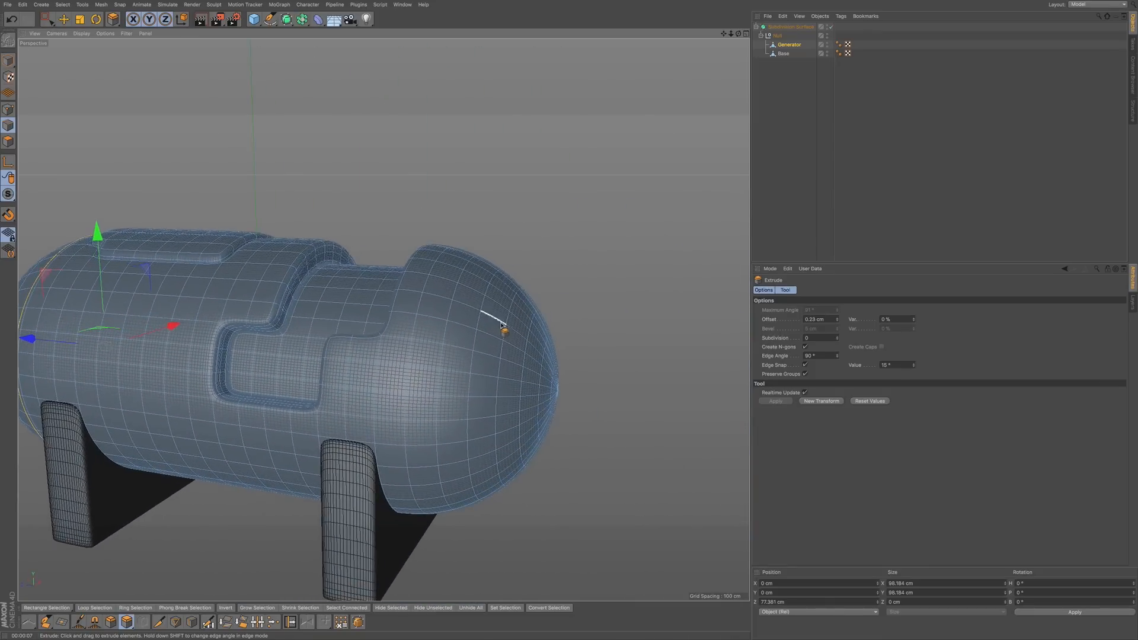
key(F4)
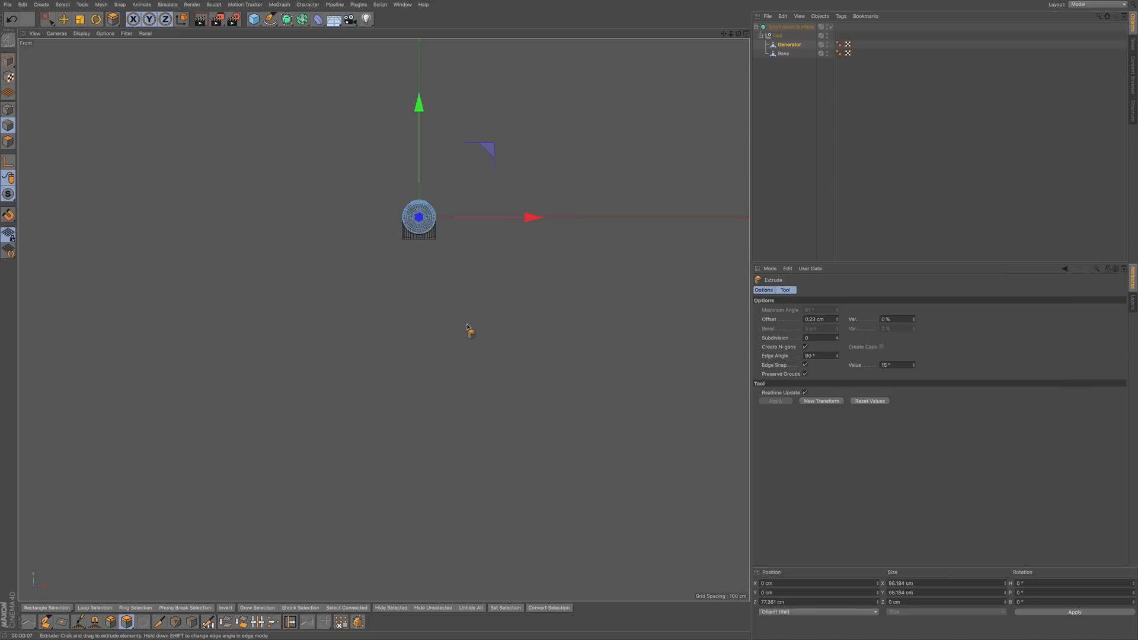
key(F5)
key(F3)
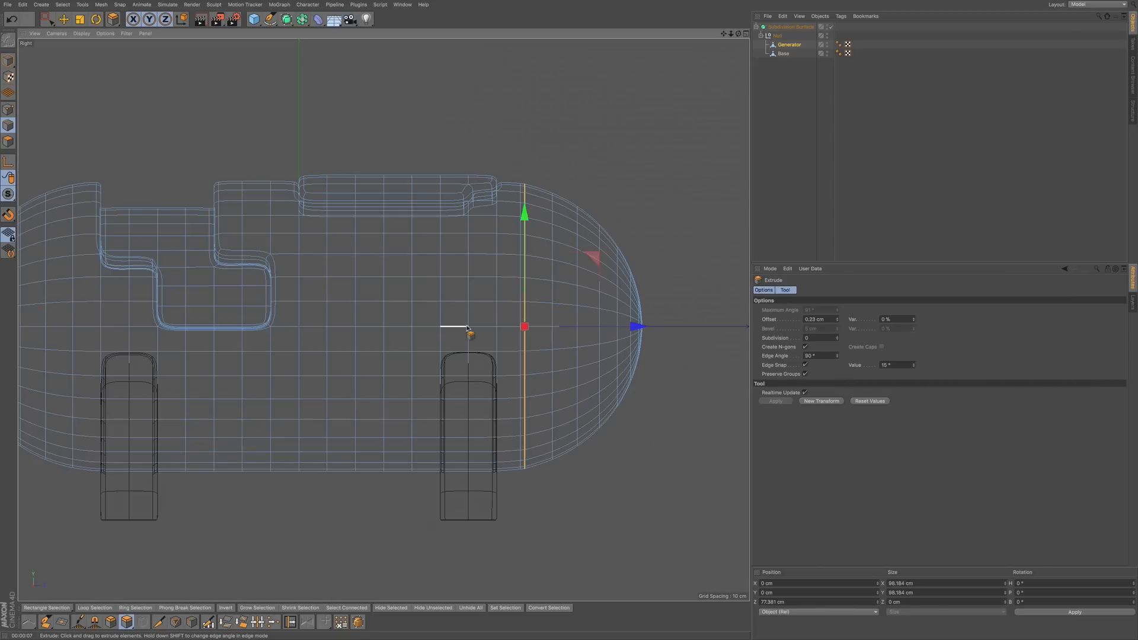
alt+middle_drag(383, 320, 495, 332)
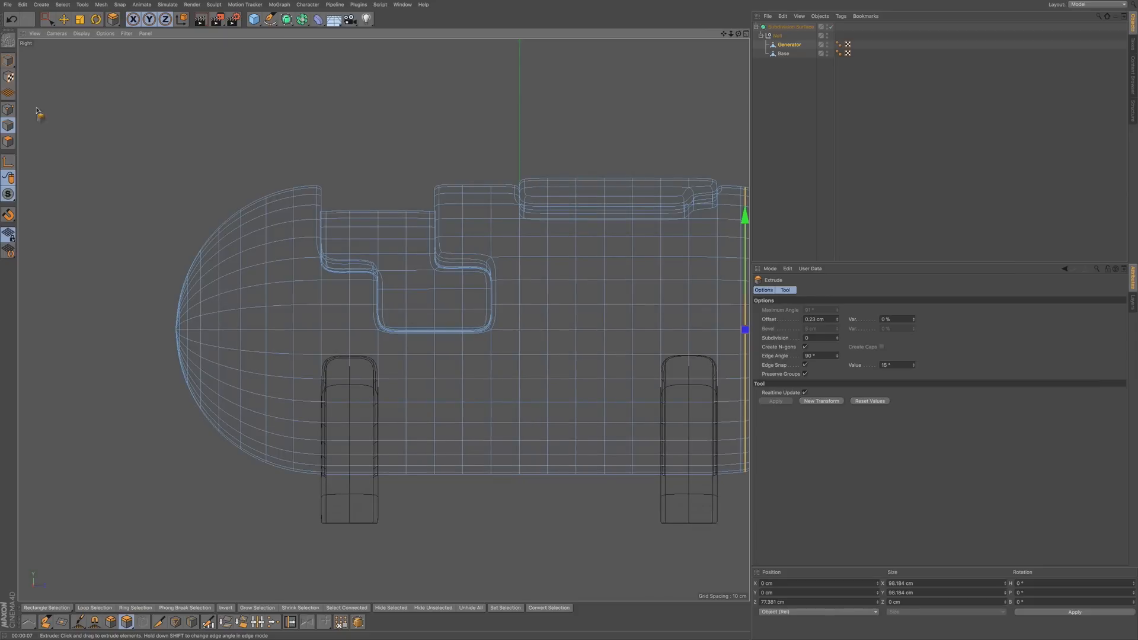
drag(48, 18, 74, 51)
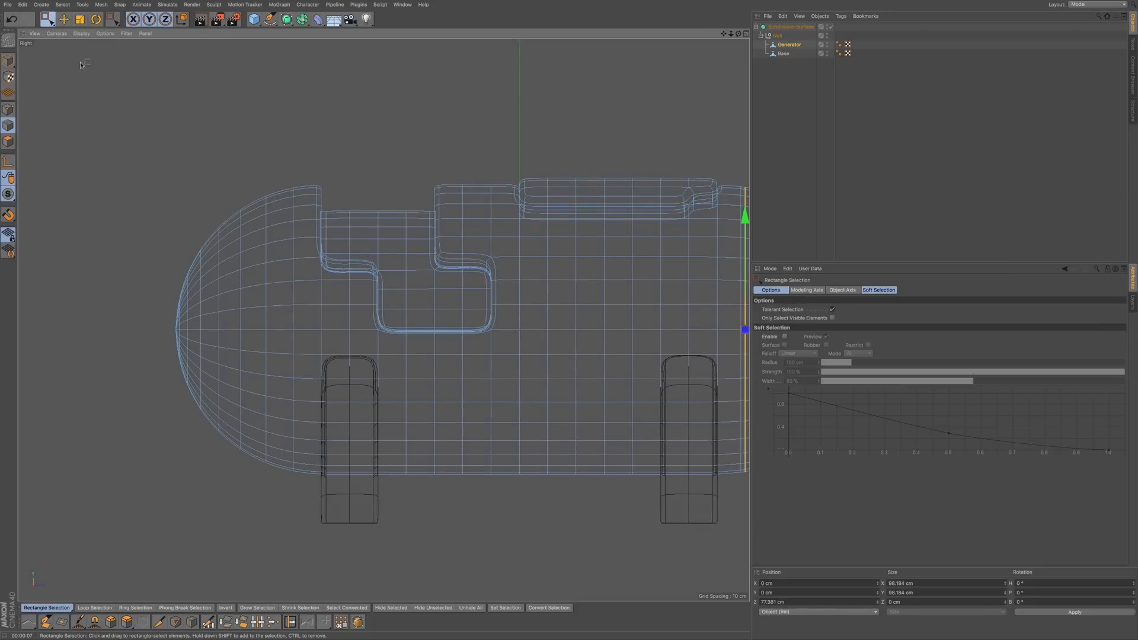
drag(148, 153, 261, 506)
click(96, 245)
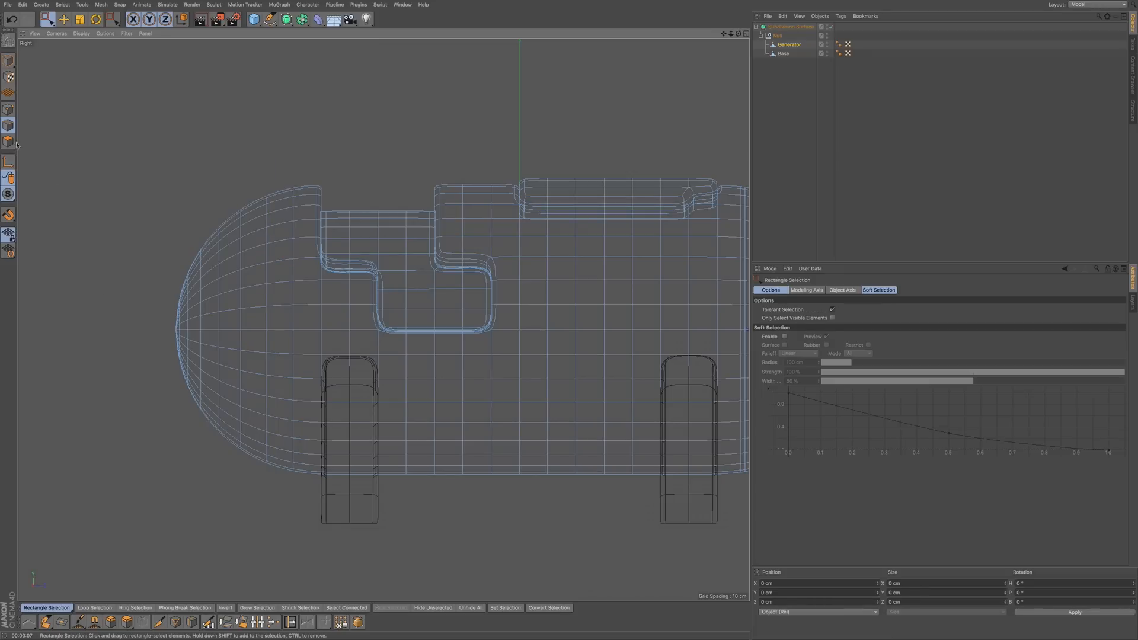
drag(84, 147, 250, 527)
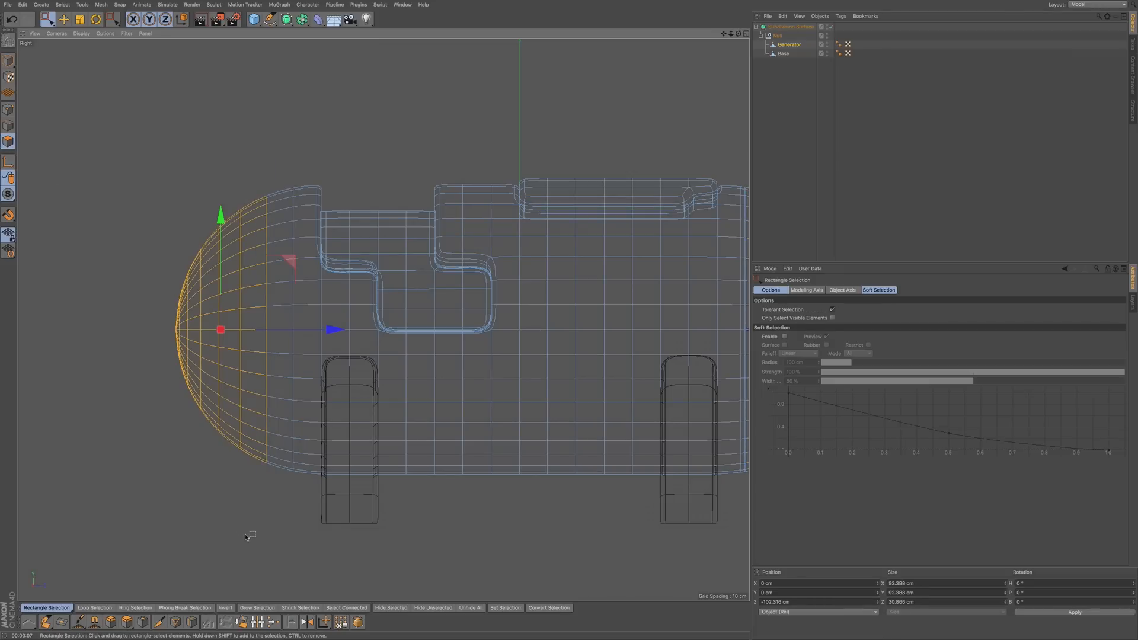
- In the perspective view, deselect the inner polygon loops around the cap's pole with Loop Selection, leaving an outer ring-shaped band selected
key(F1)
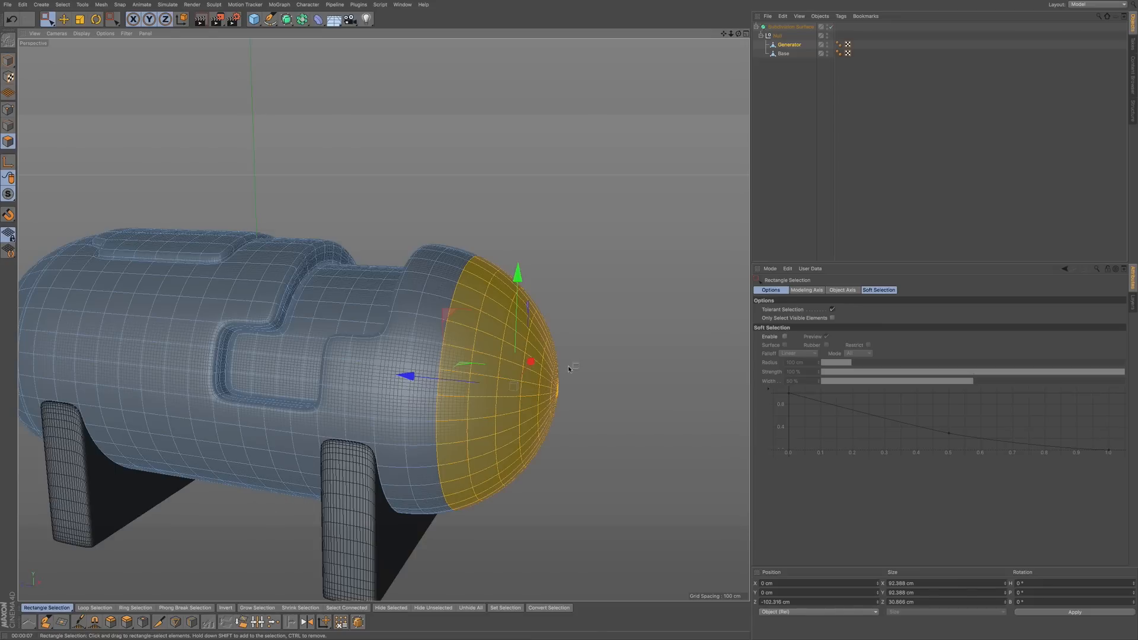
key(u)
key(l)
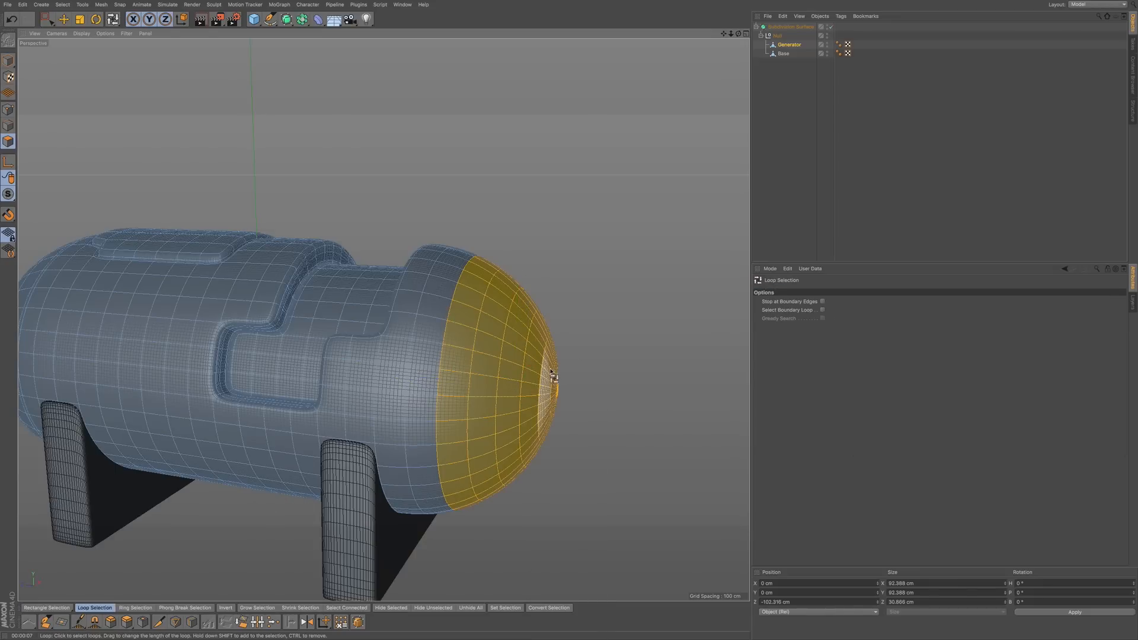
alt+drag(535, 369, 562, 399)
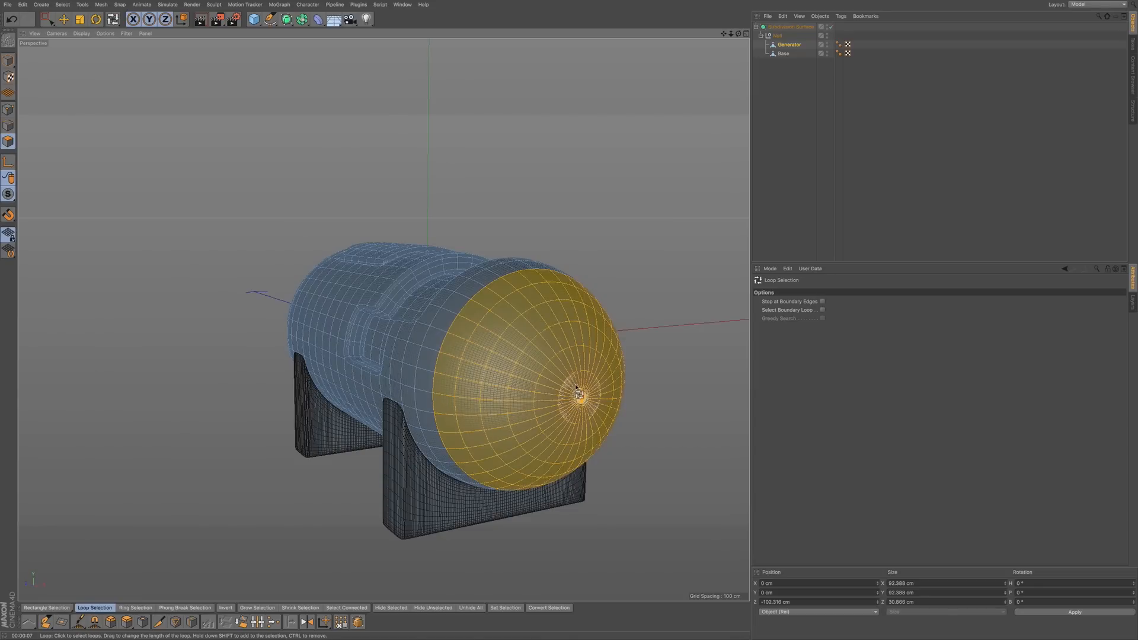
ctrl+drag(574, 388, 504, 409)
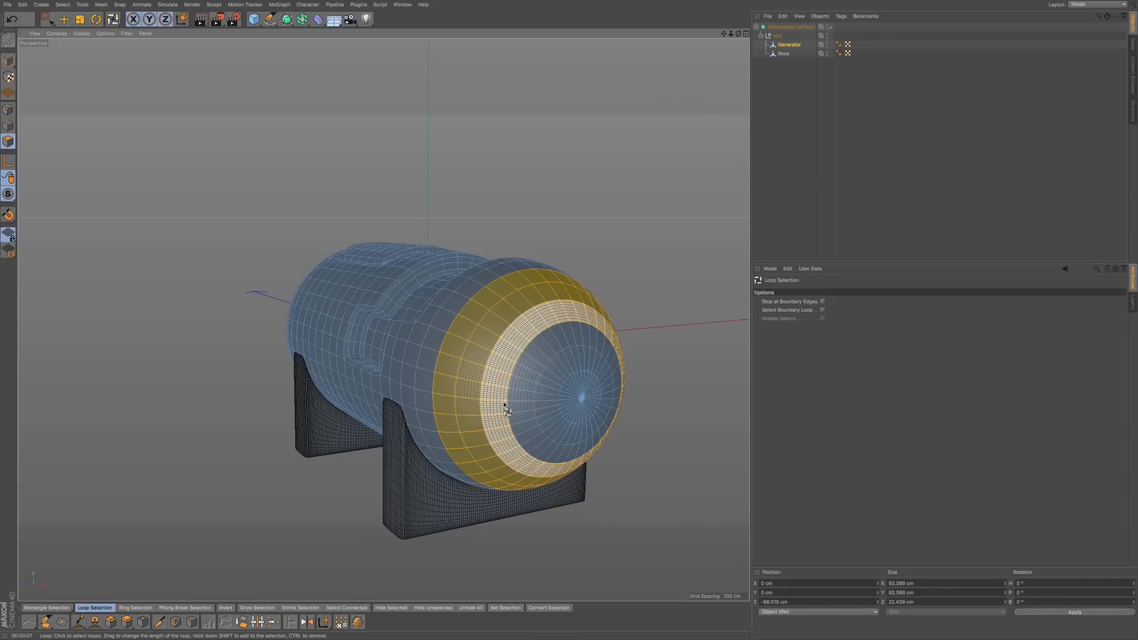
- In the right view, shift the object axis along Z to about -87 cm, level with the selected band's edge nearest the body
key(F3)
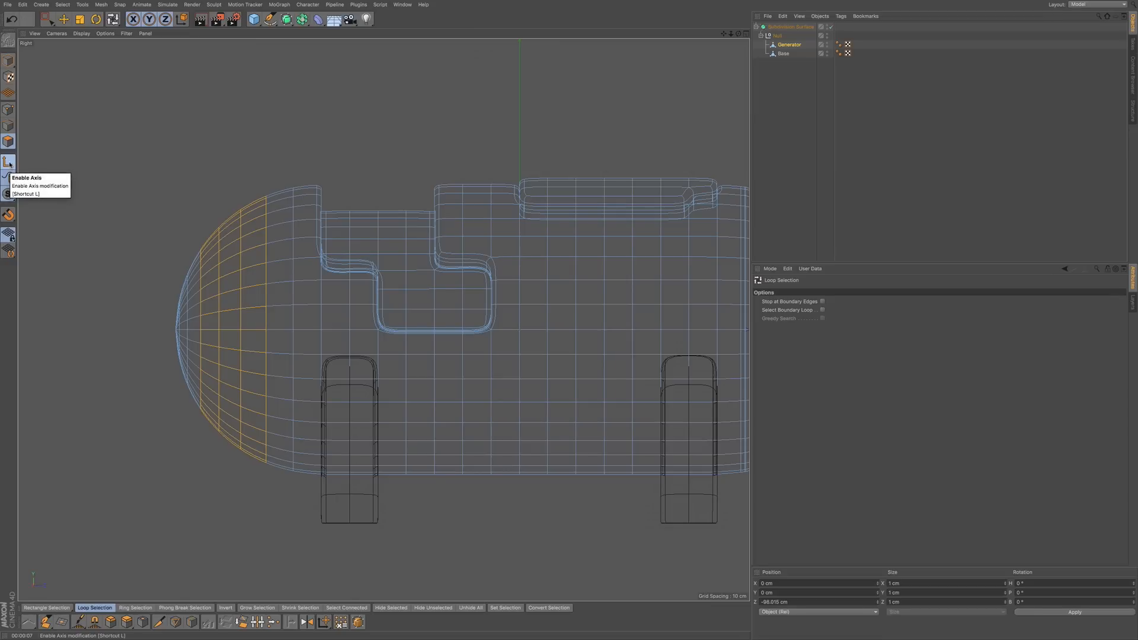
click(64, 19)
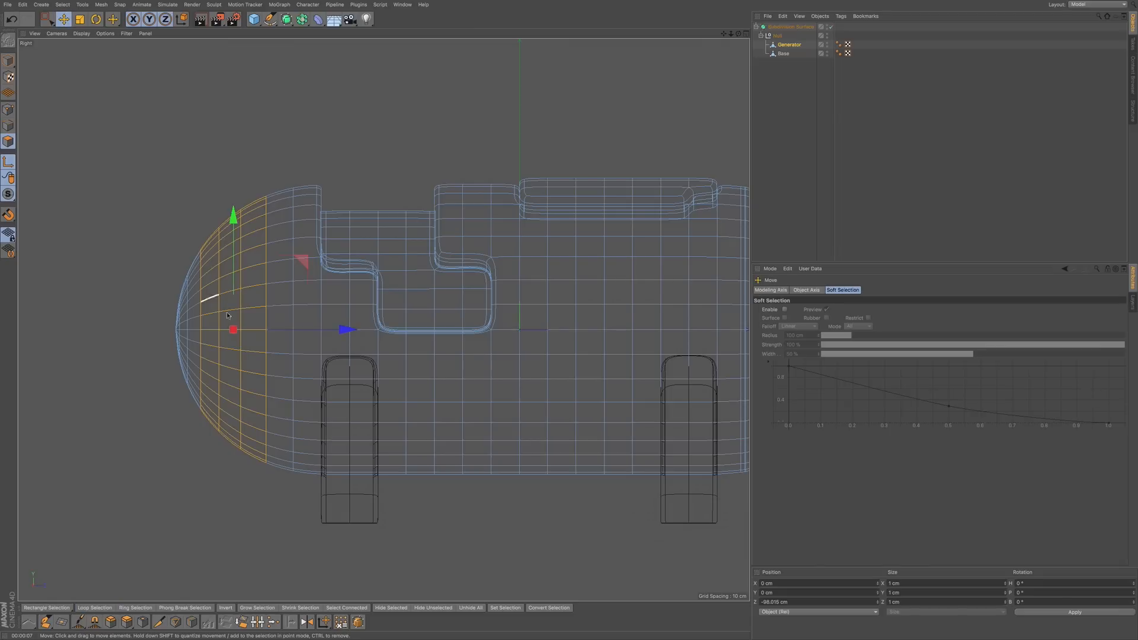
drag(345, 329, 378, 325)
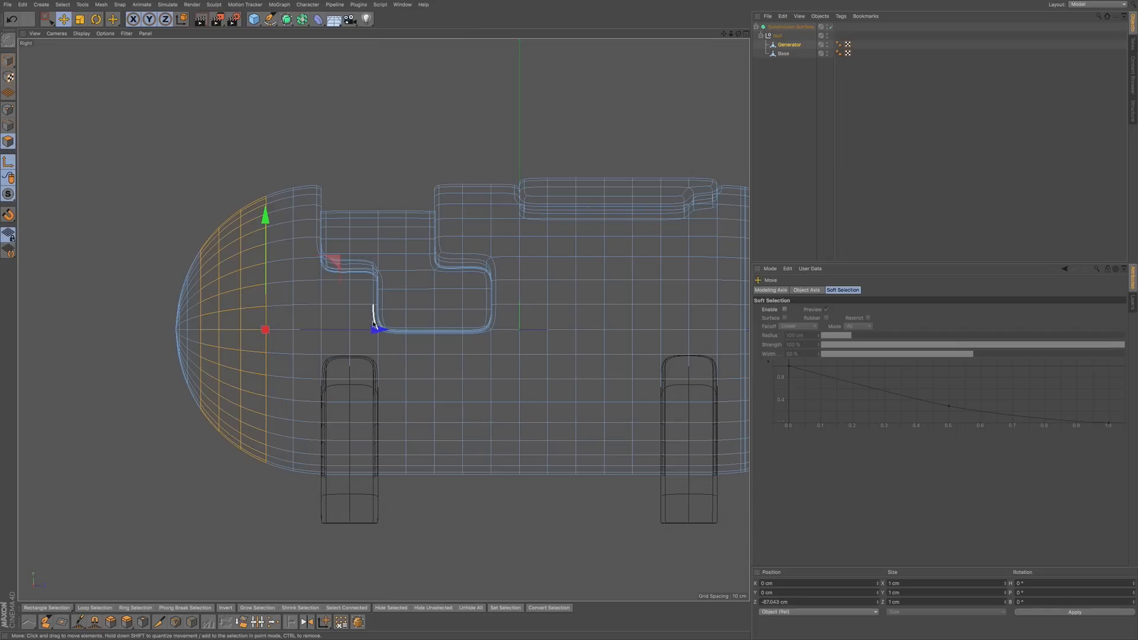
key(l)
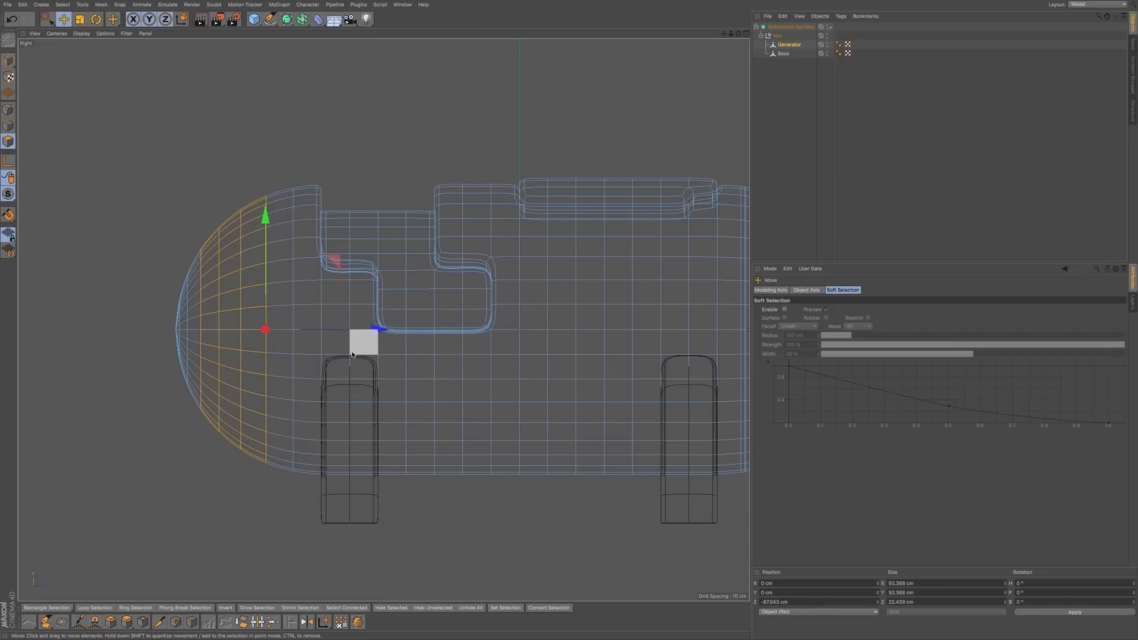
- In the perspective view, scale the selected ring band along Z until it is about 6.8 cm deep, stepping the rounded end
key(t)
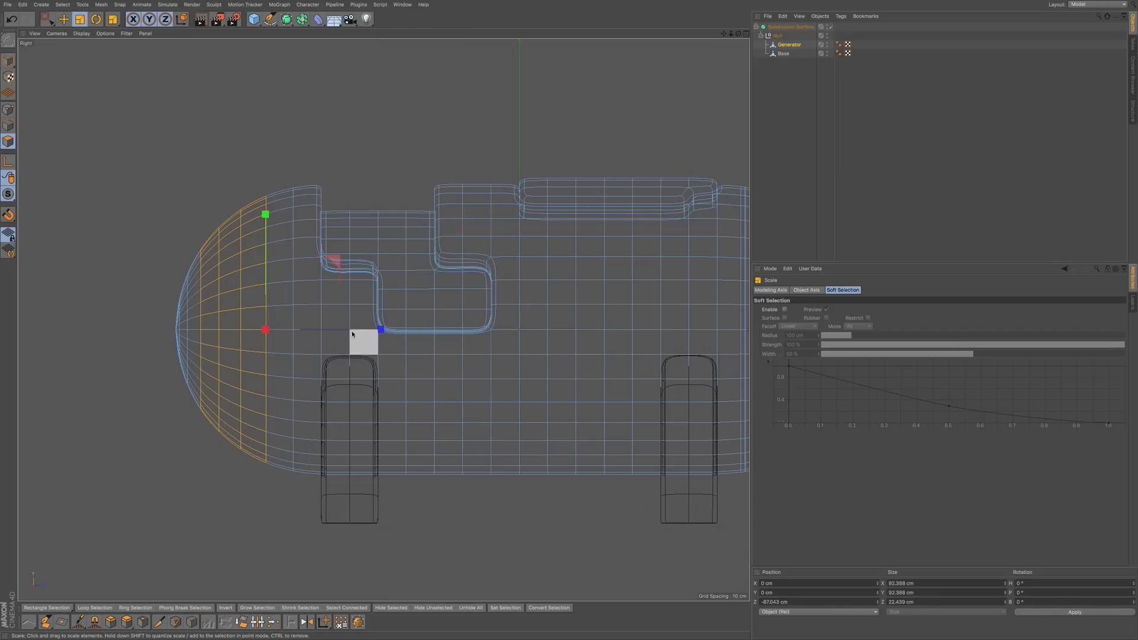
key(F1)
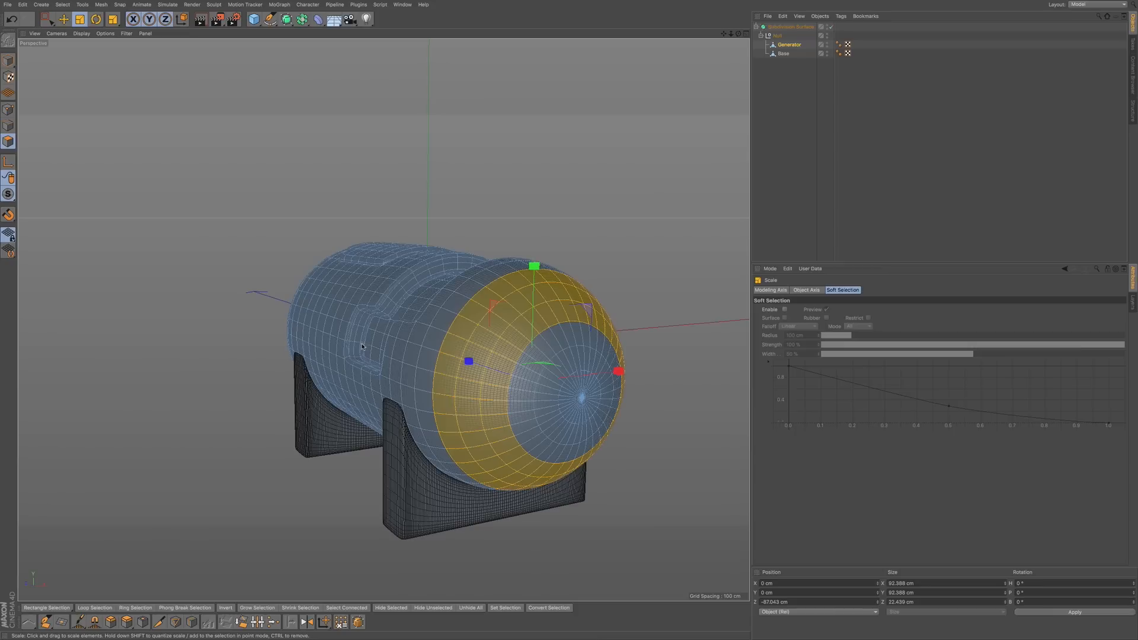
alt+drag(496, 390, 553, 402)
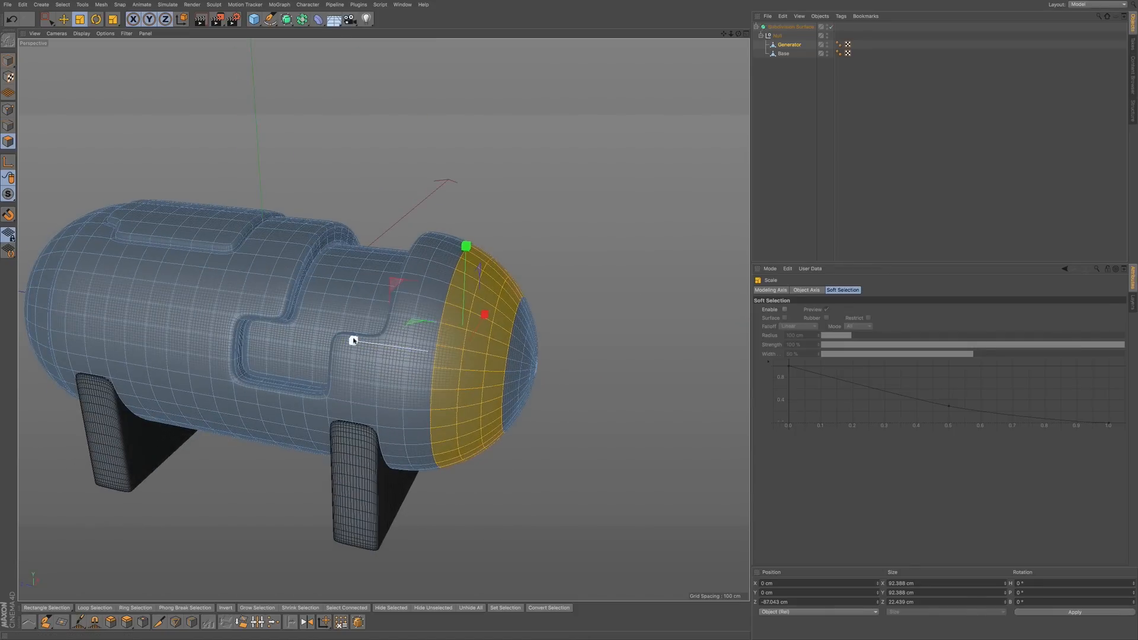
drag(353, 342, 428, 354)
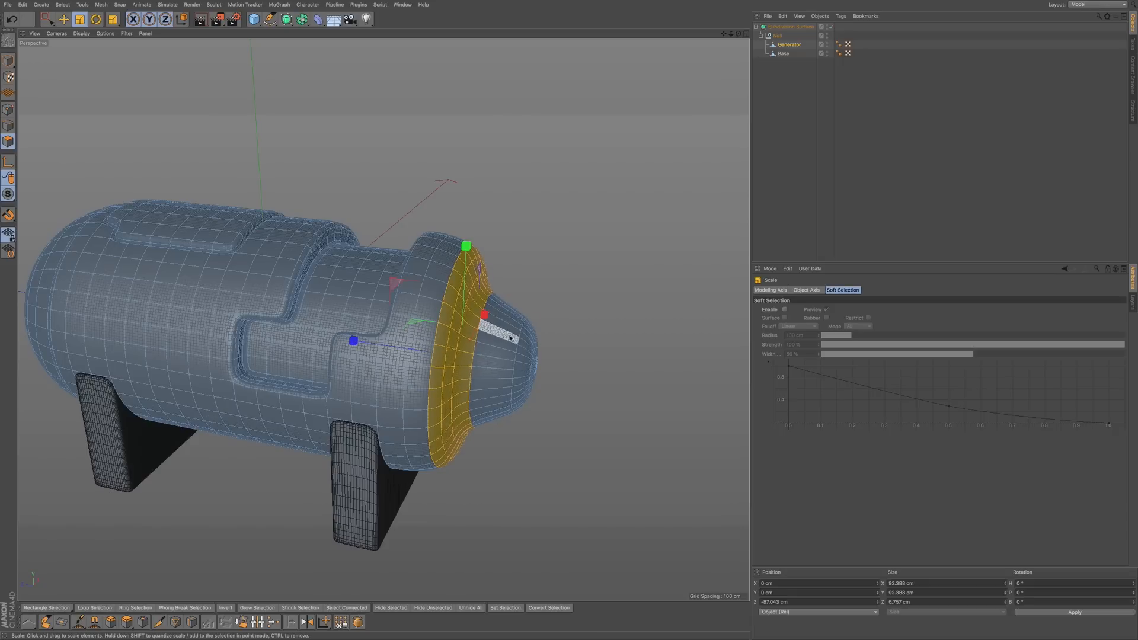
- In the right view, select the outermost polygons at the end cap's tip and move them toward the body to about Z -103.7 cm
key(F3)
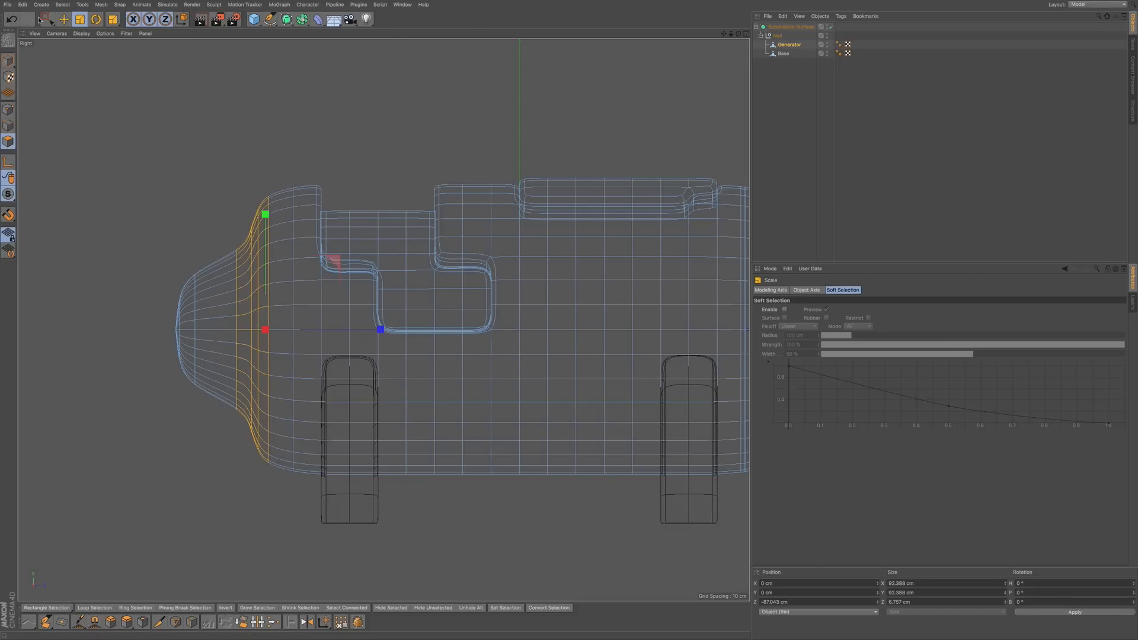
key(0)
drag(138, 206, 243, 465)
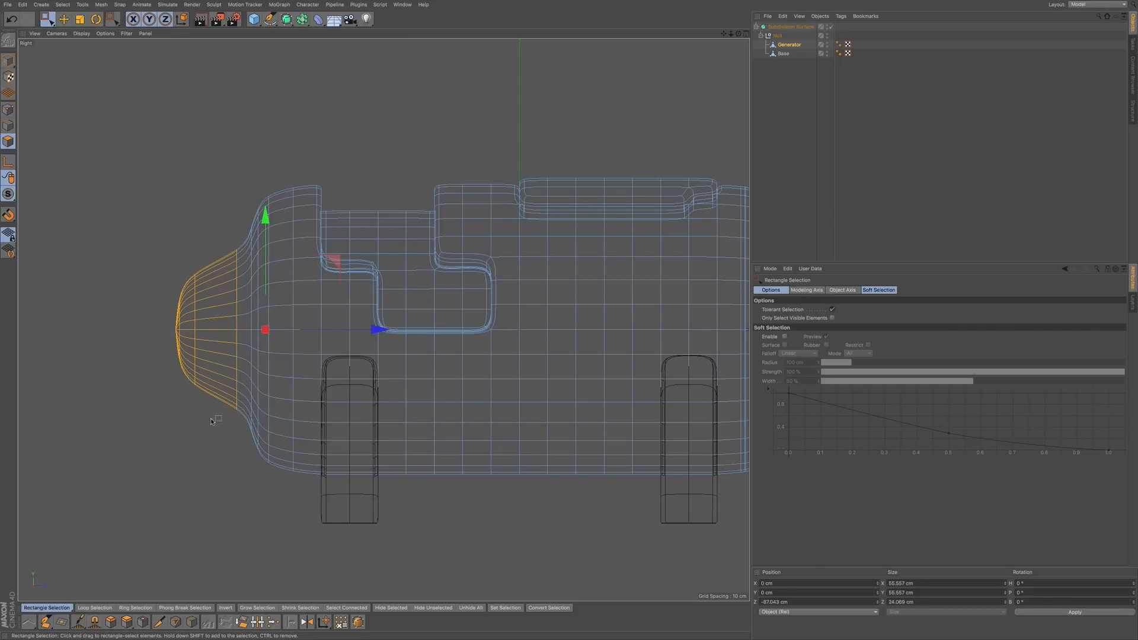
key(F1)
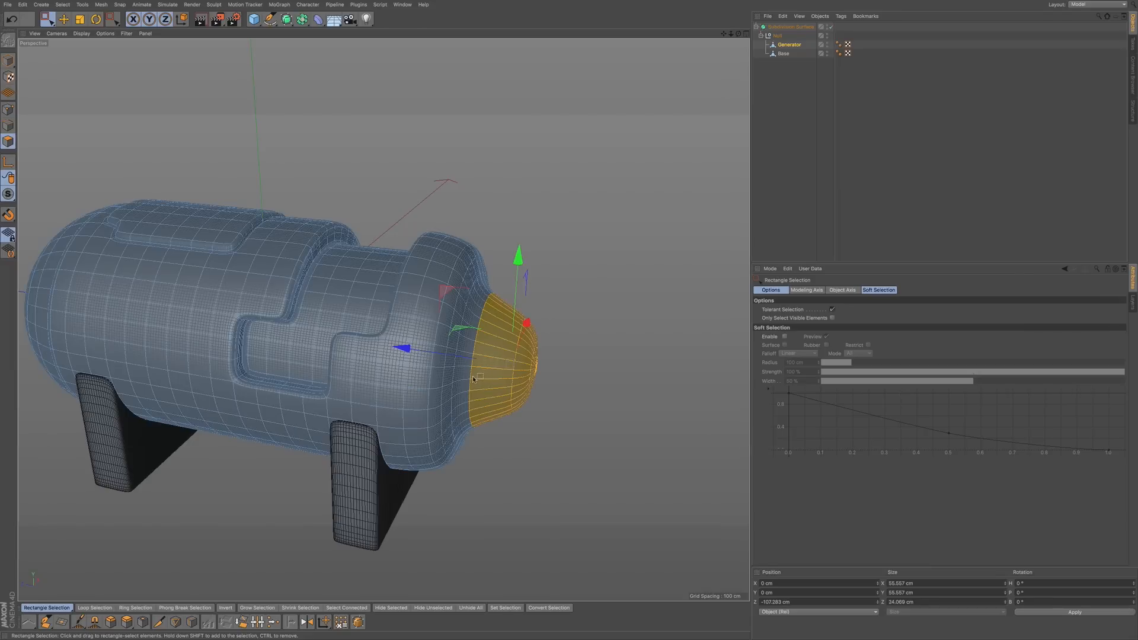
key(F2)
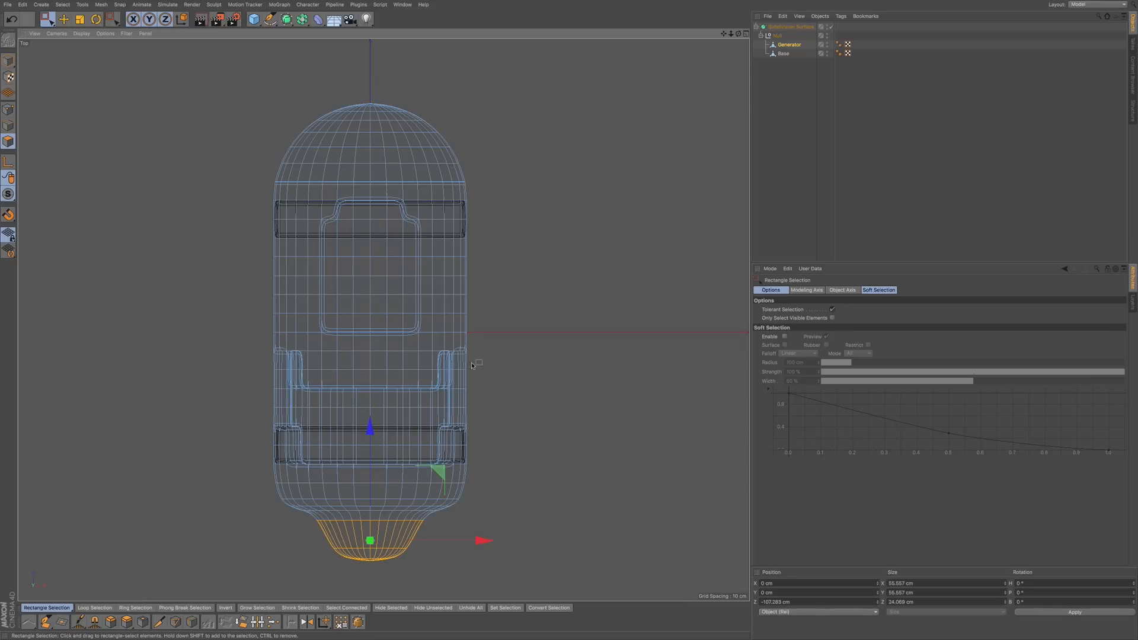
key(F3)
drag(293, 466, 225, 238)
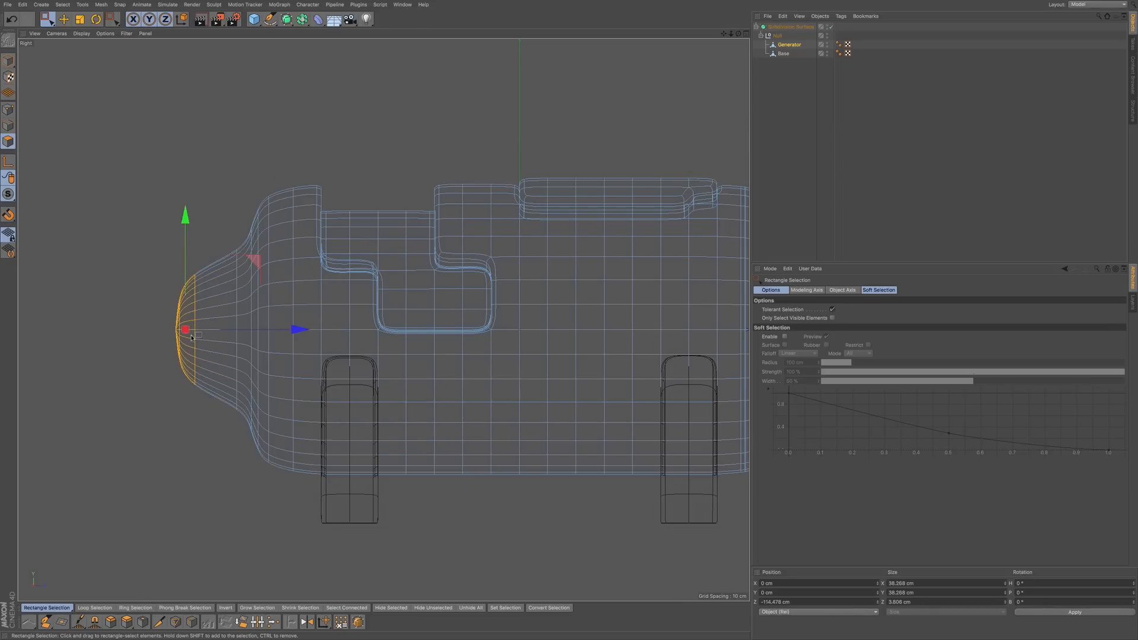
drag(294, 327, 327, 320)
- Turn off the subdivision smoothing and add loop cuts around the end cap's concave neck and its outer shoulder, the shoulder cut at about 50%
key(F1)
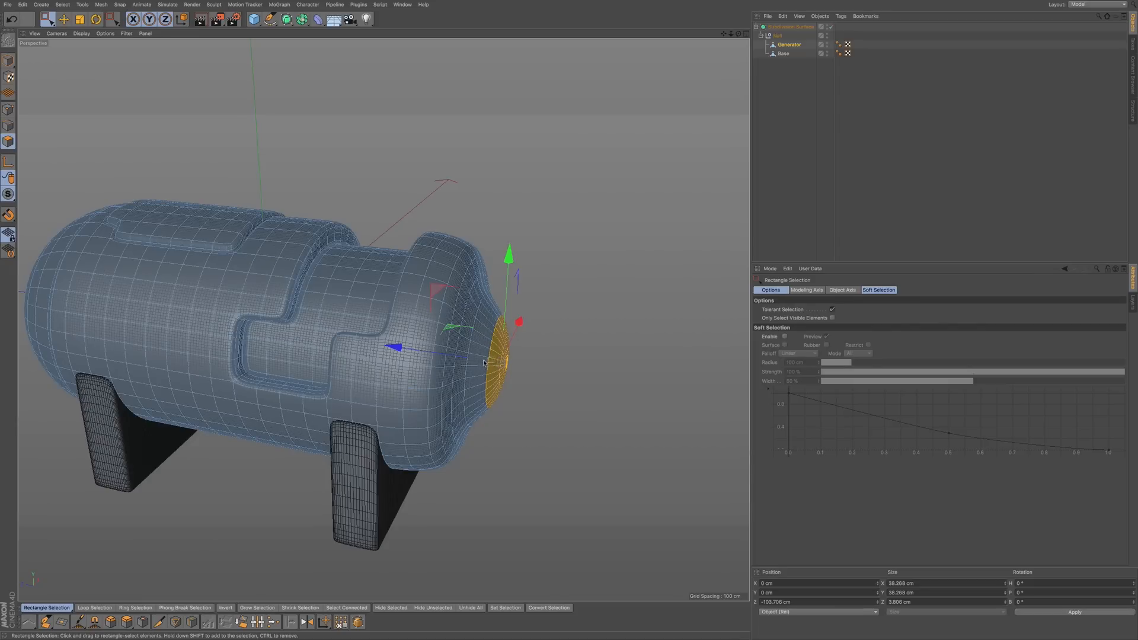
scroll(480, 362, up, 5)
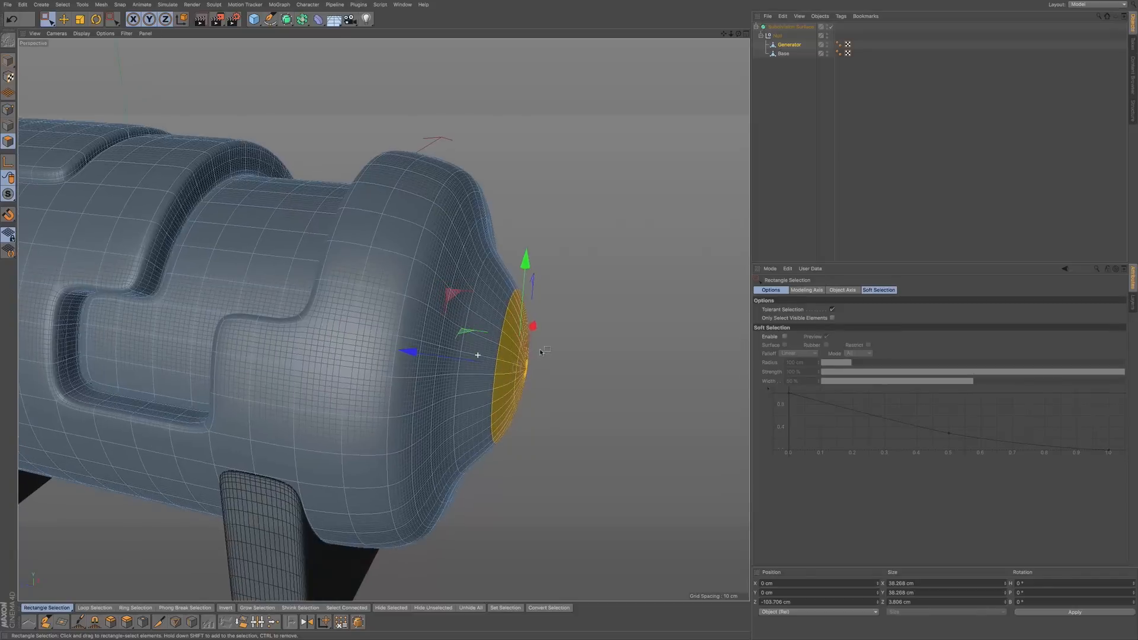
alt+drag(519, 361, 495, 329)
key(q)
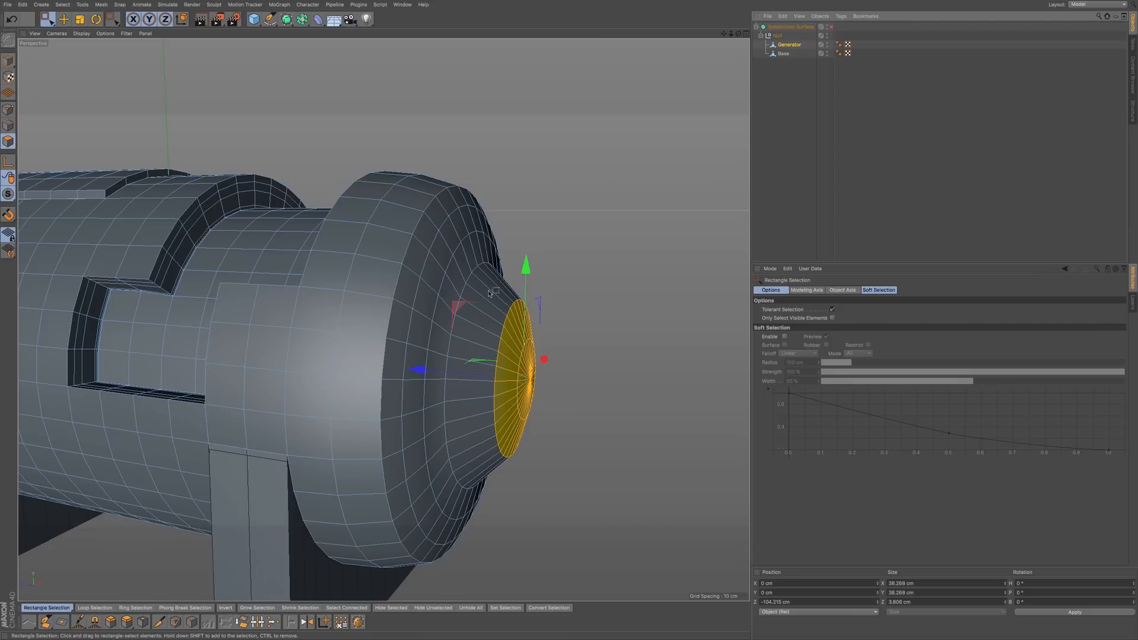
key(k)
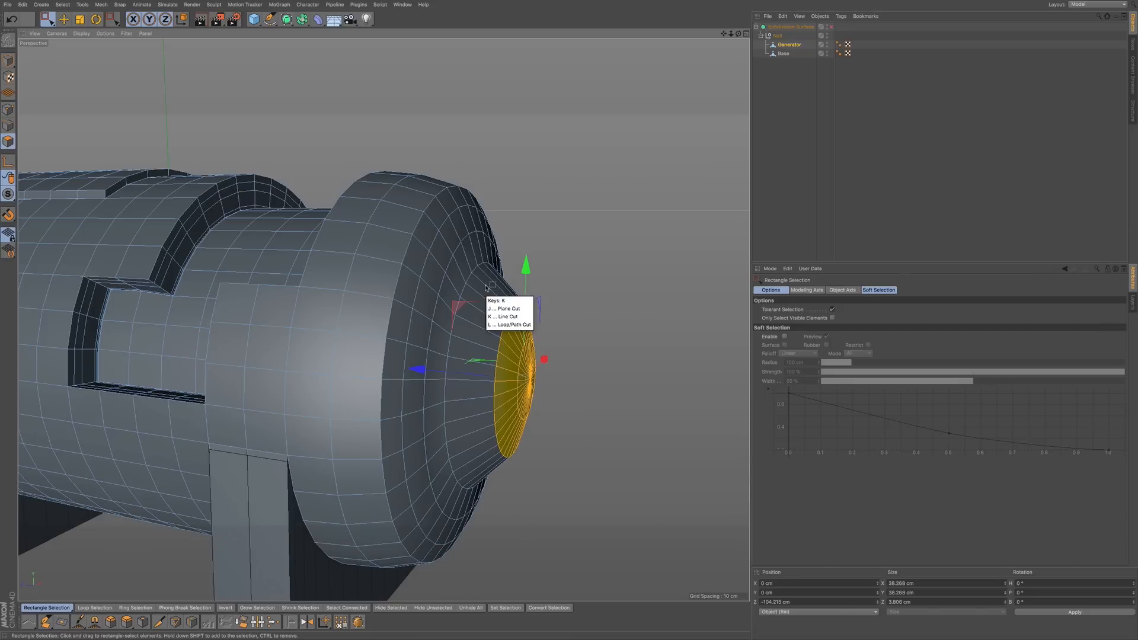
key(l)
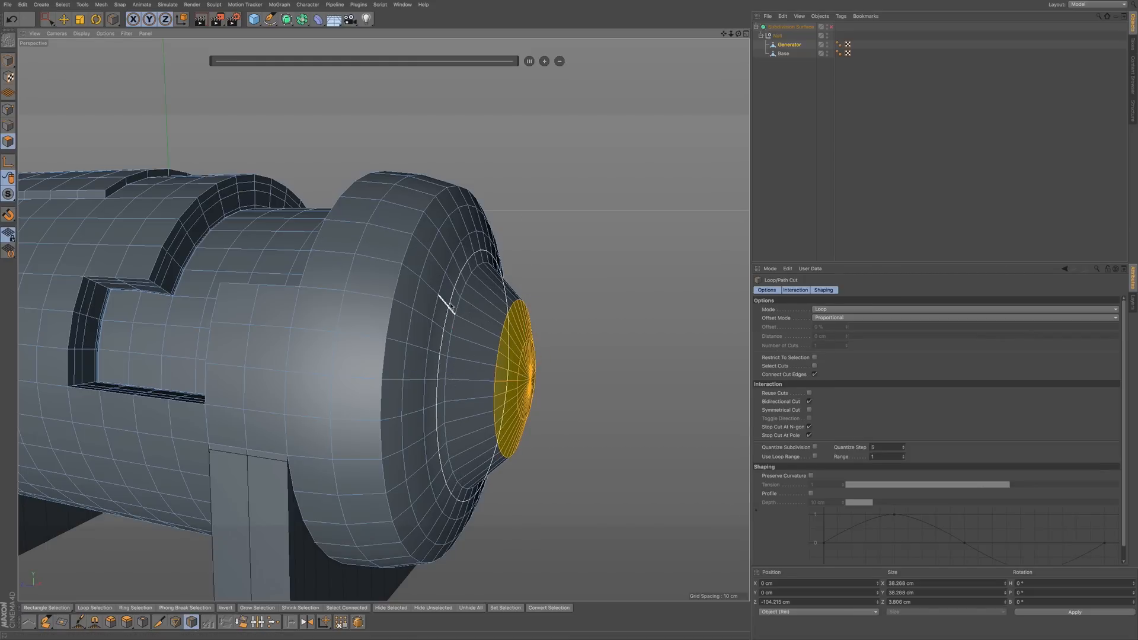
click(455, 307)
click(462, 318)
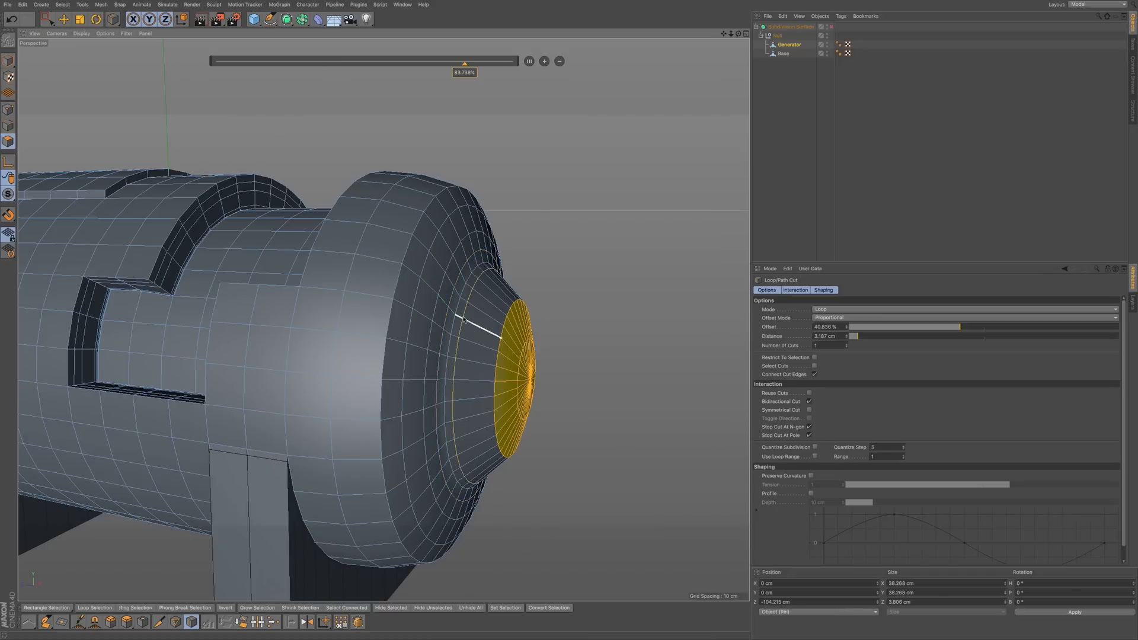
click(396, 300)
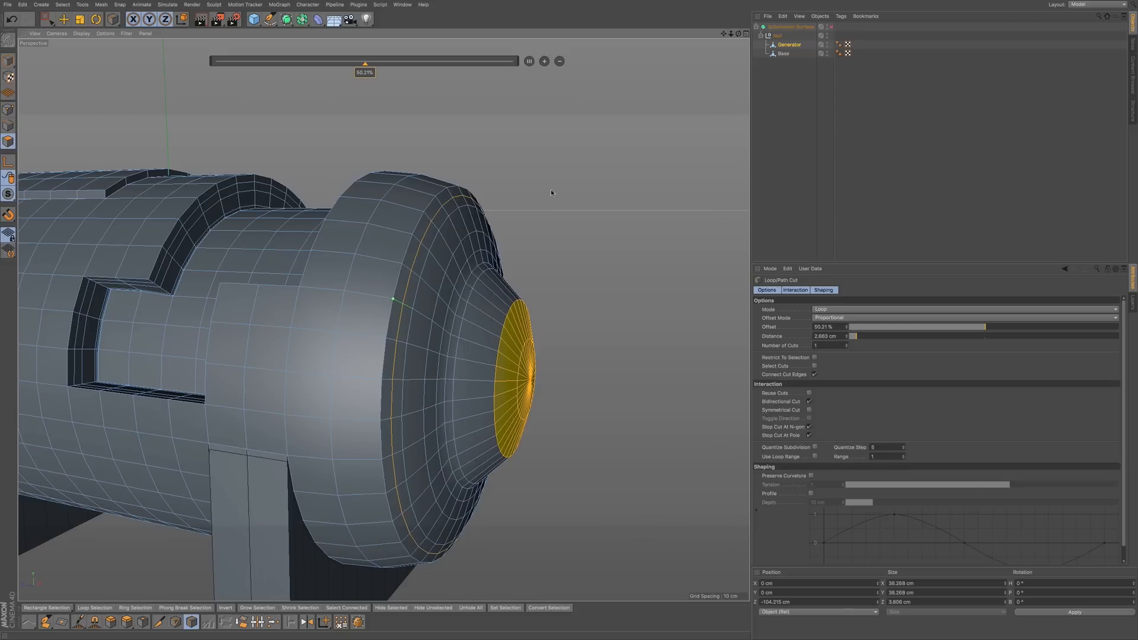
- Render previews of the reshaped end cap without smoothing and with the subdivision surface turned back on
key(ctrl+r)
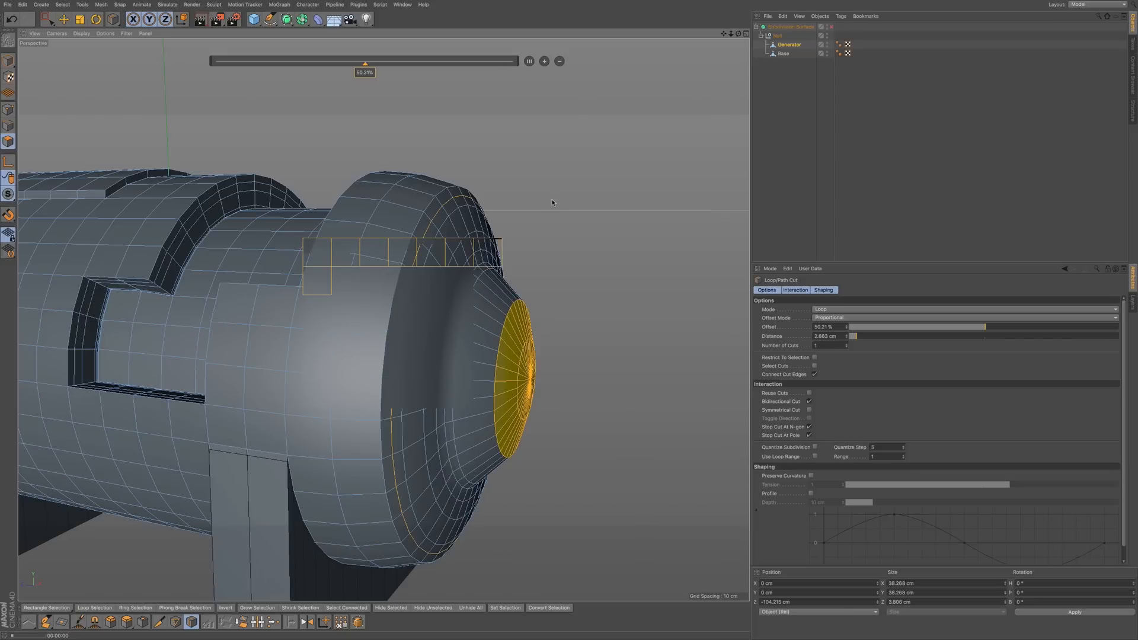
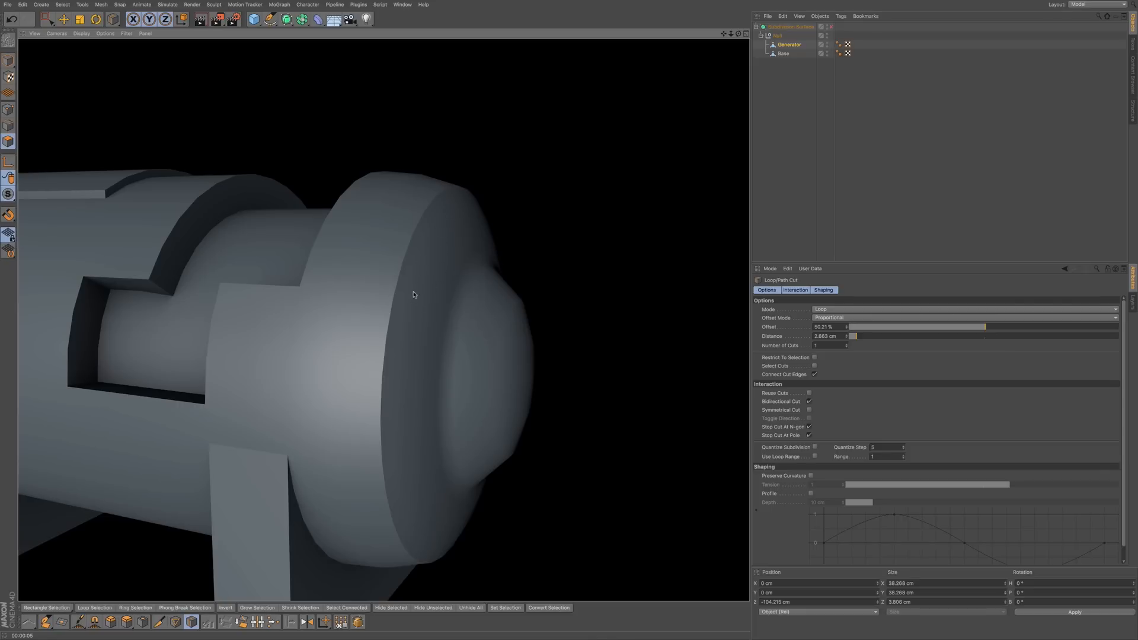
click(831, 27)
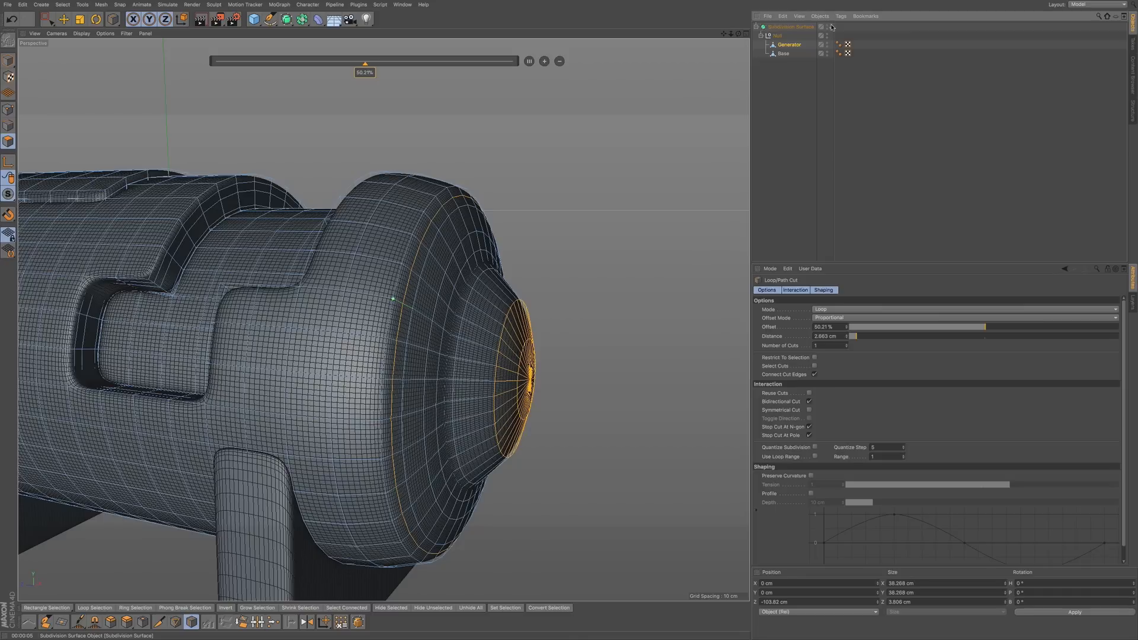
key(ctrl+r)
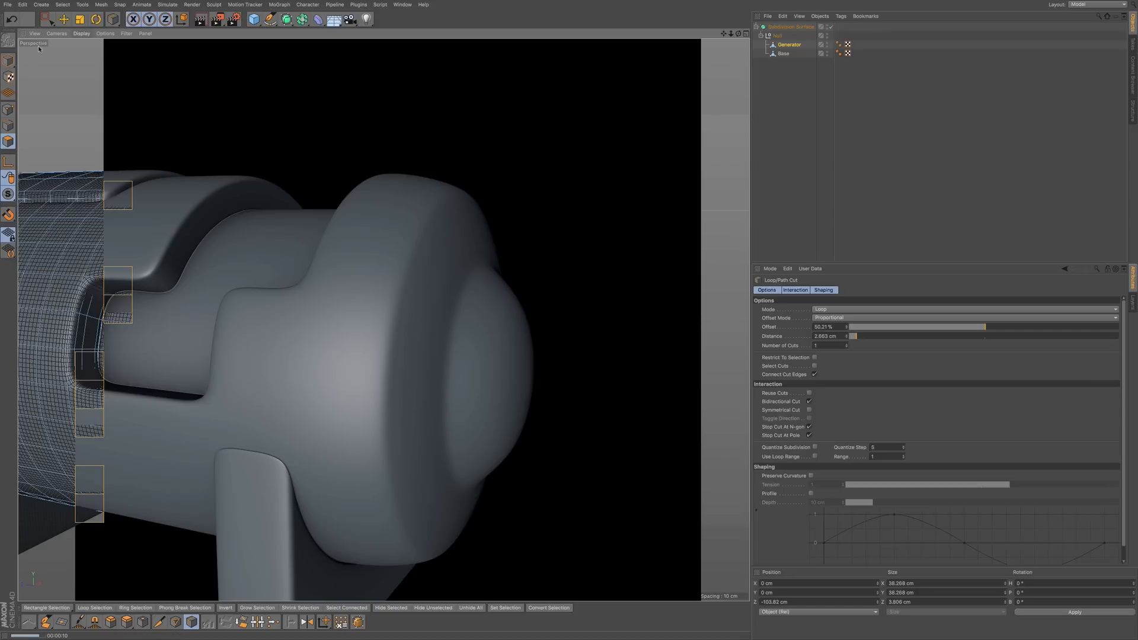
click(47, 19)
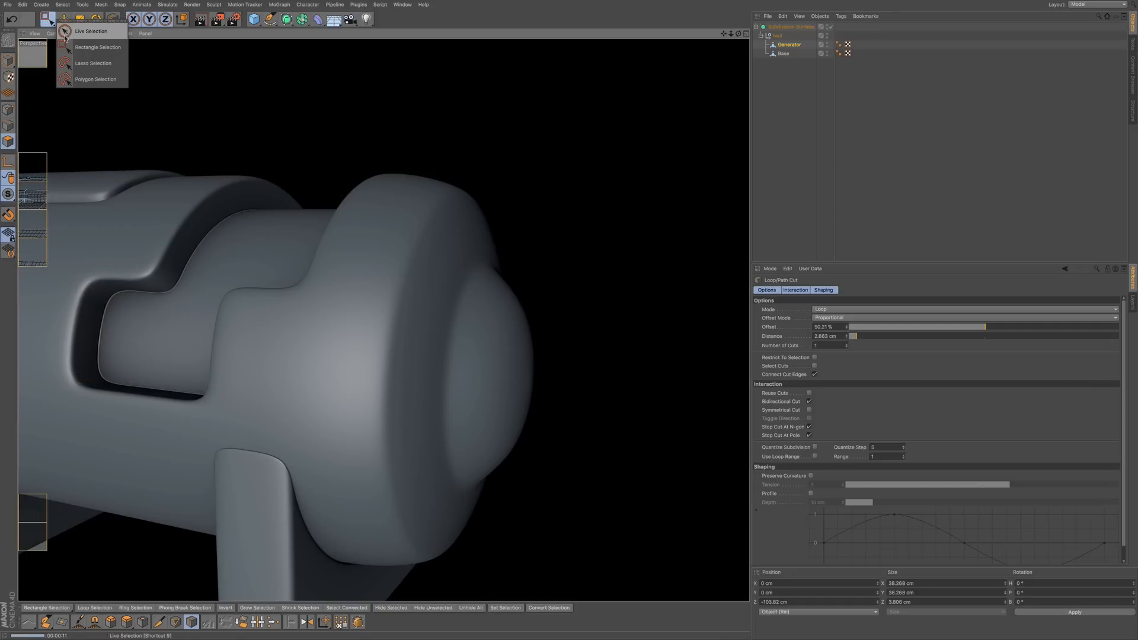
click(64, 31)
mouse_move(356, 300)
mouse_down()
mouse_move(338, 318)
mouse_move(347, 329)
mouse_up()
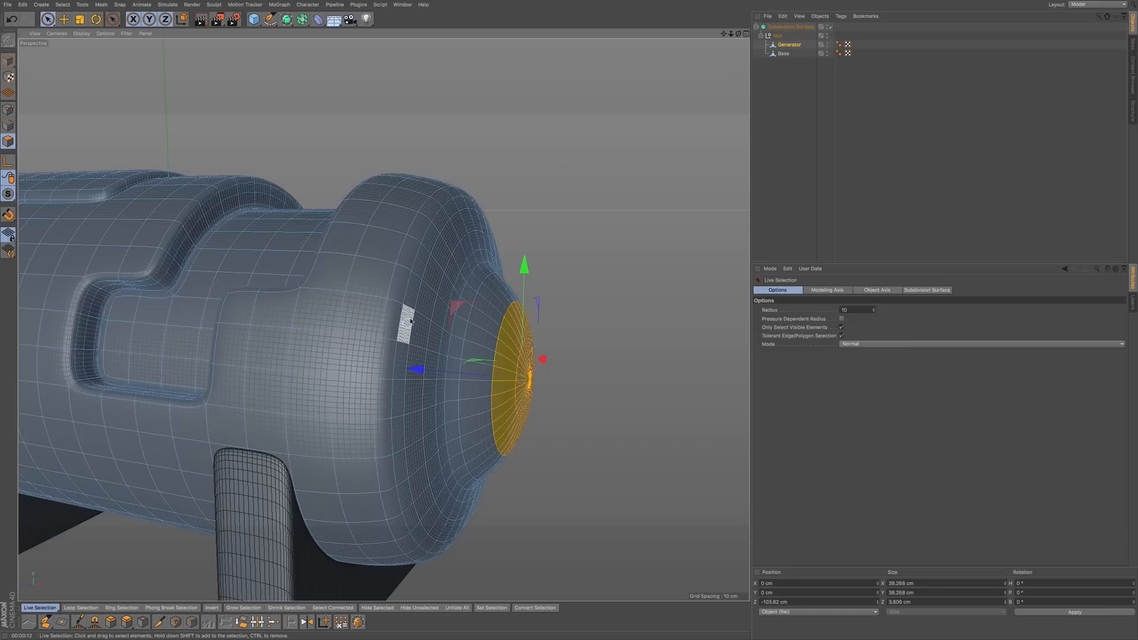
key(F4)
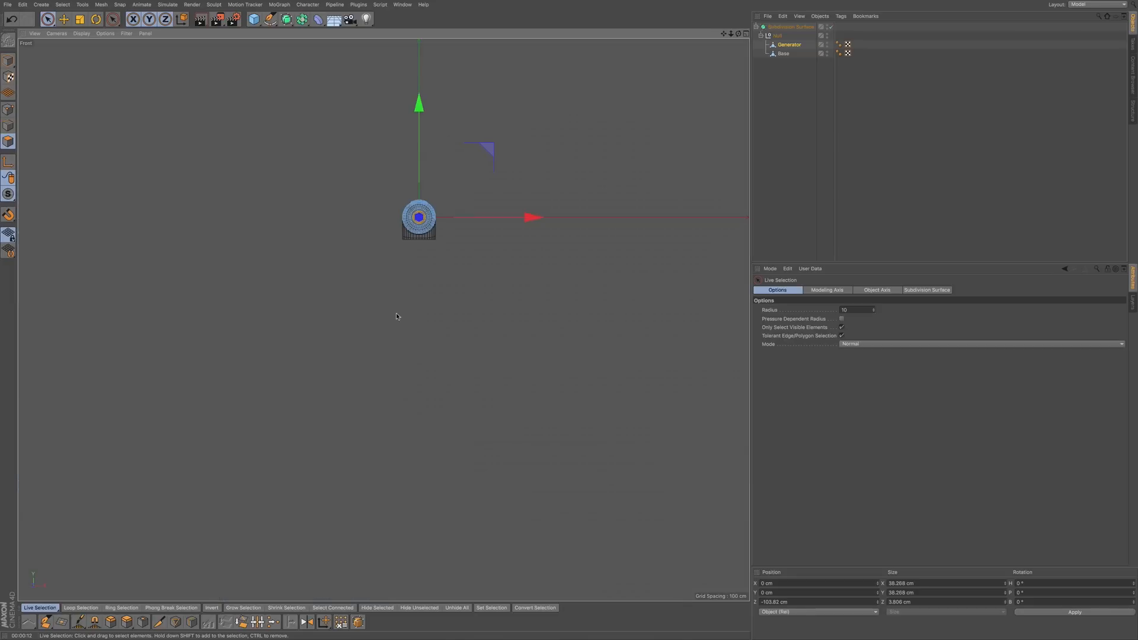
- In the right view, rectangle-select a block of side polygons between the stepped recess and end cap, and extrude it inward, finishing with a -0.27 cm offset
key(F3)
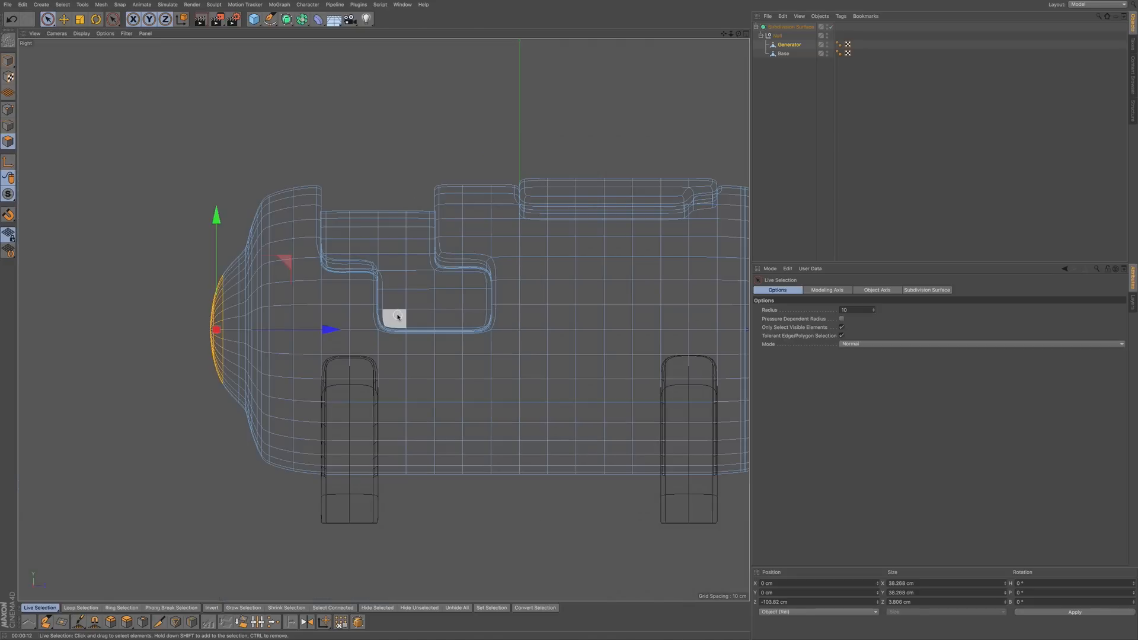
drag(48, 19, 89, 49)
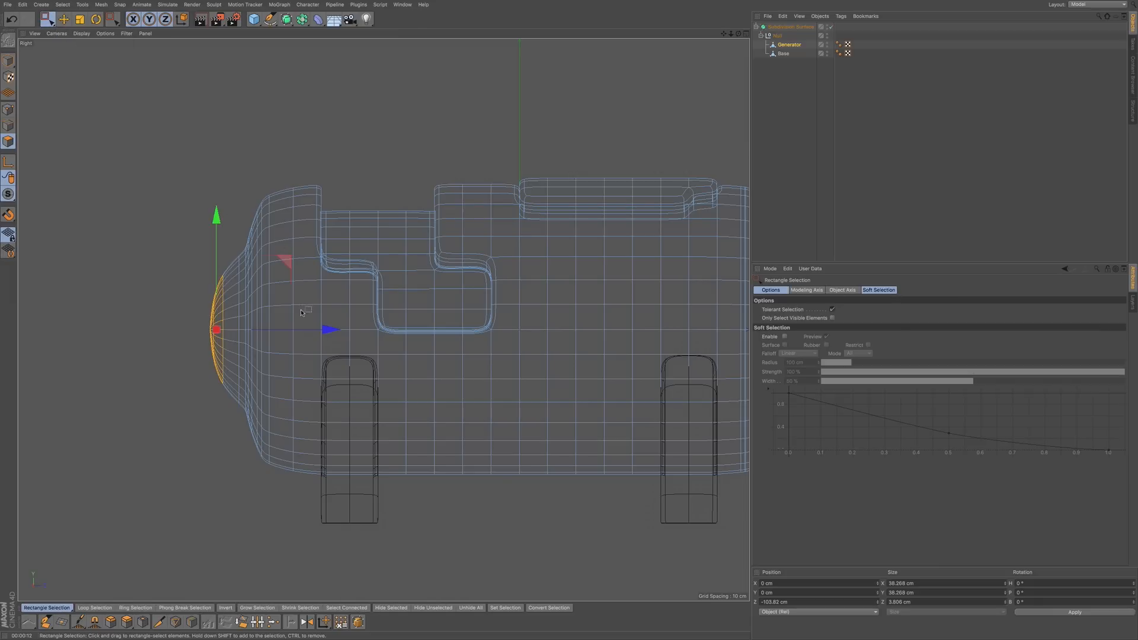
drag(306, 317, 255, 299)
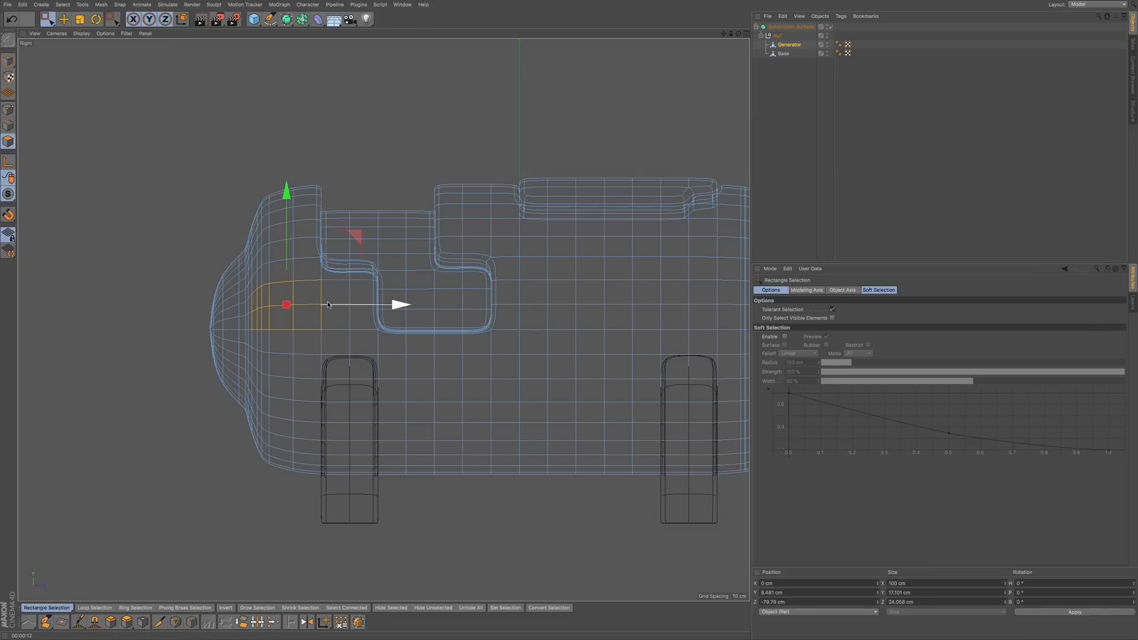
shift+drag(313, 293, 333, 319)
key(F1)
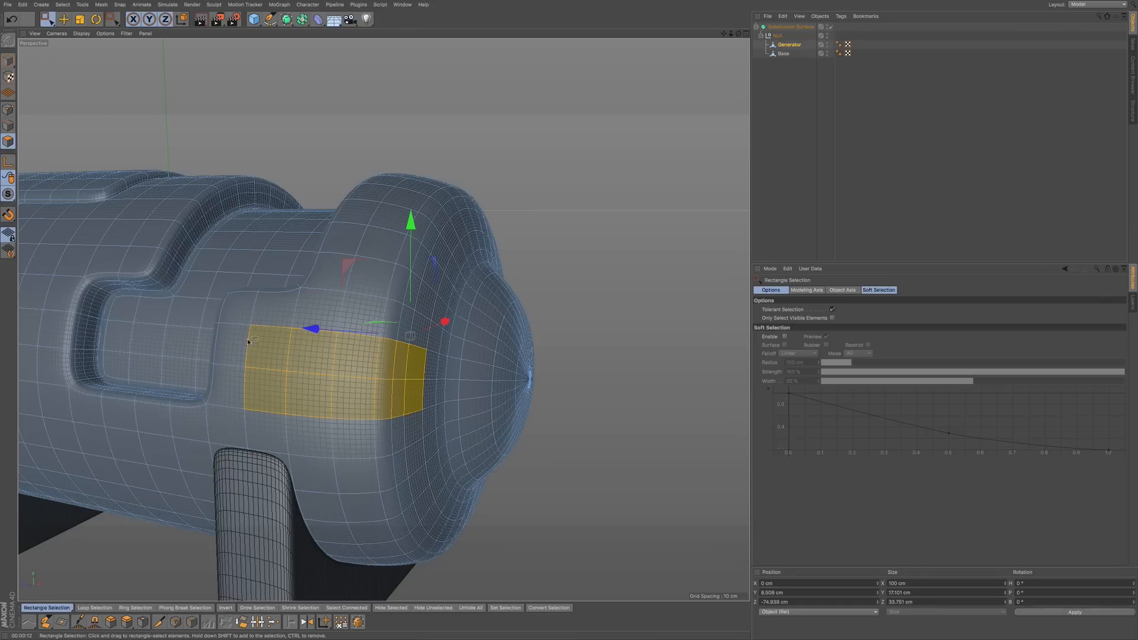
key(d)
drag(605, 313, 573, 285)
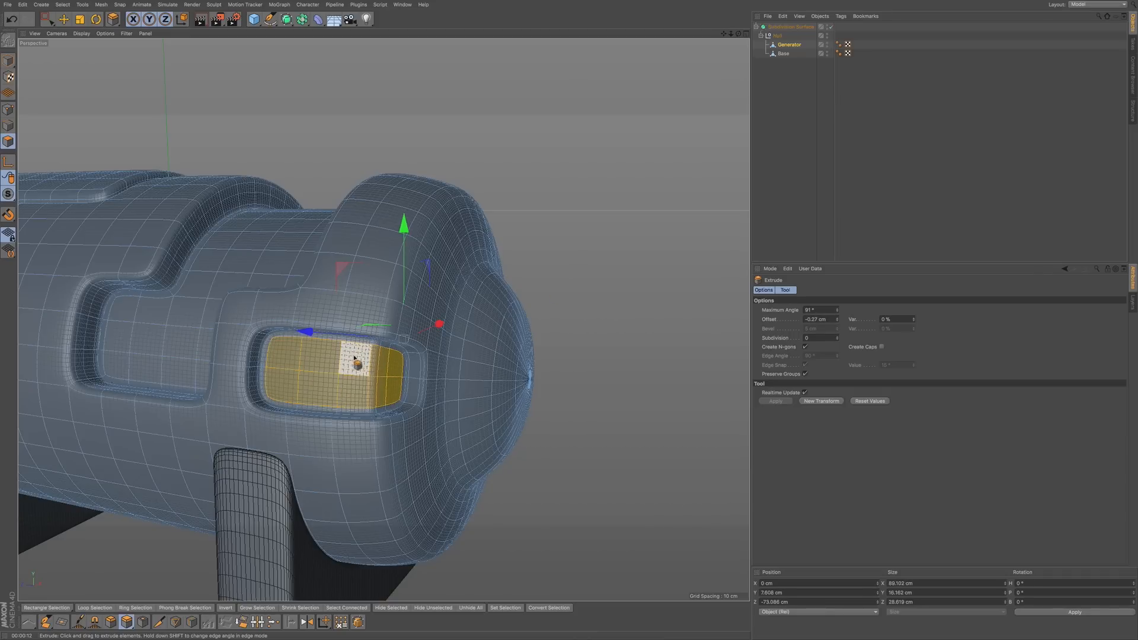
- Disconnect the selected recessed polygons beside the end cap from the surrounding mesh
scroll(350, 358, up, 5)
click(101, 5)
mouse_move(113, 27)
click(156, 40)
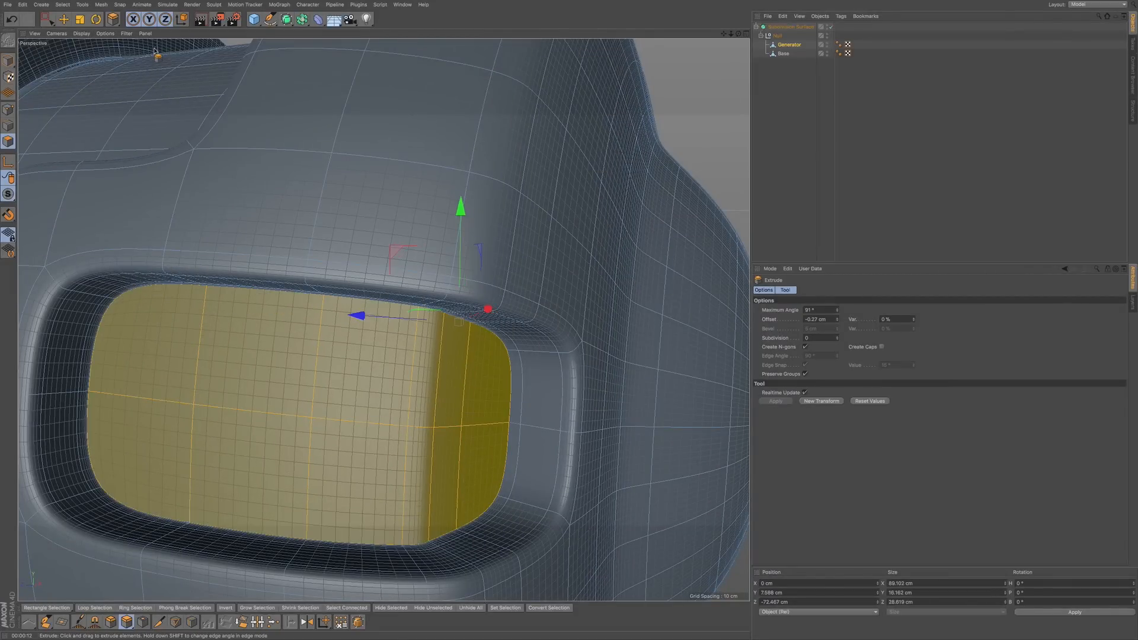
- In edge mode, loop-select the edge around the disconnected side panel and extrude it with a -0.34 cm offset
click(9, 110)
click(8, 126)
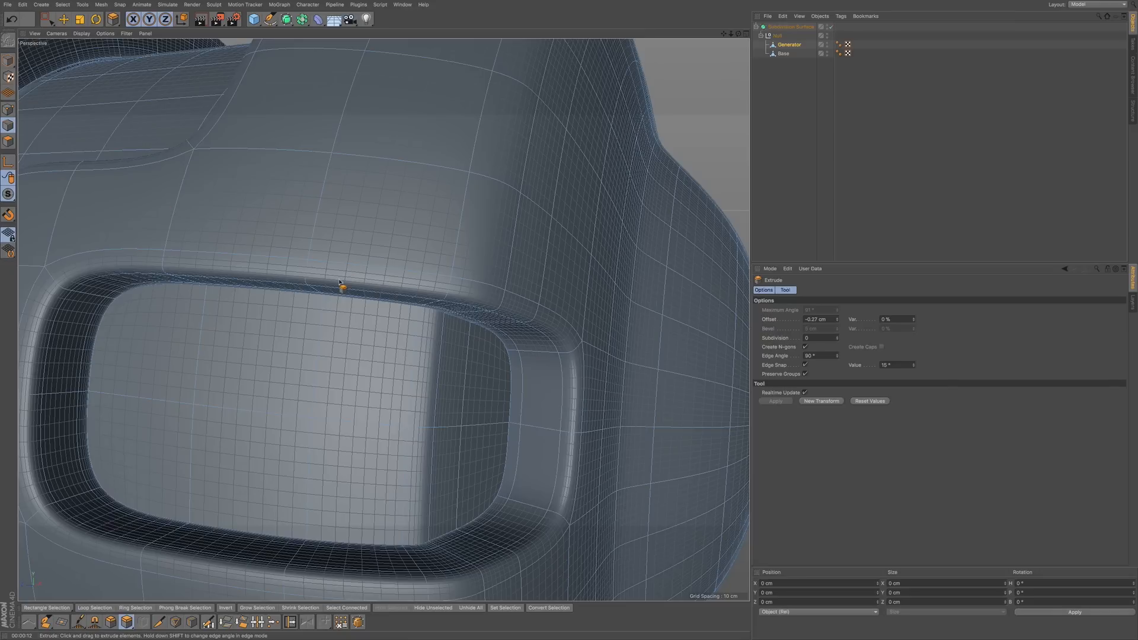
right_click(392, 311)
click(393, 323)
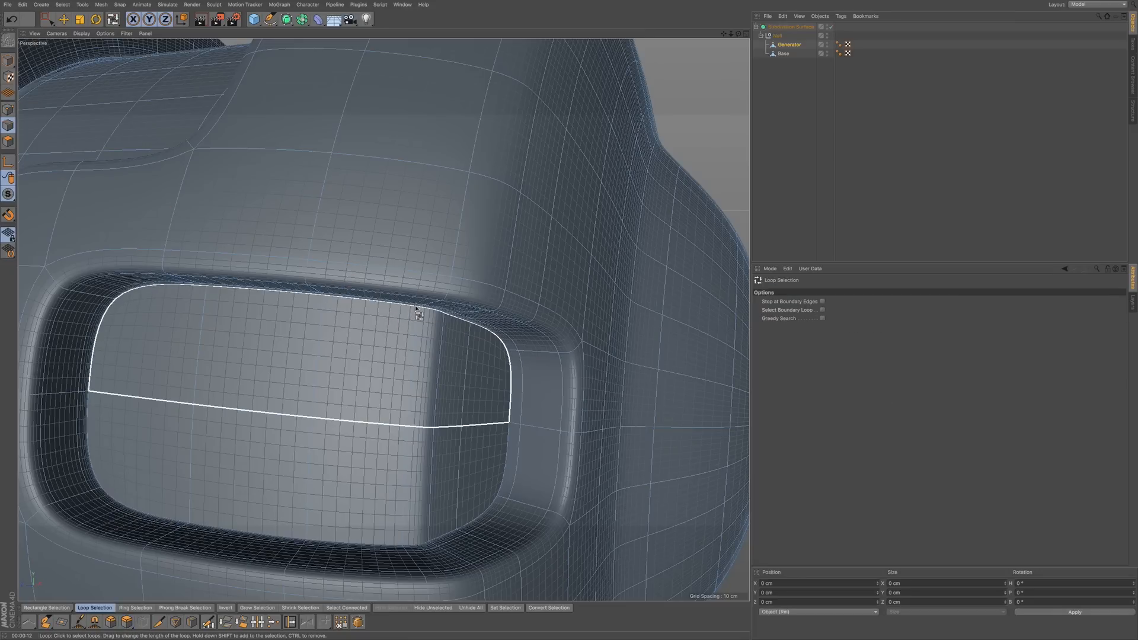
scroll(465, 329, up, 6)
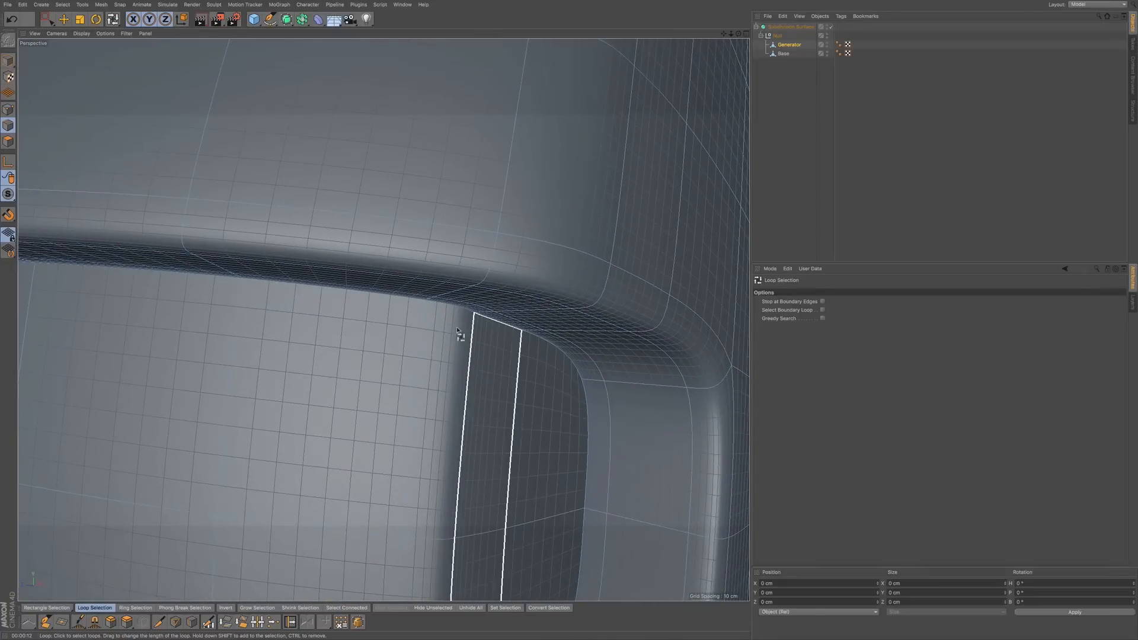
scroll(441, 336, down, 10)
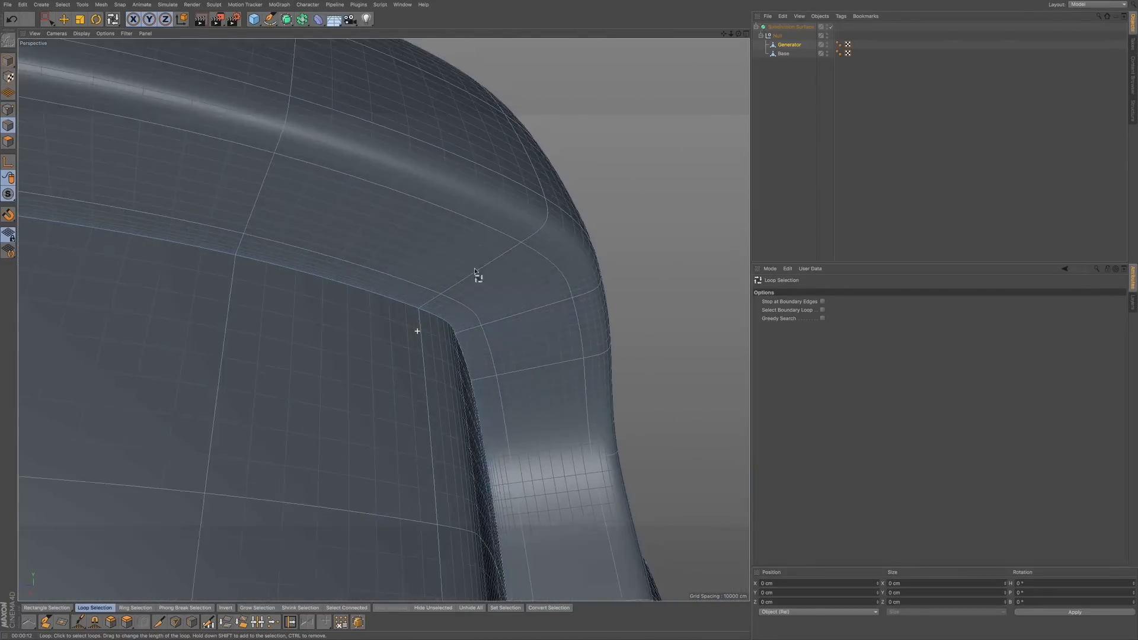
click(430, 314)
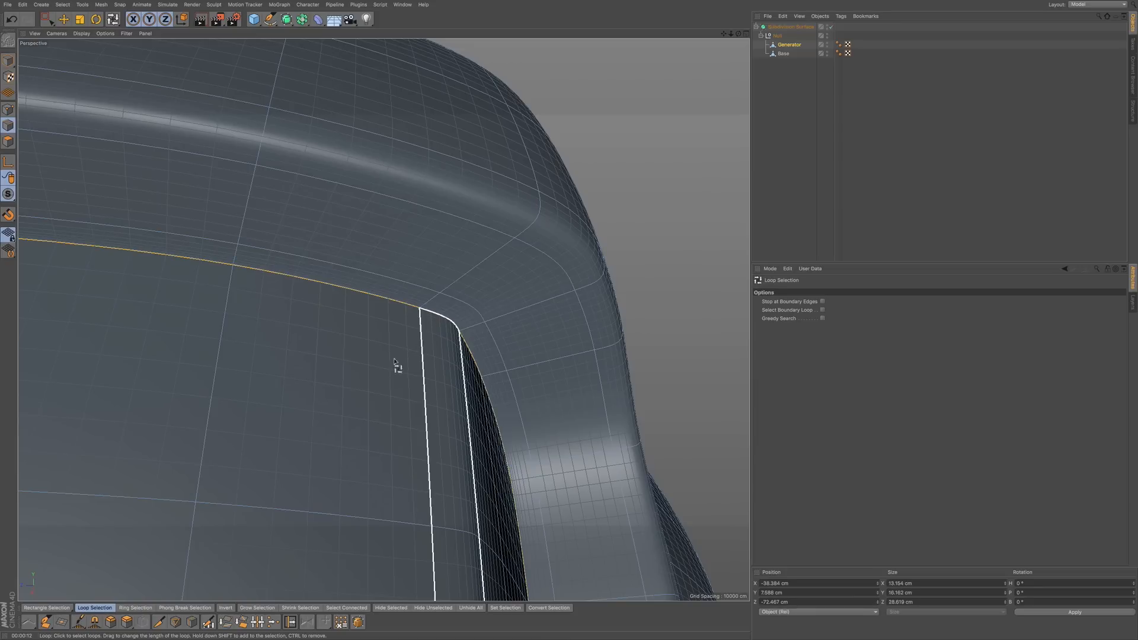
key(d)
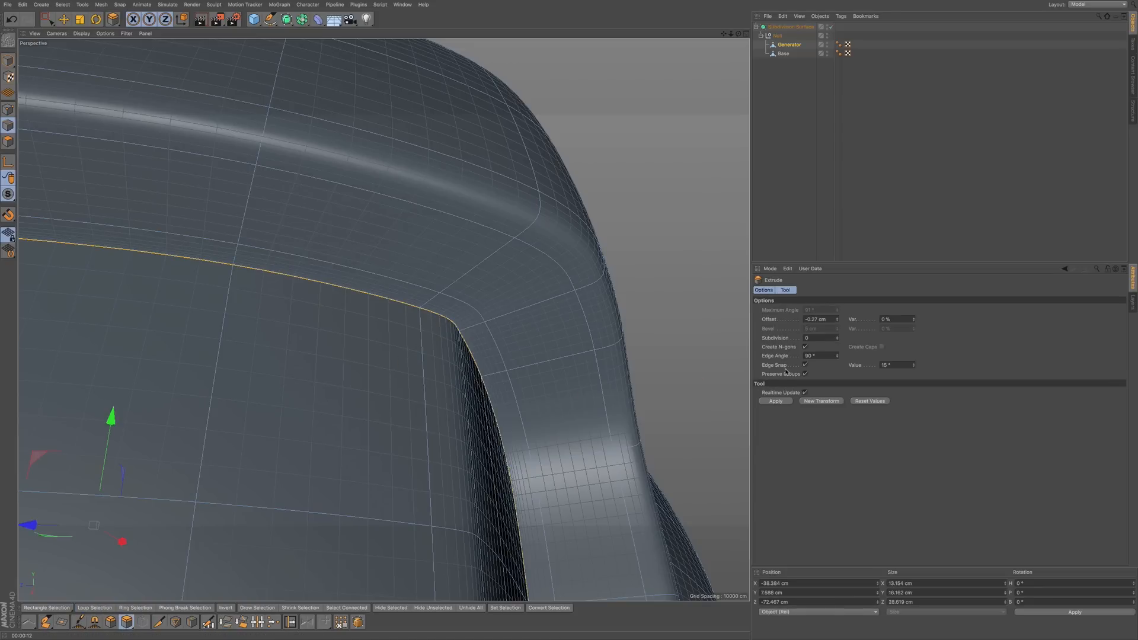
drag(396, 330, 379, 330)
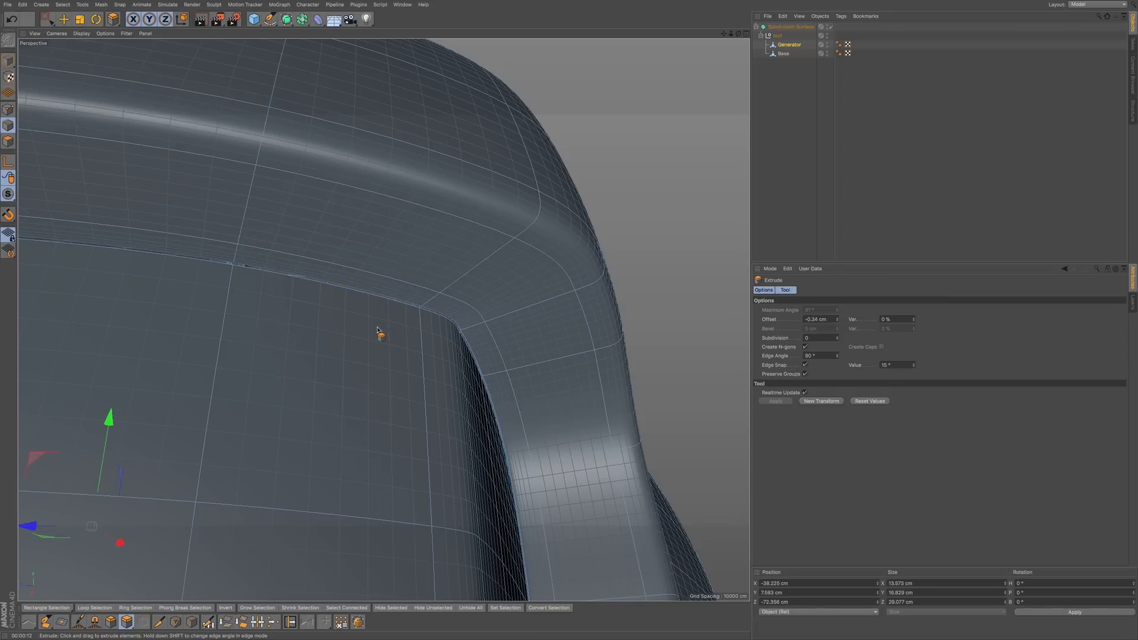
- Enable boundary loop selection, select the remaining open edge loop around the side panel, and extrude it with a -0.14 cm offset
key(u)
key(l)
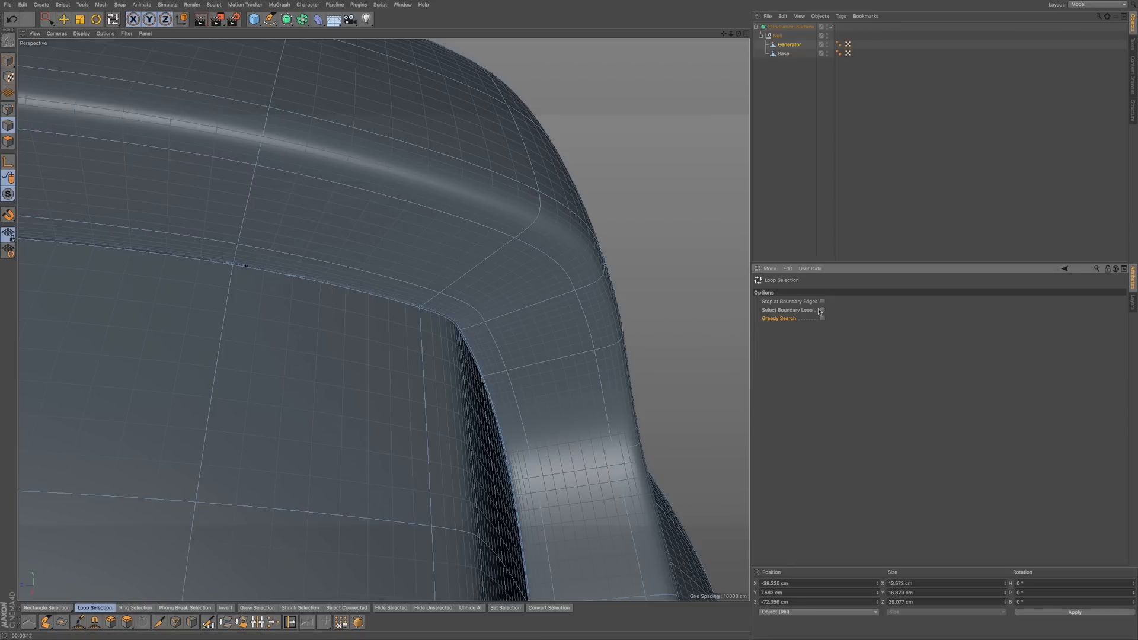
click(409, 317)
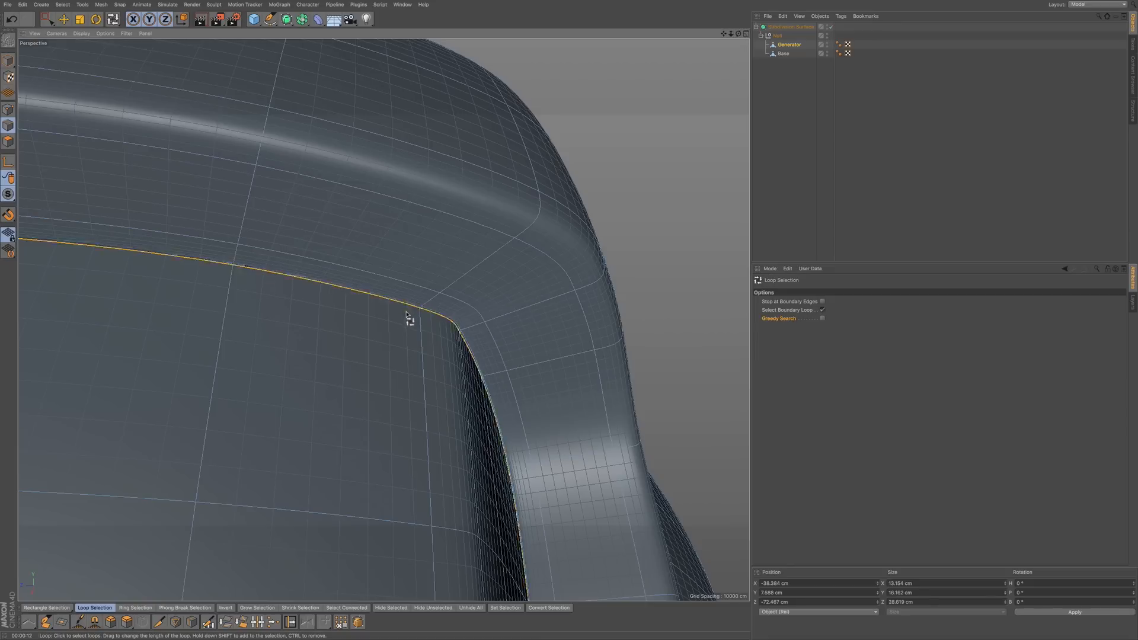
key(d)
drag(401, 375, 396, 391)
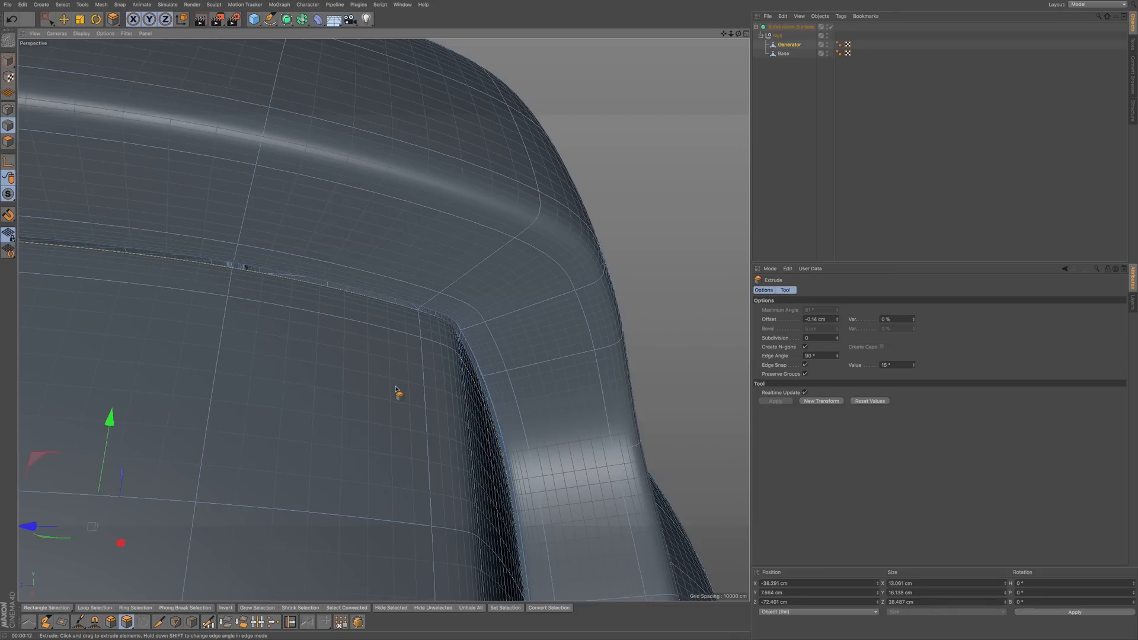
- In polygon mode, turn off boundary loop selection and select three adjacent polygon loops around the body between the two stands
alt+right_drag(401, 387, 250, 388)
alt+drag(364, 376, 310, 388)
scroll(377, 393, down, 5)
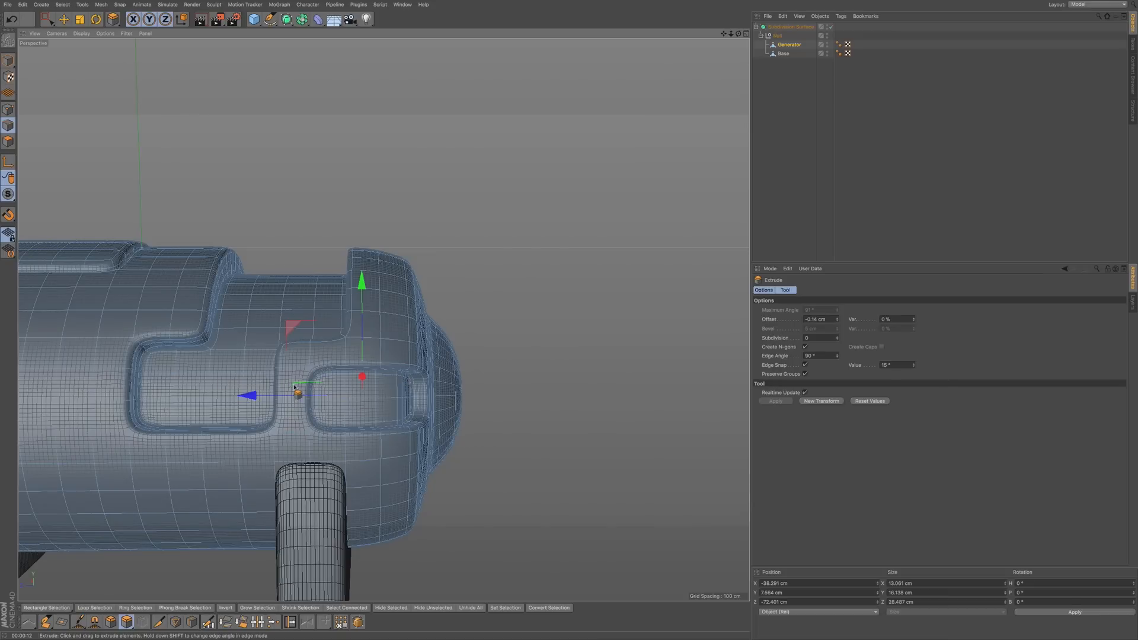
scroll(355, 356, down, 5)
scroll(436, 368, up, 4)
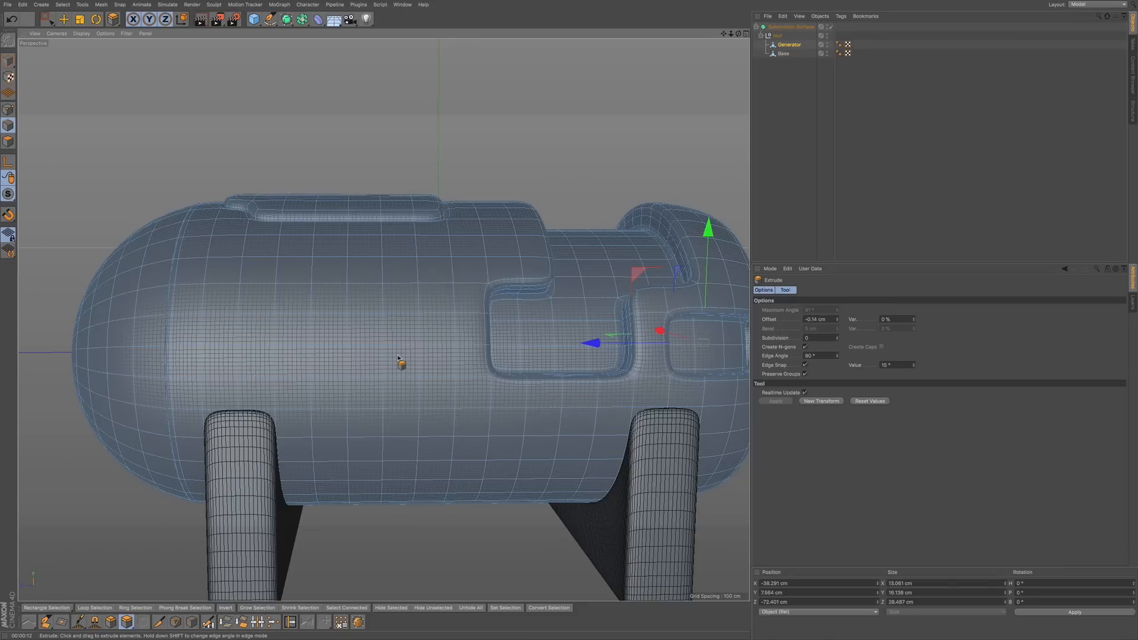
key(u)
key(l)
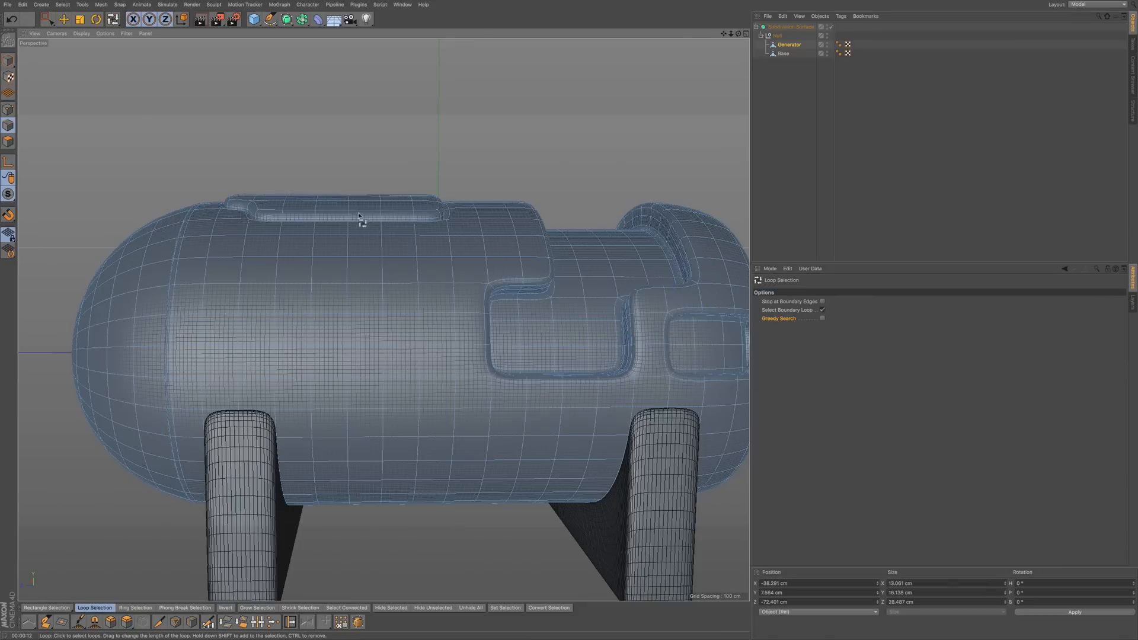
click(8, 141)
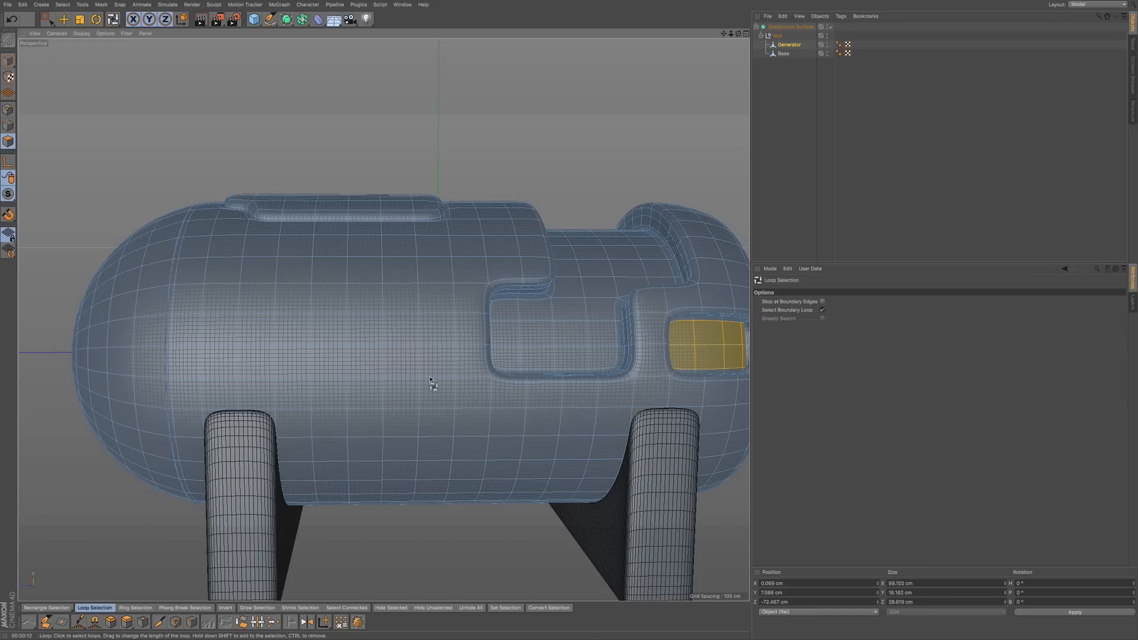
click(822, 313)
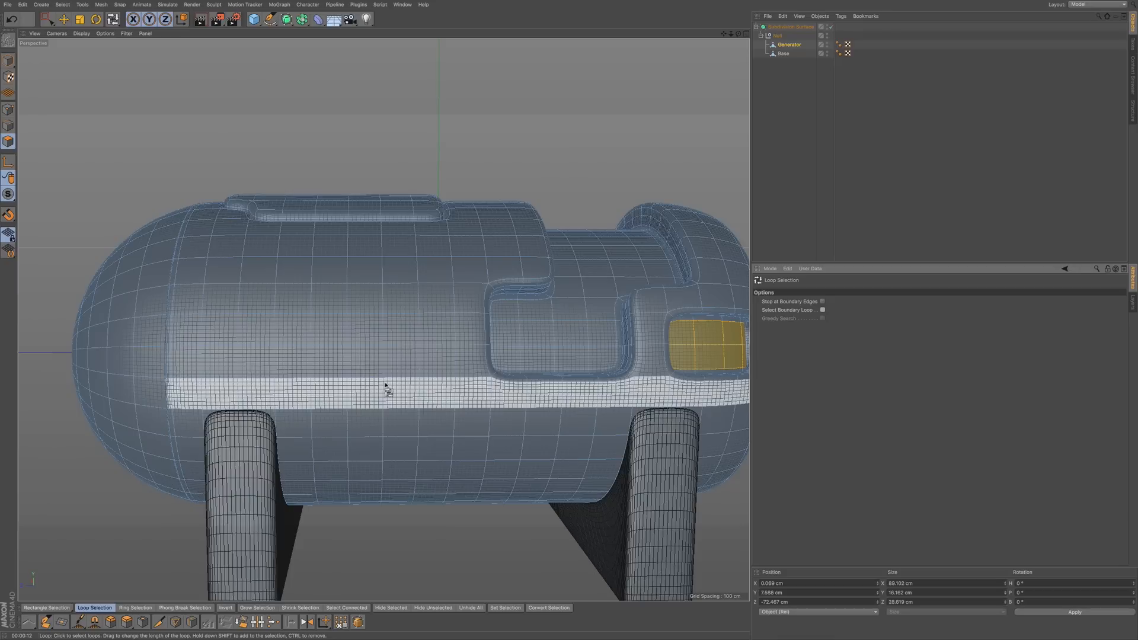
click(396, 394)
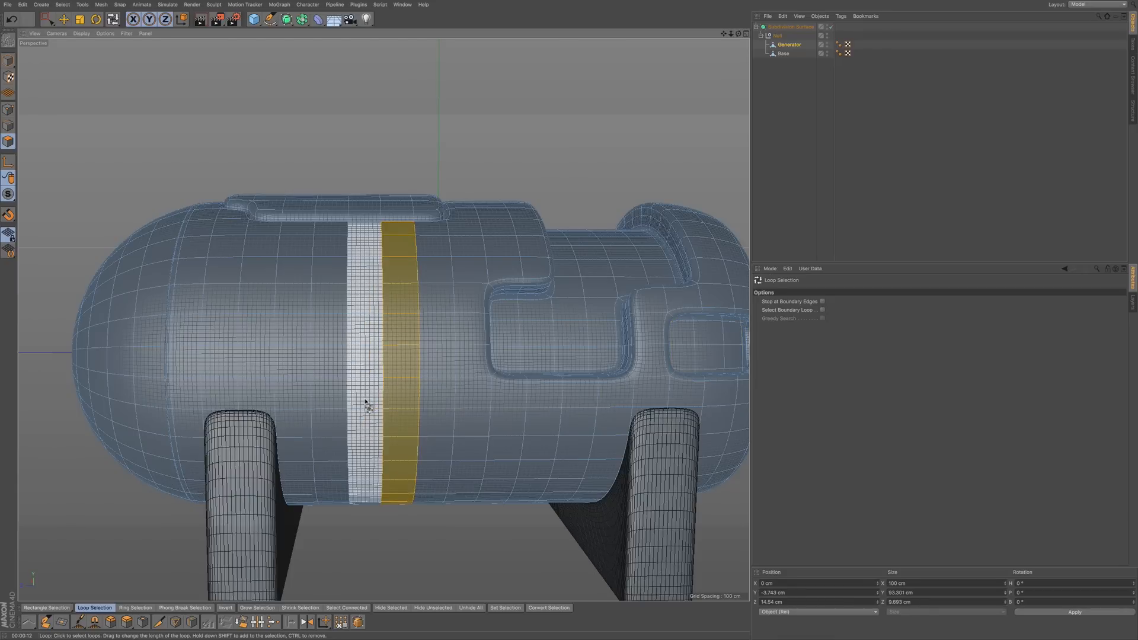
shift+click(366, 404)
shift+click(333, 411)
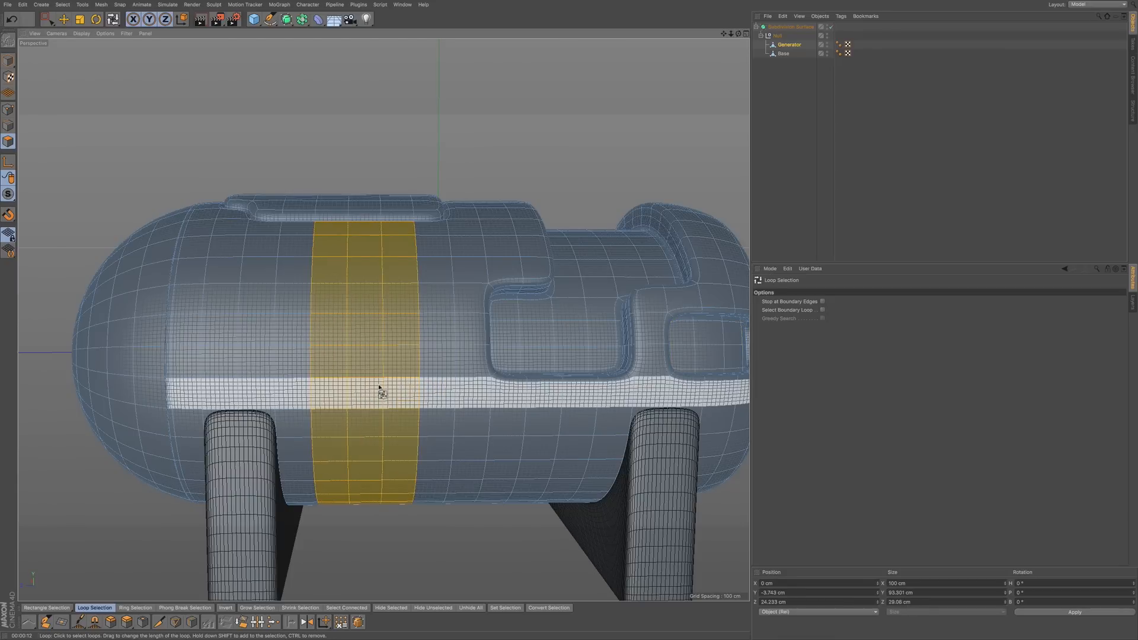
- In the right view, deselect the band's upper polygons with a rectangle selection, leaving only the lower block between the stands
key(F4)
key(F3)
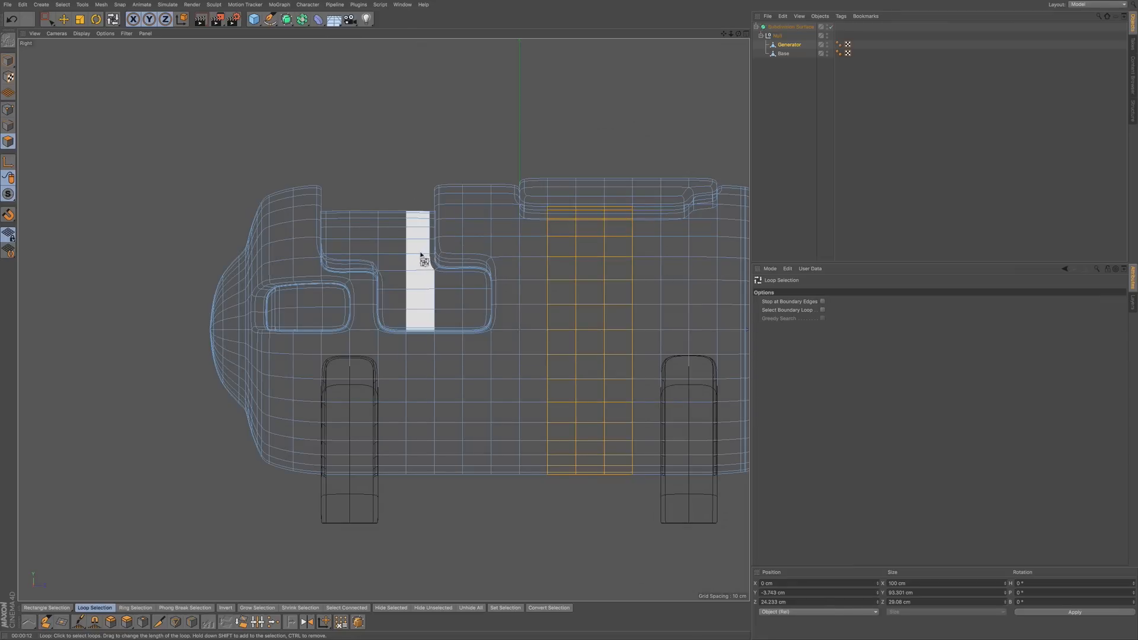
key(0)
drag(488, 157, 694, 299)
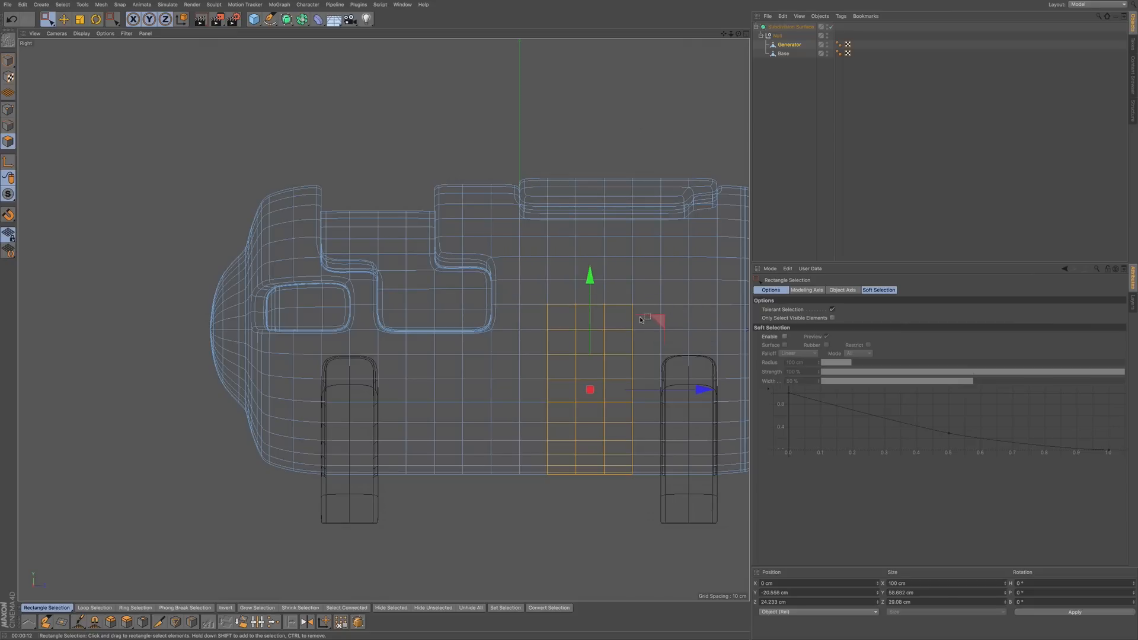
key(F2)
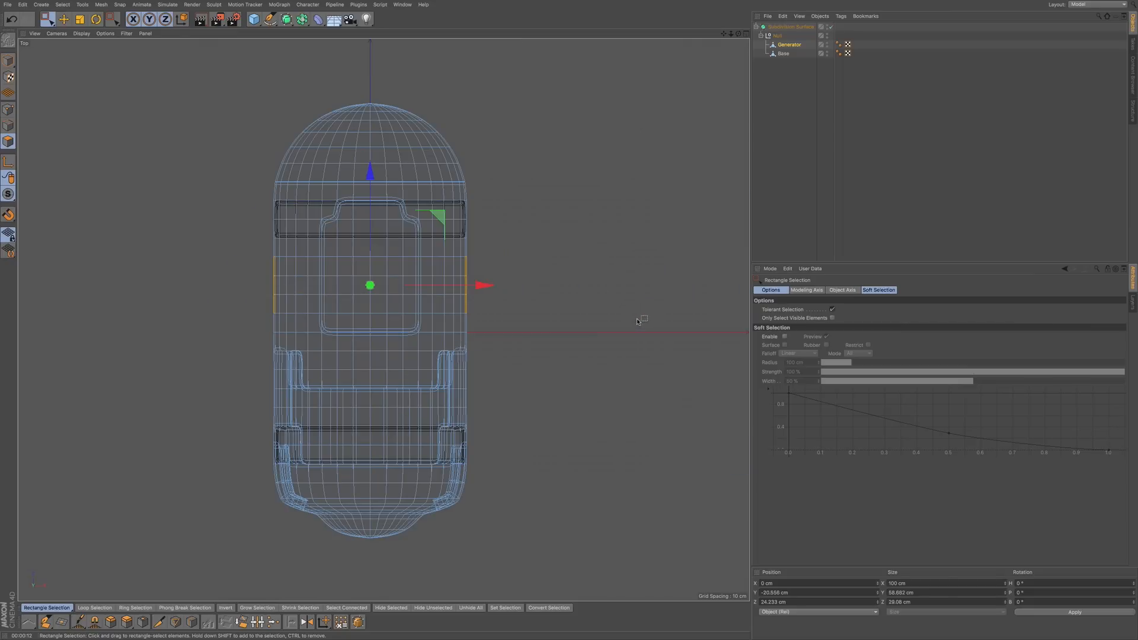
key(F1)
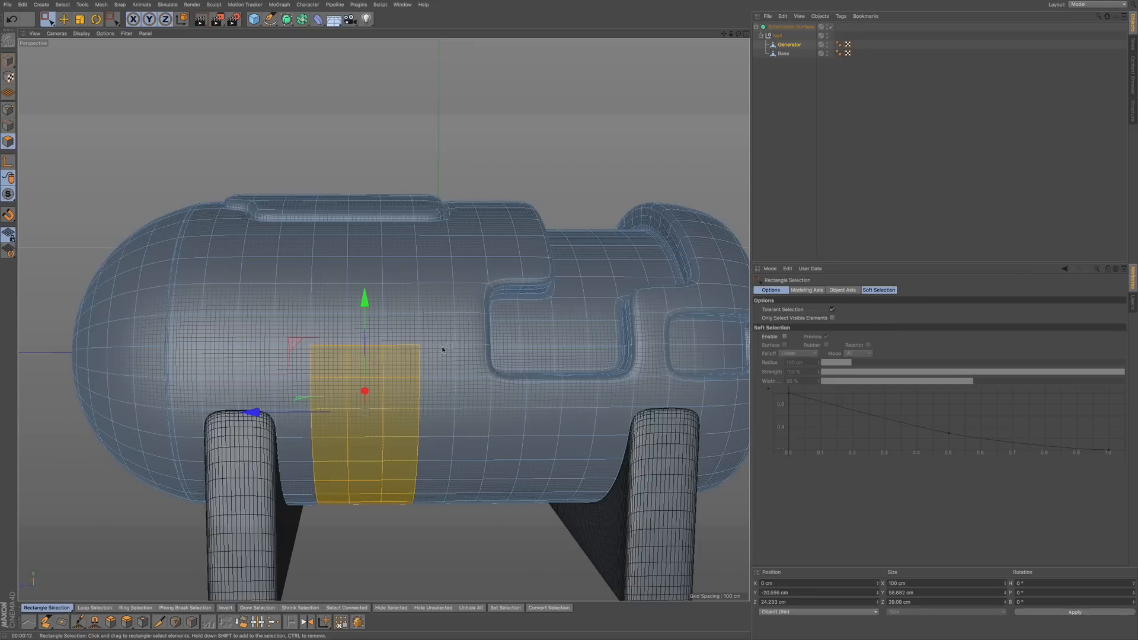
- Disconnect the selected lower band polygons and shrink them with Normal Scale to 94.4%
click(101, 4)
mouse_move(112, 27)
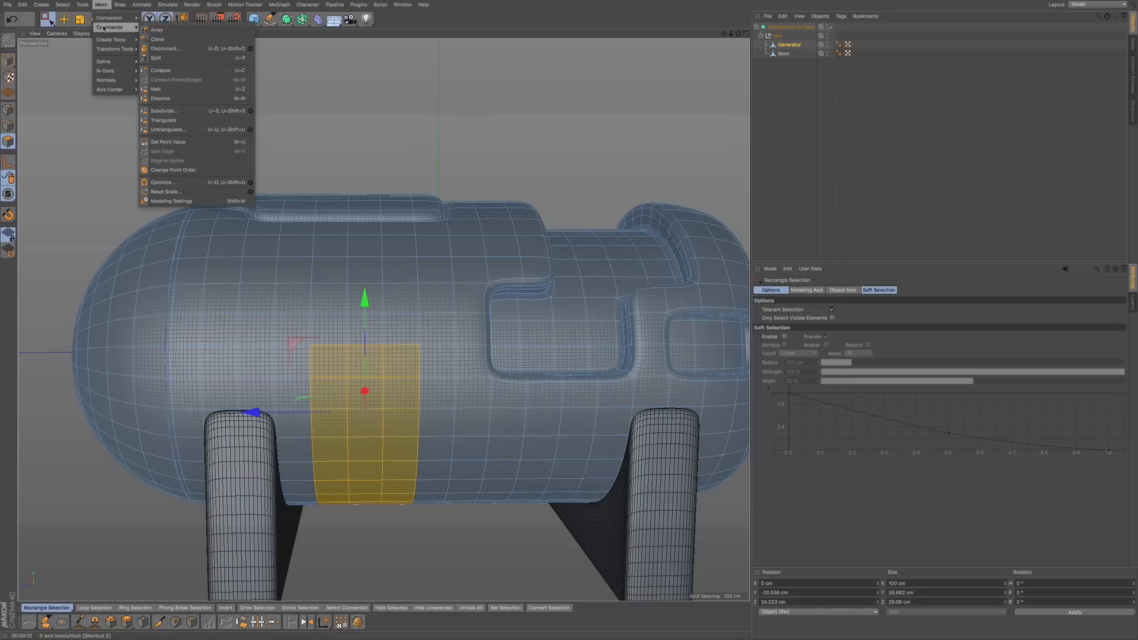
click(157, 41)
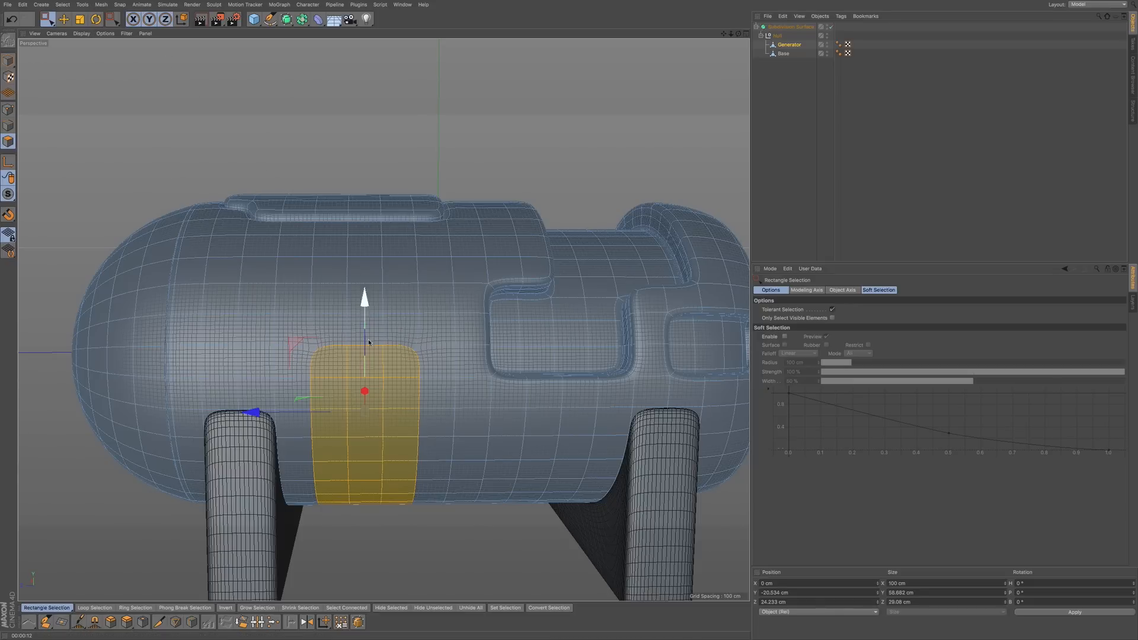
scroll(412, 344, up, 10)
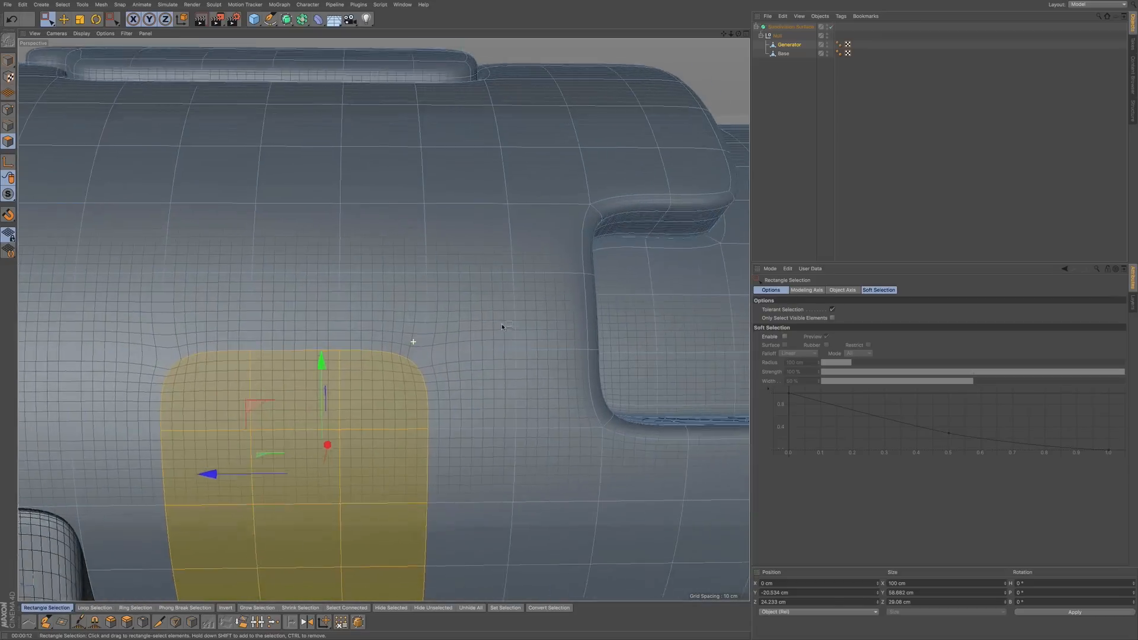
click(324, 621)
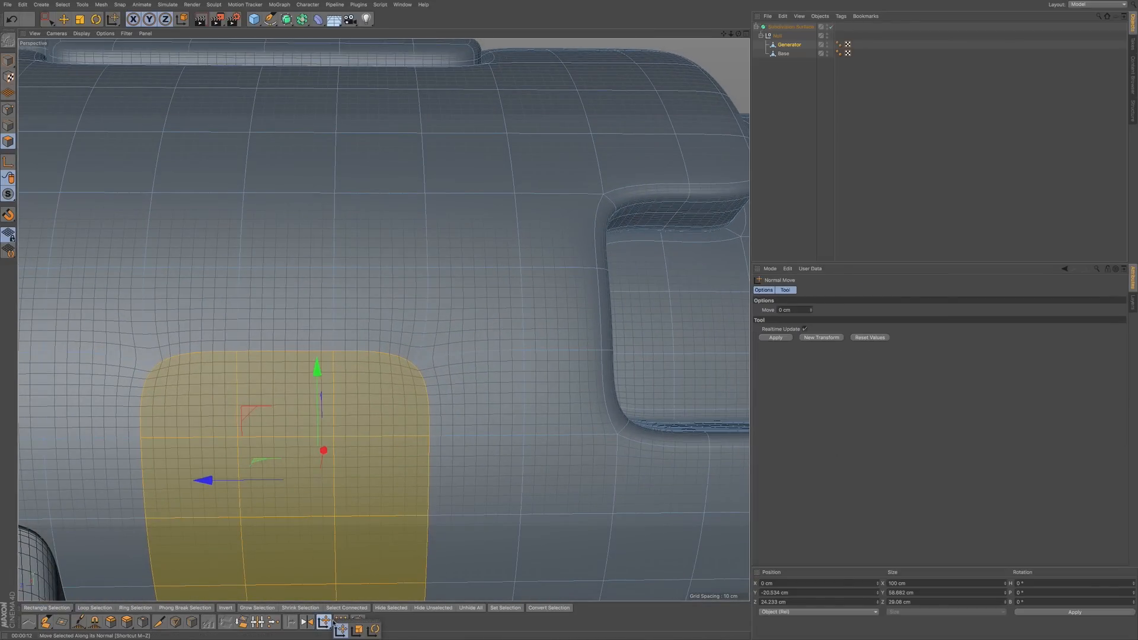
click(357, 629)
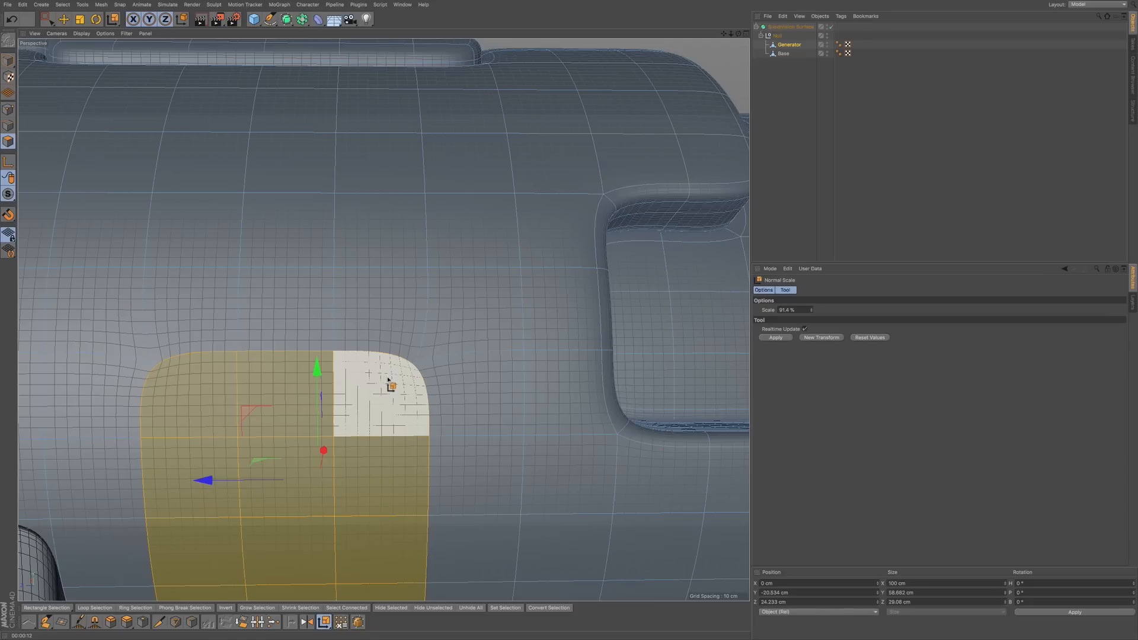
drag(386, 381, 363, 382)
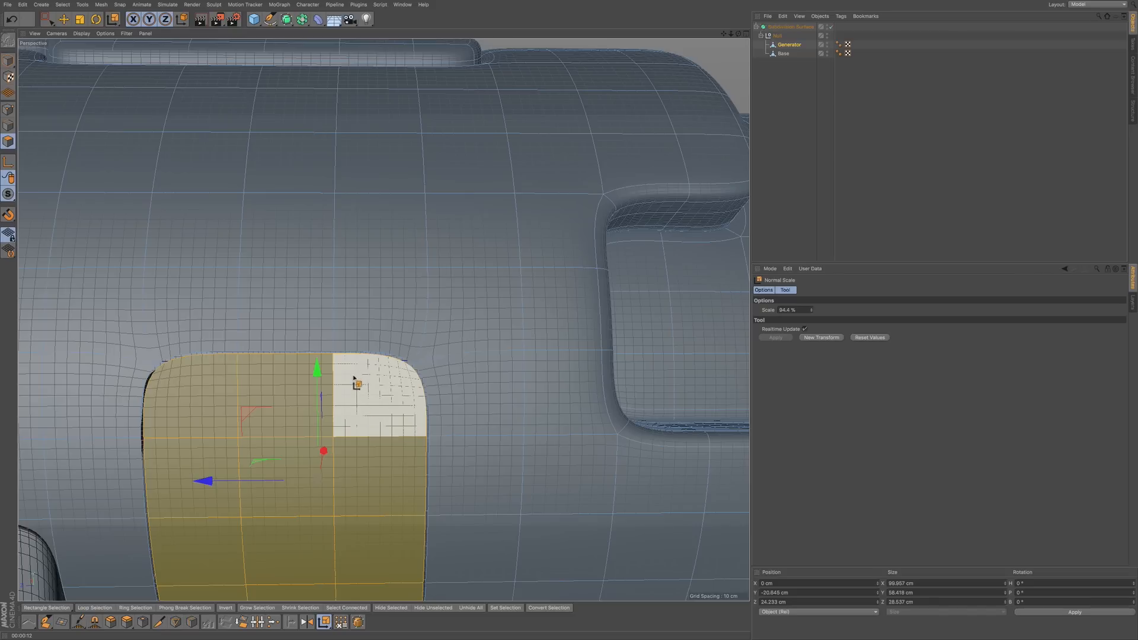
- In edge mode, enable boundary loop selection and select both open edge loops around the lower band's gap
key(u)
key(l)
click(7, 125)
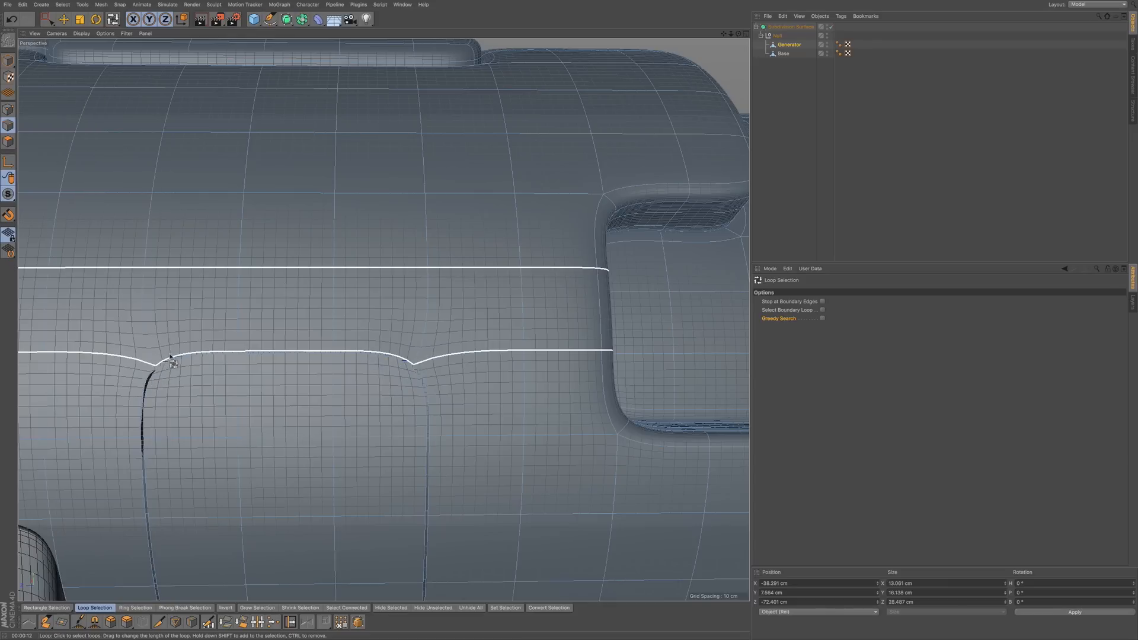
alt+drag(247, 392, 329, 362)
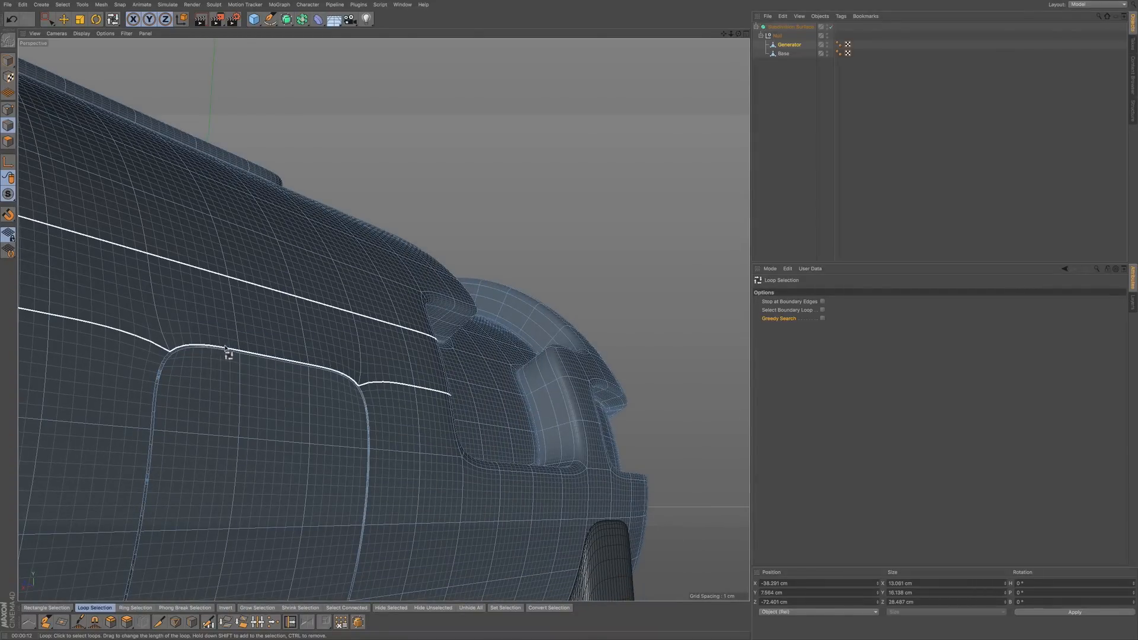
click(823, 310)
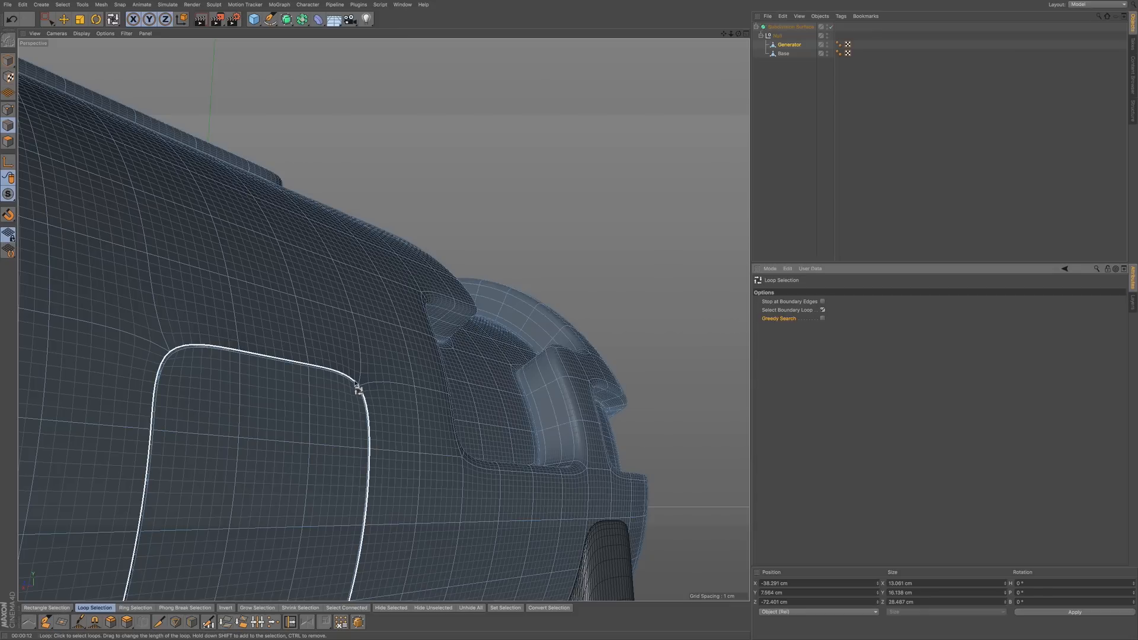
click(259, 374)
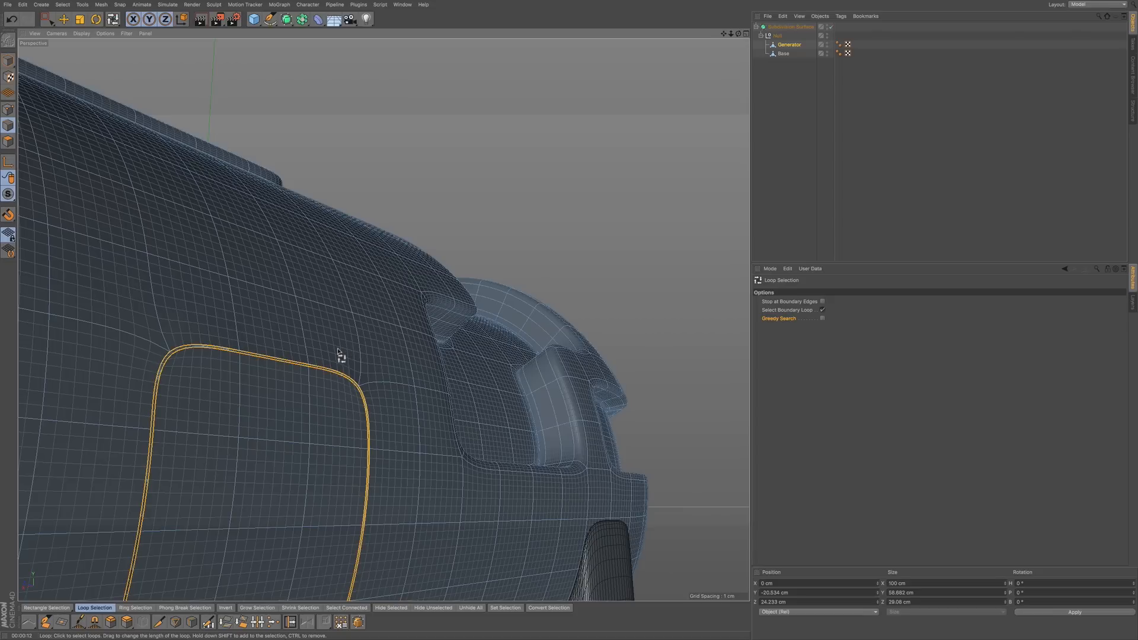
- Extrude the selected gap edges slightly upward along Y with the Move tool to about Y -19.9 cm
key(e)
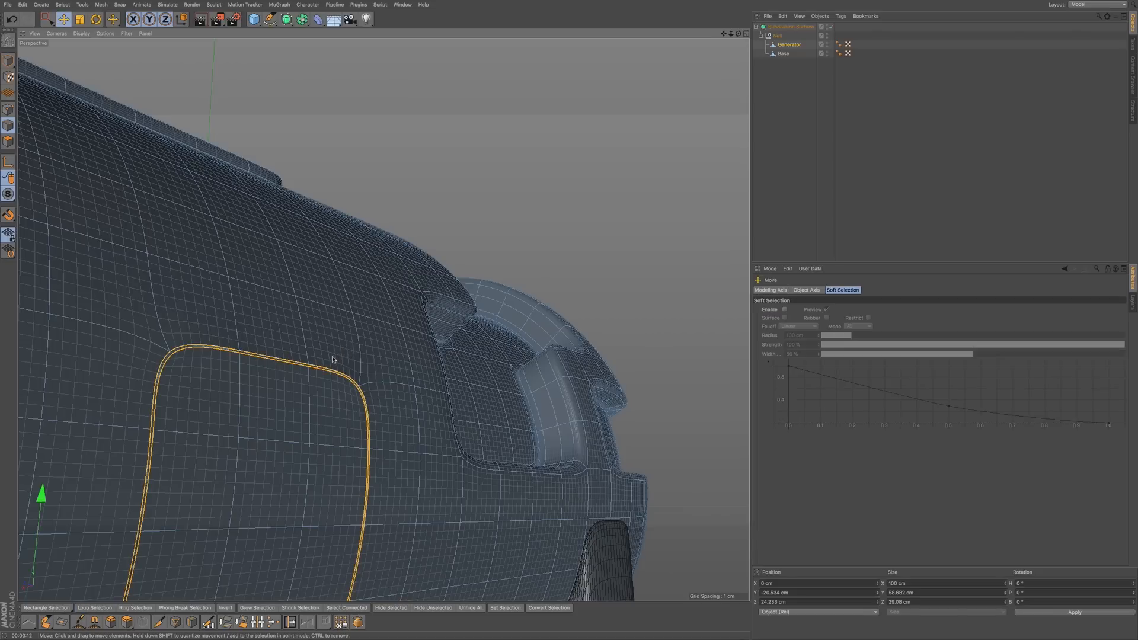
alt+drag(255, 411, 359, 208)
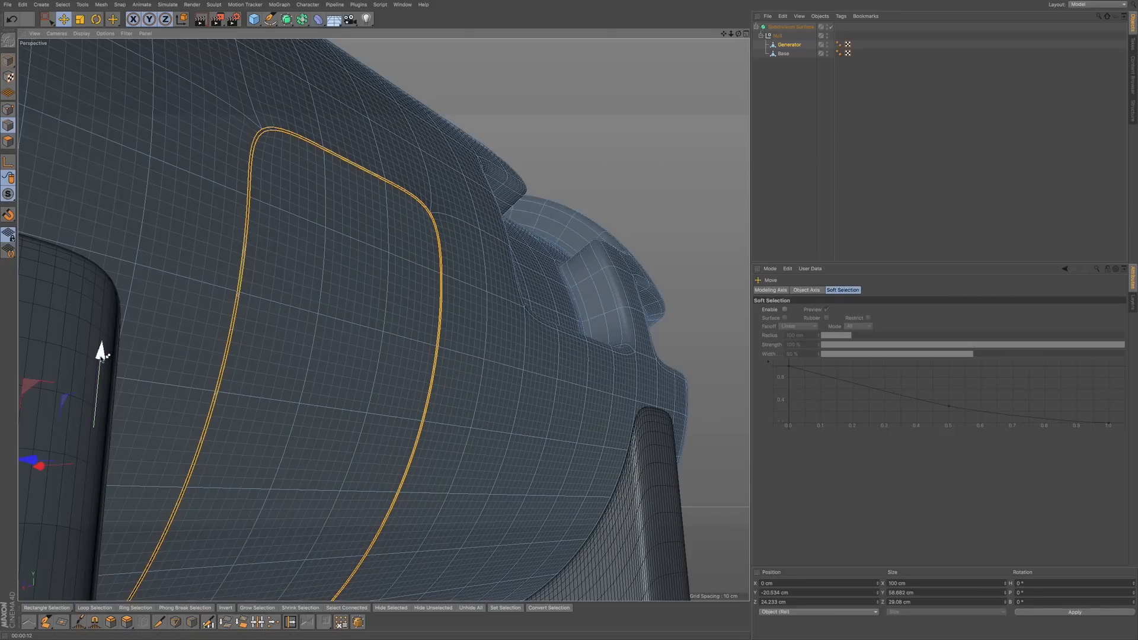
drag(101, 357, 103, 354)
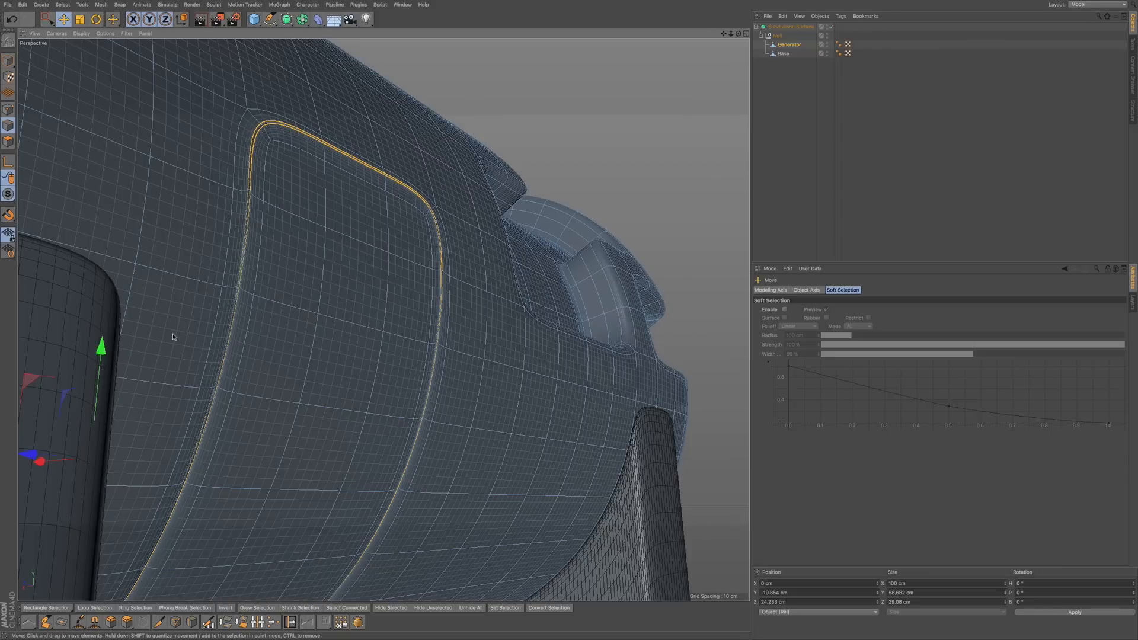
- Extrude the selected gap edges around the lower band panel by an offset of about -0.43 cm
alt+drag(186, 329, 120, 374)
key(d)
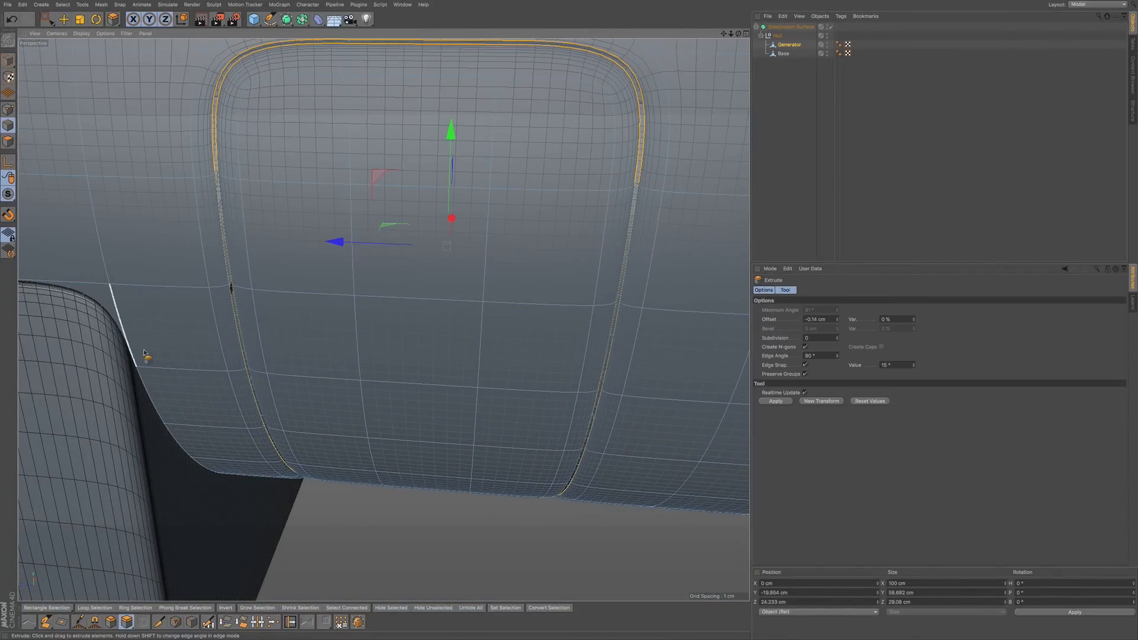
drag(250, 304, 243, 304)
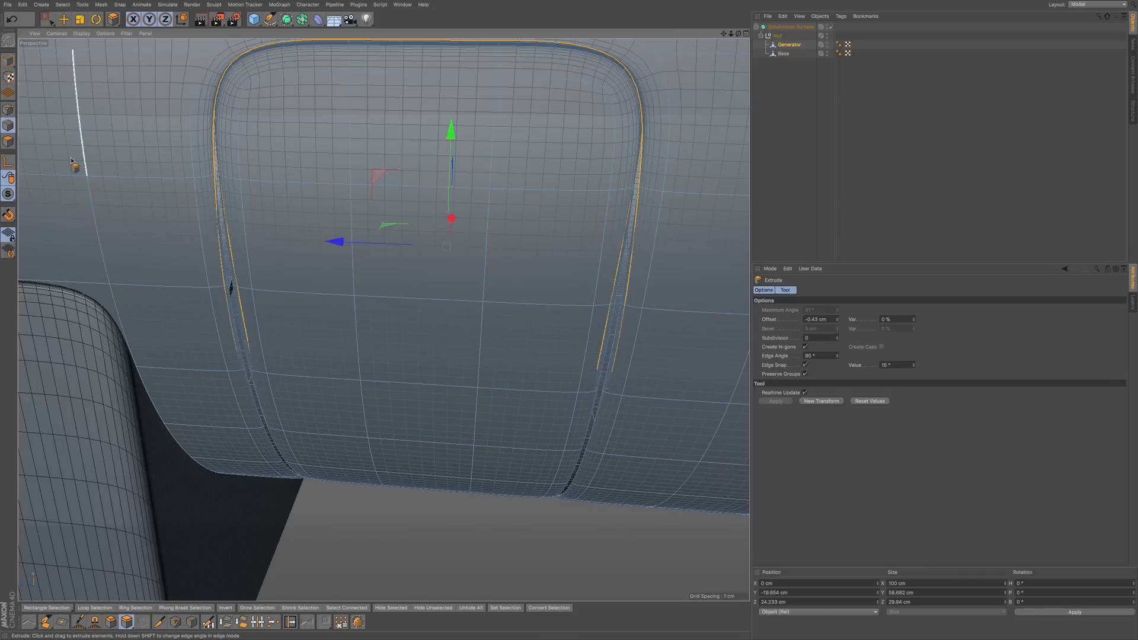
- In polygon mode, grow the lower band panel's selection and move it down along Y to about -23.8 cm
click(8, 143)
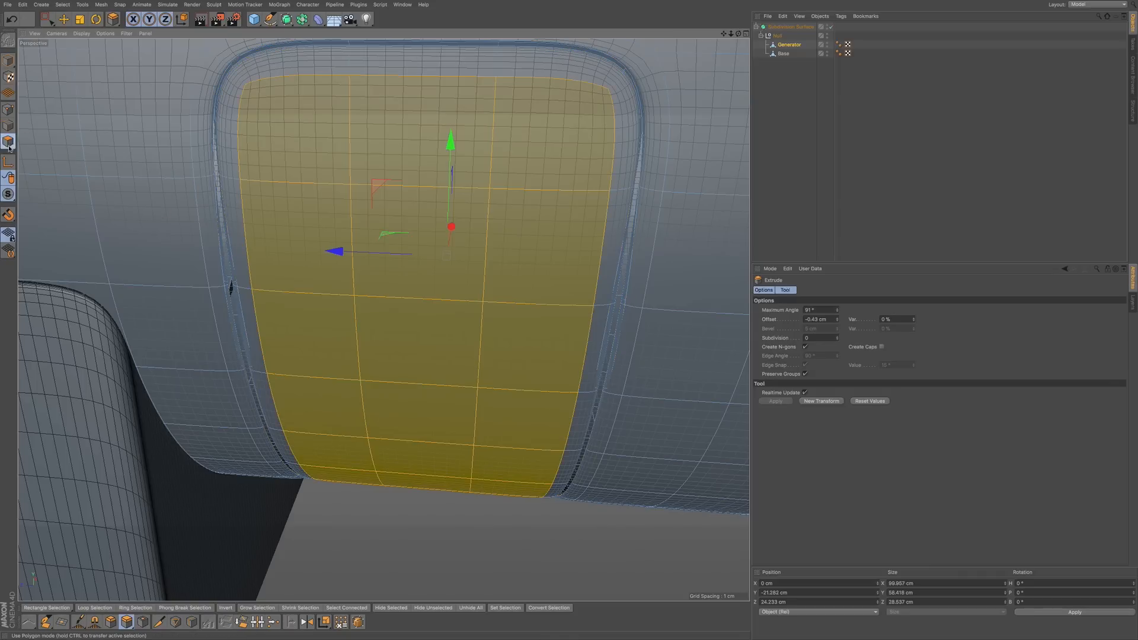
click(62, 4)
click(70, 158)
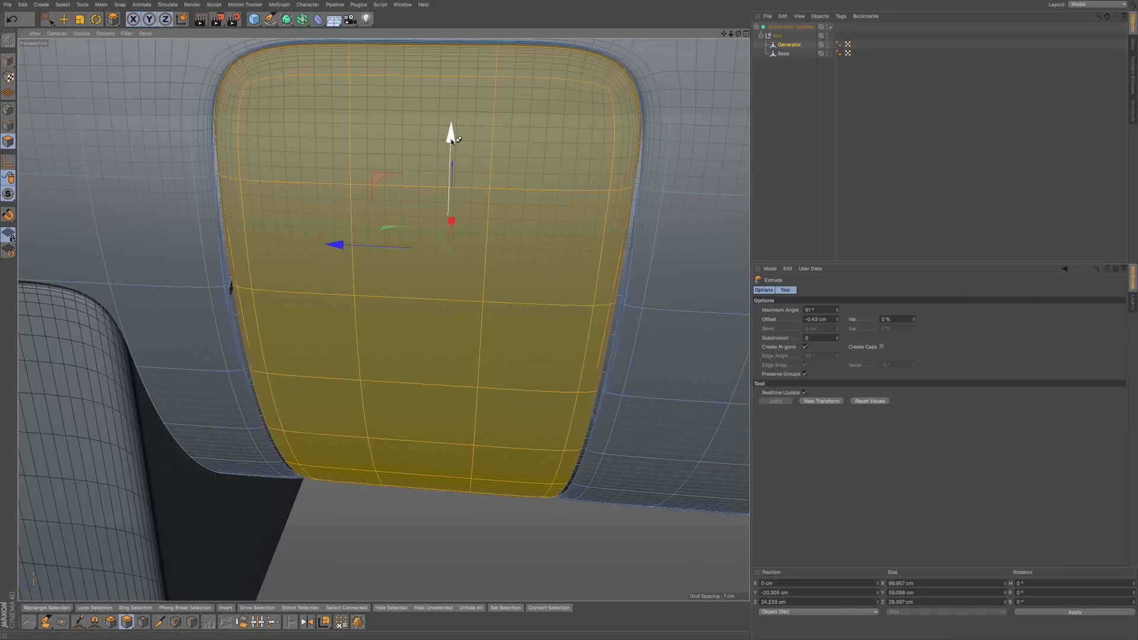
drag(451, 141, 450, 161)
mouse_move(507, 183)
alt+mouse_down()
mouse_move(469, 173)
mouse_move(498, 185)
alt+mouse_up()
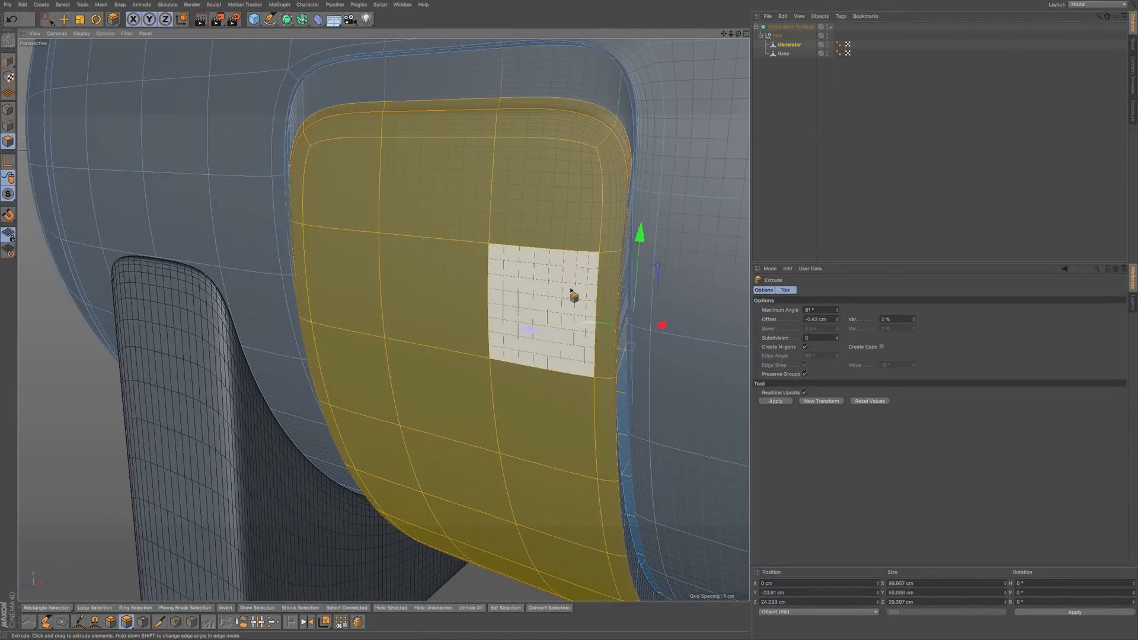
- Scale the selected band panel along X to about 111.3 cm wide and render the view to check it
key(t)
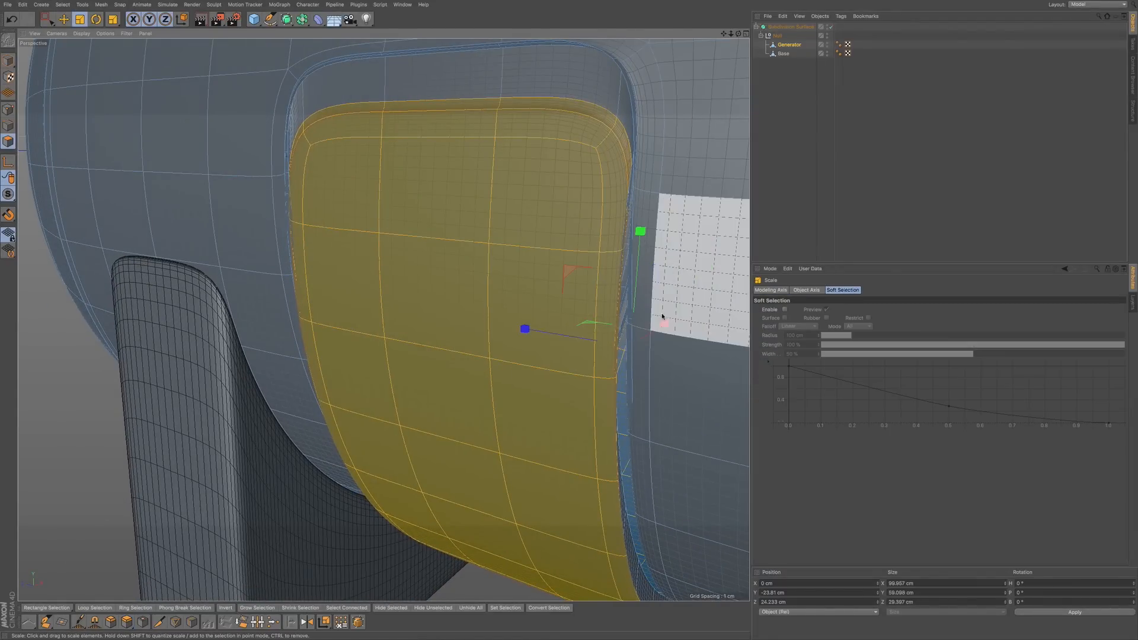
alt+drag(647, 291, 621, 301)
scroll(622, 300, down, 3)
alt+drag(671, 273, 726, 274)
key(ctrl+r)
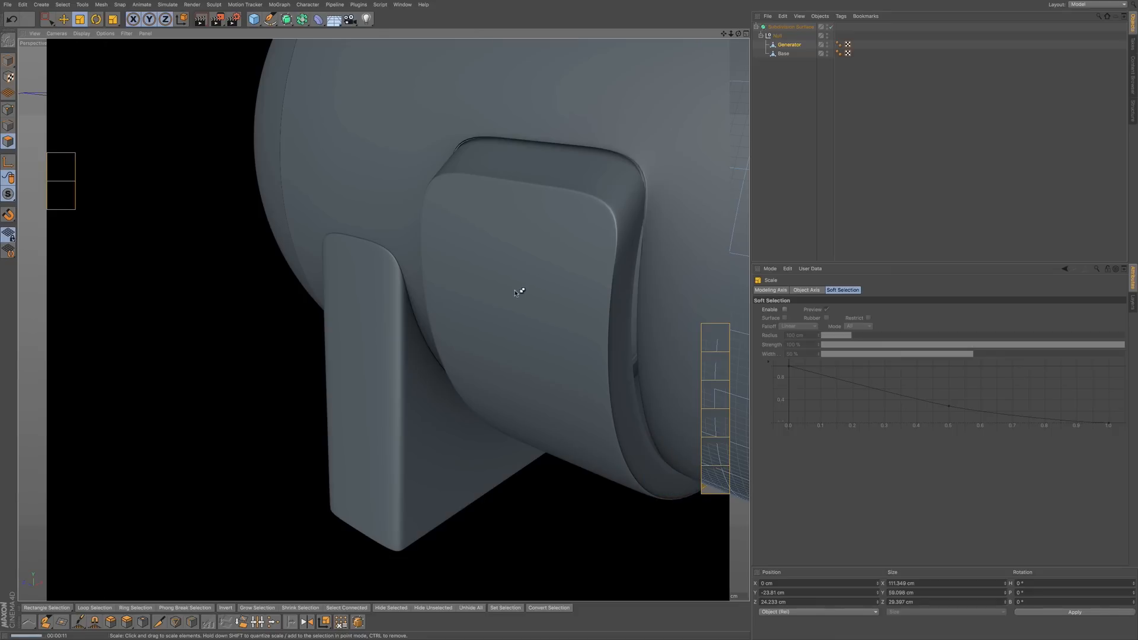
- Select the Base object and turn off the Subdivision Surface to expose the stands' original polygons
scroll(545, 299, down, 5)
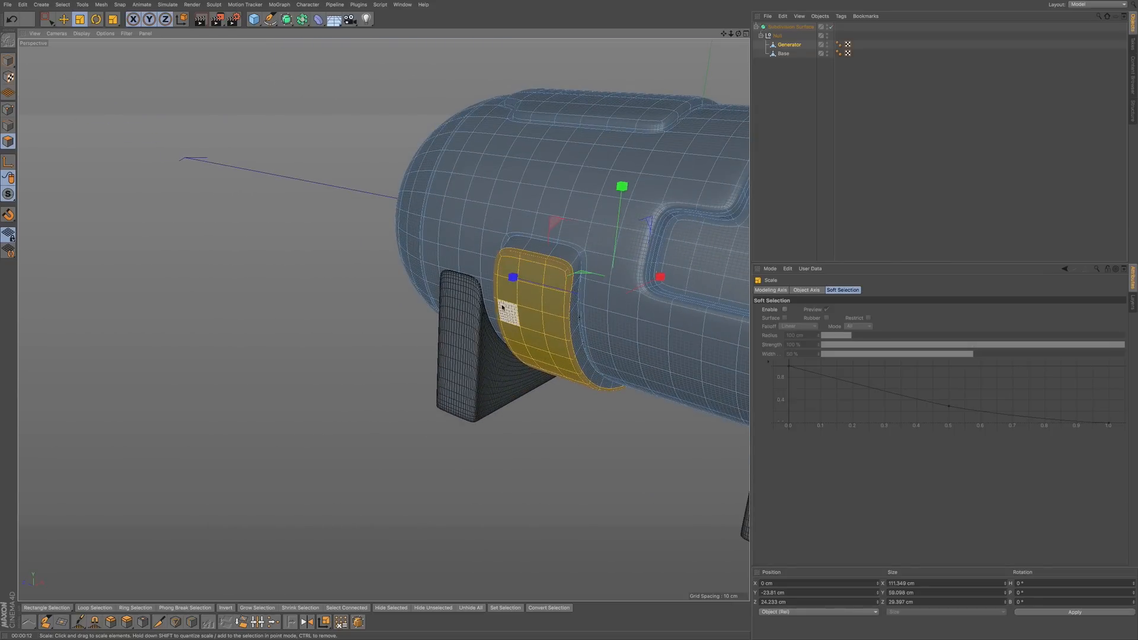
alt+drag(502, 307, 554, 293)
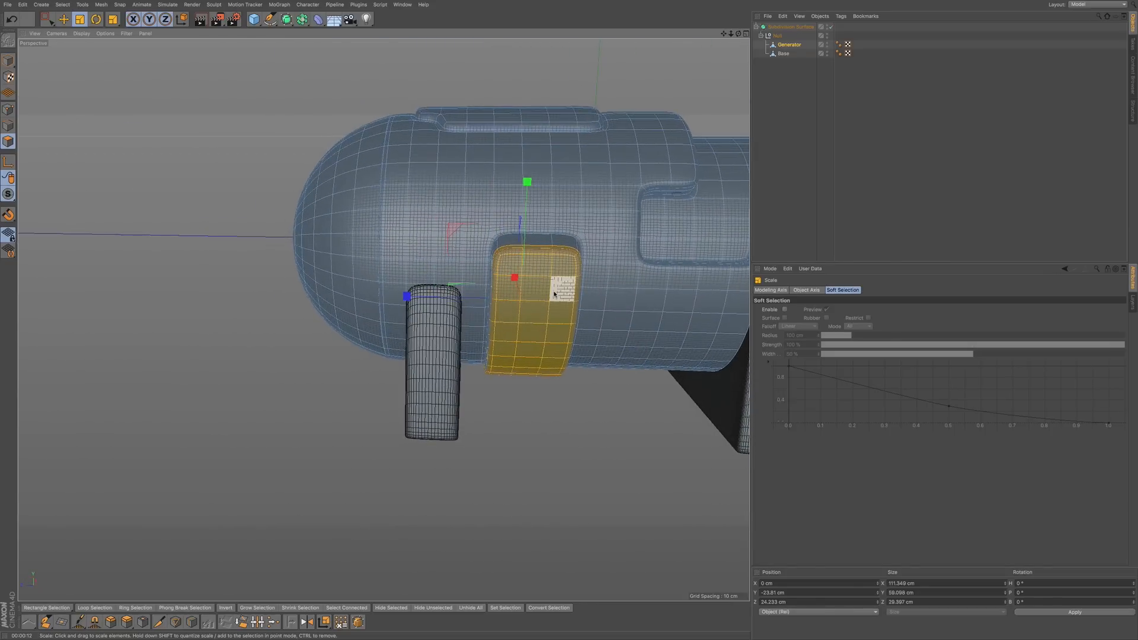
alt+middle_drag(551, 290, 476, 330)
mouse_move(524, 315)
alt+mouse_down()
mouse_move(583, 305)
mouse_move(539, 307)
alt+mouse_up()
click(783, 53)
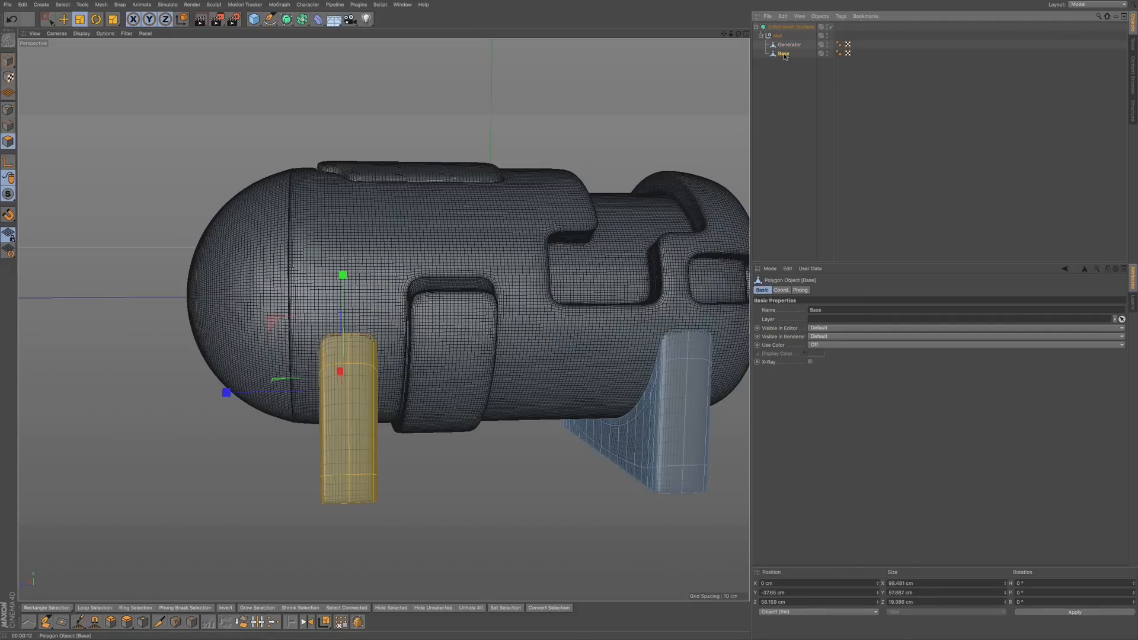
click(831, 28)
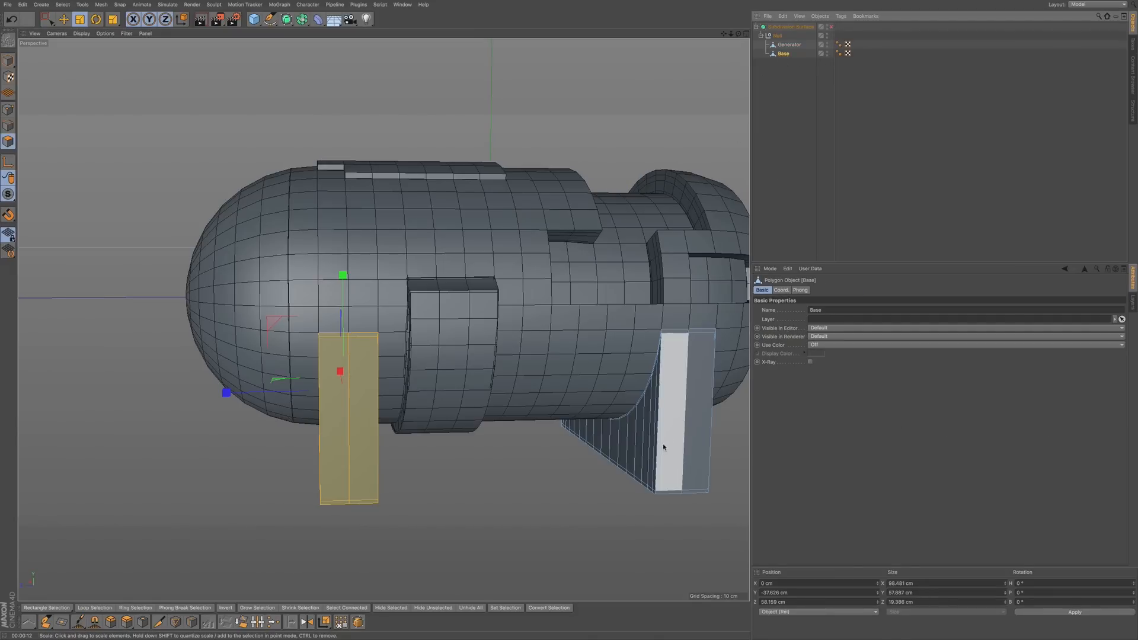
- In the right view, turn off Tolerant Selection and rectangle-select only the bottom polygons of both stands
alt+drag(656, 460, 671, 485)
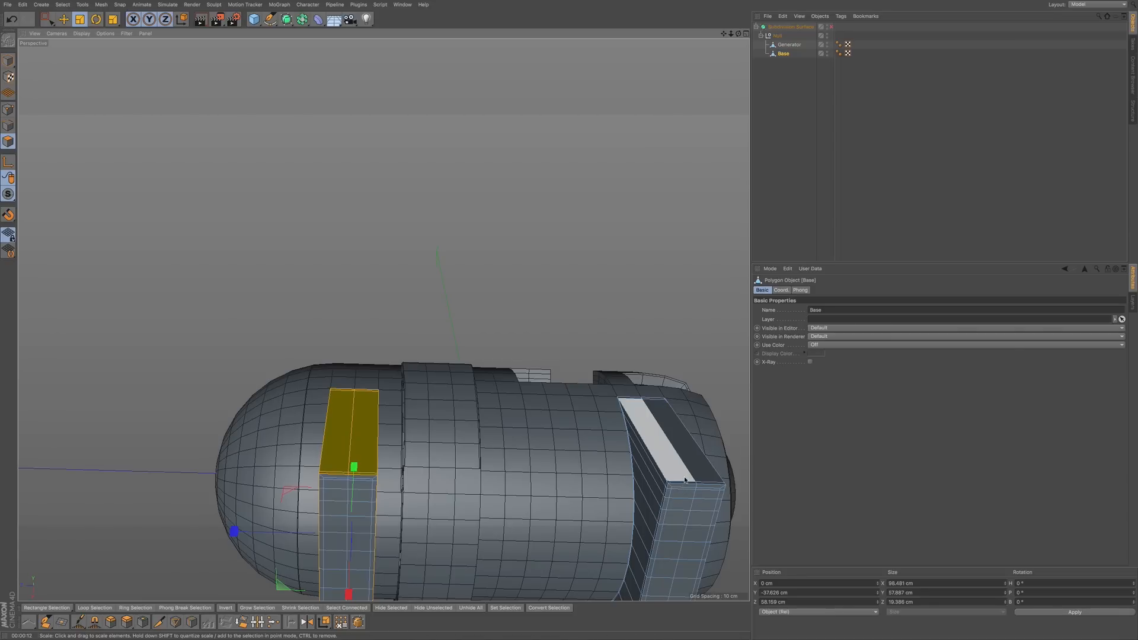
key(F3)
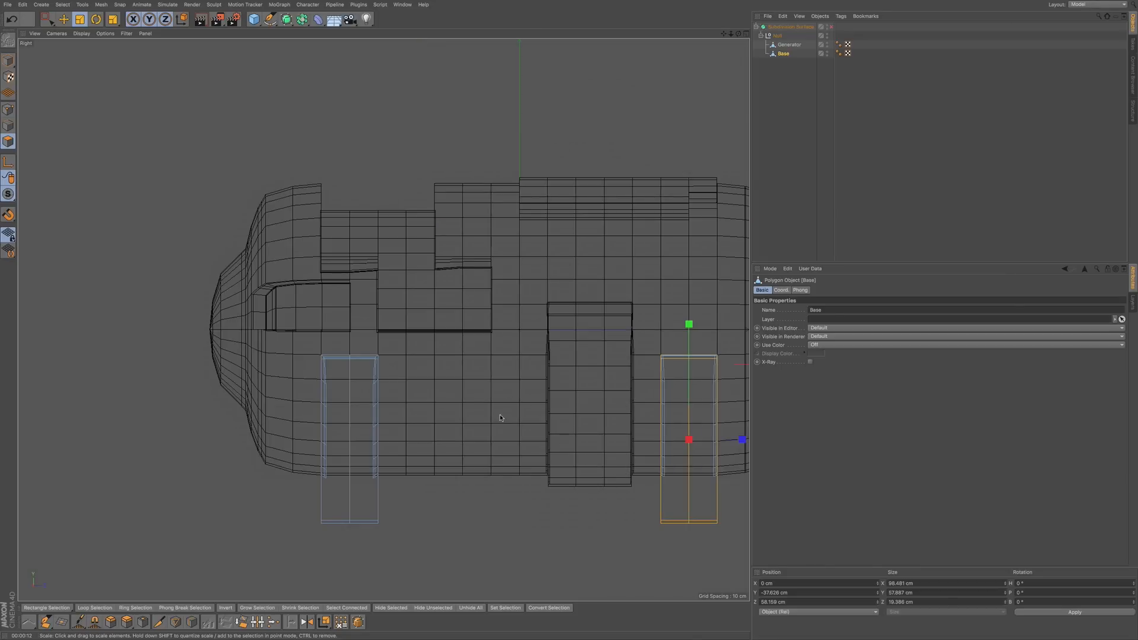
alt+middle_drag(509, 422, 489, 373)
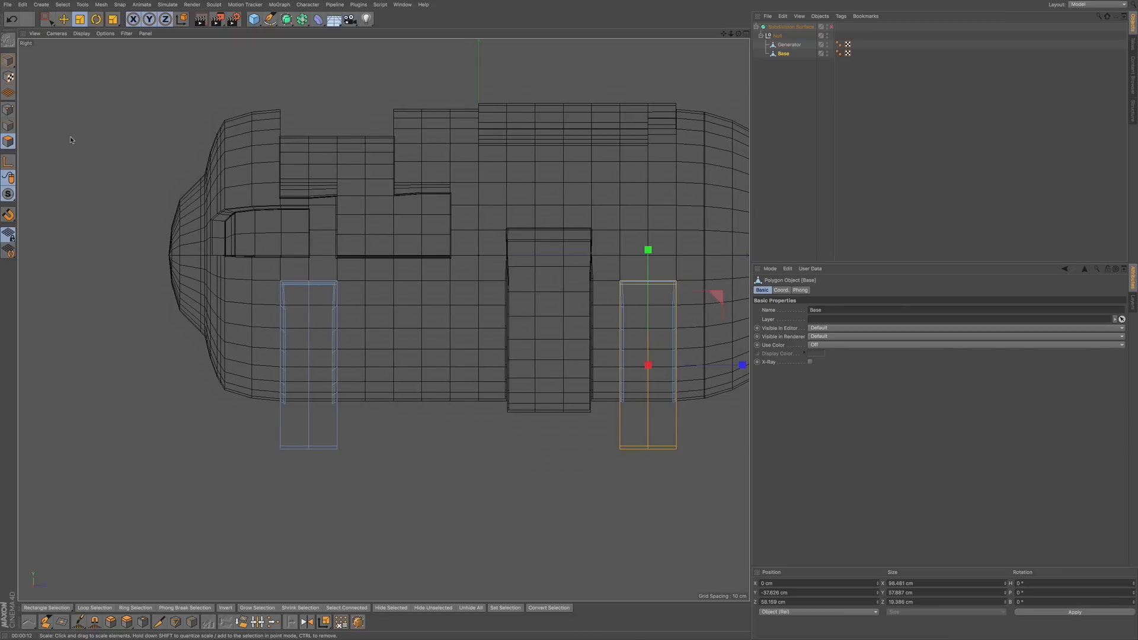
click(46, 19)
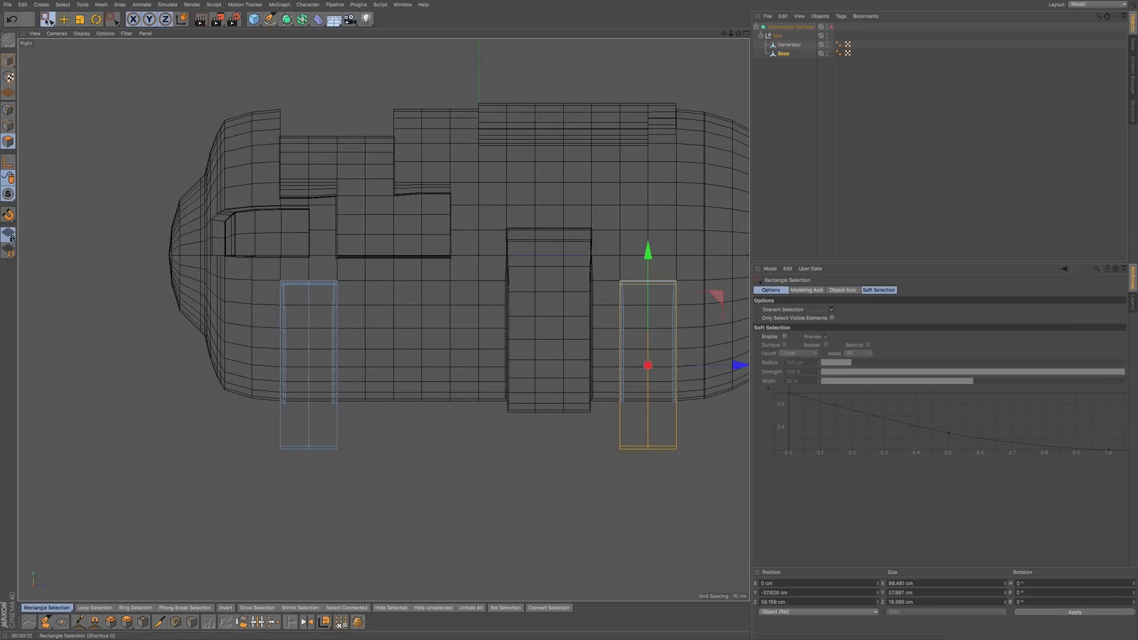
click(832, 310)
drag(709, 472, 247, 436)
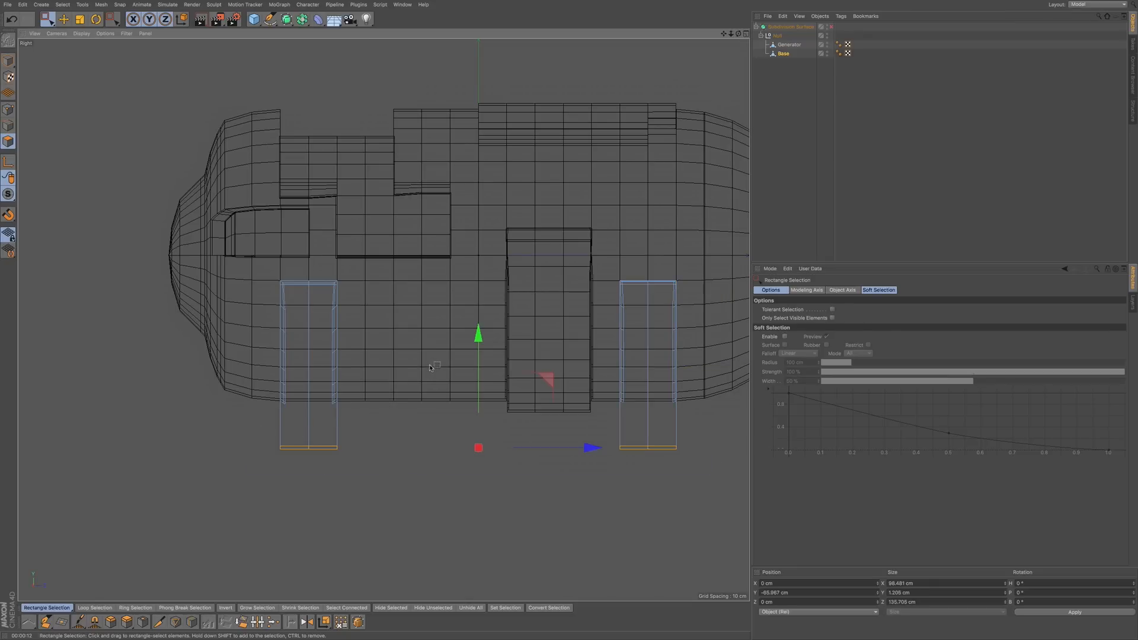
- In the perspective view, move the selected bottom polygons of both stands down along Y to about -73 cm
key(F2)
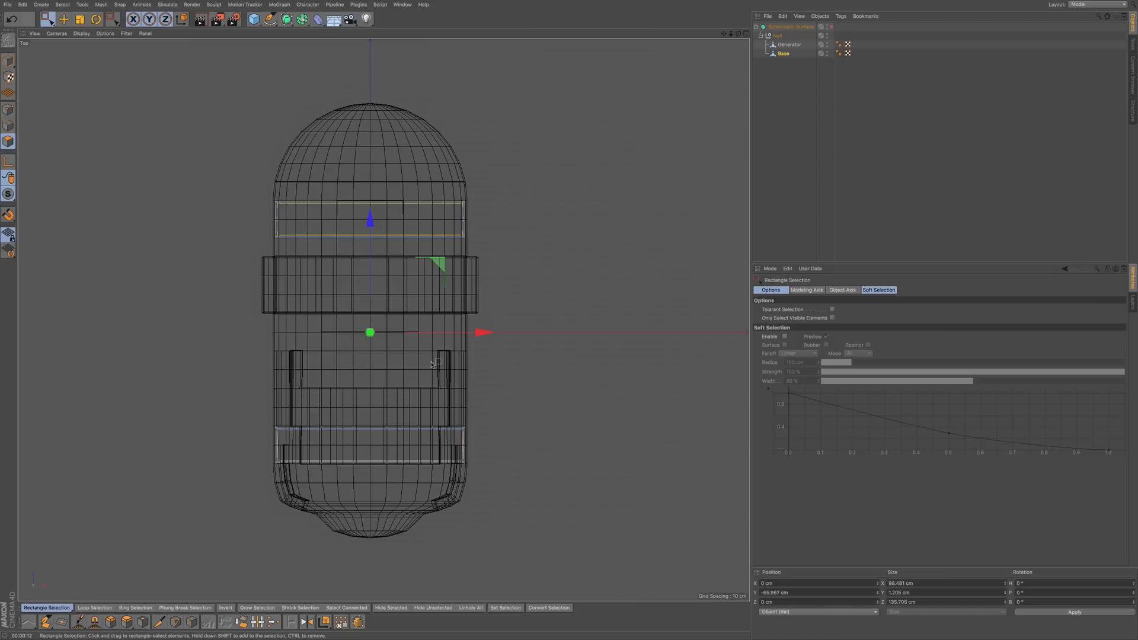
key(F1)
alt+drag(438, 405, 434, 485)
drag(503, 389, 503, 405)
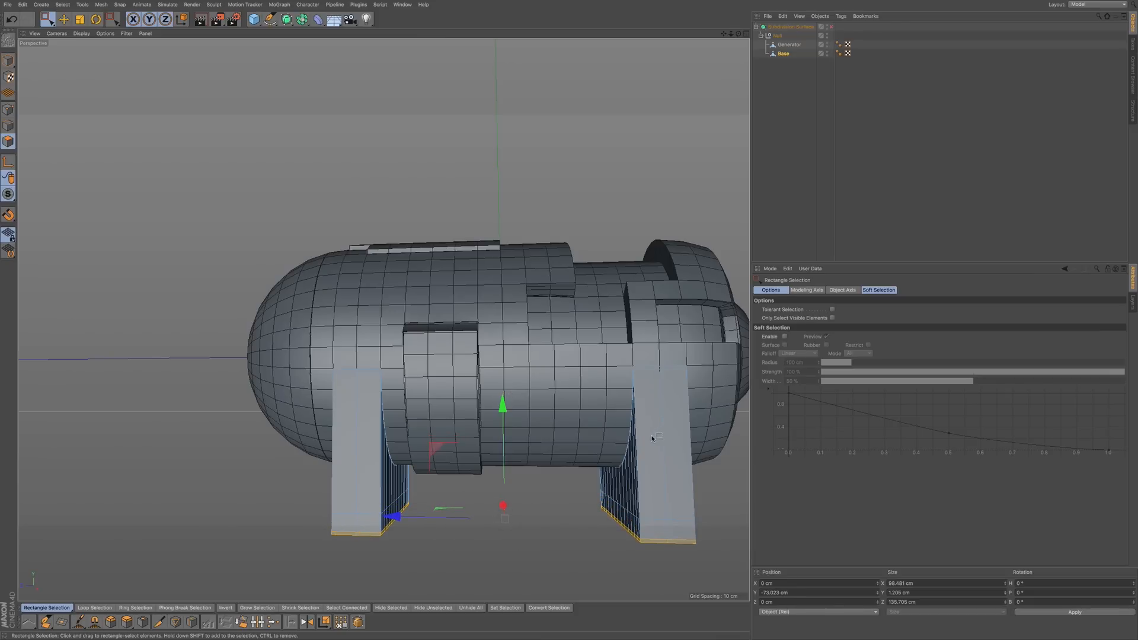
- Disable boundary loop selection and add the lowest side polygon loop of each stand to the selection
key(u)
key(l)
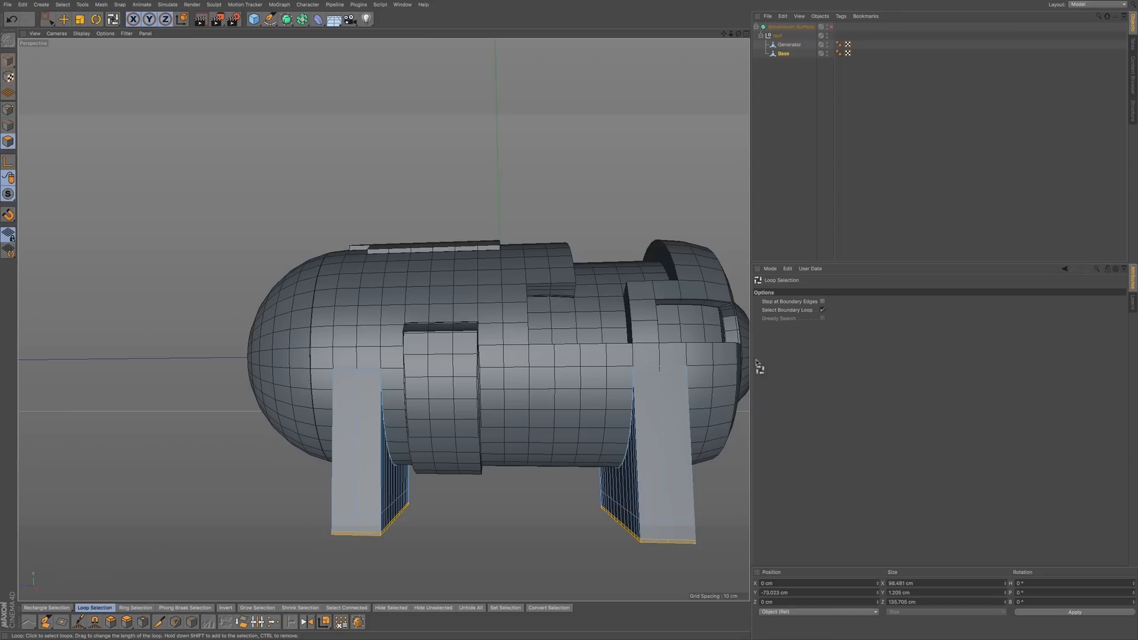
click(822, 310)
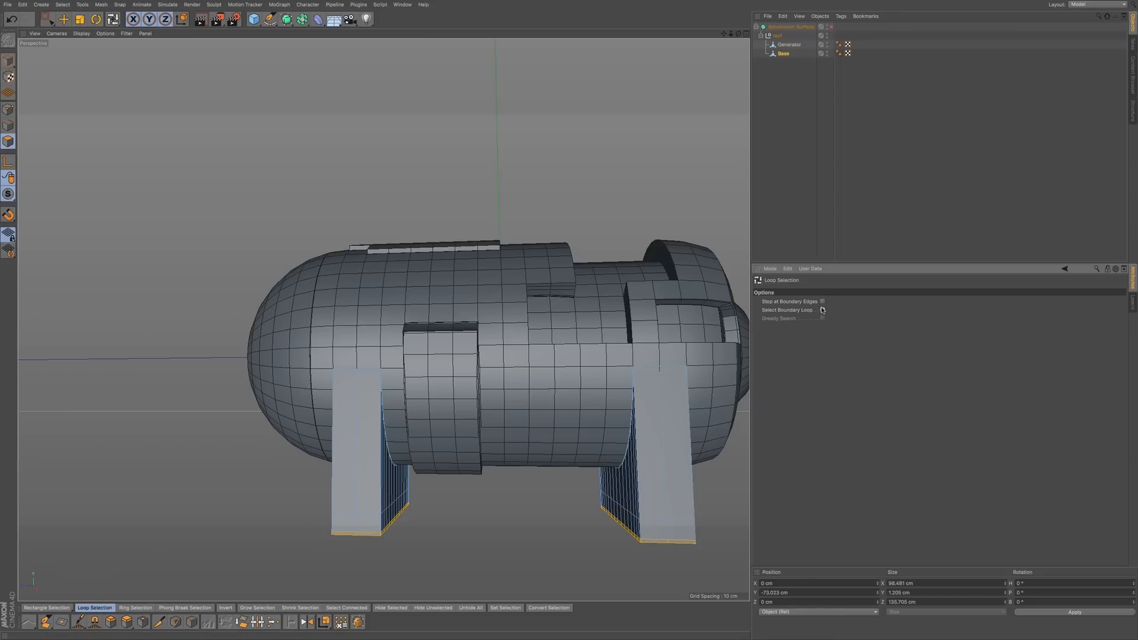
shift+click(636, 537)
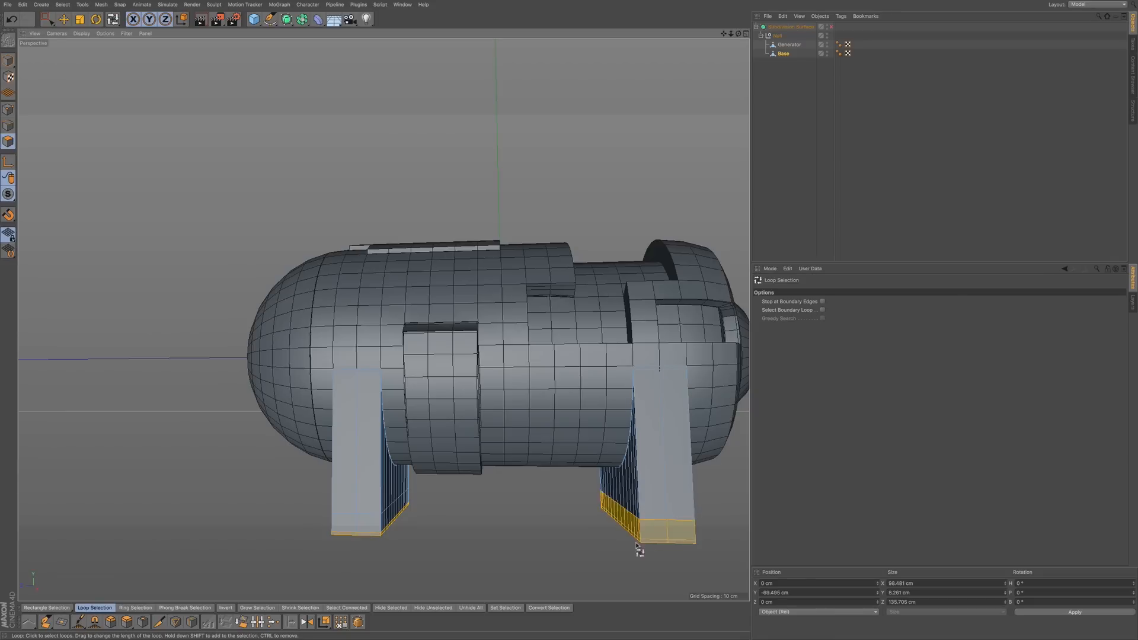
shift+click(381, 525)
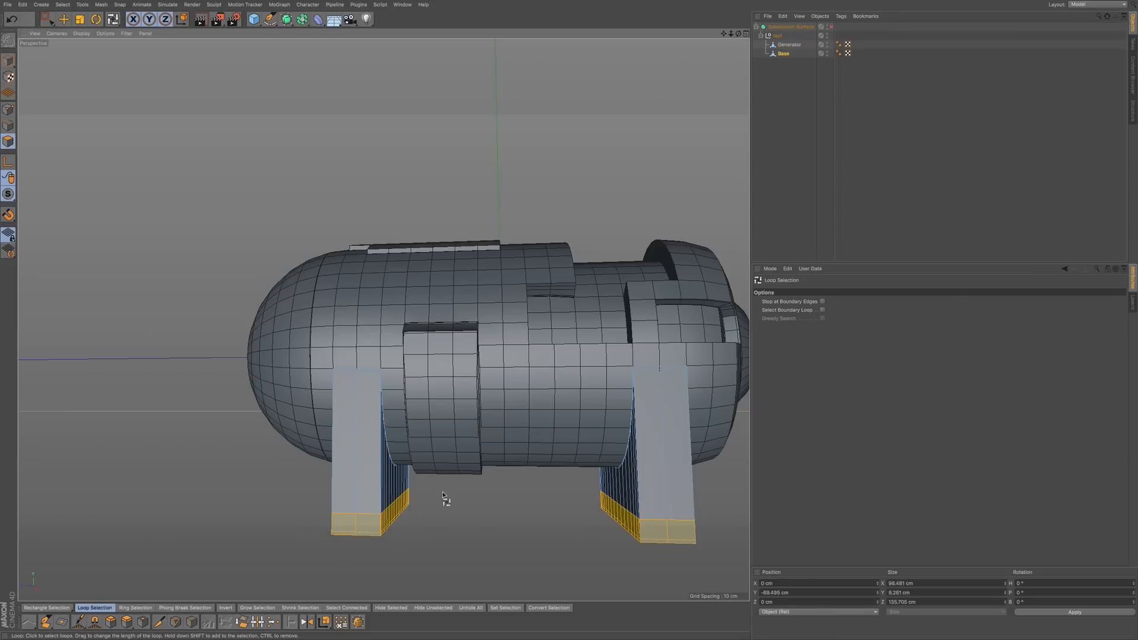
- Extrude the selected lower stand polygons outward by about 6.9 cm as feet and turn the Subdivision Surface on
key(d)
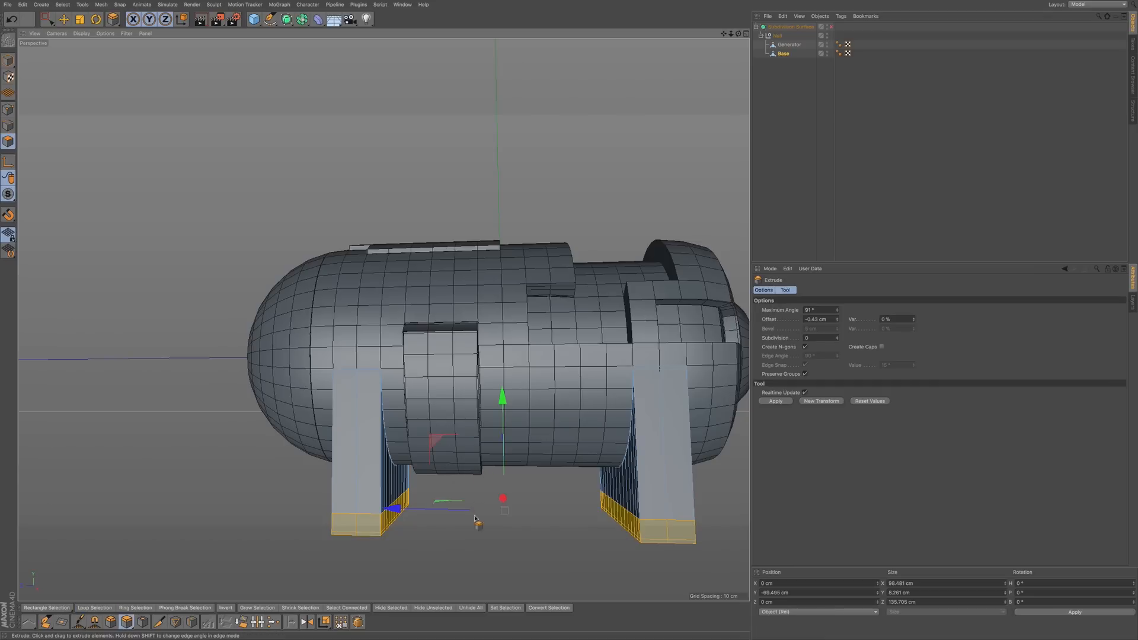
drag(472, 538, 501, 536)
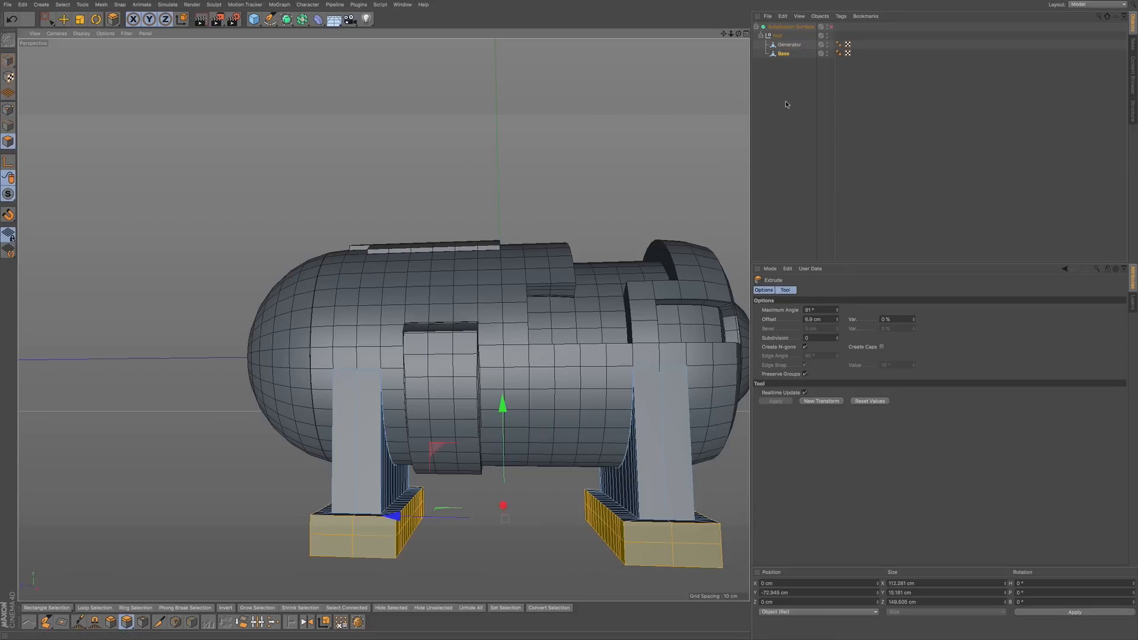
click(832, 28)
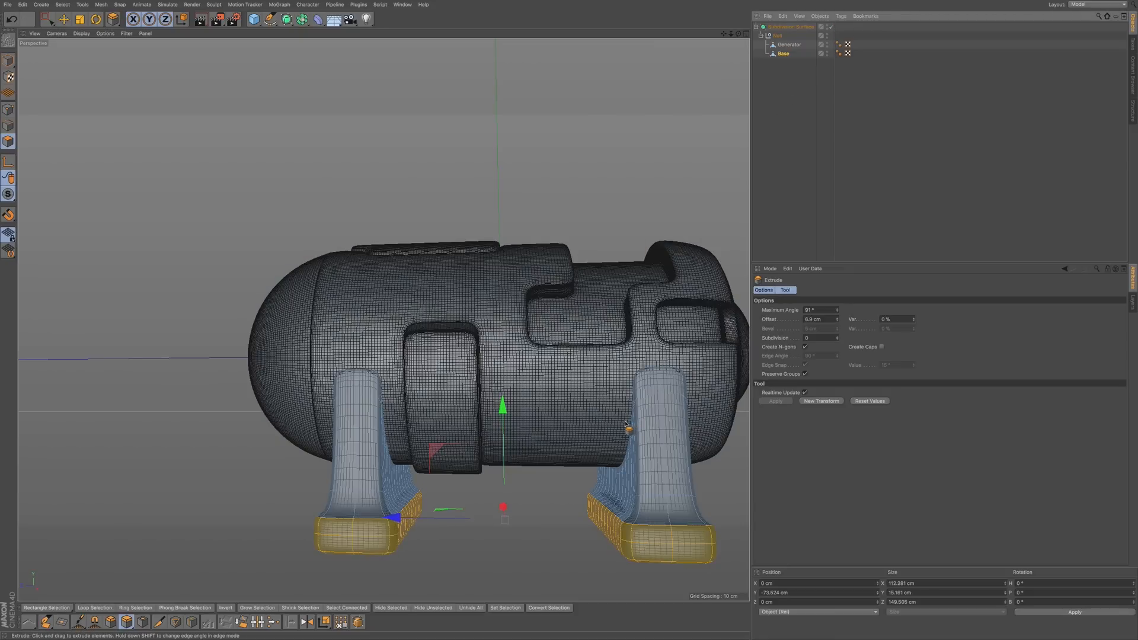
- With subdivision off, use Loop/Path Cut to add support loops just above one stand's foot and near both edges of the foot's upper ledge
key(k)
key(l)
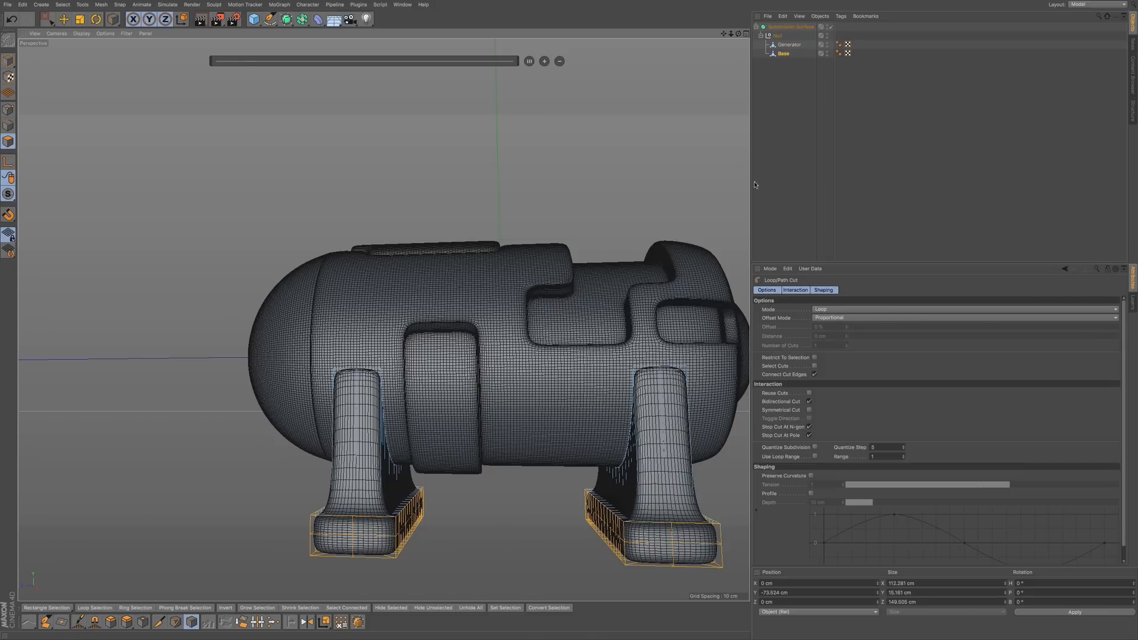
click(831, 28)
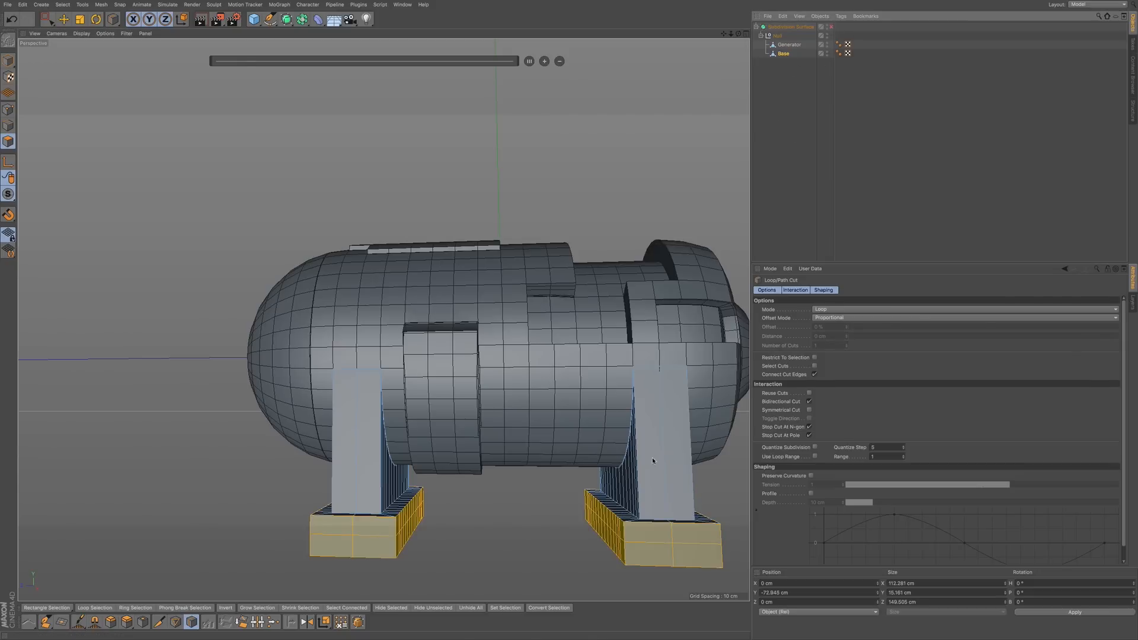
alt+drag(638, 483, 640, 517)
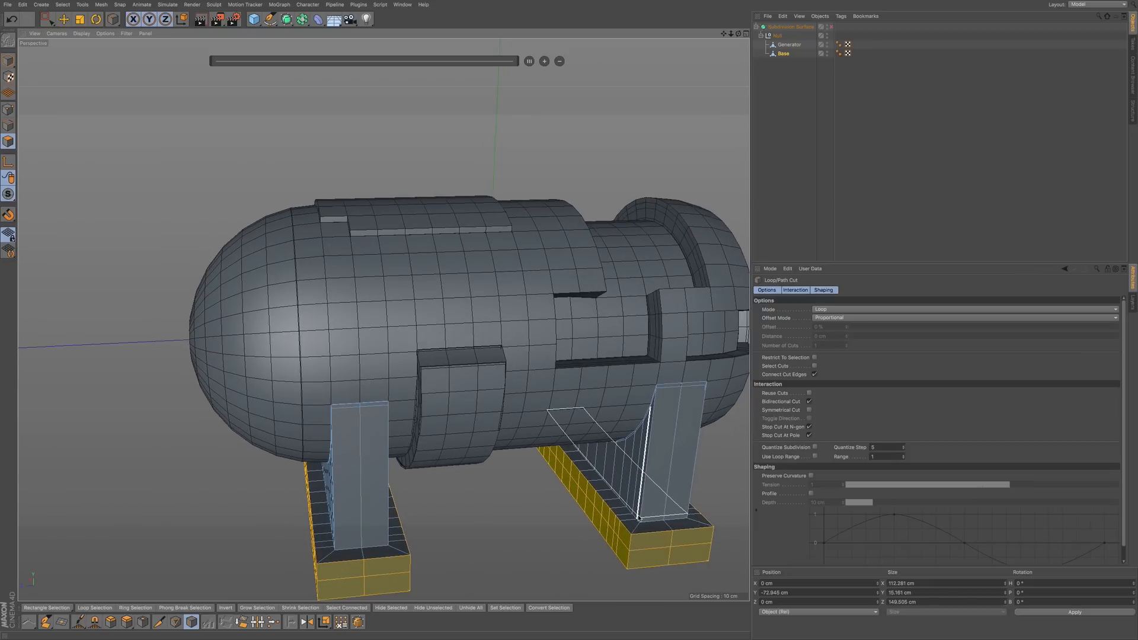
alt+right_drag(640, 515, 692, 473)
alt+drag(692, 473, 662, 479)
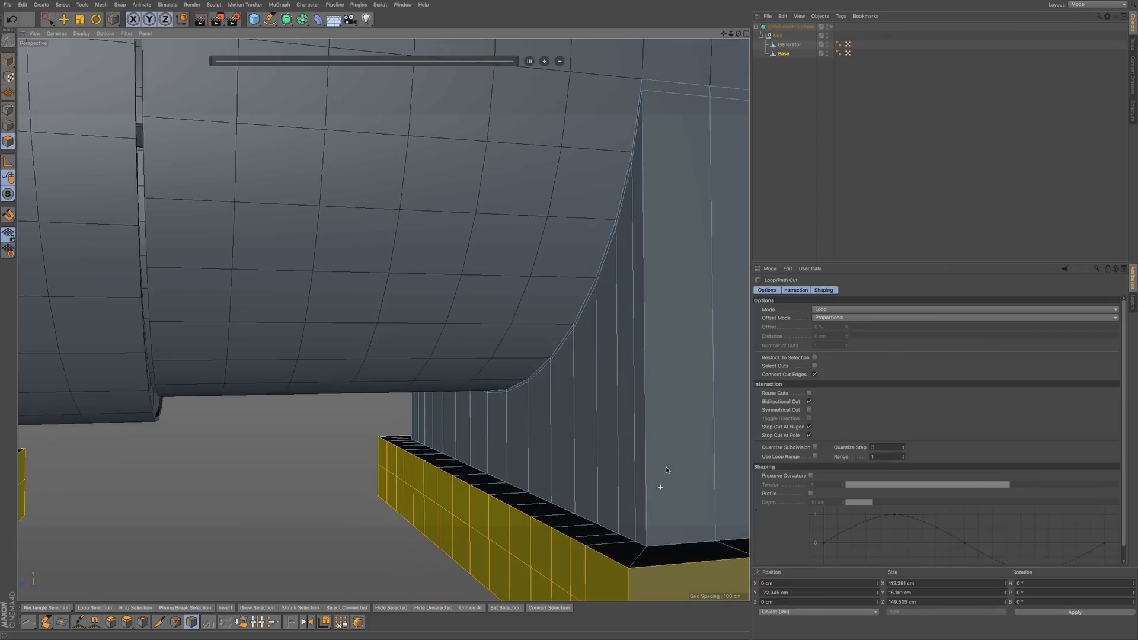
click(647, 543)
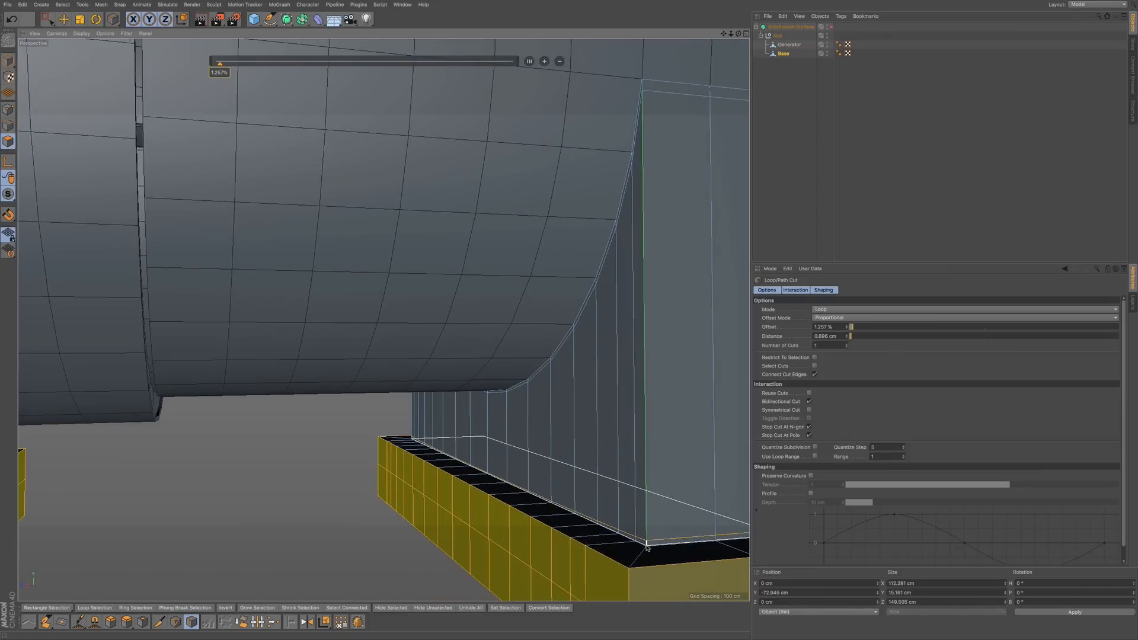
click(644, 550)
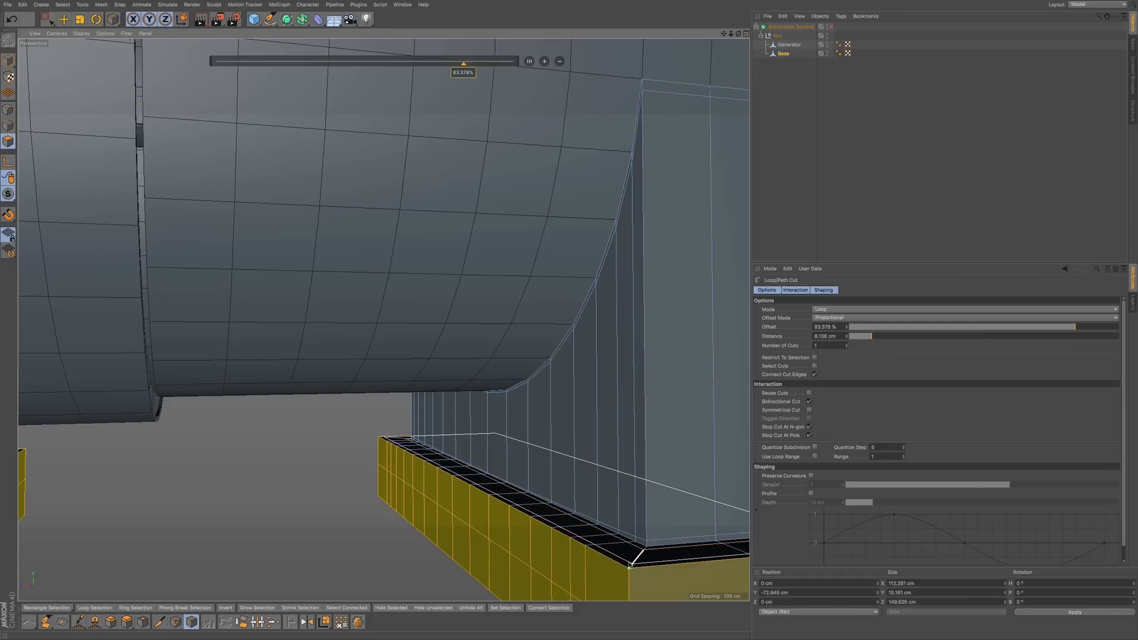
click(630, 563)
- Add support loops near the upper and lower side edges and on the underside of the same foot, and turn subdivision back on
alt+drag(623, 510, 625, 435)
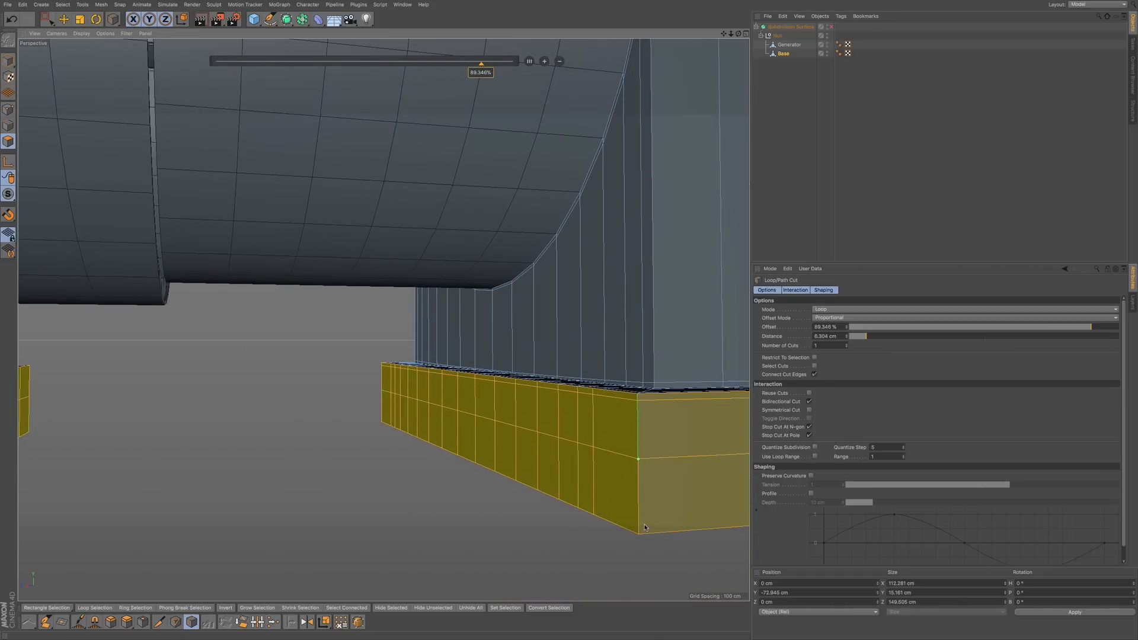
drag(481, 64, 247, 67)
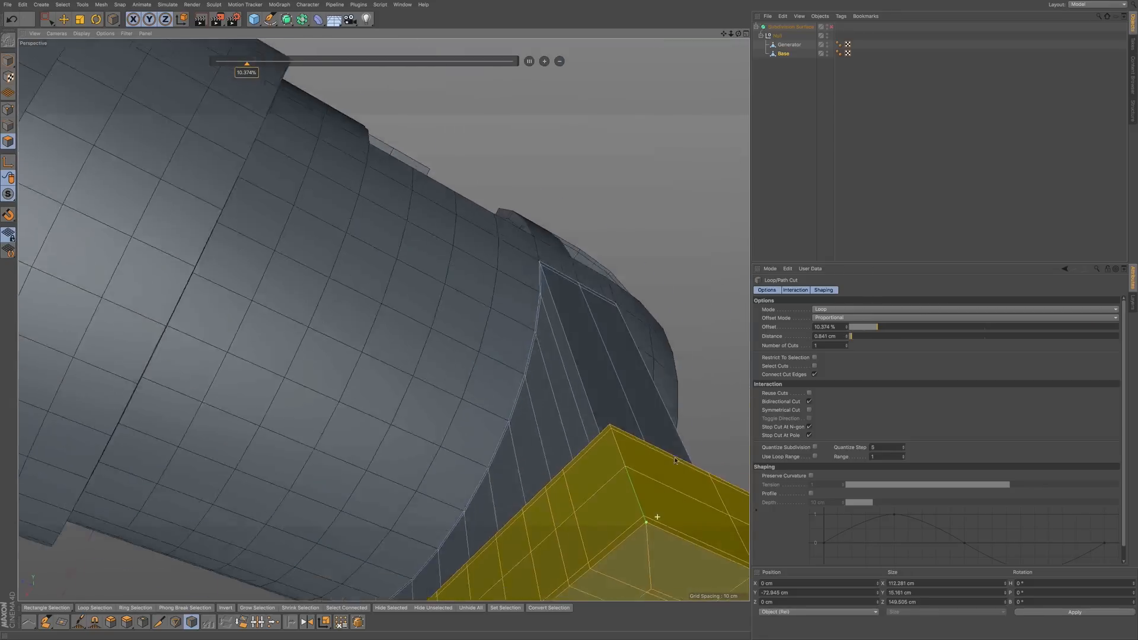
alt+drag(674, 458, 652, 469)
alt+middle_drag(652, 469, 614, 283)
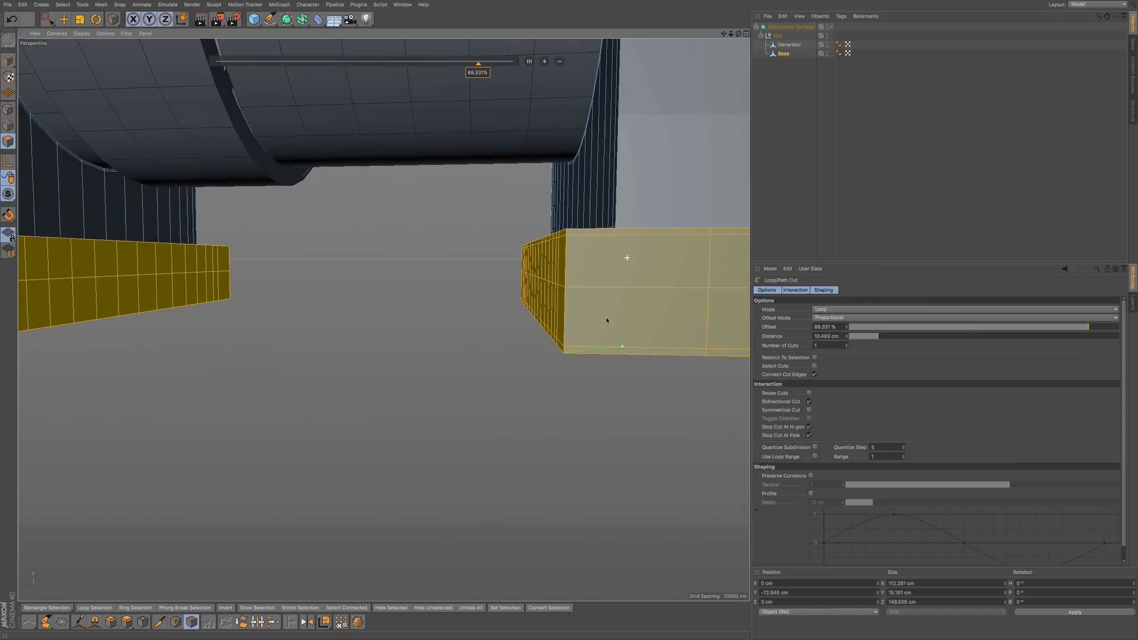
click(830, 27)
alt+middle_drag(643, 256, 728, 323)
alt+middle_drag(549, 343, 740, 349)
alt+middle_drag(509, 357, 631, 400)
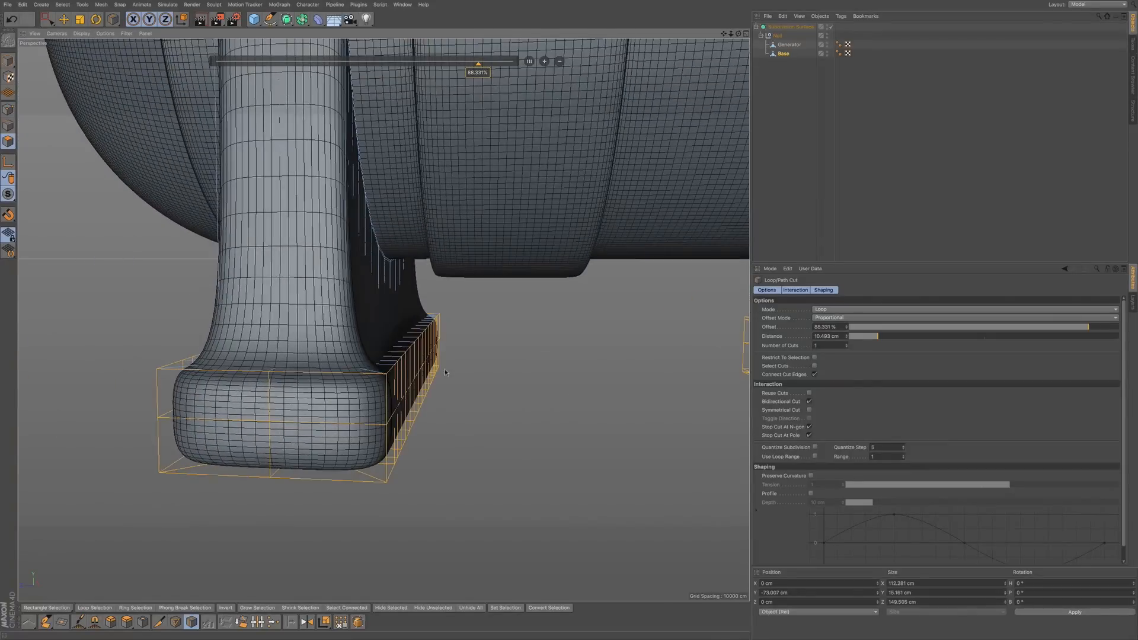
- With subdivision off, cut support loops just above the other stand's foot and near both edges of that foot's upper ledge
click(831, 26)
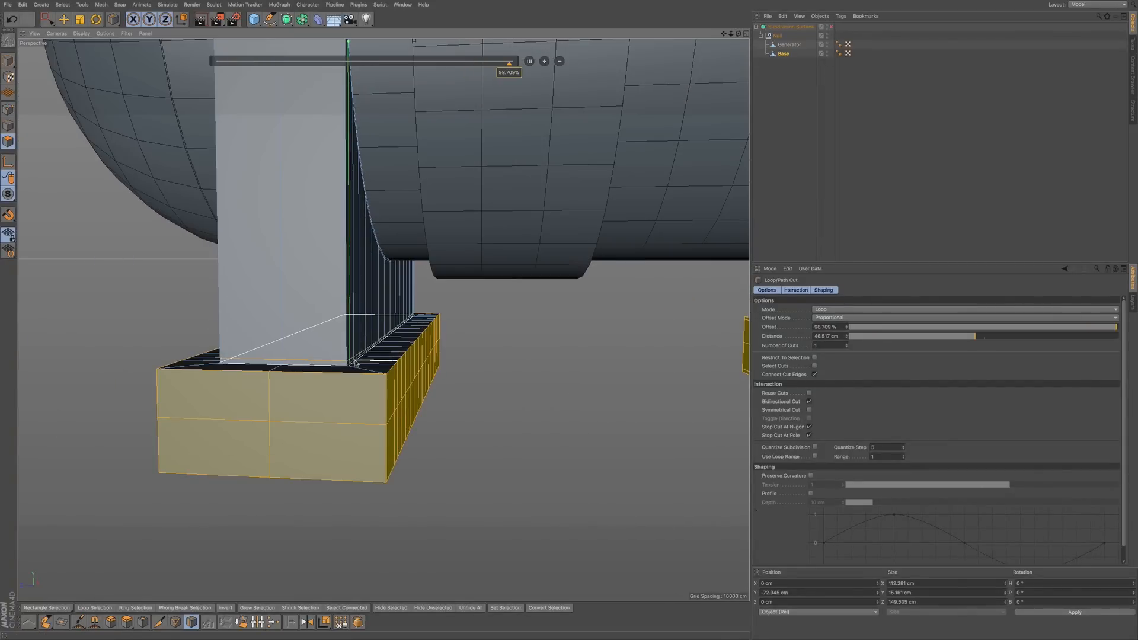
scroll(363, 362, up, 6)
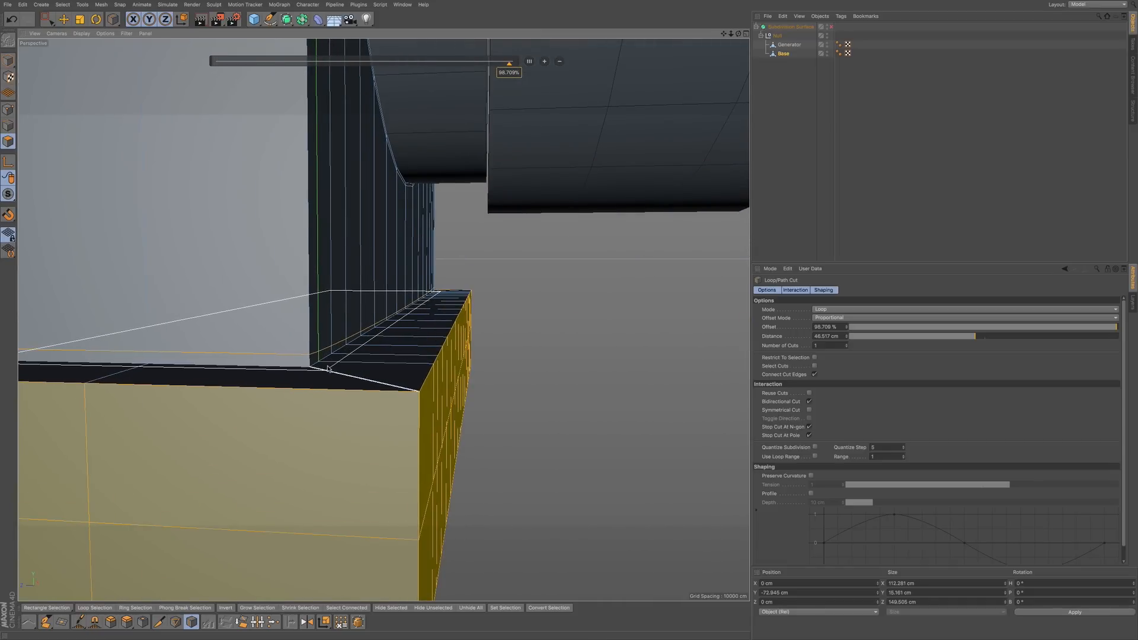
scroll(323, 371, up, 3)
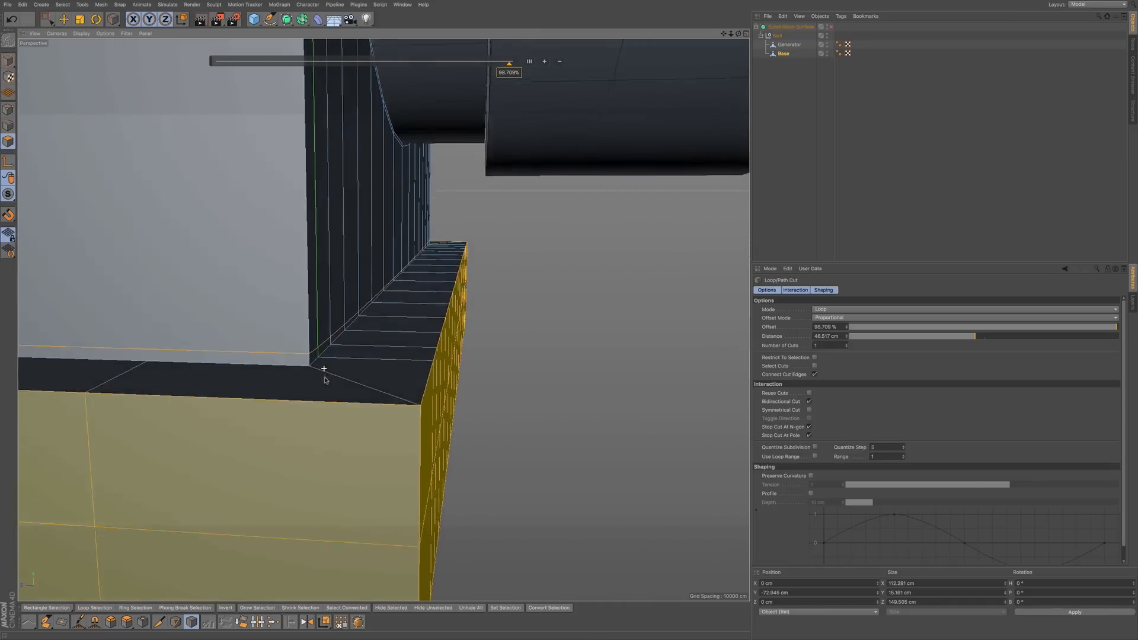
click(382, 442)
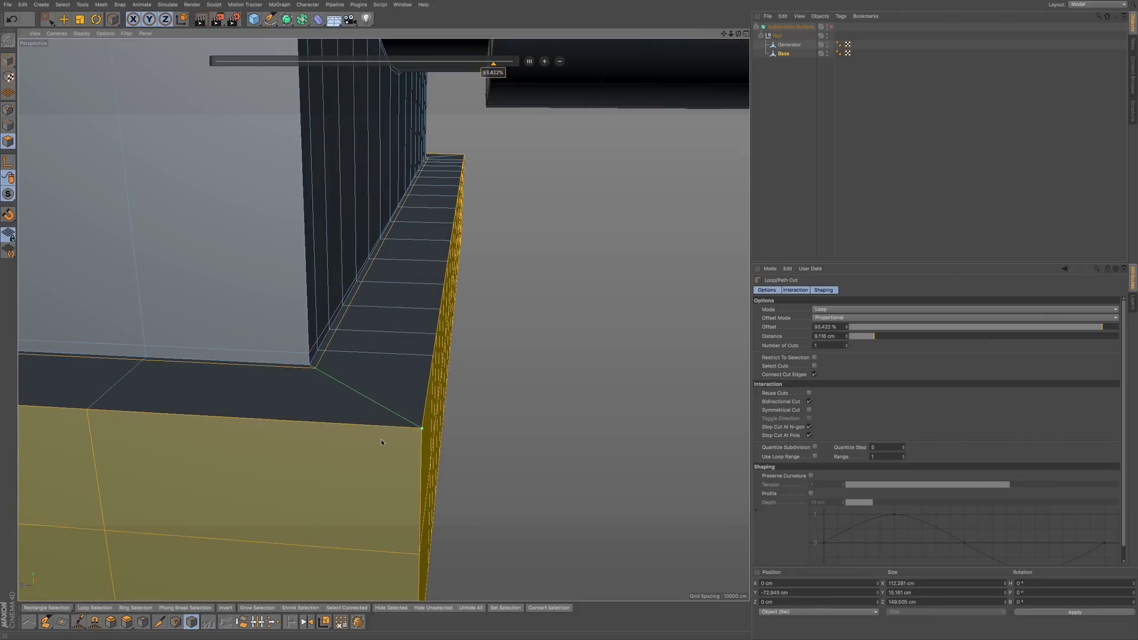
click(415, 424)
- Add support loops near the upper and lower side edges and on the underside of the same foot
alt+middle_drag(409, 455, 435, 333)
alt+drag(449, 355, 471, 323)
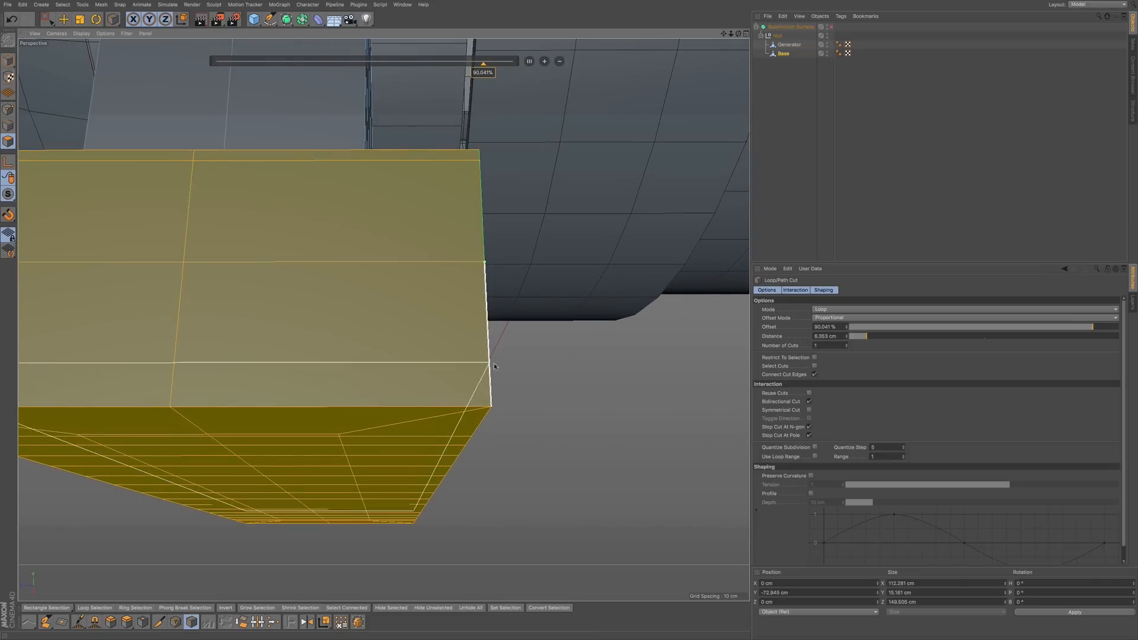
click(491, 398)
alt+drag(480, 405, 447, 407)
click(474, 415)
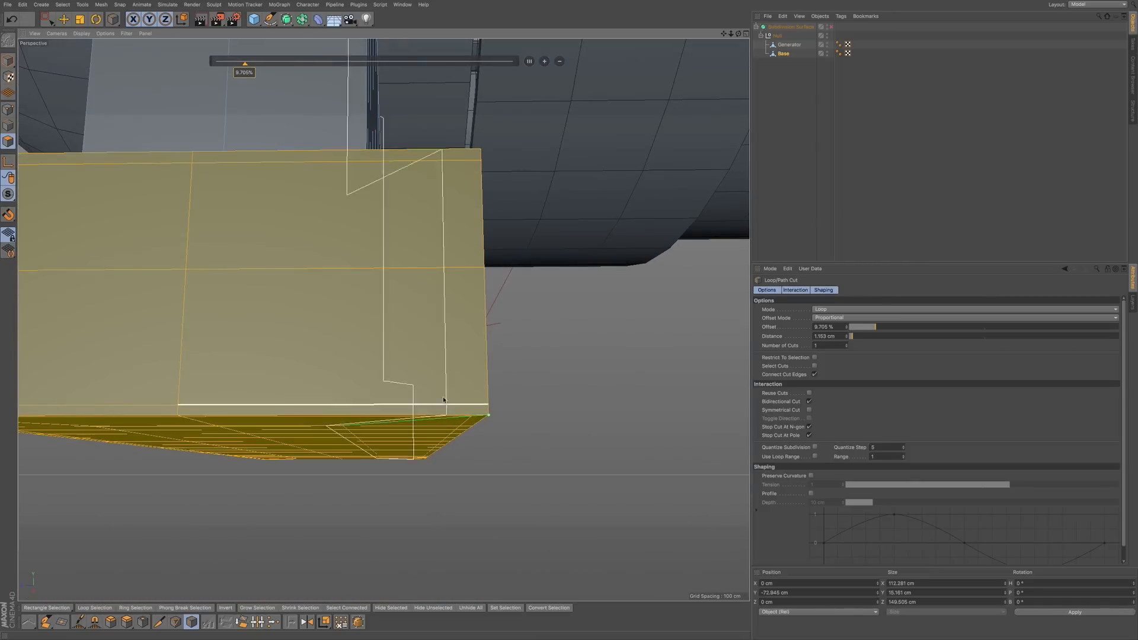
- Turn the Subdivision Surface back on and render the perspective view with the whole tank and both stands in frame
scroll(451, 368, down, 10)
alt+middle_drag(409, 318, 259, 429)
alt+drag(356, 376, 349, 412)
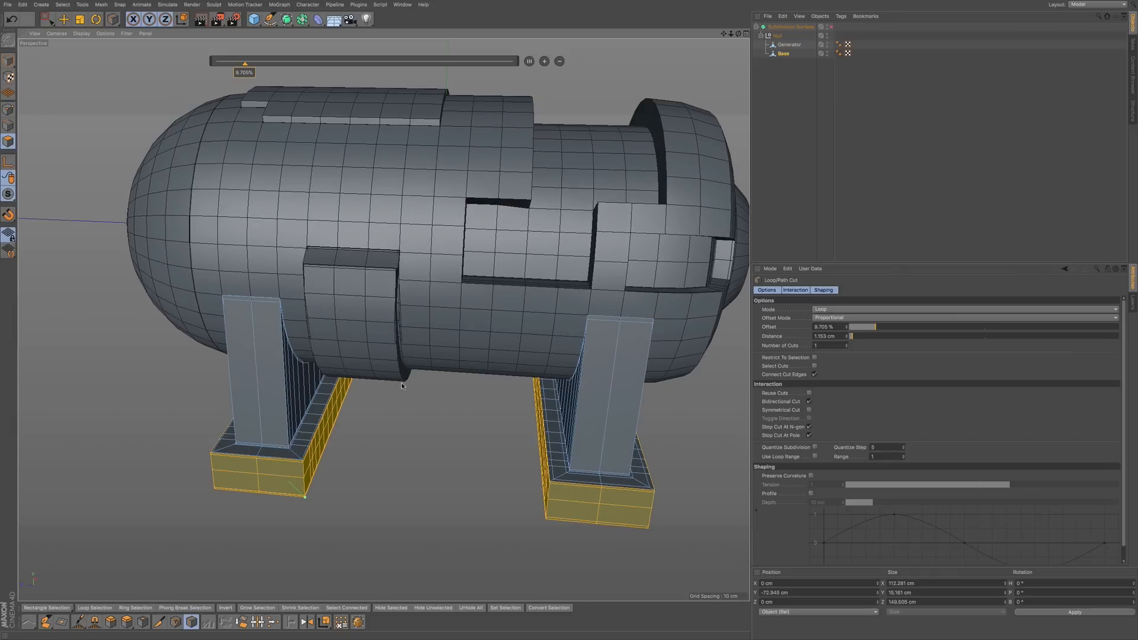
click(830, 27)
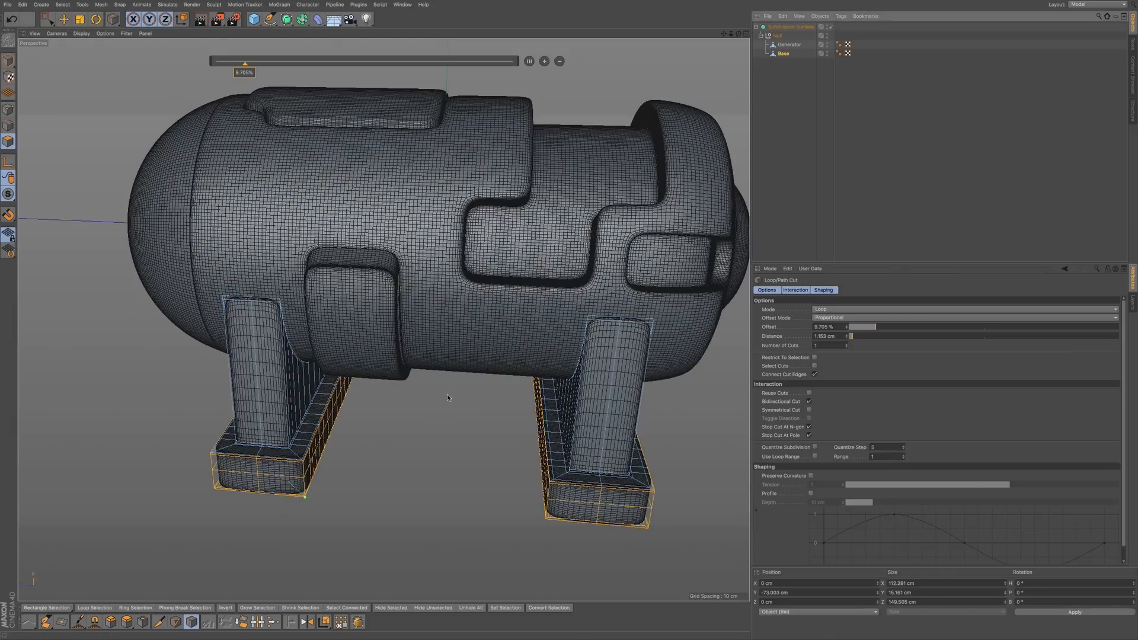
key(ctrl+r)
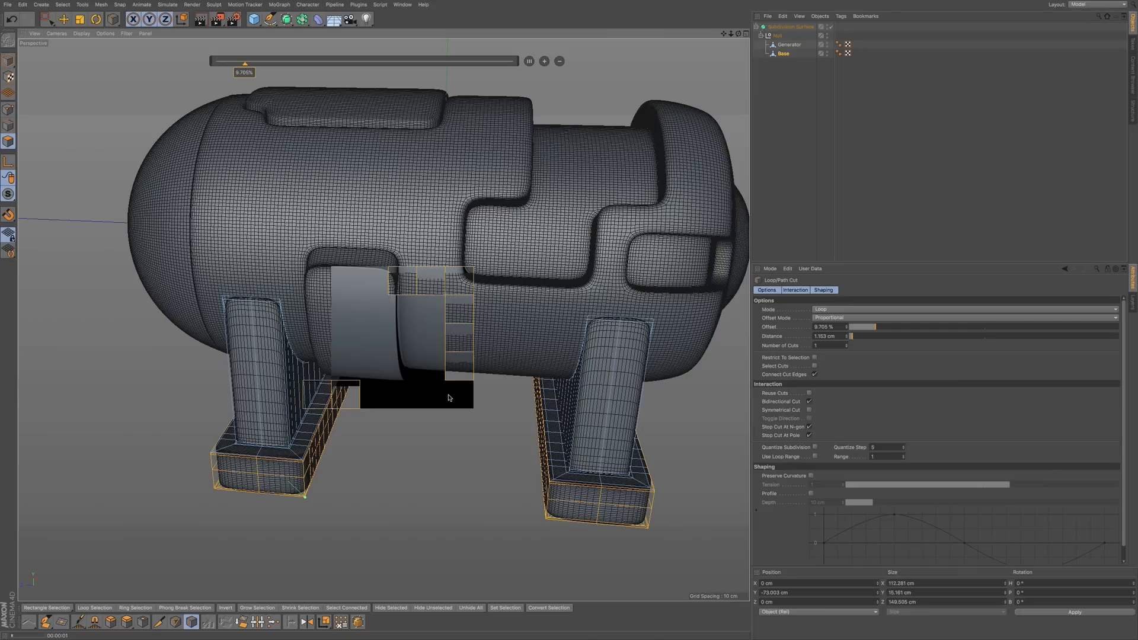